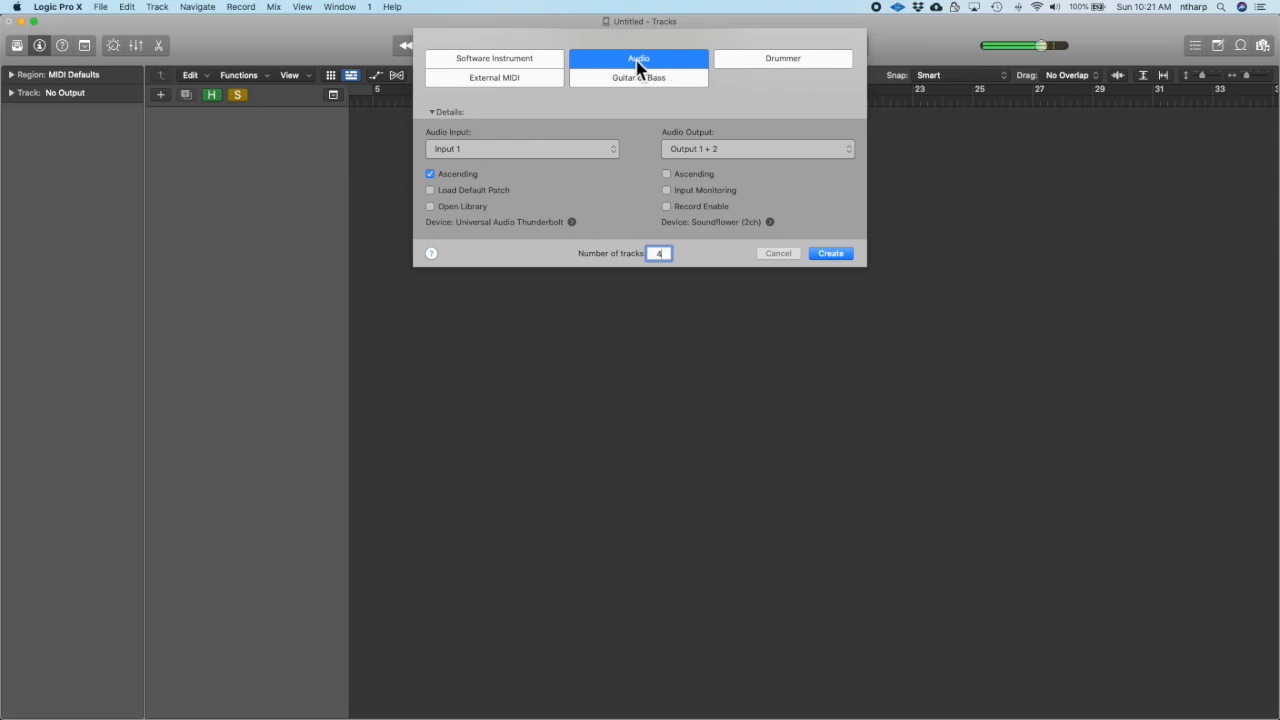
- Create four audio tracks named Lead, Accompaniment, Bass and Rhythm, and set the project tempo to 110
{"action": "left_click", "coordinate": [831, 254]}
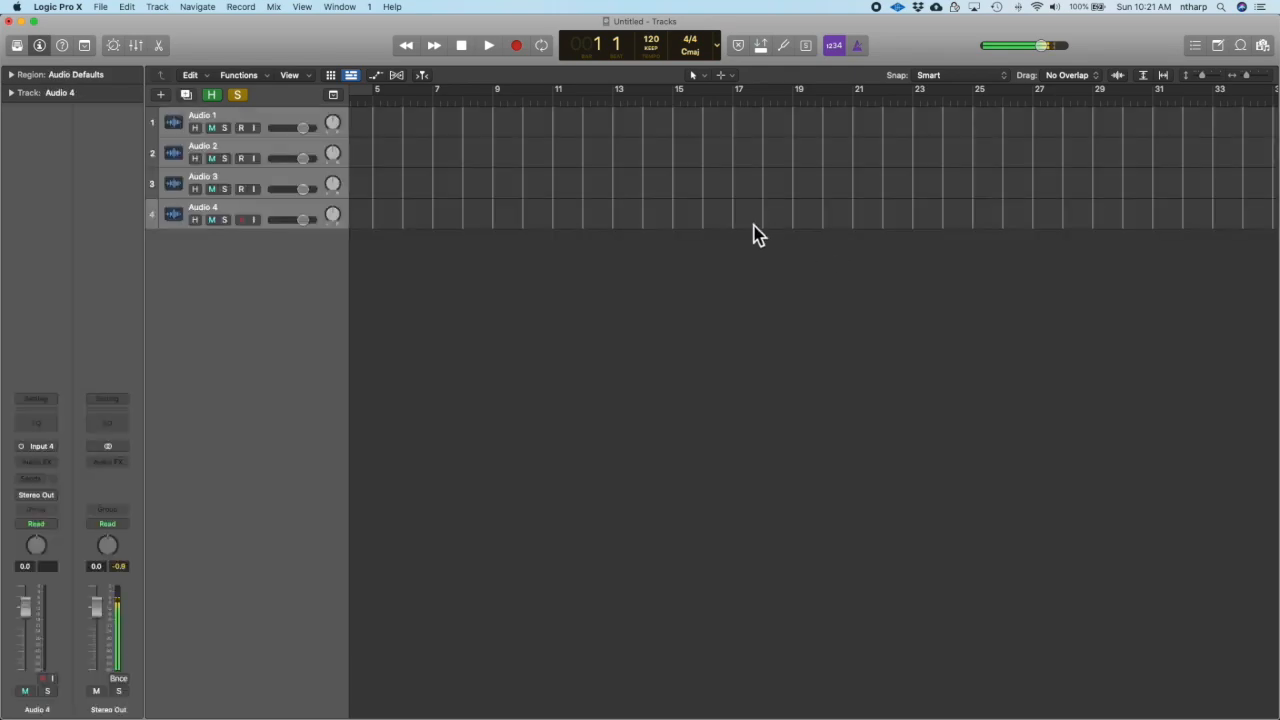
{"action": "left_click", "coordinate": [205, 122]}
{"action": "double_click", "coordinate": [205, 122]}
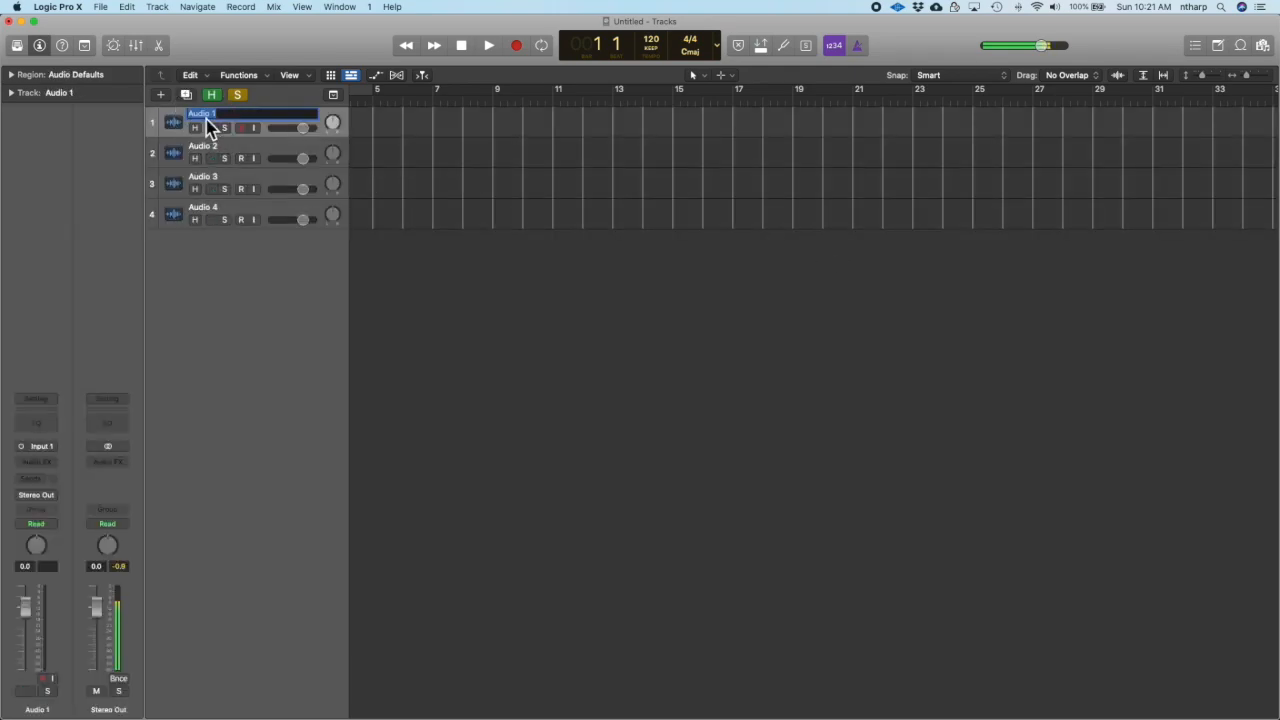
{"action": "type", "text": "LA"}
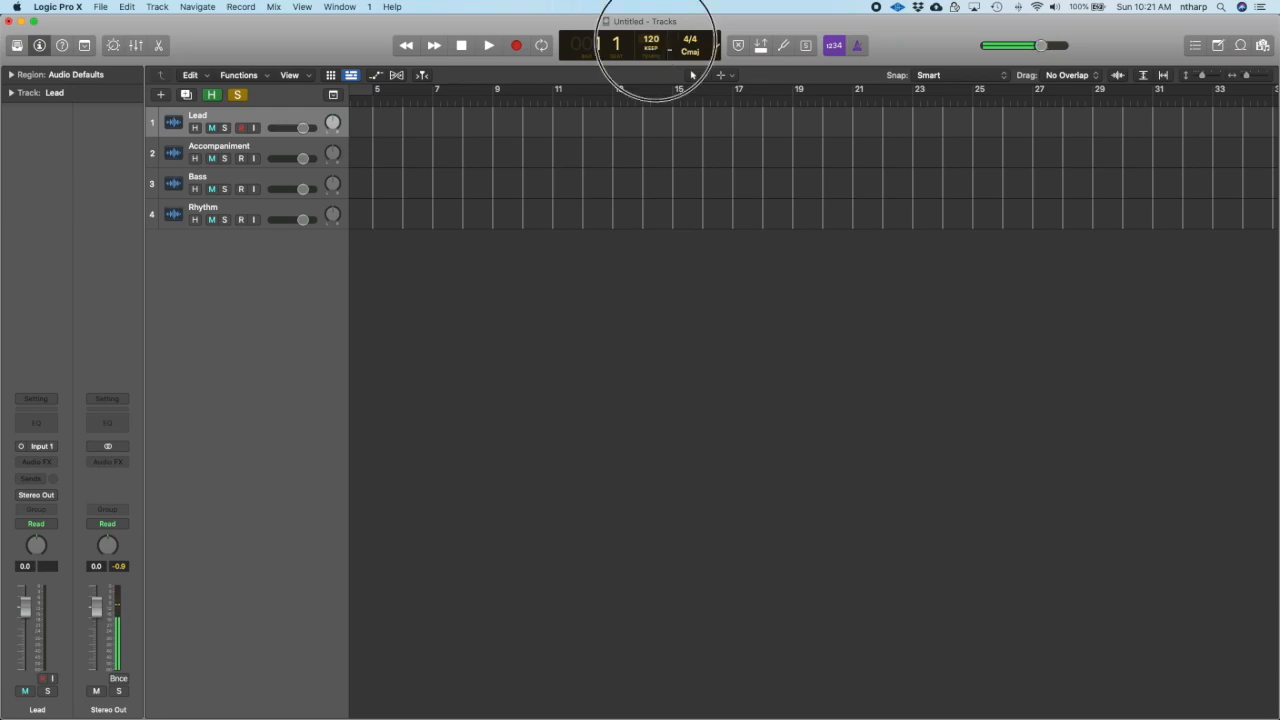
{"action": "mouse_move", "coordinate": [656, 42]}
{"action": "left_mouse_down"}
{"action": "mouse_move", "coordinate": [650, 81]}
{"action": "mouse_move", "coordinate": [662, 28]}
{"action": "mouse_move", "coordinate": [664, 54]}
{"action": "left_mouse_up"}
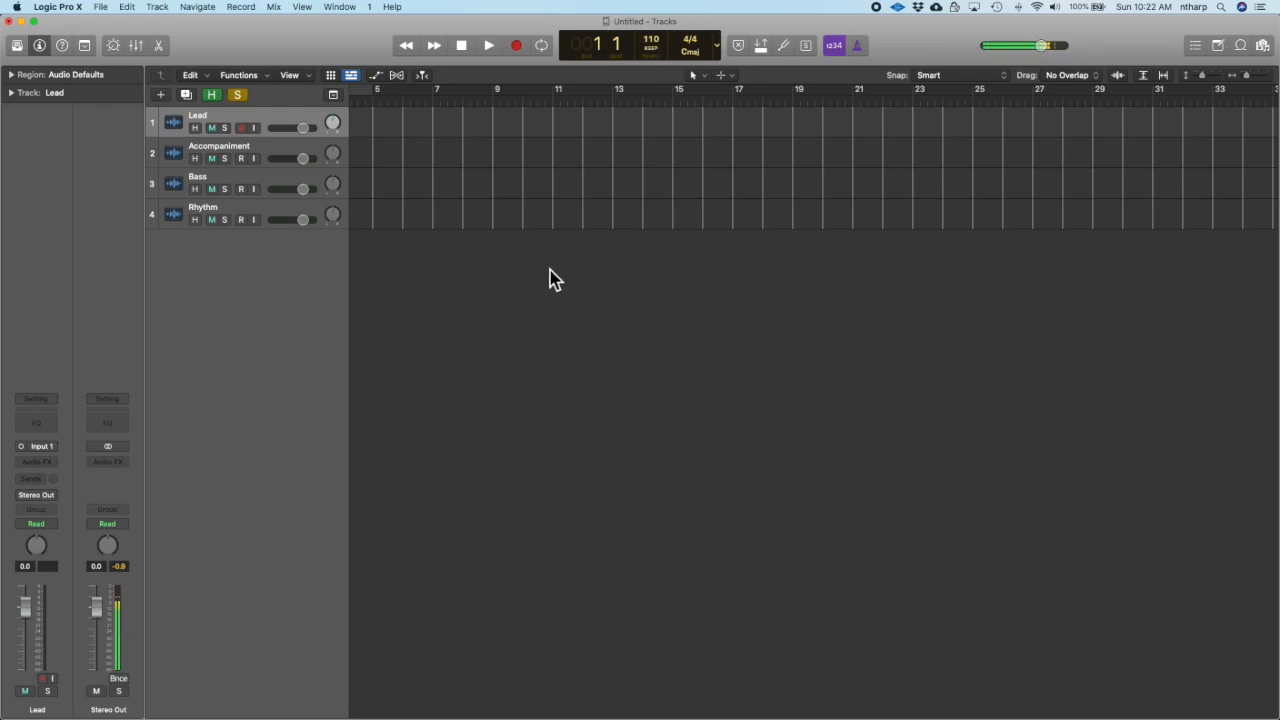
- Show the mixer and insert a Channel EQ on the Lead, Accompaniment, Bass and Rhythm channels
{"action": "left_click", "coordinate": [136, 48]}
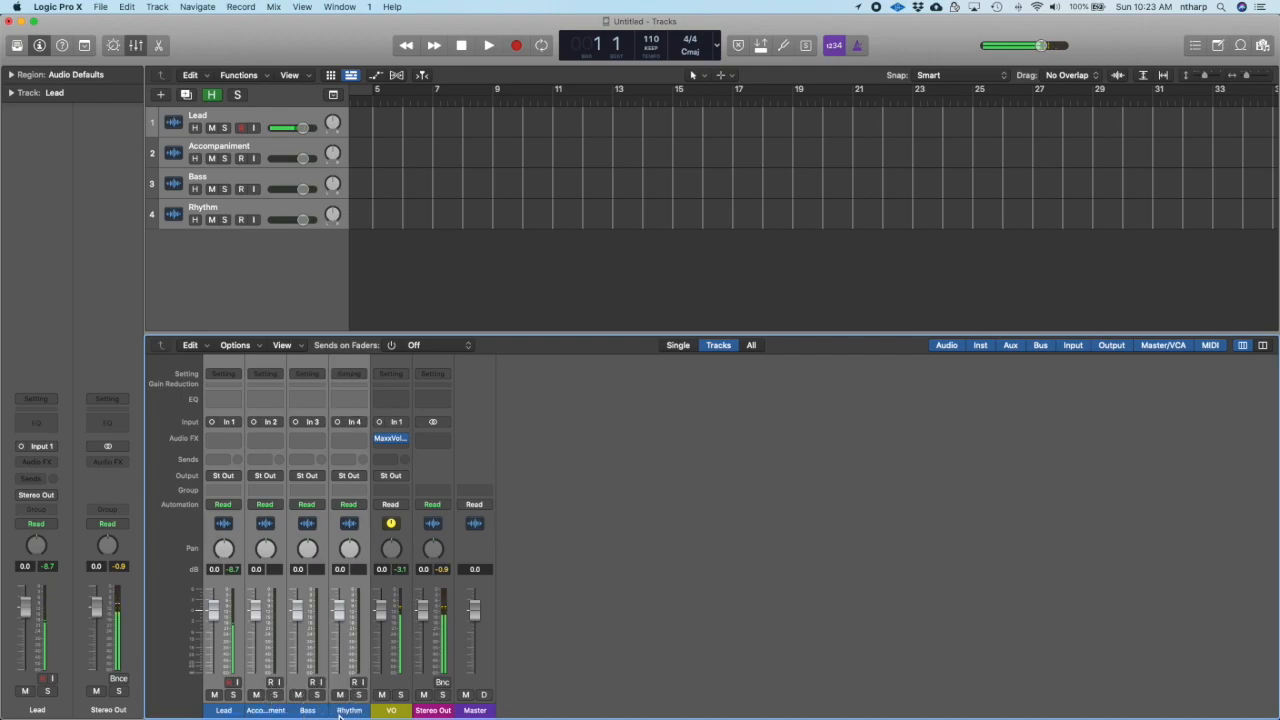
{"action": "left_click", "coordinate": [234, 441]}
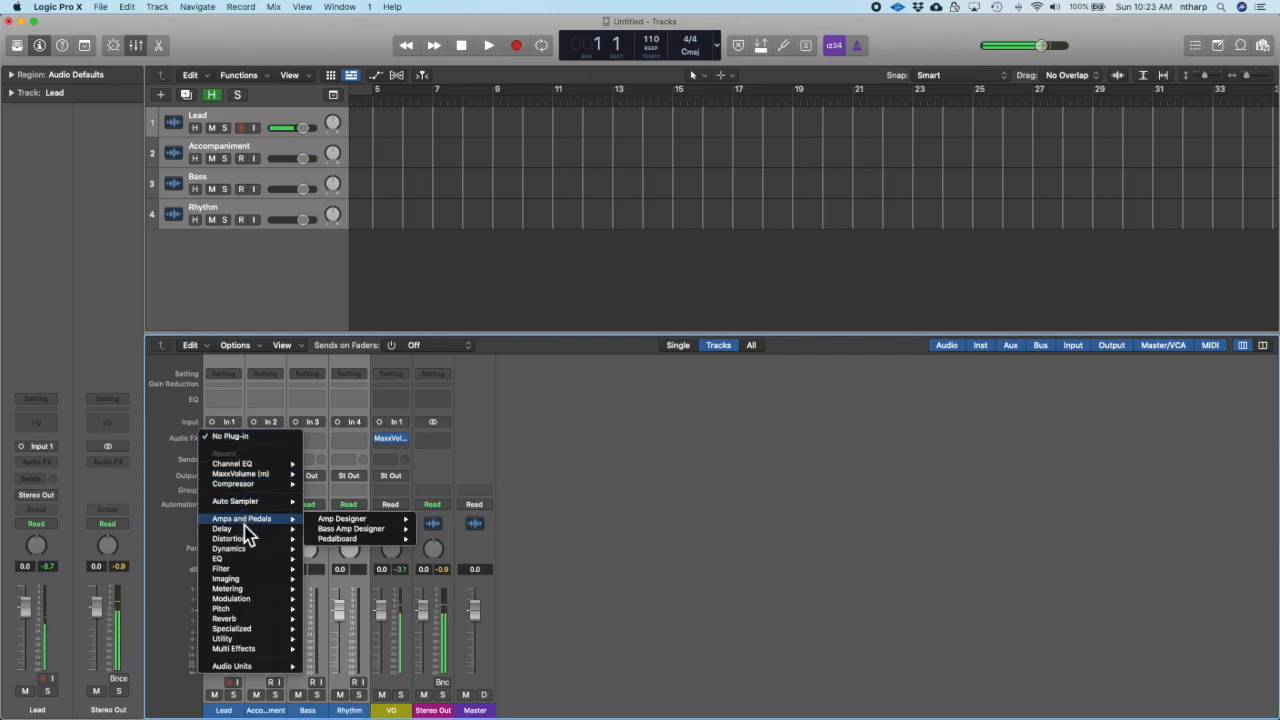
{"action": "mouse_move", "coordinate": [250, 556]}
{"action": "mouse_move", "coordinate": [336, 559]}
{"action": "left_click", "coordinate": [448, 562]}
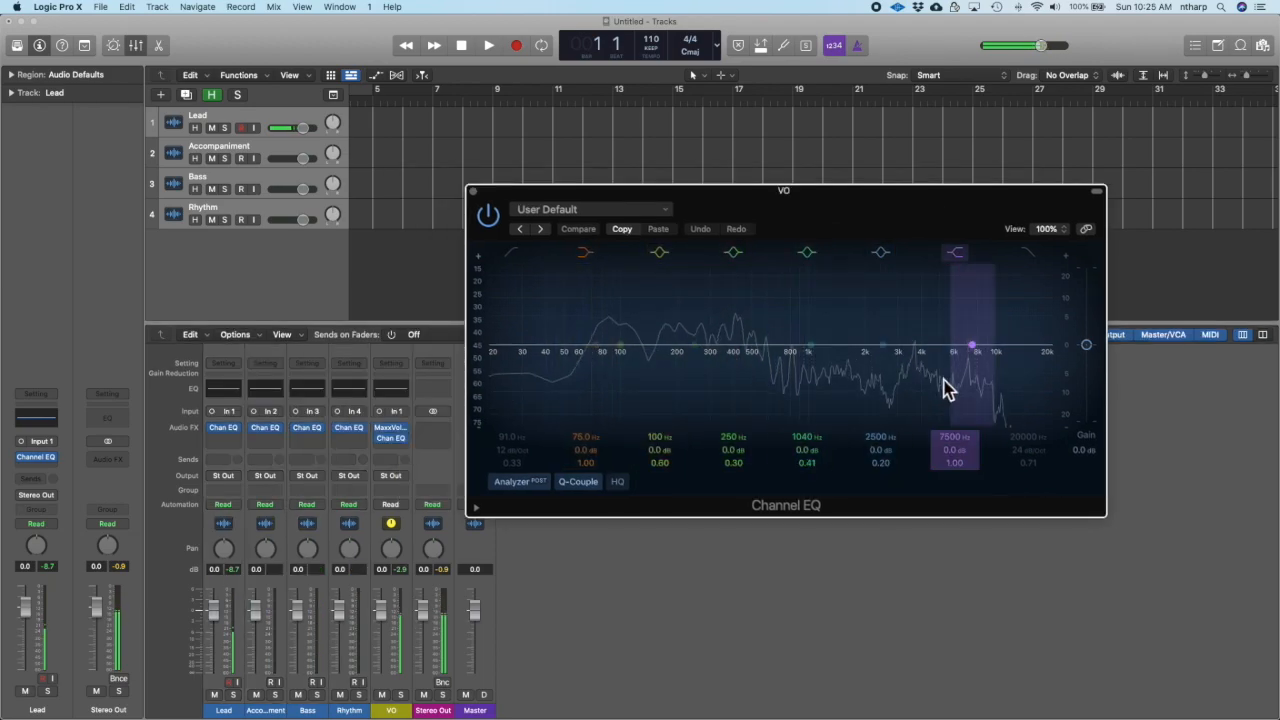
- Try a high-cut filter at 5900 Hz in the VO channel's Channel EQ, comparing the sound with and without it
{"action": "left_click", "coordinate": [1030, 254]}
{"action": "left_click_drag", "start_coordinate": [1051, 363], "coordinate": [969, 366]}
{"action": "left_click", "coordinate": [1029, 253]}
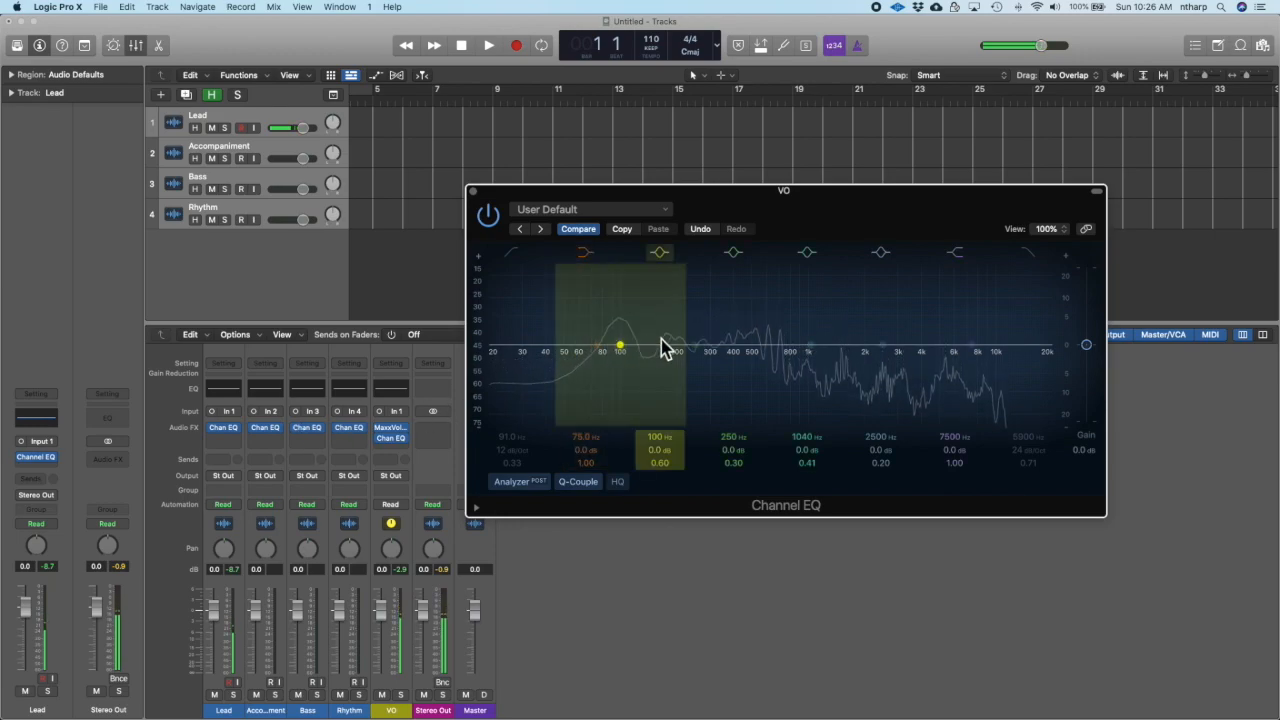
{"action": "left_click", "coordinate": [1028, 258]}
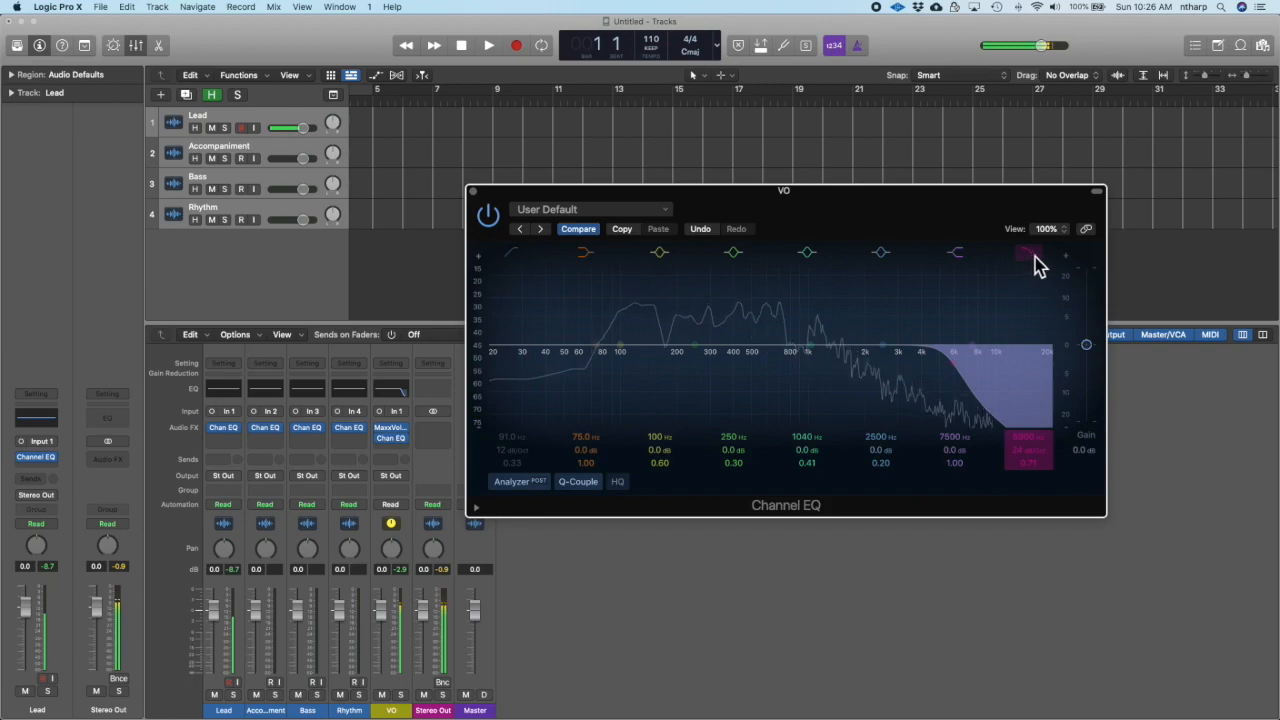
{"action": "left_click", "coordinate": [1030, 260]}
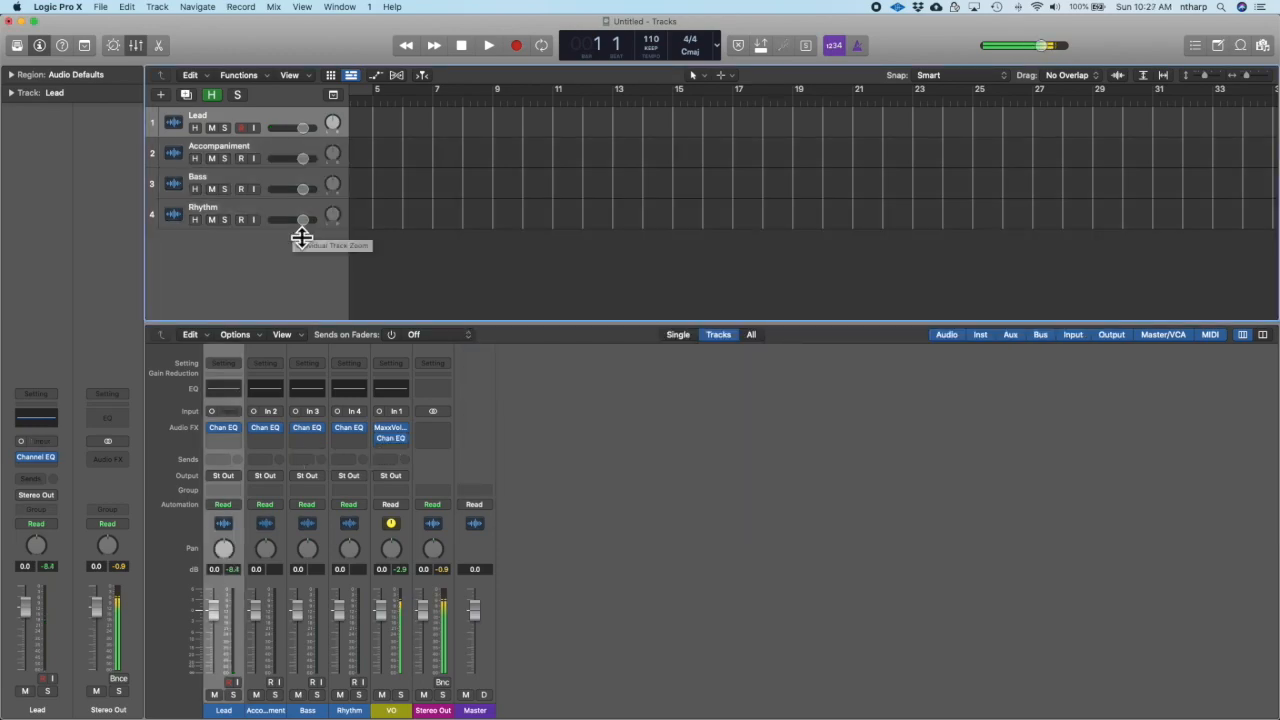
- Remove the input assignments from the Accompaniment, Bass and Rhythm tracks
{"action": "left_click", "coordinate": [222, 184]}
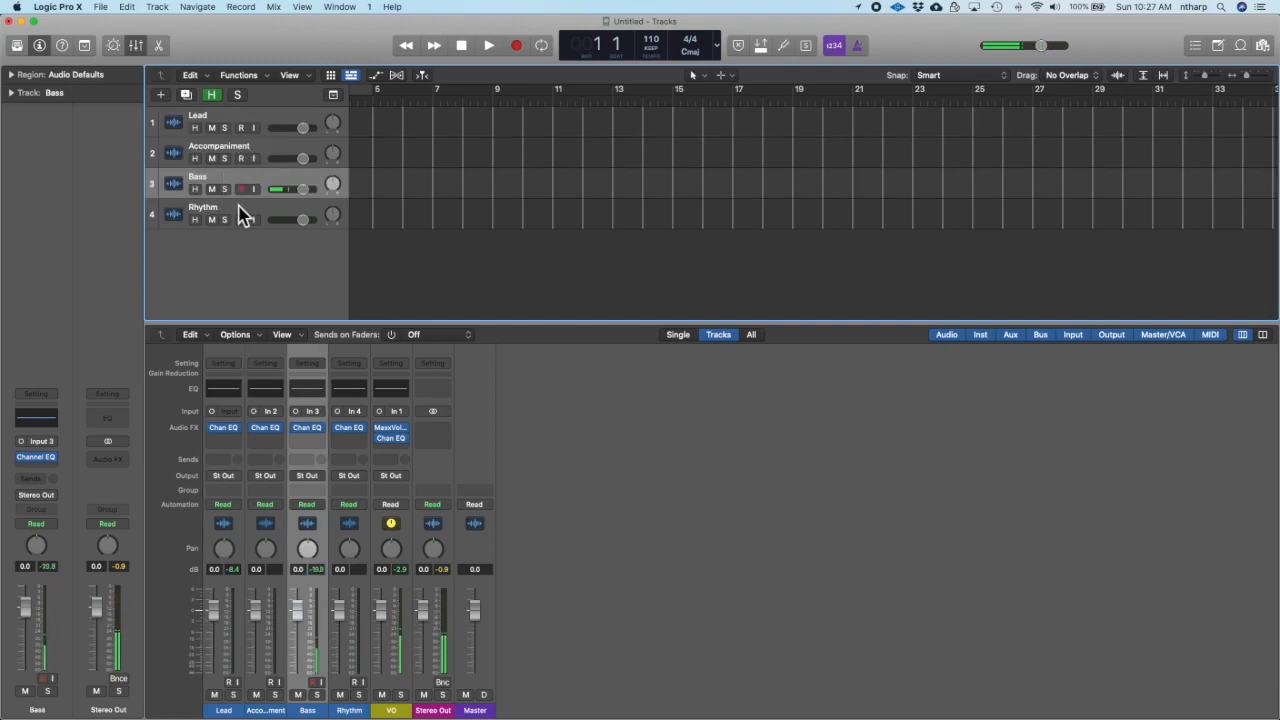
{"action": "left_click", "coordinate": [240, 216]}
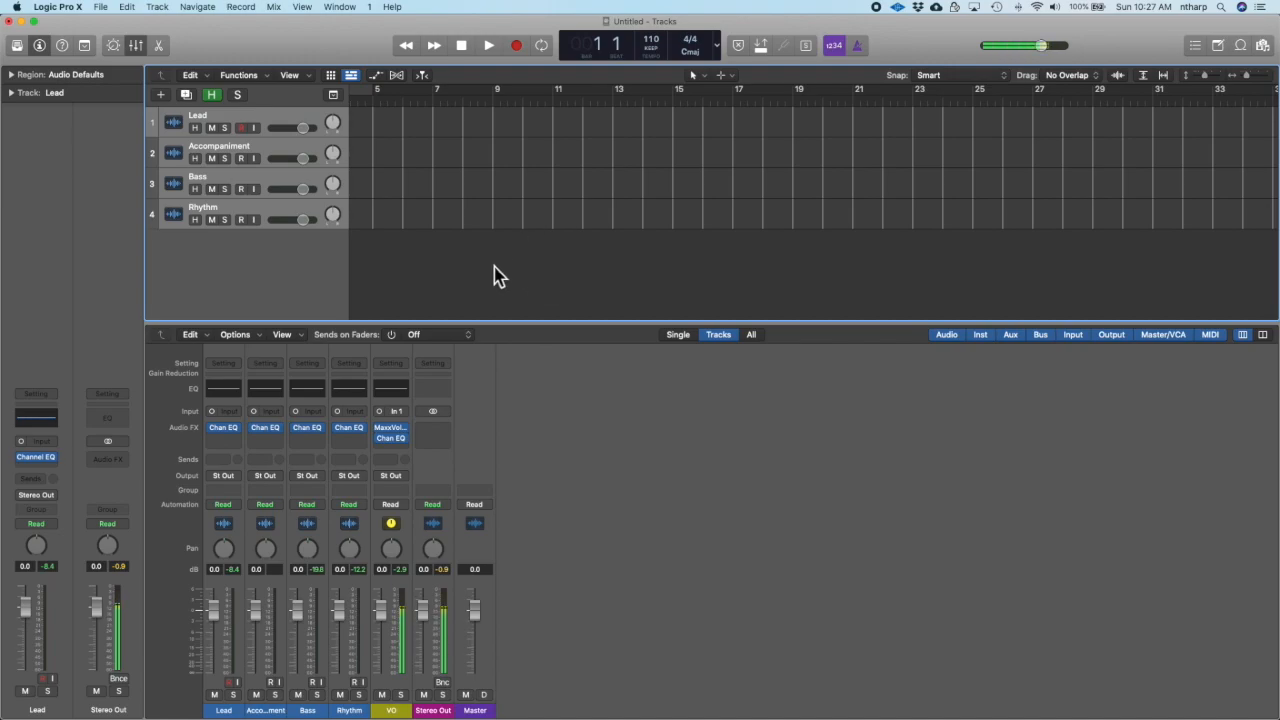
- Show the Loop Browser in place of the mixer and filter the loops by the instruments All Drums and Beats
{"action": "left_click", "coordinate": [313, 275]}
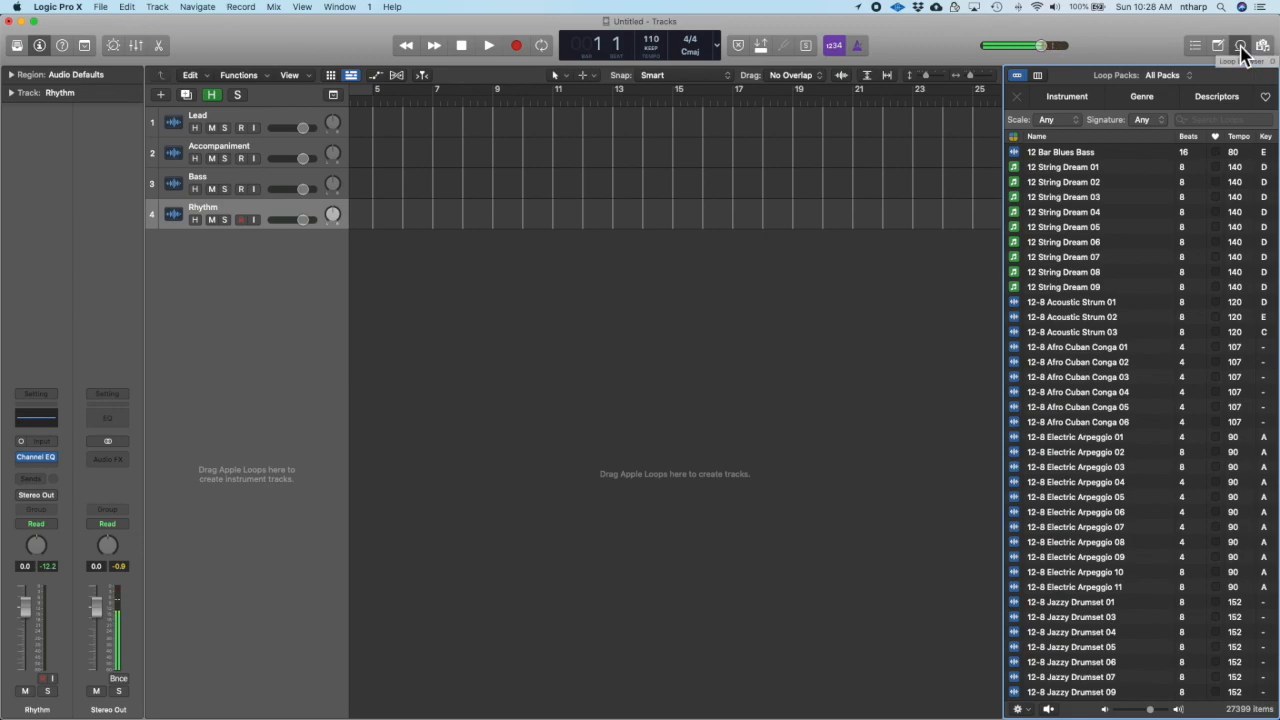
{"action": "left_click", "coordinate": [1076, 106]}
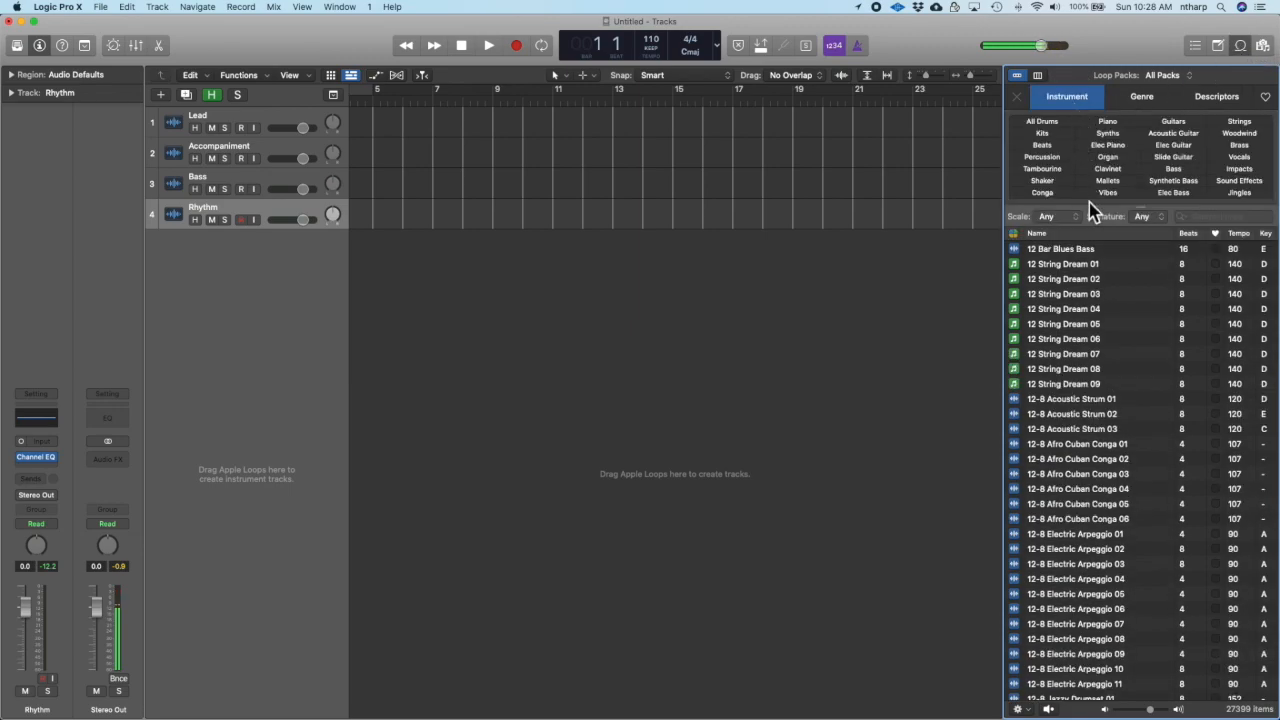
{"action": "left_click", "coordinate": [1043, 121]}
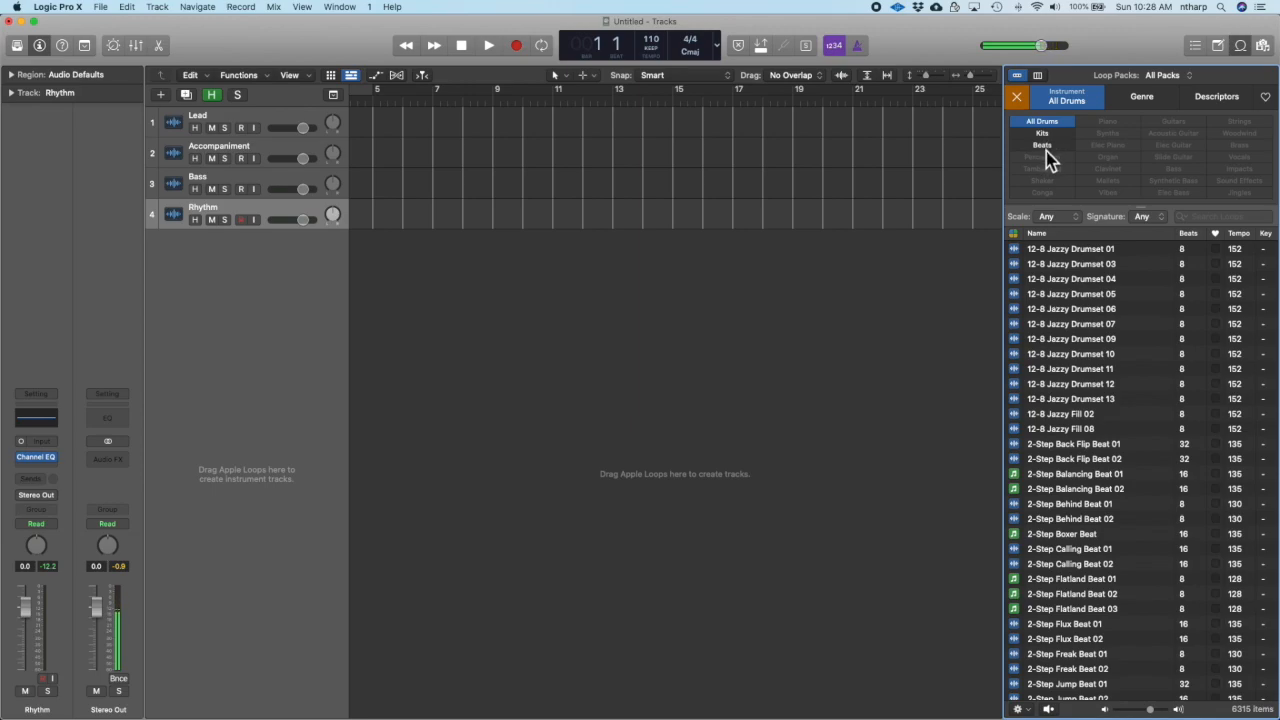
{"action": "left_click", "coordinate": [1043, 147]}
- Audition drum loops such as Around the Block Buildup 02, Arcade Summer Hi Hats, Blippy Deep Beat and Blueprint Beat 03
{"action": "scroll", "coordinate": [1090, 500], "scroll_direction": "down", "scroll_amount": 15}
{"action": "left_click", "coordinate": [1093, 613]}
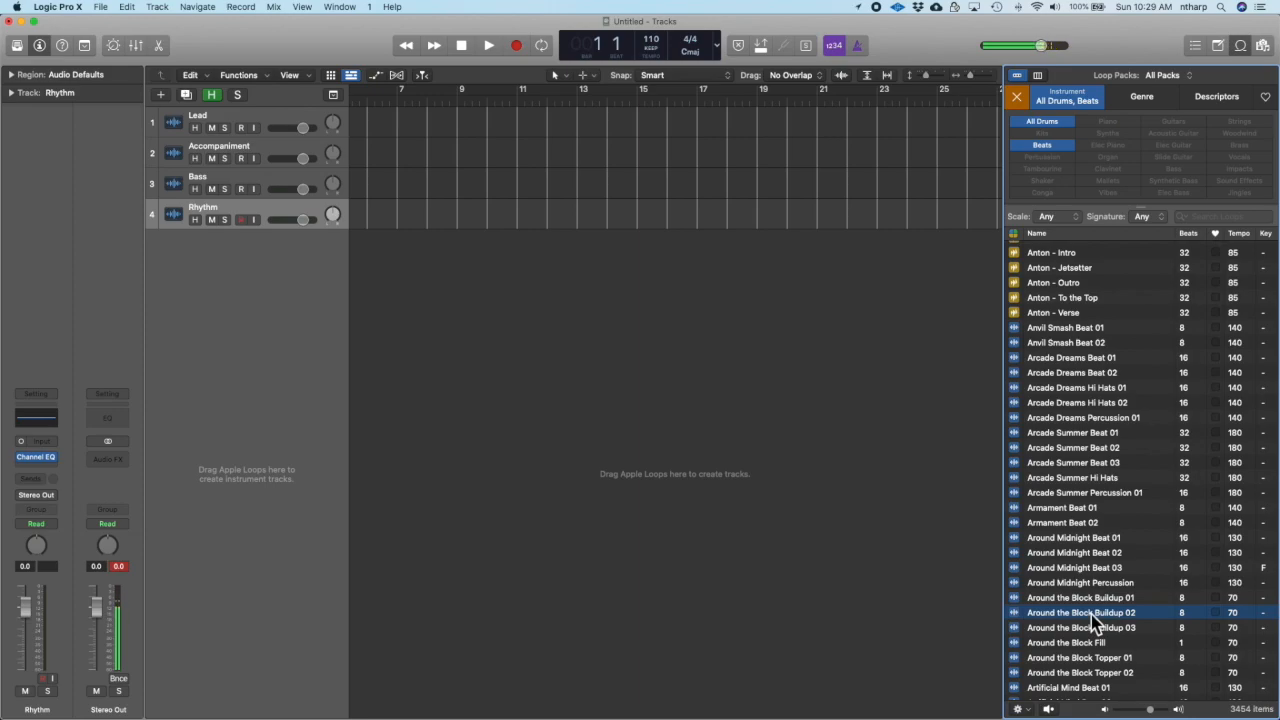
{"action": "left_click", "coordinate": [1090, 478]}
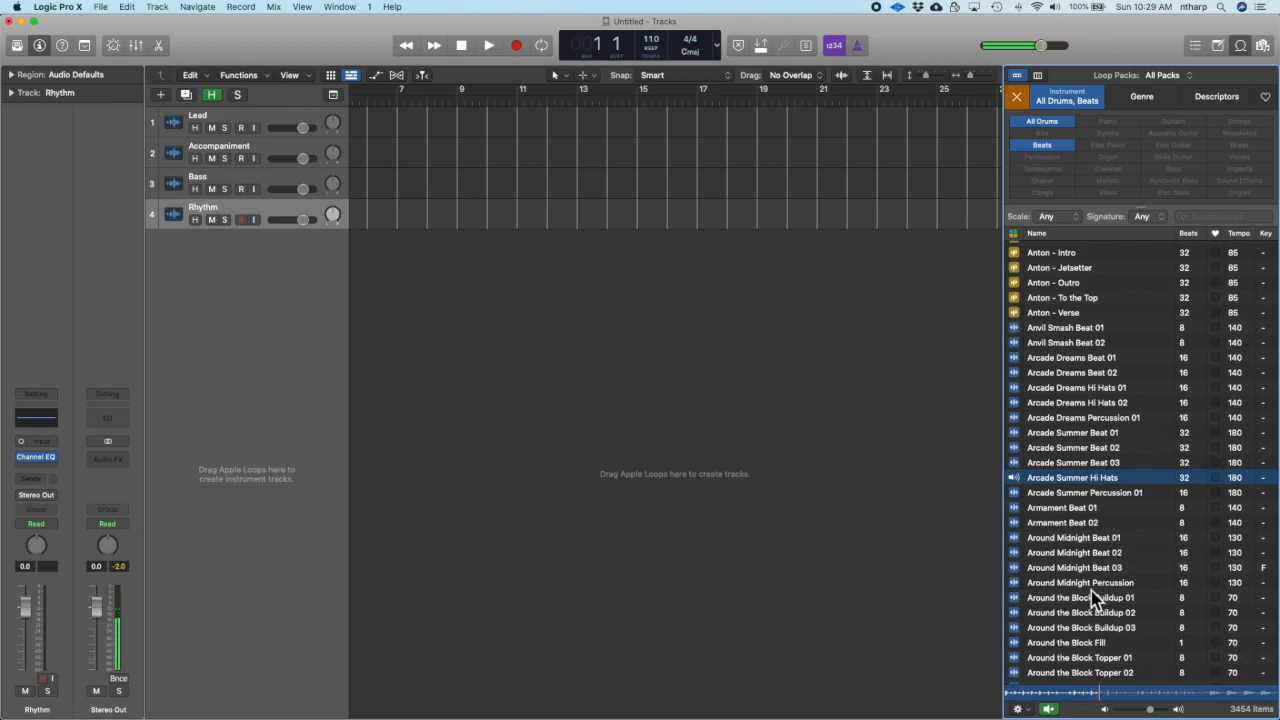
{"action": "left_click", "coordinate": [1116, 657]}
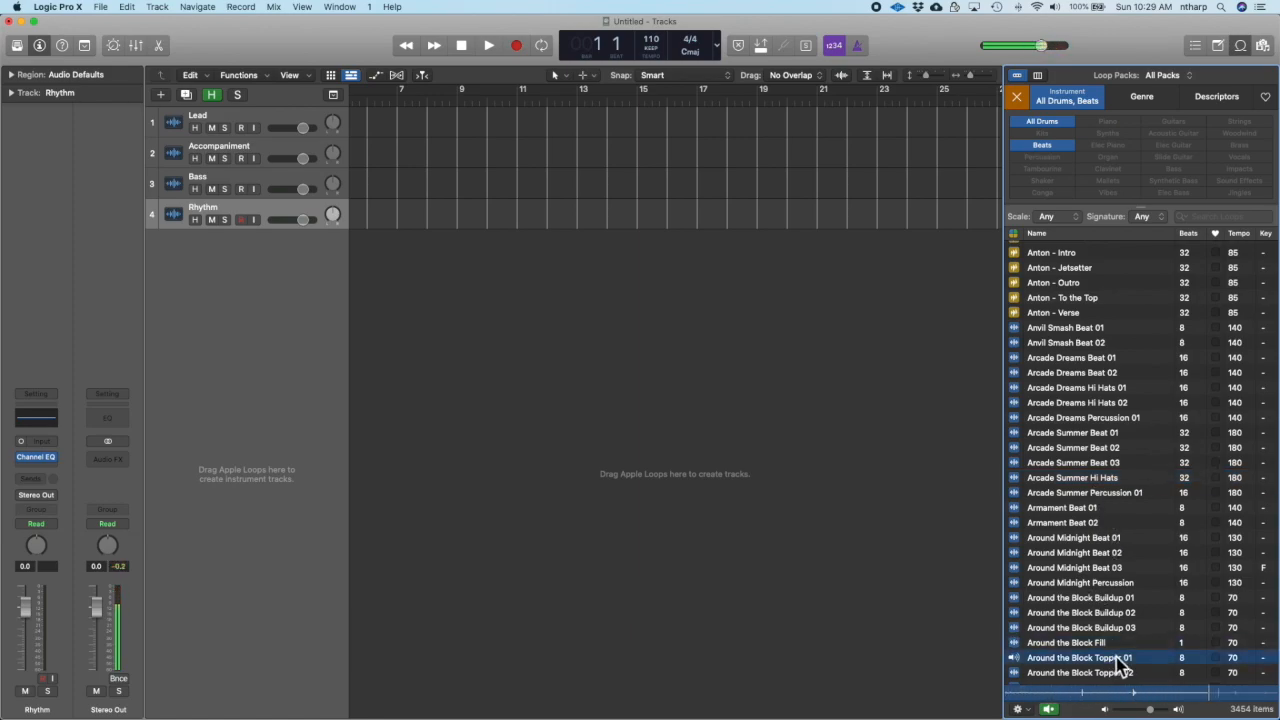
{"action": "scroll", "coordinate": [1060, 620], "scroll_direction": "down", "scroll_amount": 10}
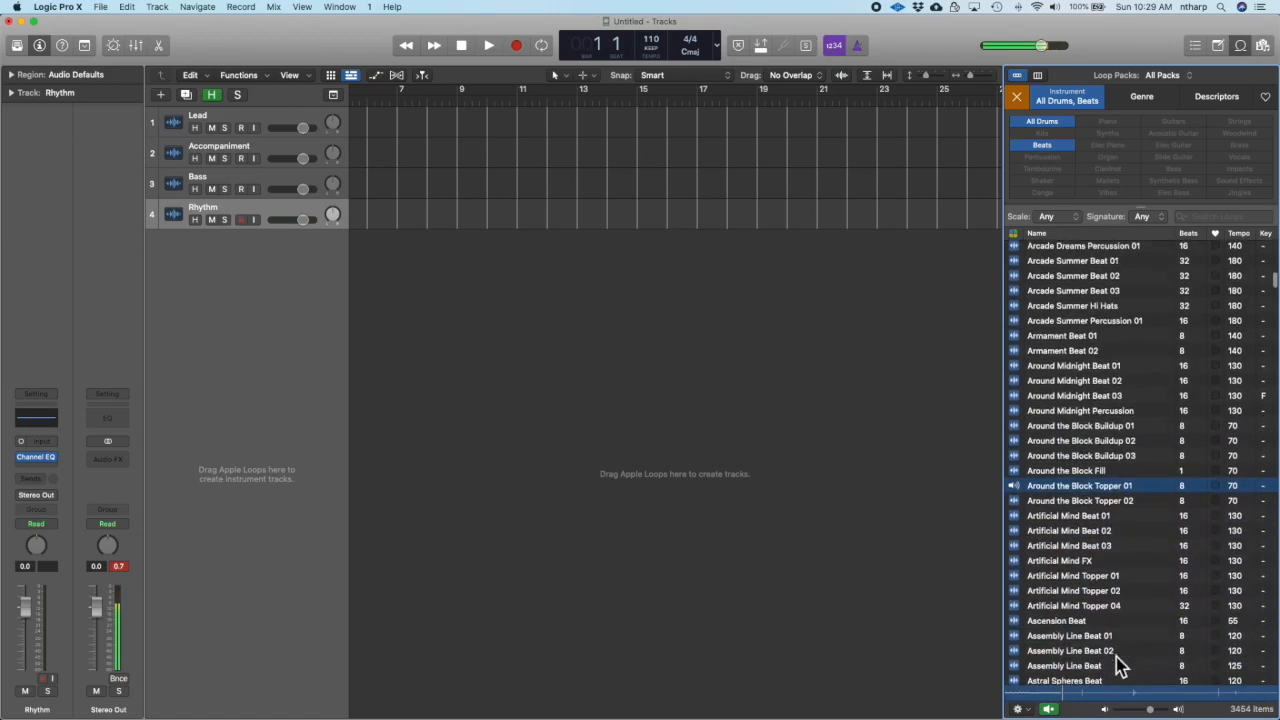
{"action": "left_click", "coordinate": [1090, 520]}
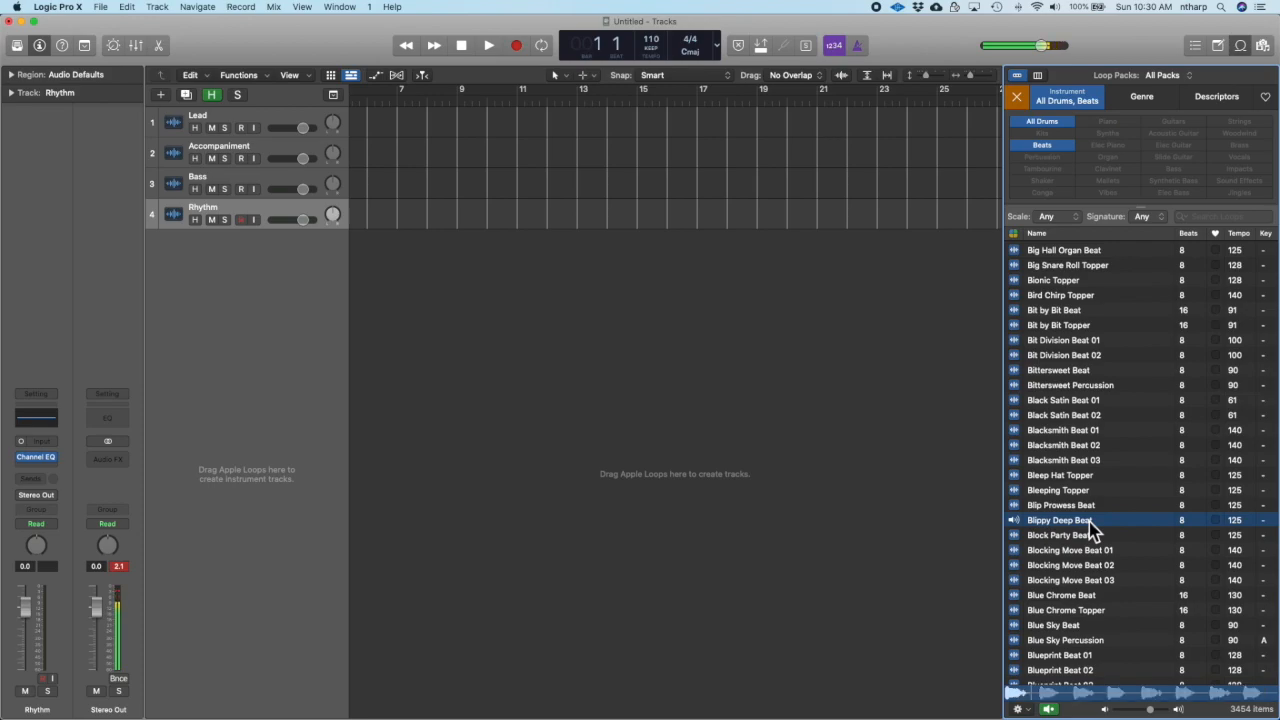
{"action": "scroll", "coordinate": [1090, 530], "scroll_direction": "down", "scroll_amount": 3}
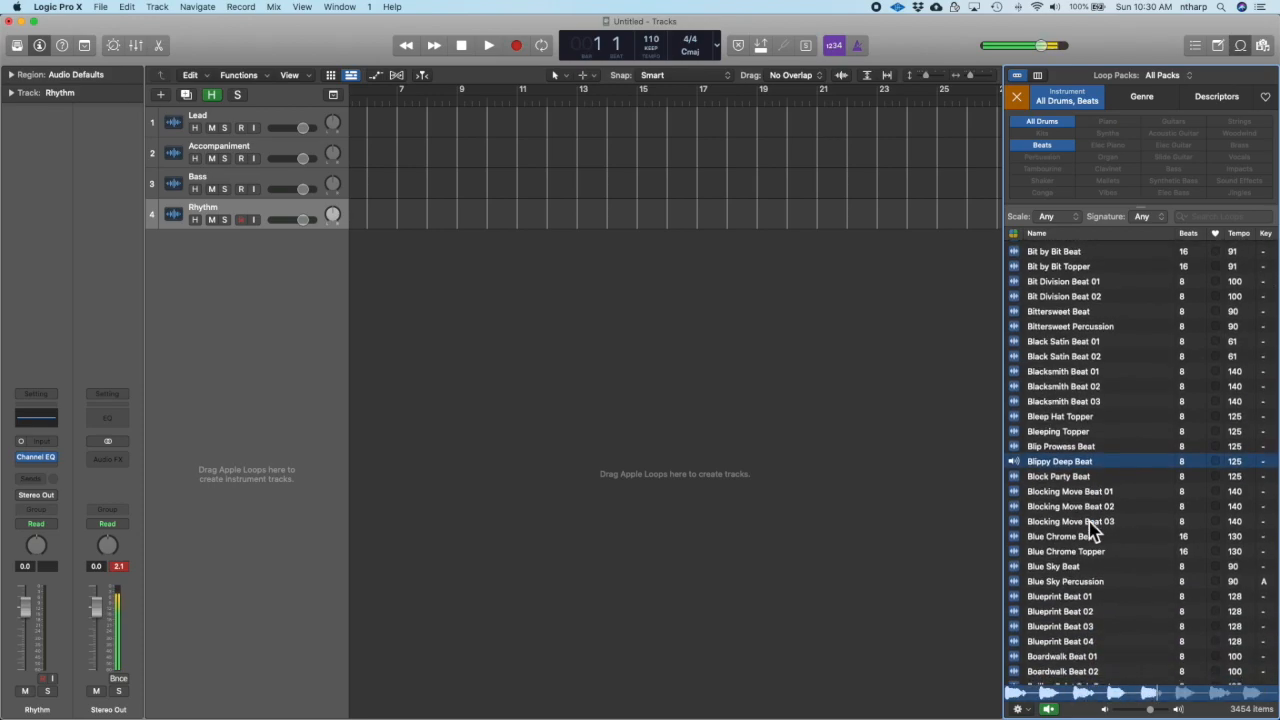
{"action": "scroll", "coordinate": [1092, 532], "scroll_direction": "down", "scroll_amount": 10}
{"action": "left_click", "coordinate": [1062, 347]}
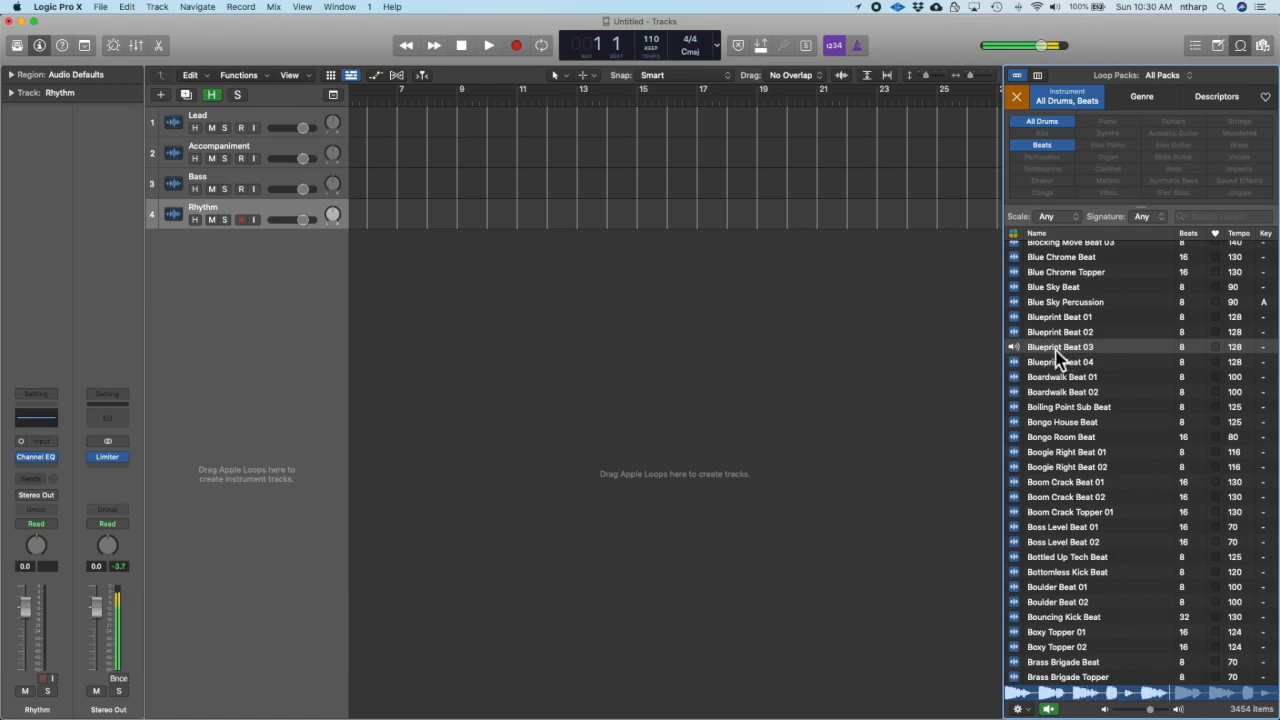
- Place the Blueprint Beat 03 loop on the Rhythm track at bar 17
{"action": "left_click", "coordinate": [1066, 350]}
{"action": "left_click_drag", "start_coordinate": [1066, 352], "coordinate": [880, 350]}
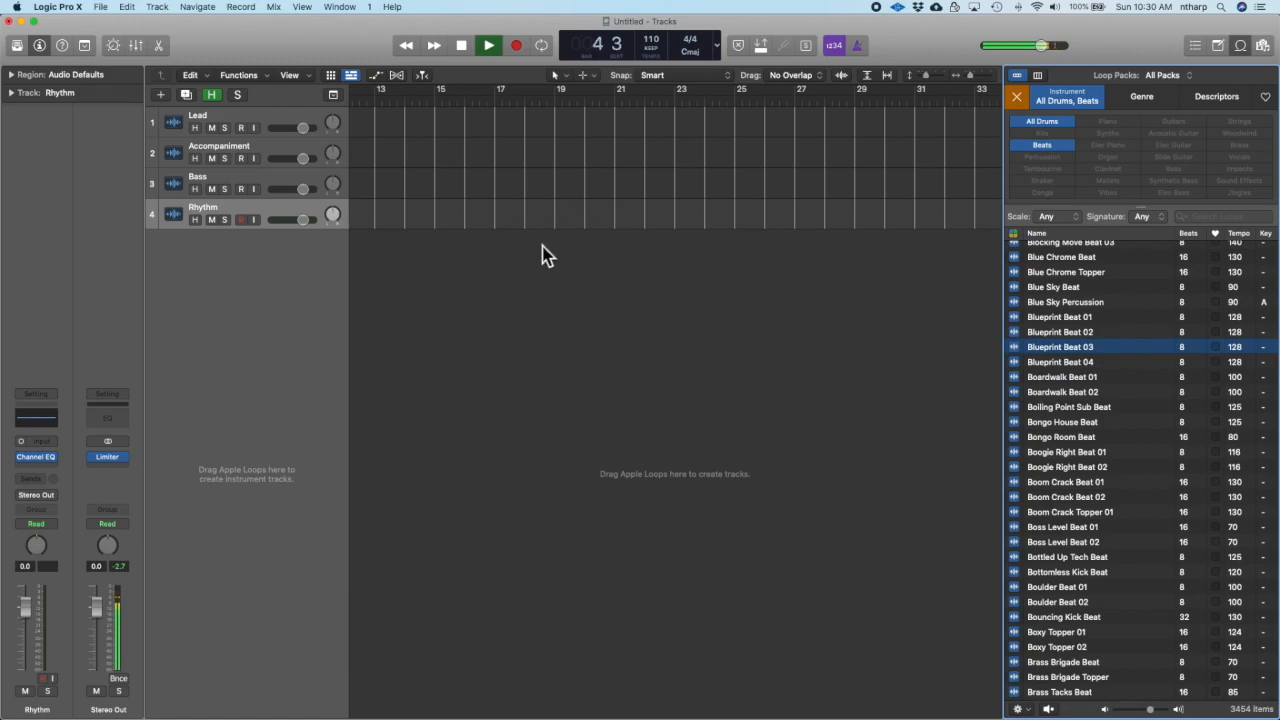
{"action": "left_click_drag", "start_coordinate": [1040, 347], "coordinate": [505, 232]}
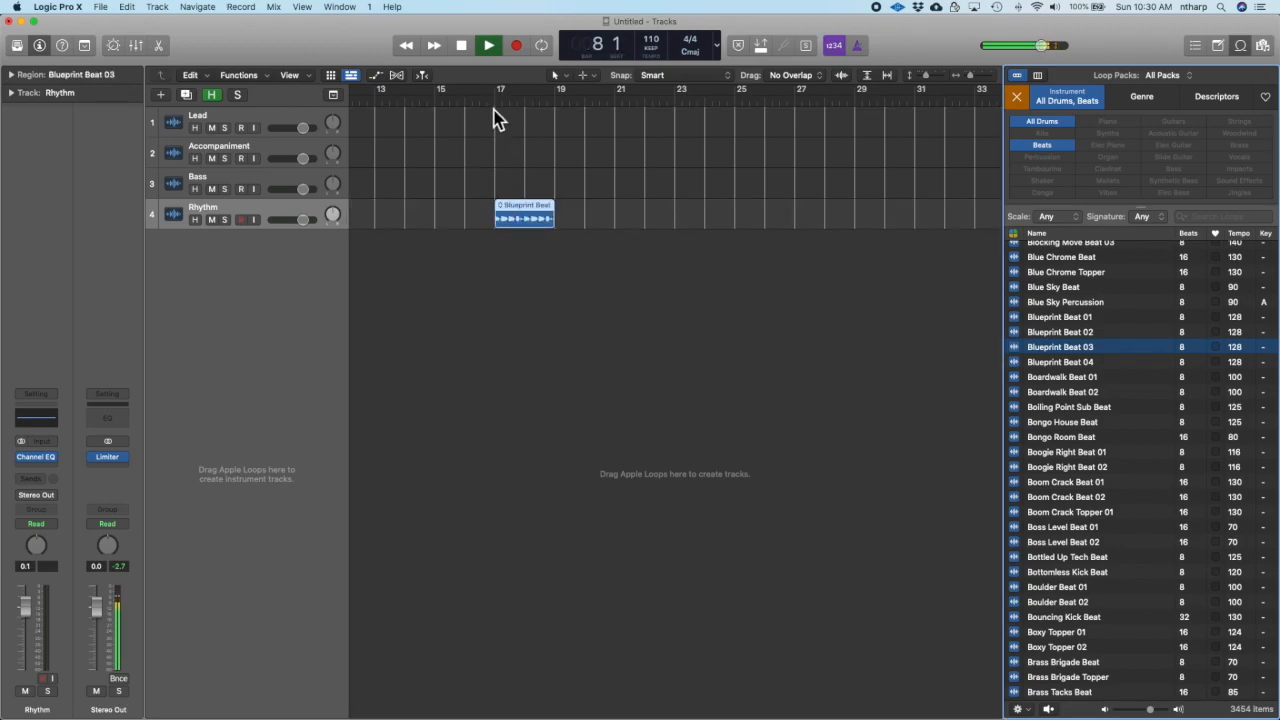
- Try moving the Blueprint Beat 03 region one beat earlier, stop playback and undo the move
{"action": "left_click", "coordinate": [533, 218]}
{"action": "left_click_drag", "start_coordinate": [533, 218], "coordinate": [525, 218]}
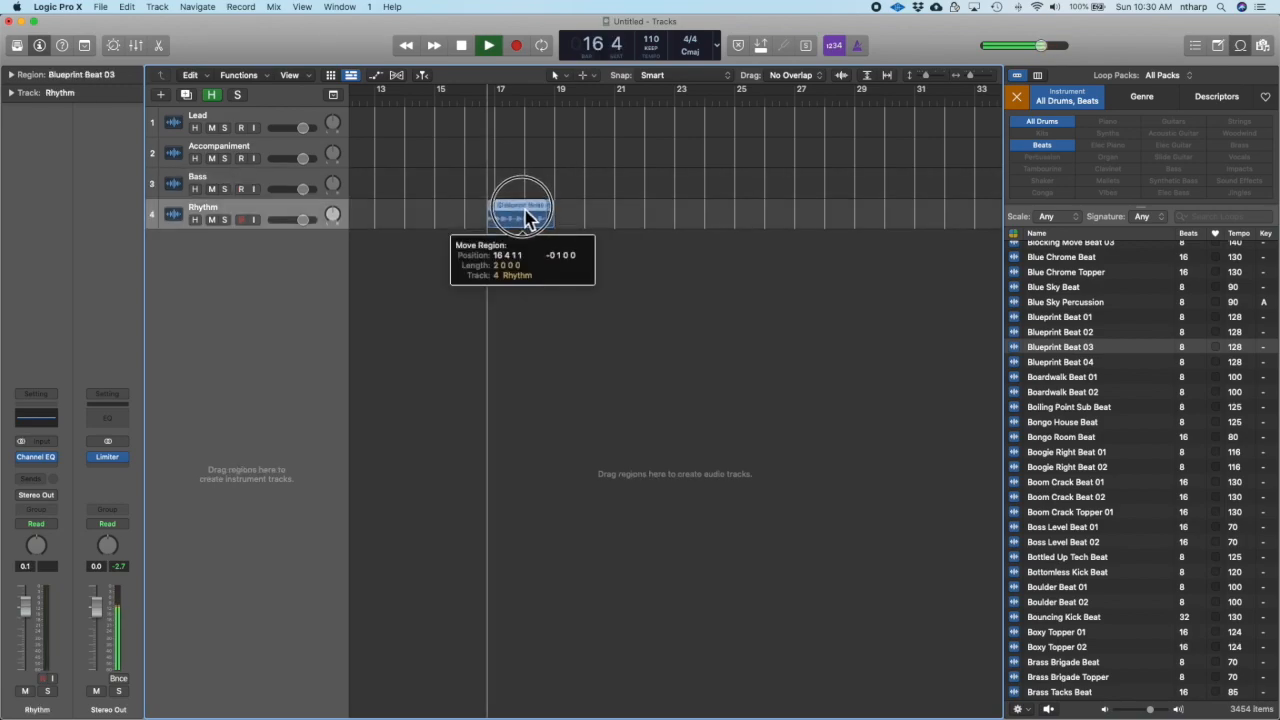
{"action": "key", "text": "space"}
{"action": "key", "text": "super+z"}
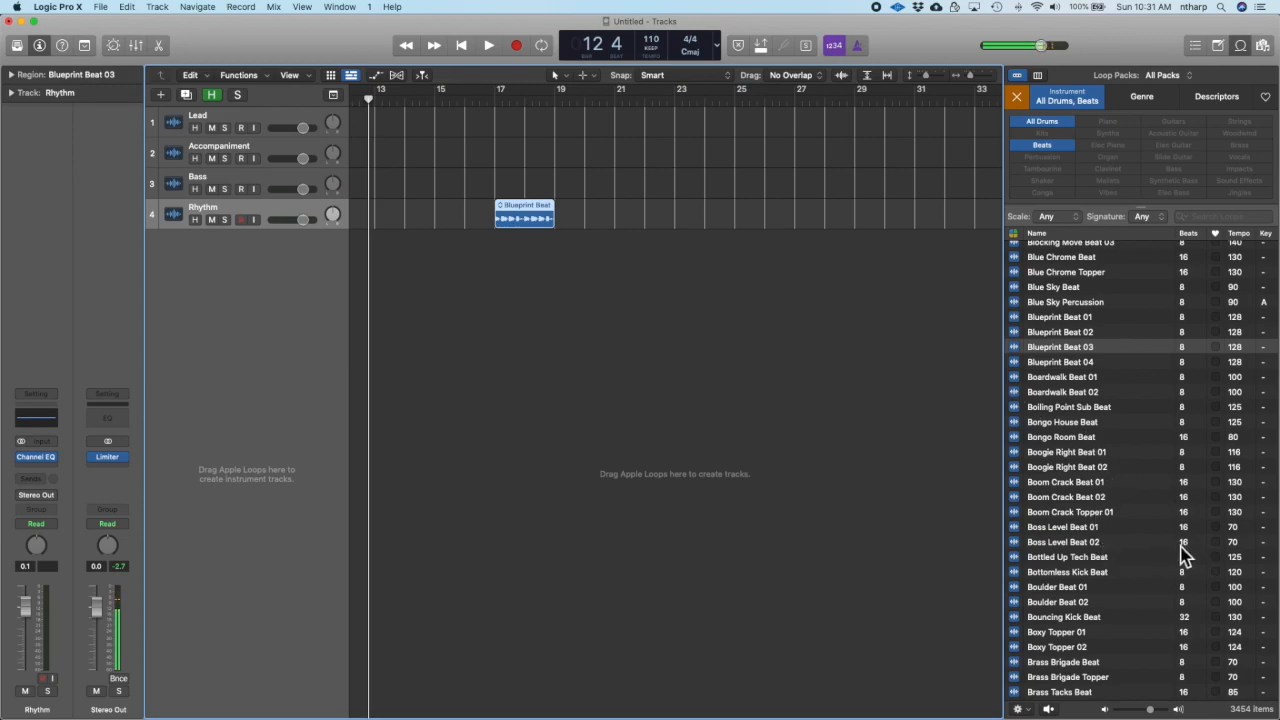
- Try the Boss Level Beat 02 loop on the Rhythm track at bar 20, and delete its region
{"action": "left_click_drag", "start_coordinate": [1093, 547], "coordinate": [590, 228]}
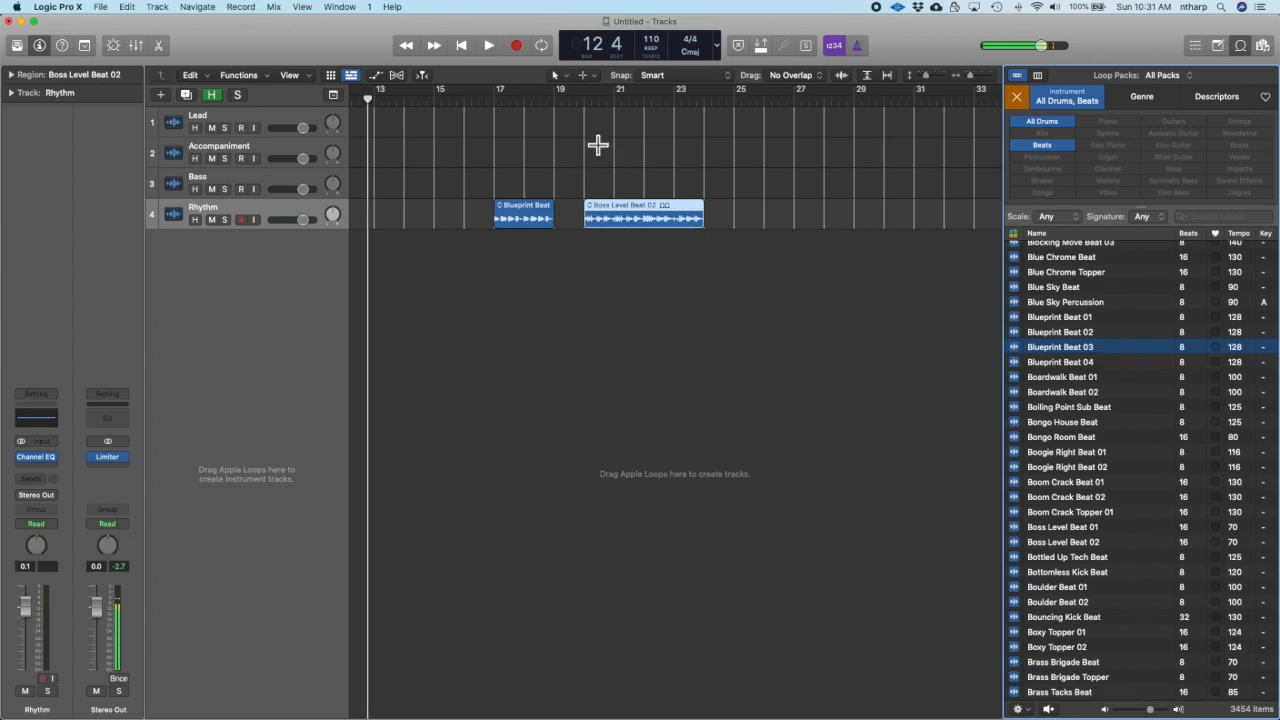
{"action": "left_click", "coordinate": [641, 97]}
{"action": "left_click", "coordinate": [628, 185]}
{"action": "left_click", "coordinate": [625, 217]}
{"action": "key", "text": "Delete"}
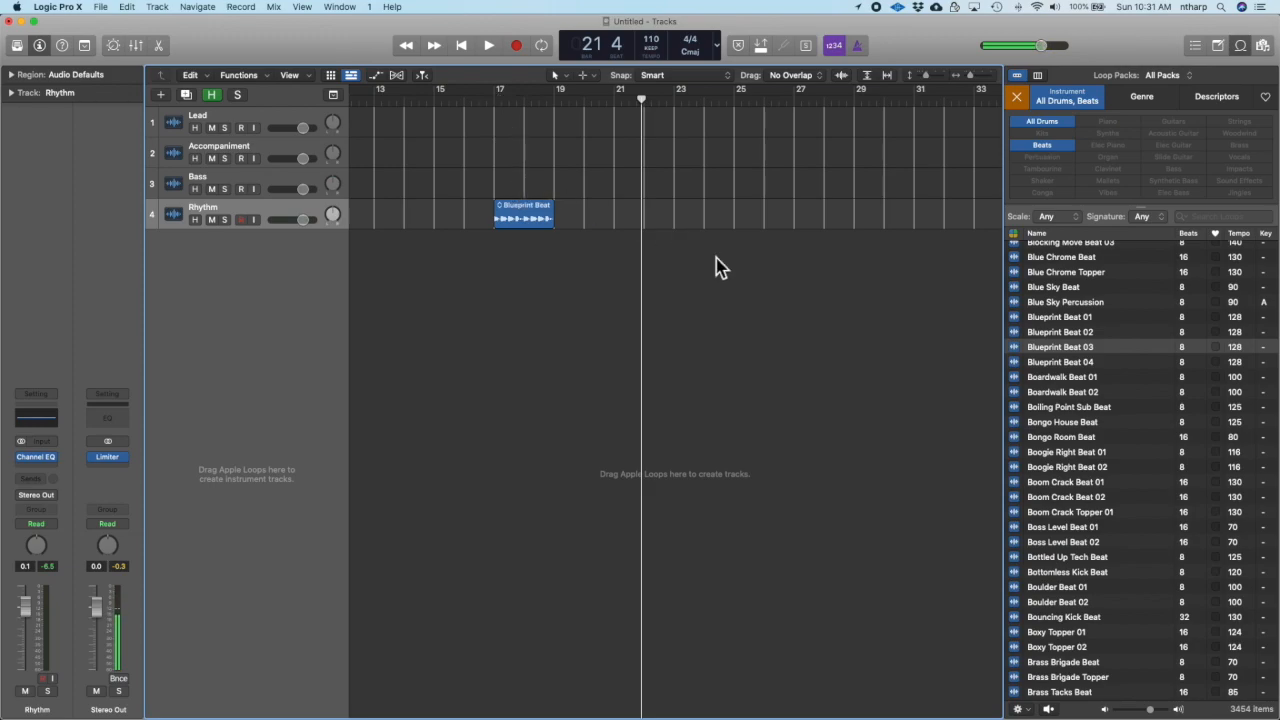
- Repeat the Blueprint Beat 03 region end to end on the Rhythm track until eight regions fill bars 17 to 33
{"action": "left_click", "coordinate": [535, 220]}
{"action": "left_click_drag", "start_coordinate": [530, 220], "coordinate": [645, 225]}
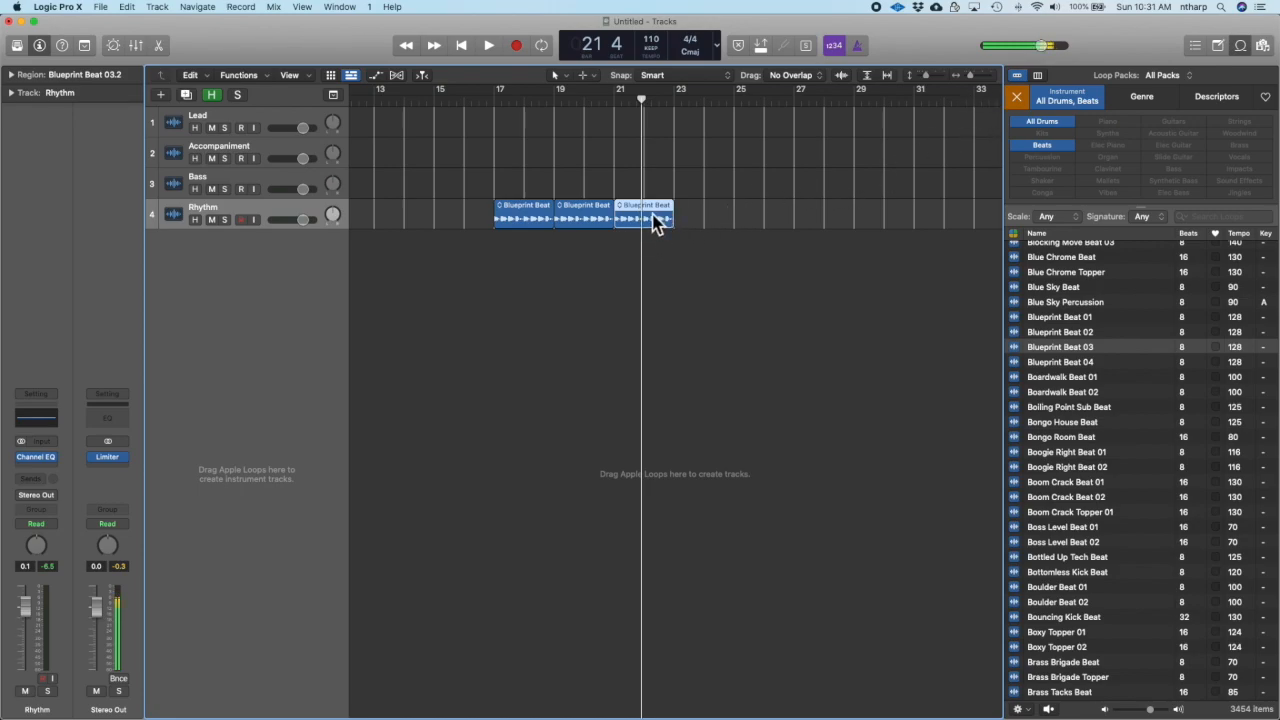
{"action": "key", "text": "super+r"}
{"action": "key", "text": "super+r"}
{"action": "key", "text": "super+r"}
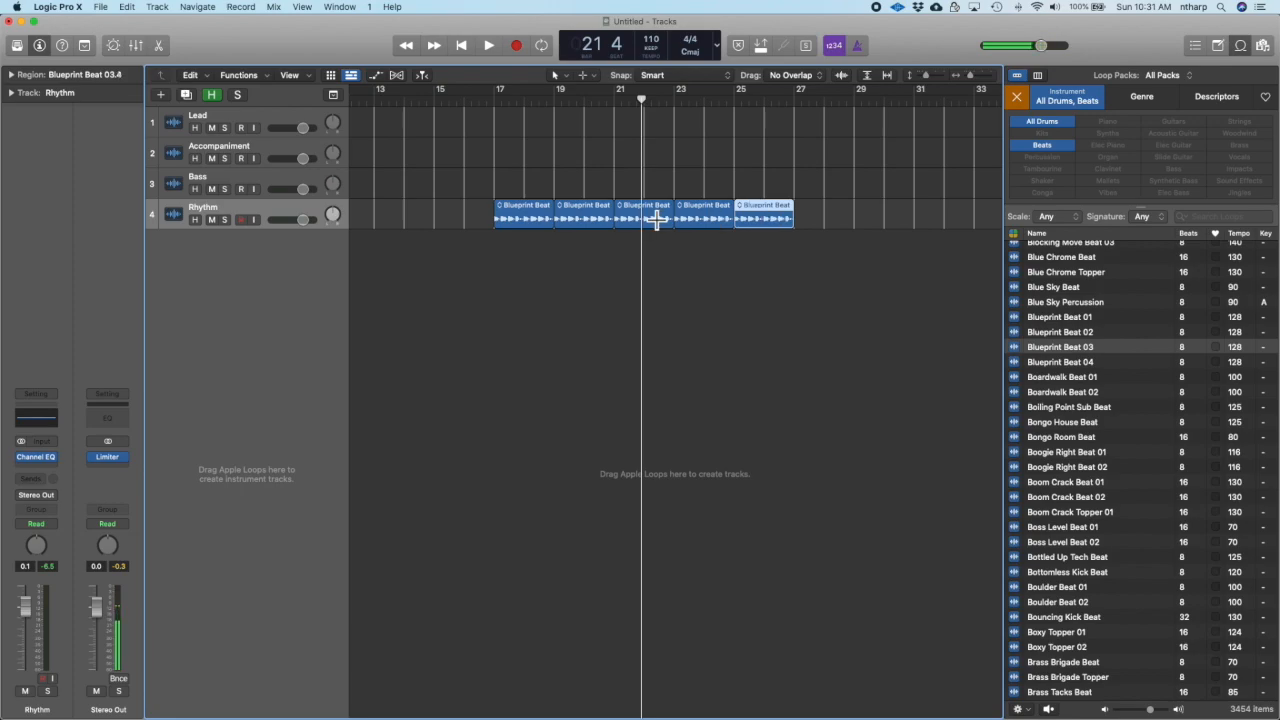
{"action": "key", "text": "super+r"}
{"action": "key", "text": "super+r"}
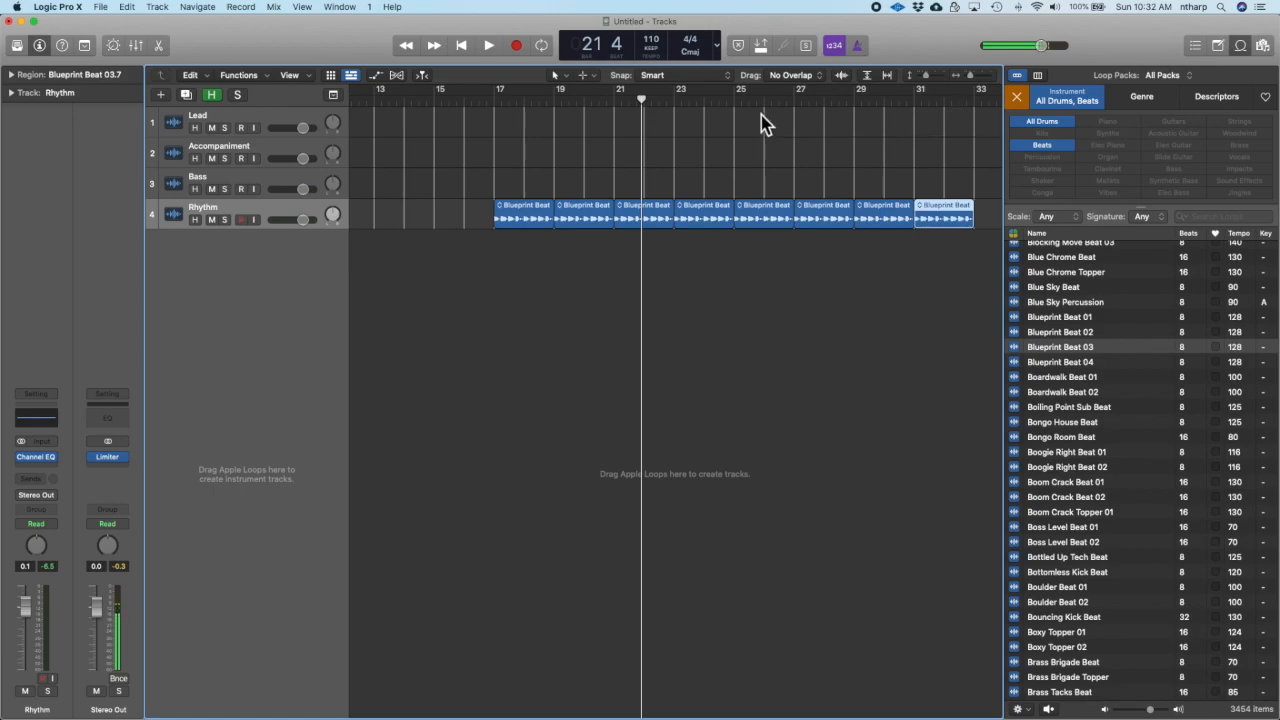
- Set a cycle range over bars 17 to 33 and play the looped Rhythm regions briefly
{"action": "left_click_drag", "start_coordinate": [498, 97], "coordinate": [966, 114]}
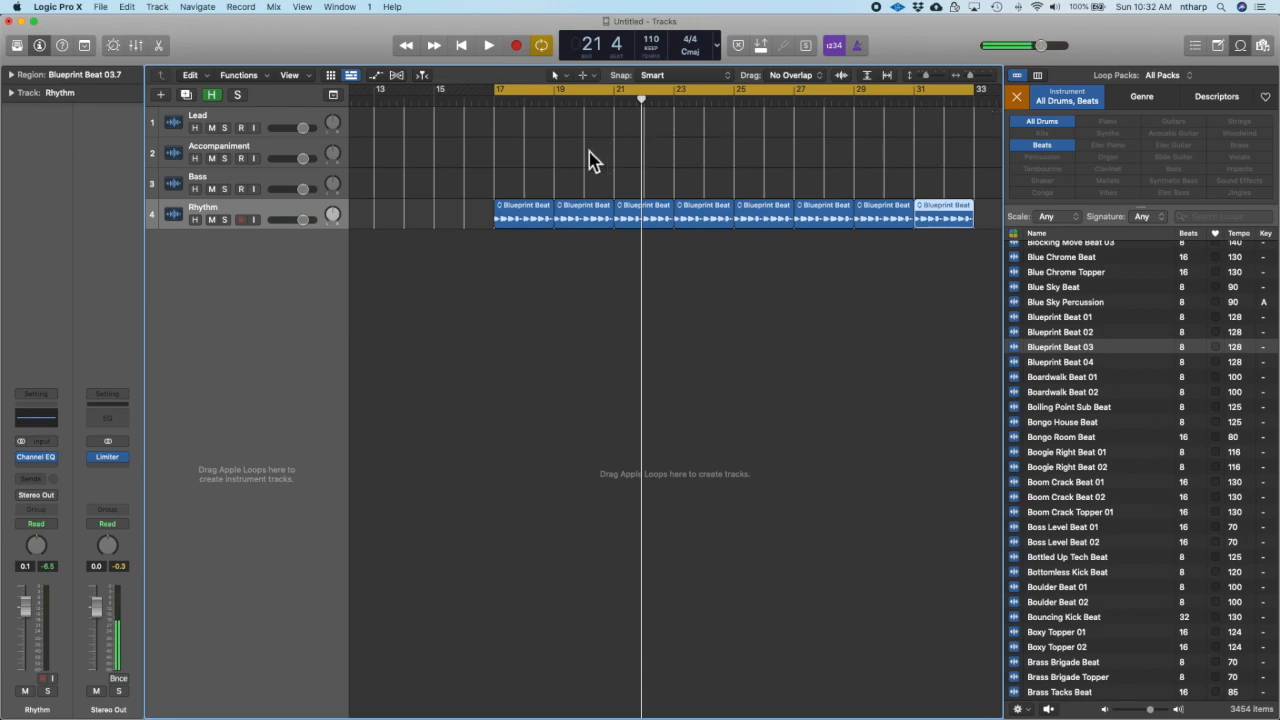
{"action": "key", "text": "space"}
{"action": "key", "text": "space"}
{"action": "key", "text": "space"}
{"action": "left_click", "coordinate": [950, 112]}
{"action": "key", "text": "space"}
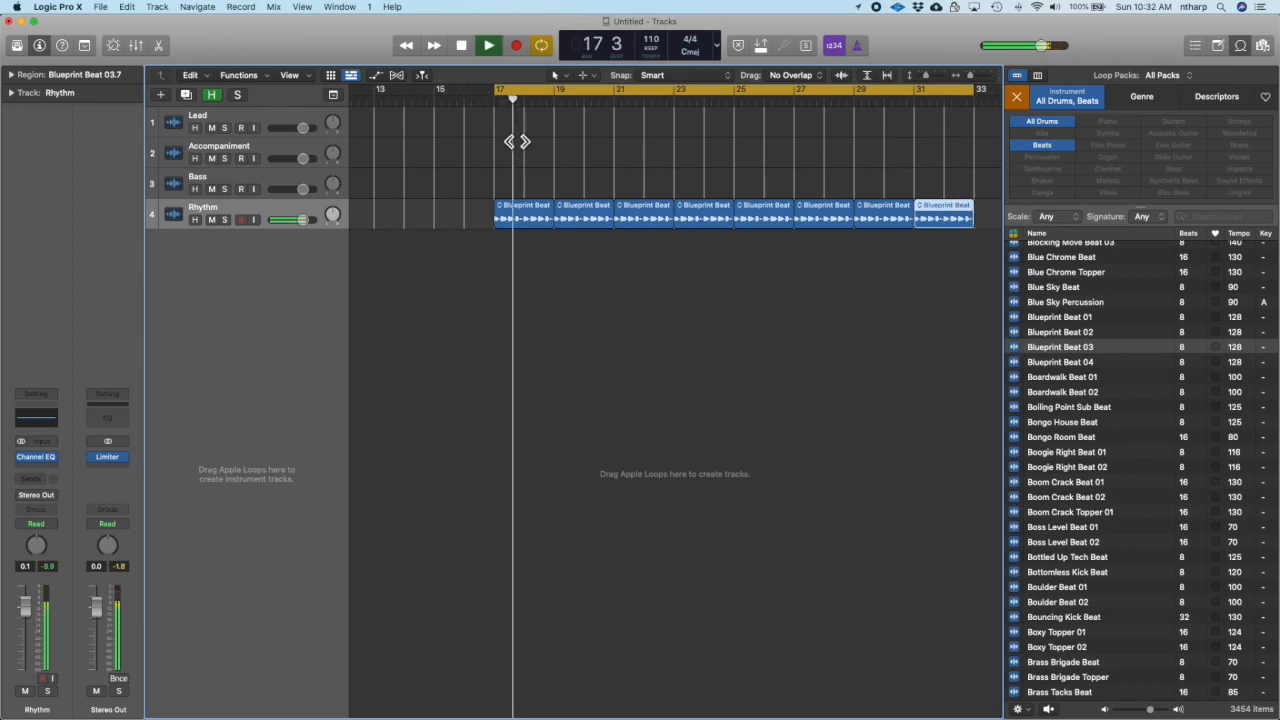
{"action": "key", "text": "space"}
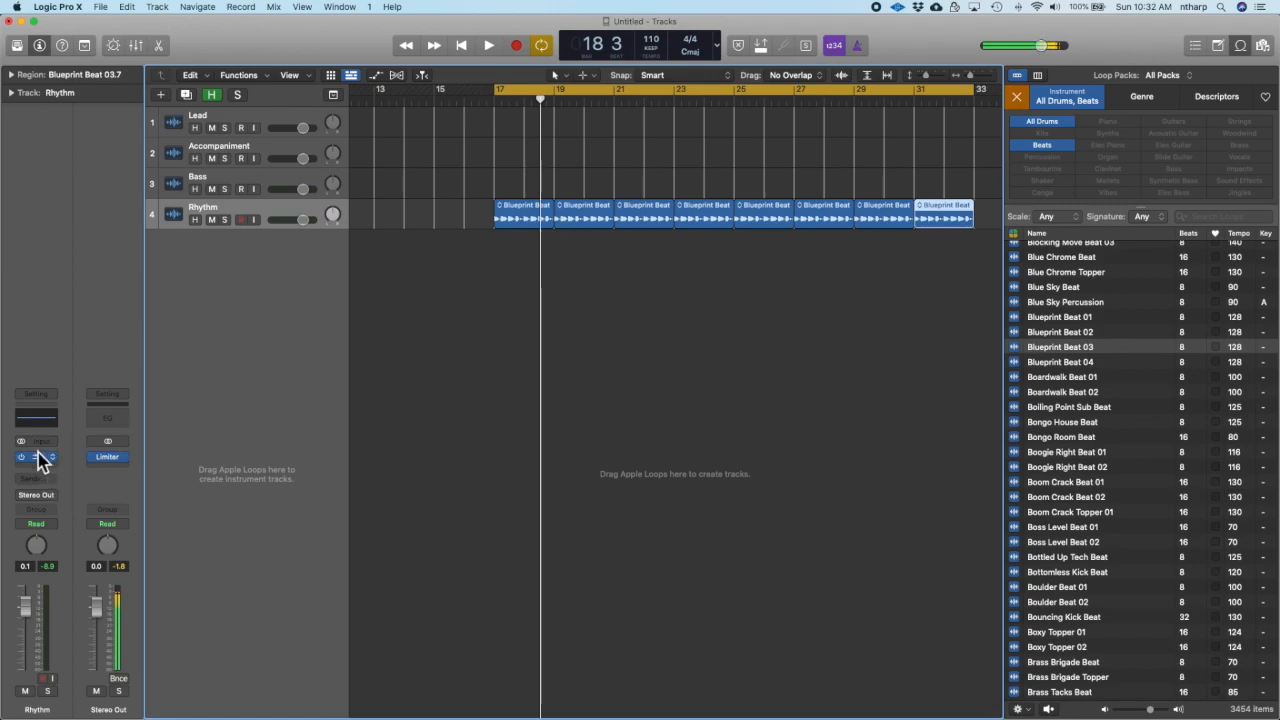
- Open the Rhythm track's Channel EQ and play the Blueprint Beat 03 regions to examine their frequency spectrum
{"action": "left_click", "coordinate": [40, 420]}
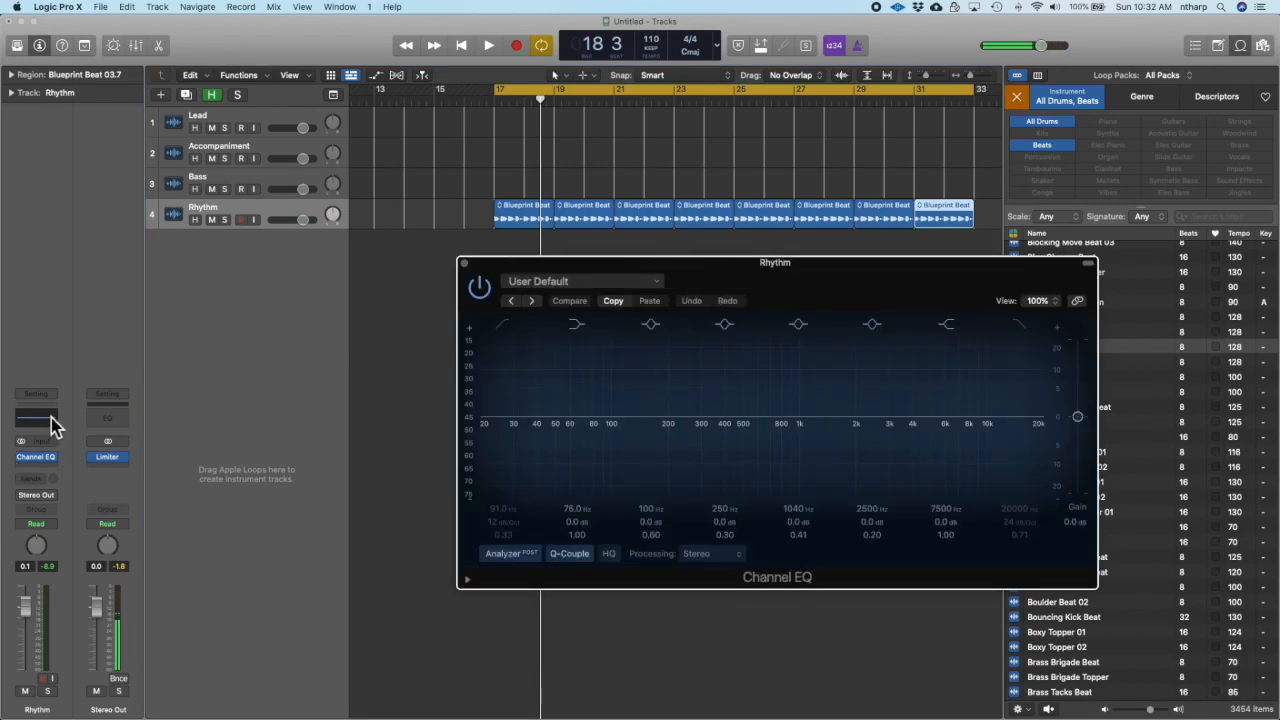
{"action": "left_click_drag", "start_coordinate": [700, 277], "coordinate": [566, 286]}
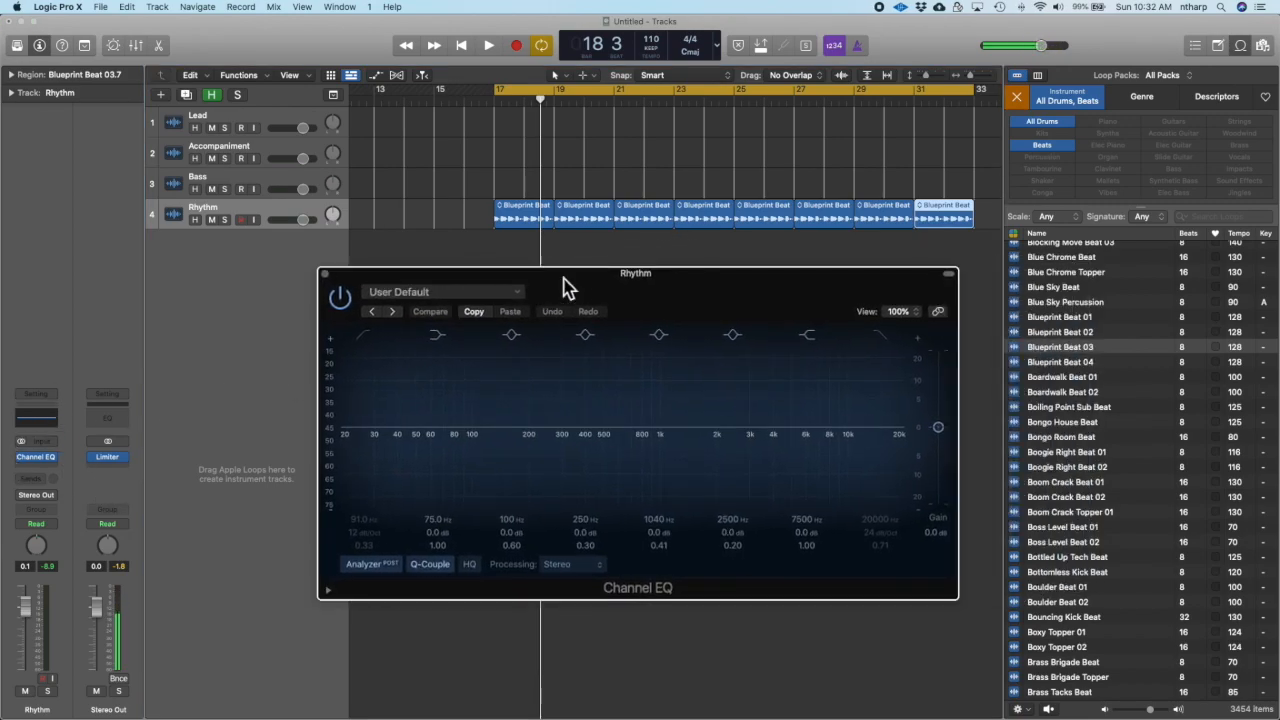
{"action": "key", "text": "space"}
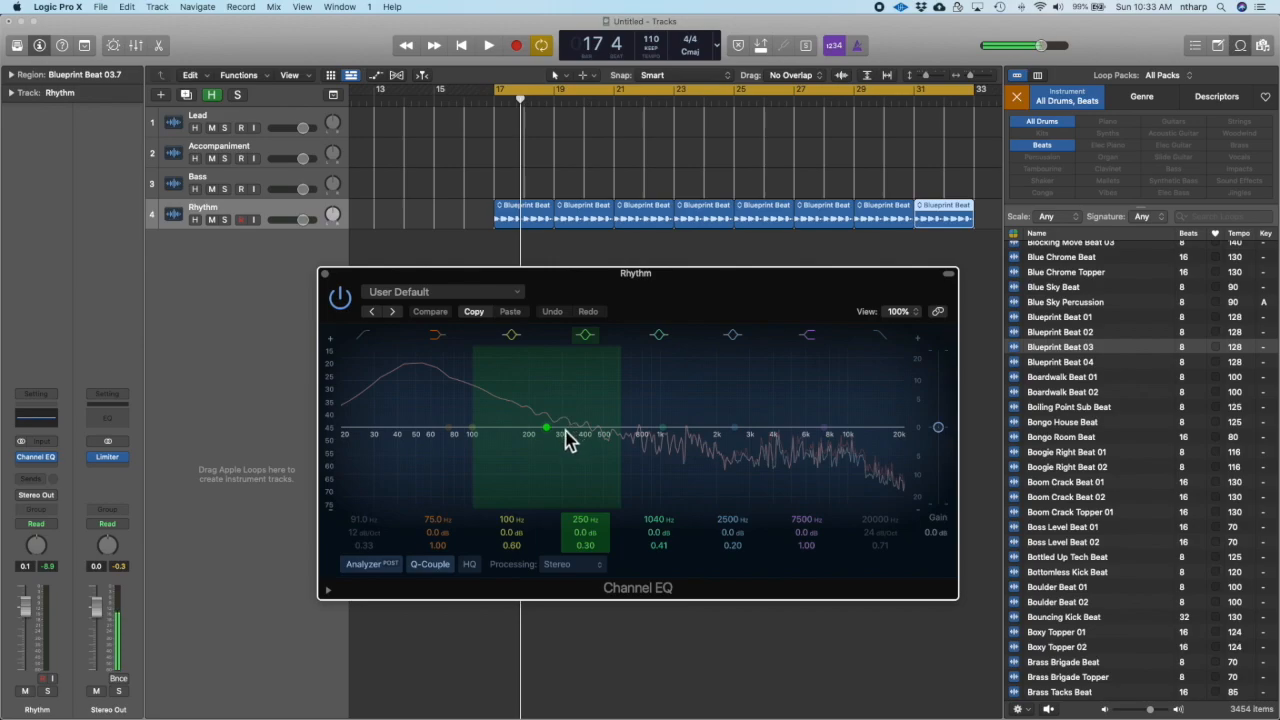
{"action": "key", "text": "space"}
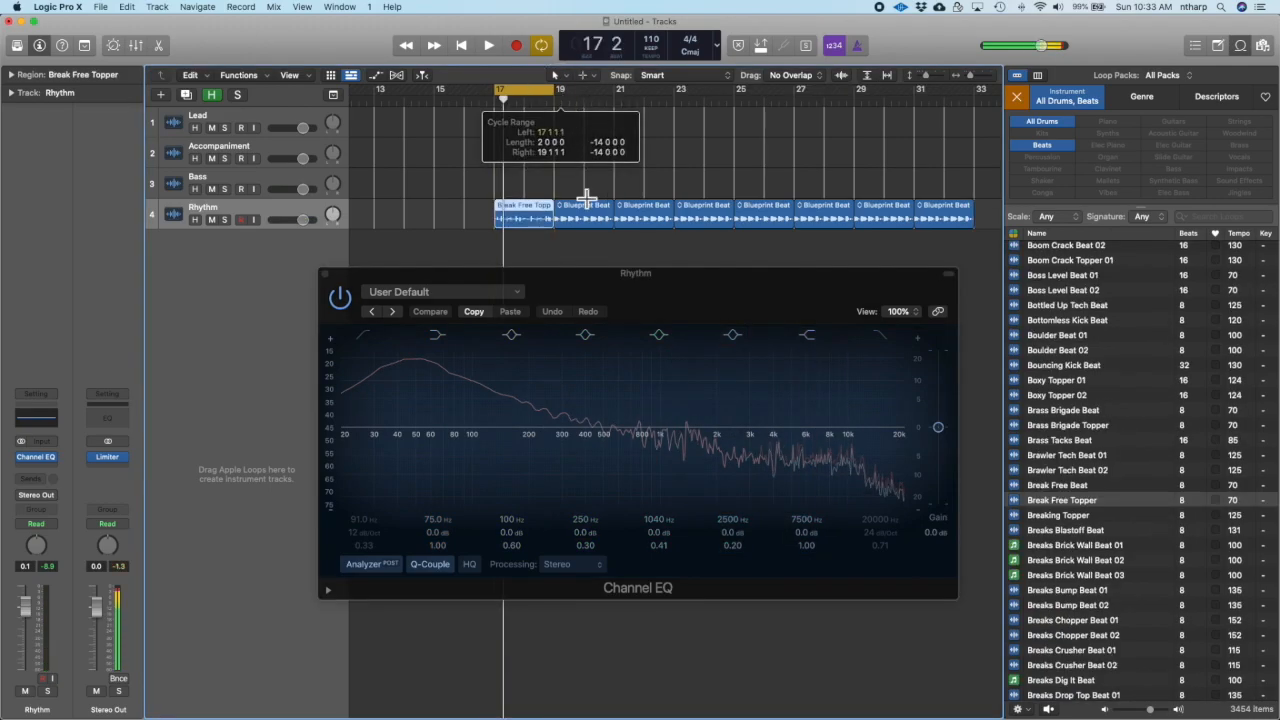
- Play the Break Free Topper and Leaky Faucet regions at bar 17 to compare their frequency spectra in the Rhythm track's Channel EQ
{"action": "left_click_drag", "start_coordinate": [518, 216], "coordinate": [524, 222]}
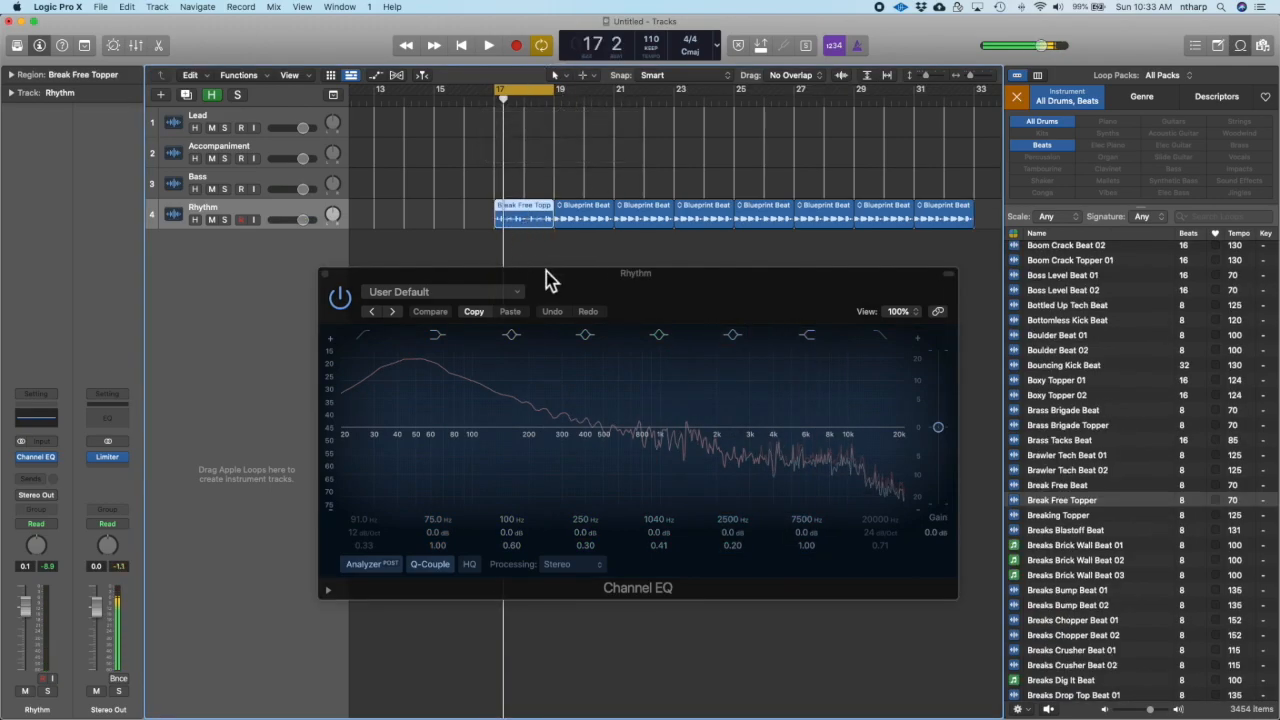
{"action": "key", "text": "space"}
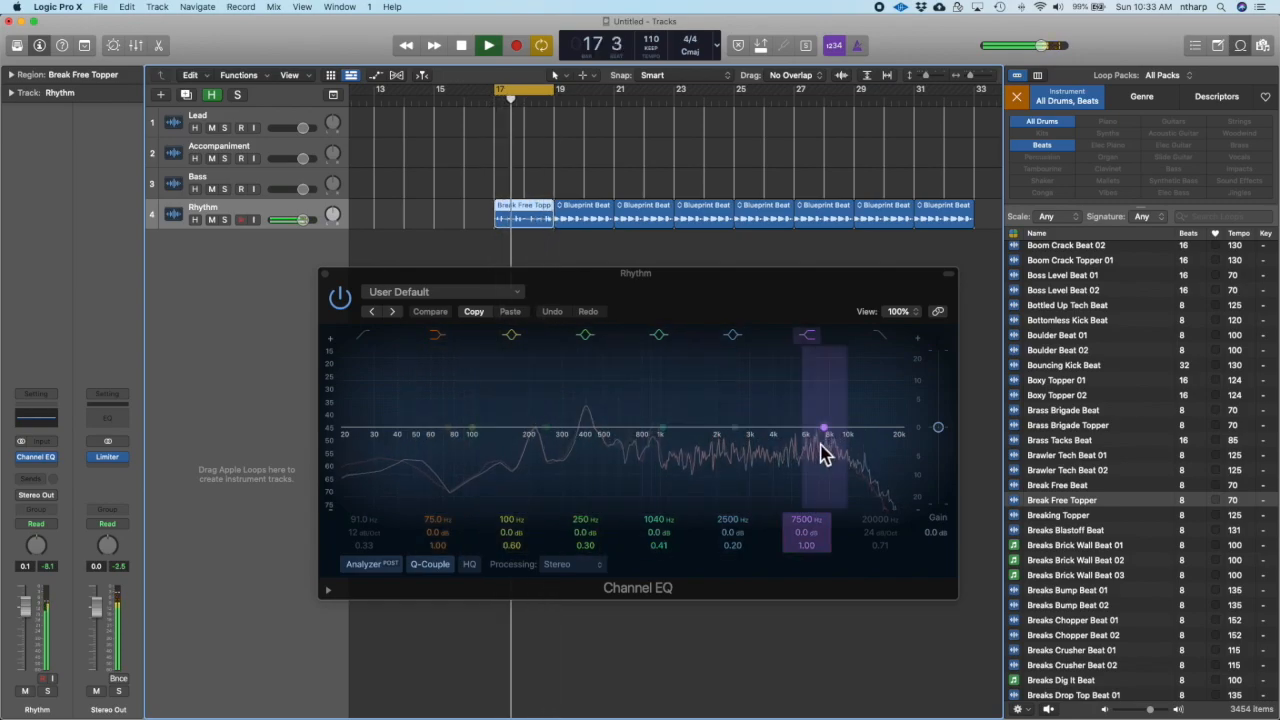
{"action": "key", "text": "space"}
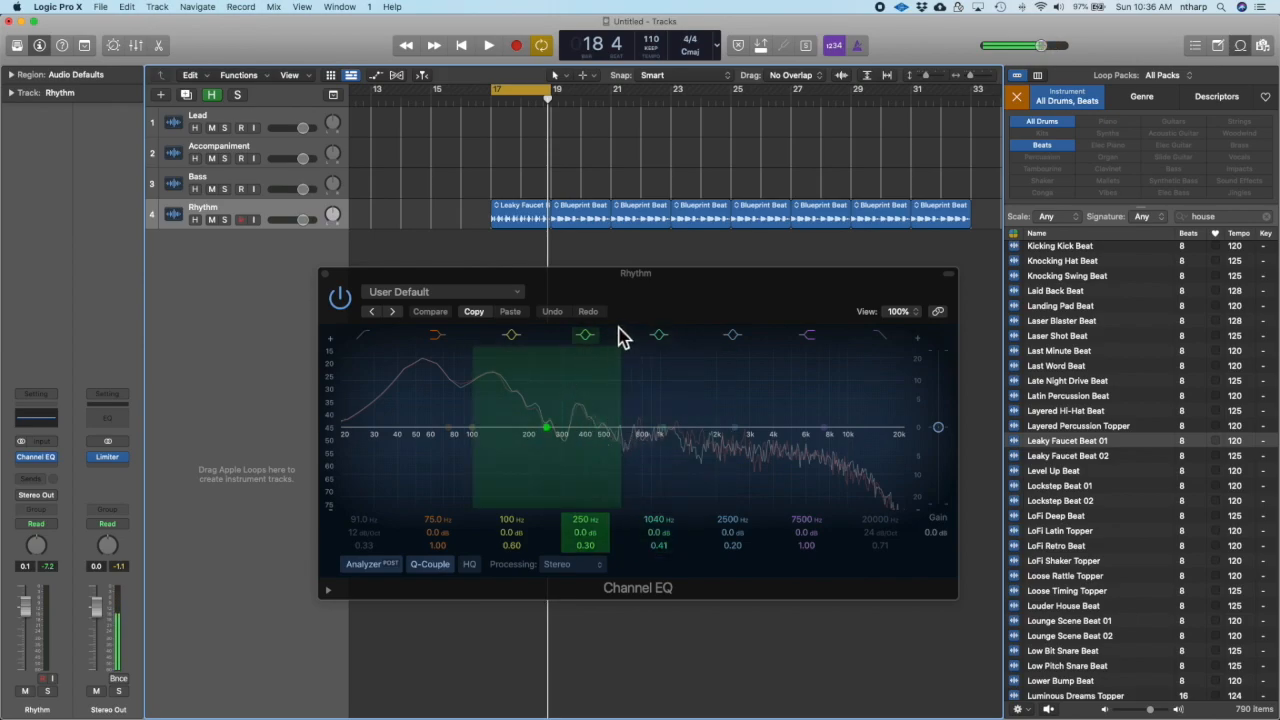
{"action": "key", "text": "space"}
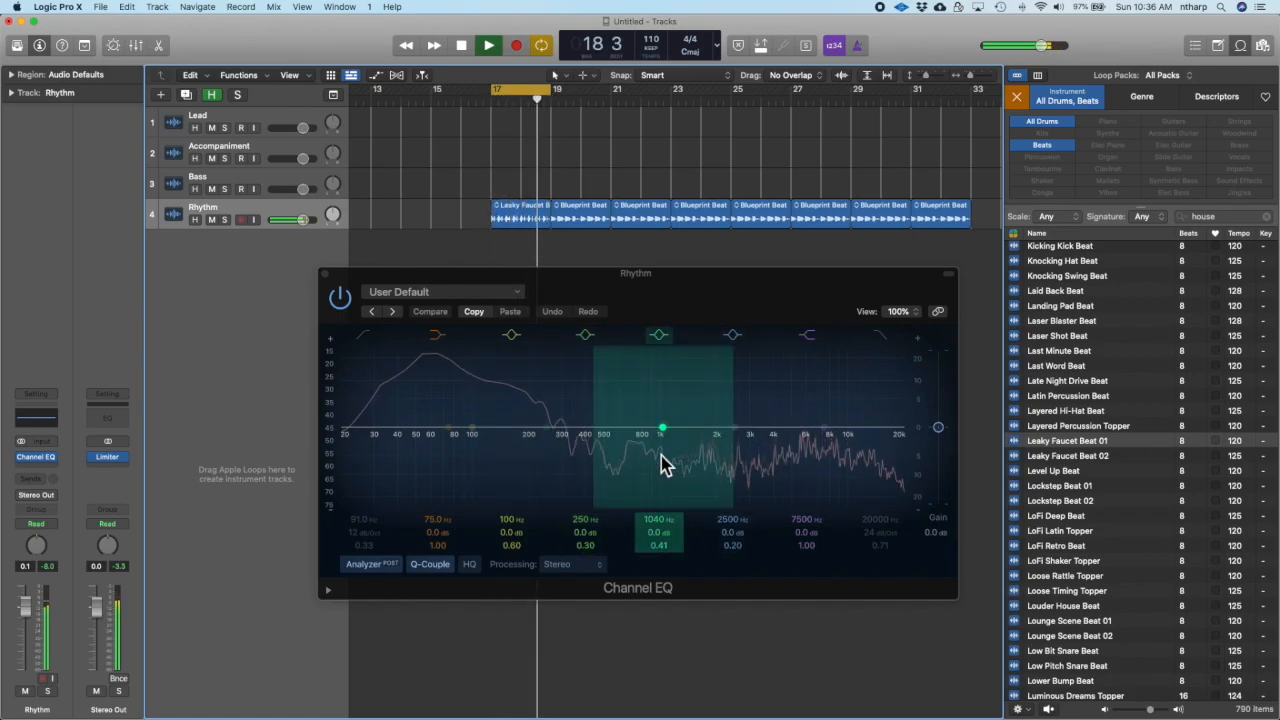
{"action": "key", "text": "space"}
- Replace the Leaky Faucet region at bar 17 with a copy of the neighbouring Blueprint Beat 03 region and play it briefly
{"action": "left_click_drag", "start_coordinate": [578, 214], "coordinate": [508, 216]}
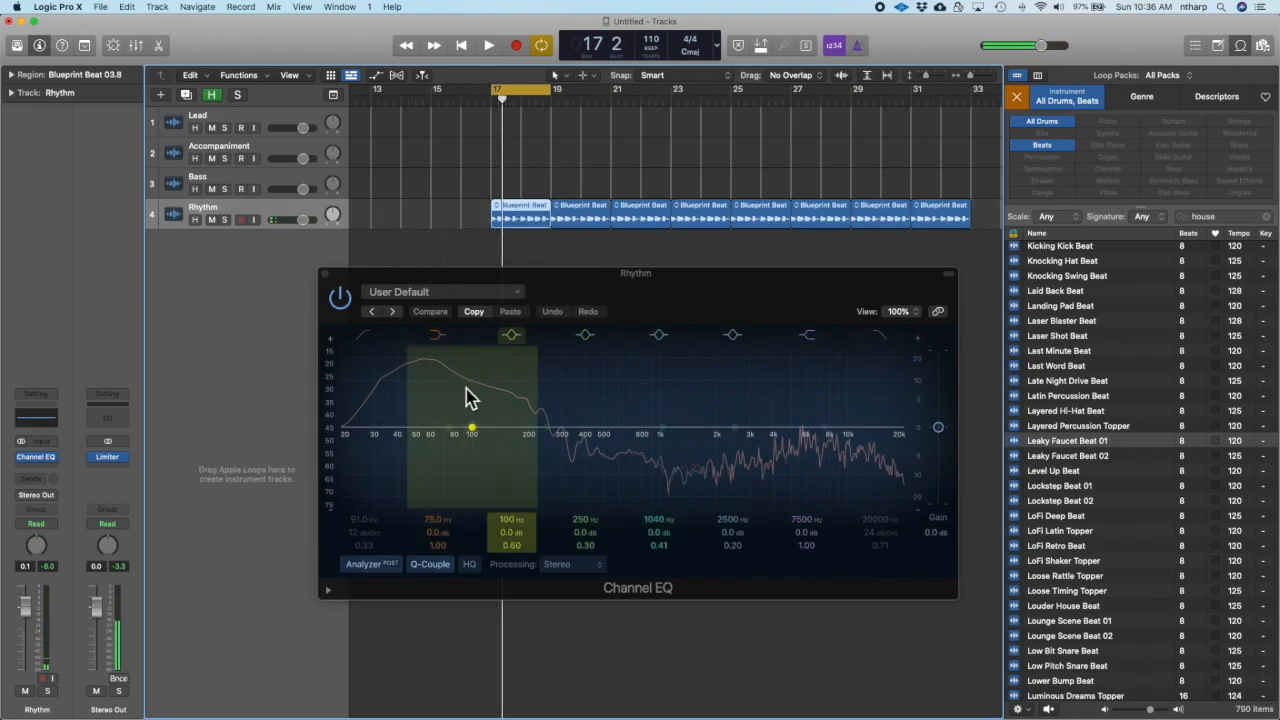
{"action": "key", "text": "space"}
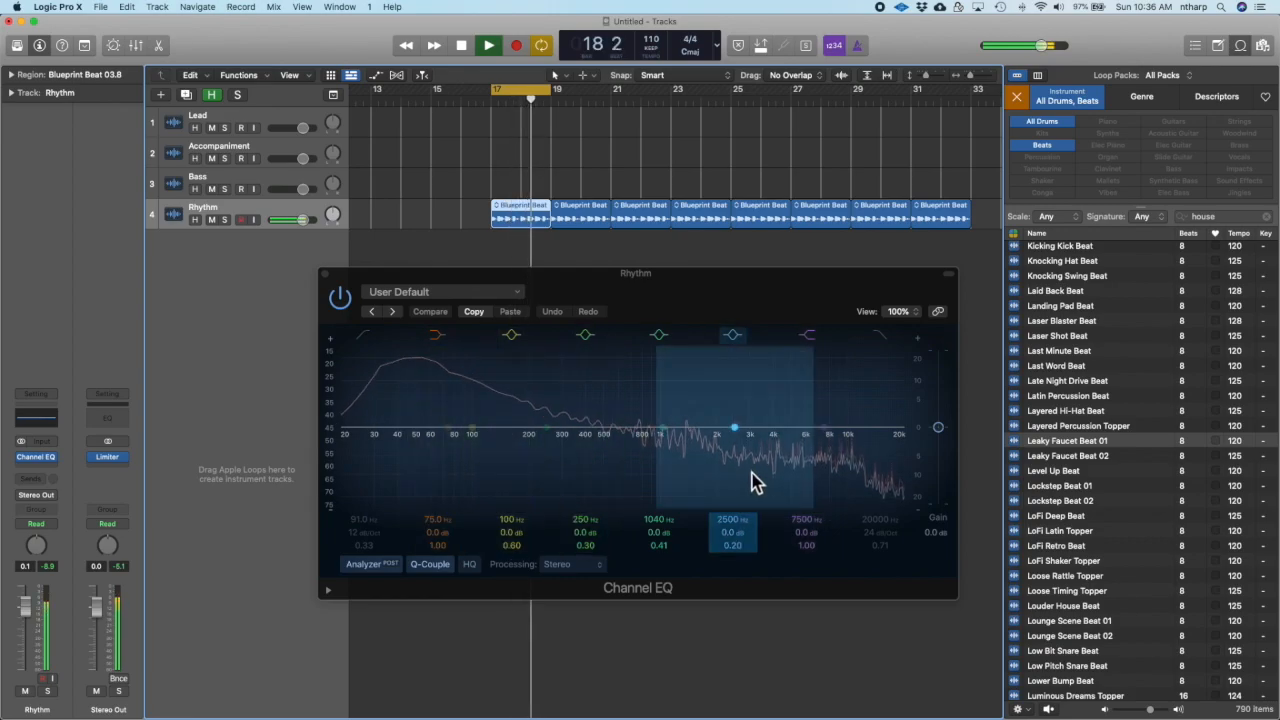
{"action": "key", "text": "space"}
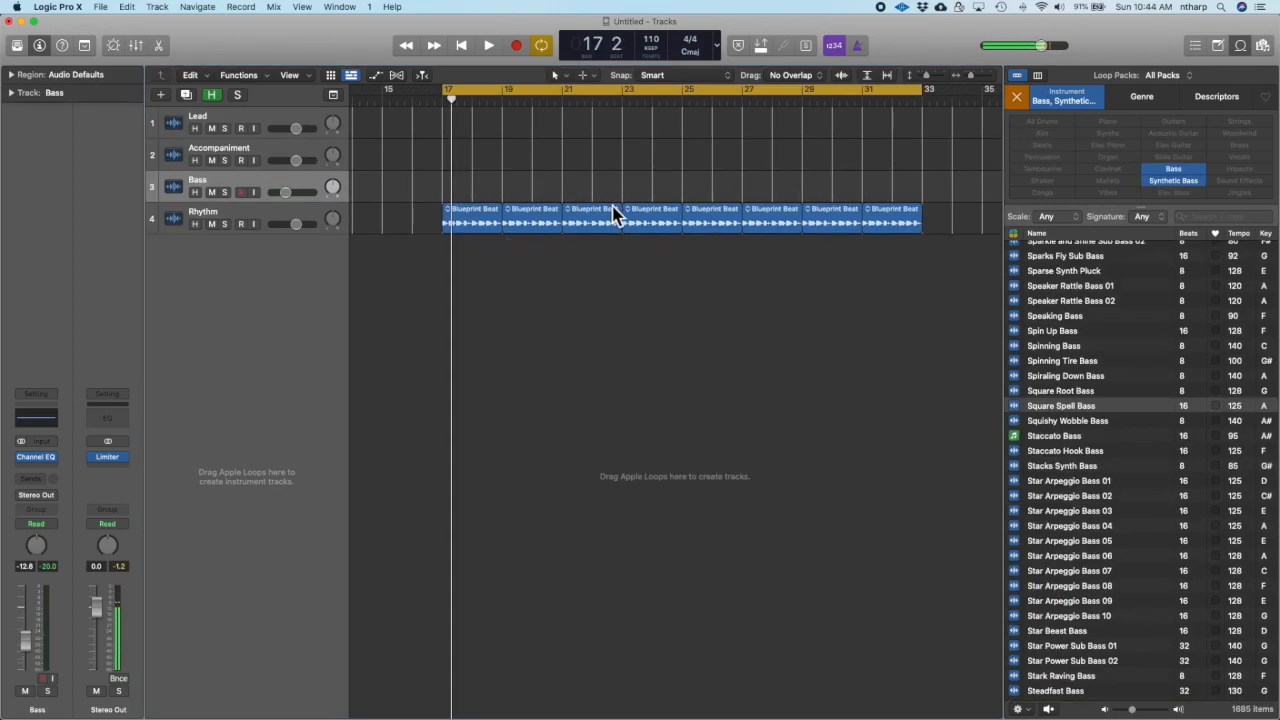
- Enlarge the track lanes, filter the loops to Bass and Synthetic Bass, and audition Star Power Sub Bass 01 against the Rhythm track
{"action": "left_click_drag", "start_coordinate": [929, 86], "coordinate": [971, 79]}
{"action": "scroll", "coordinate": [780, 236], "scroll_direction": "right", "scroll_amount": 2}
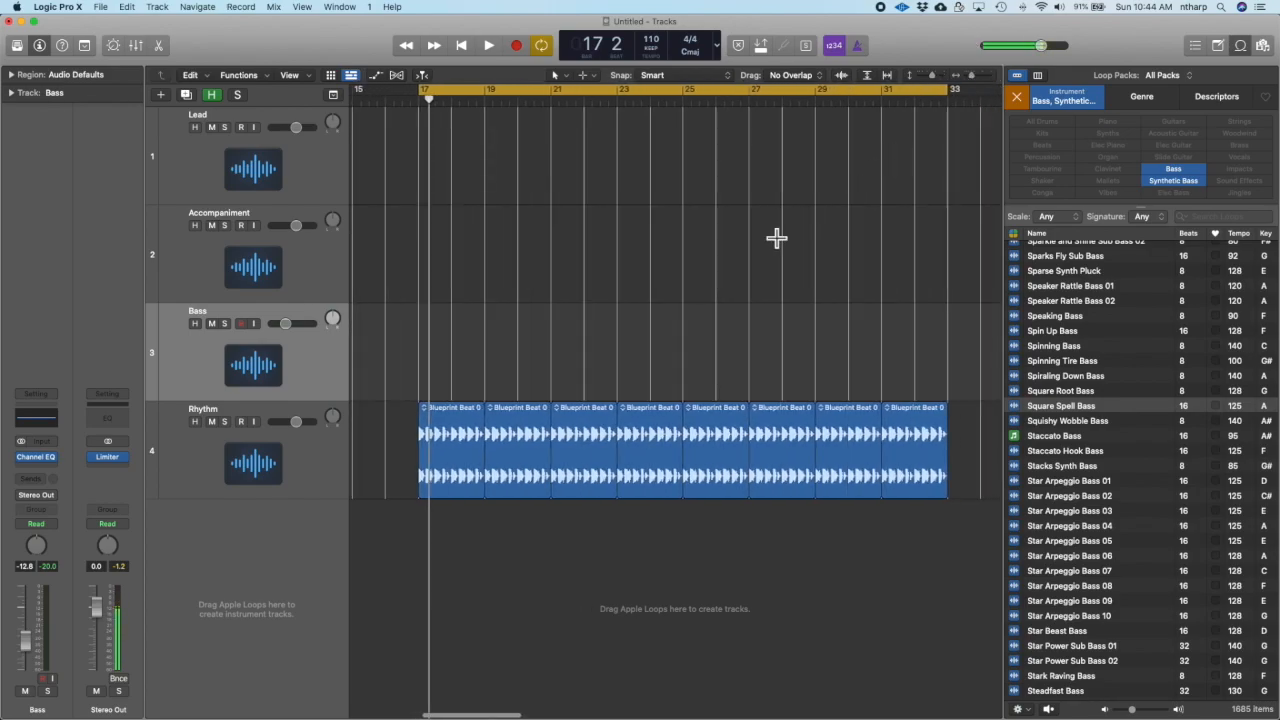
{"action": "left_click", "coordinate": [1017, 97]}
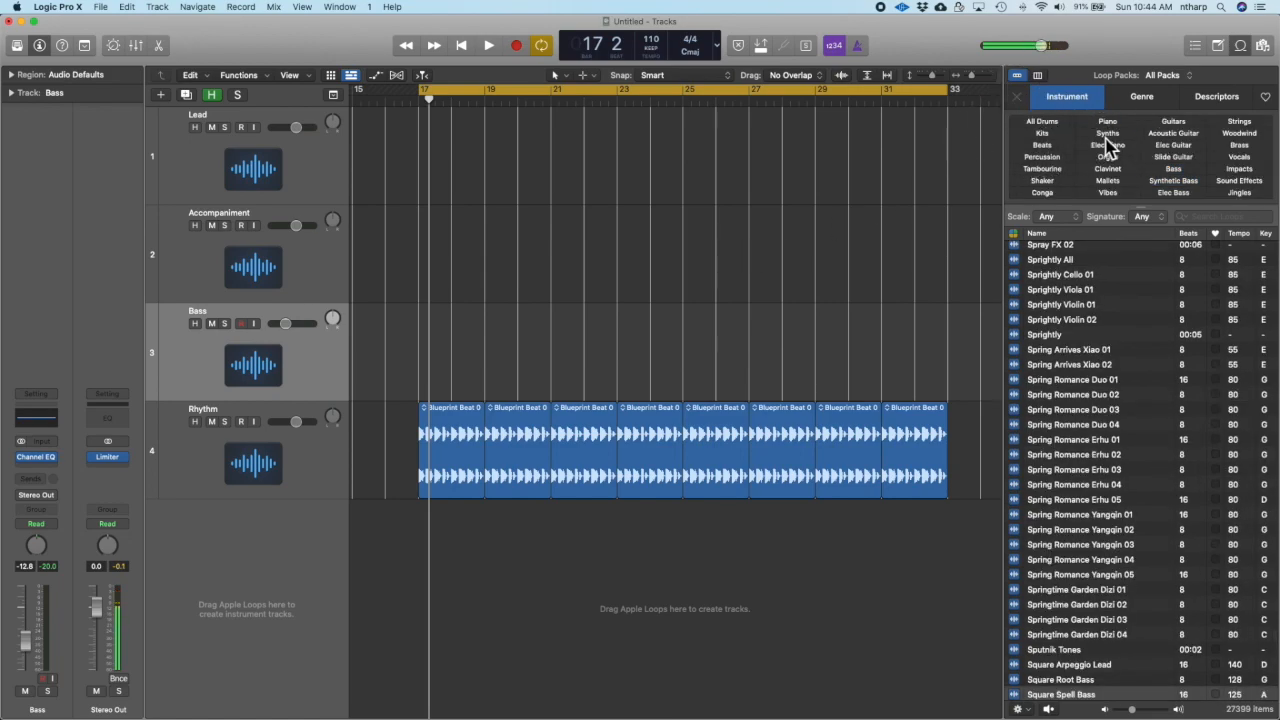
{"action": "left_click", "coordinate": [1173, 168]}
{"action": "left_click", "coordinate": [1178, 182]}
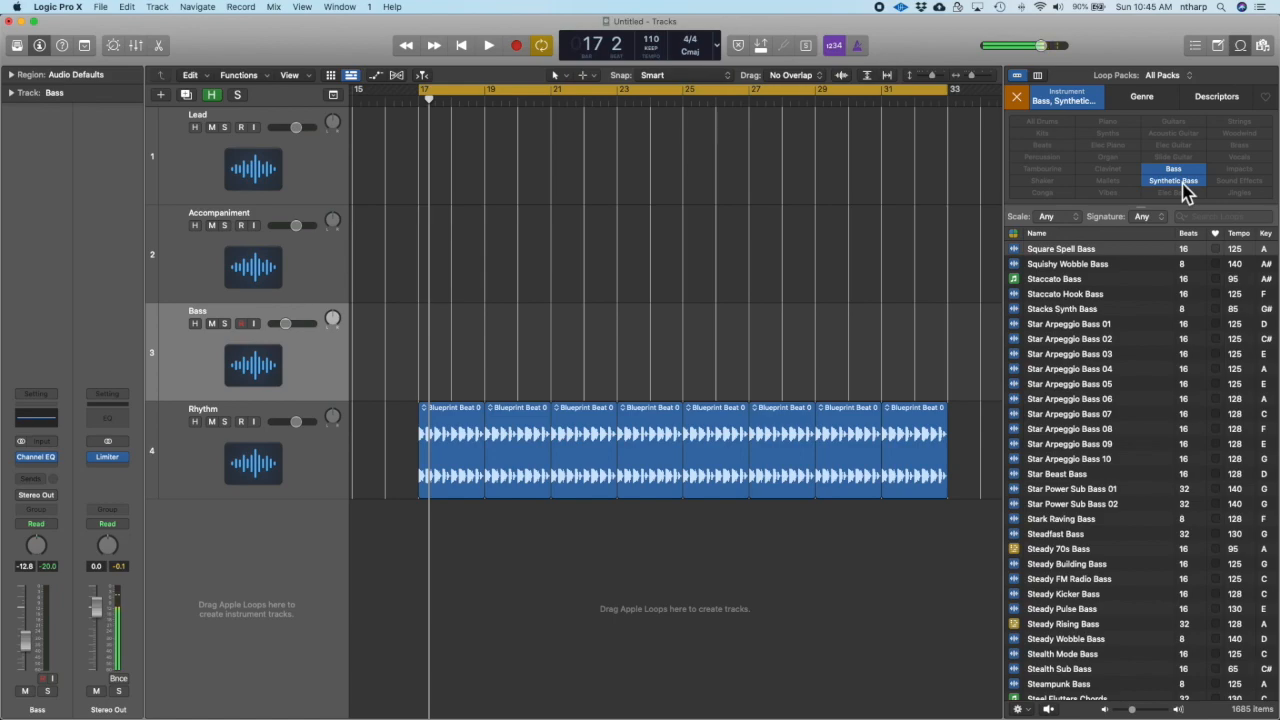
{"action": "key", "text": "space"}
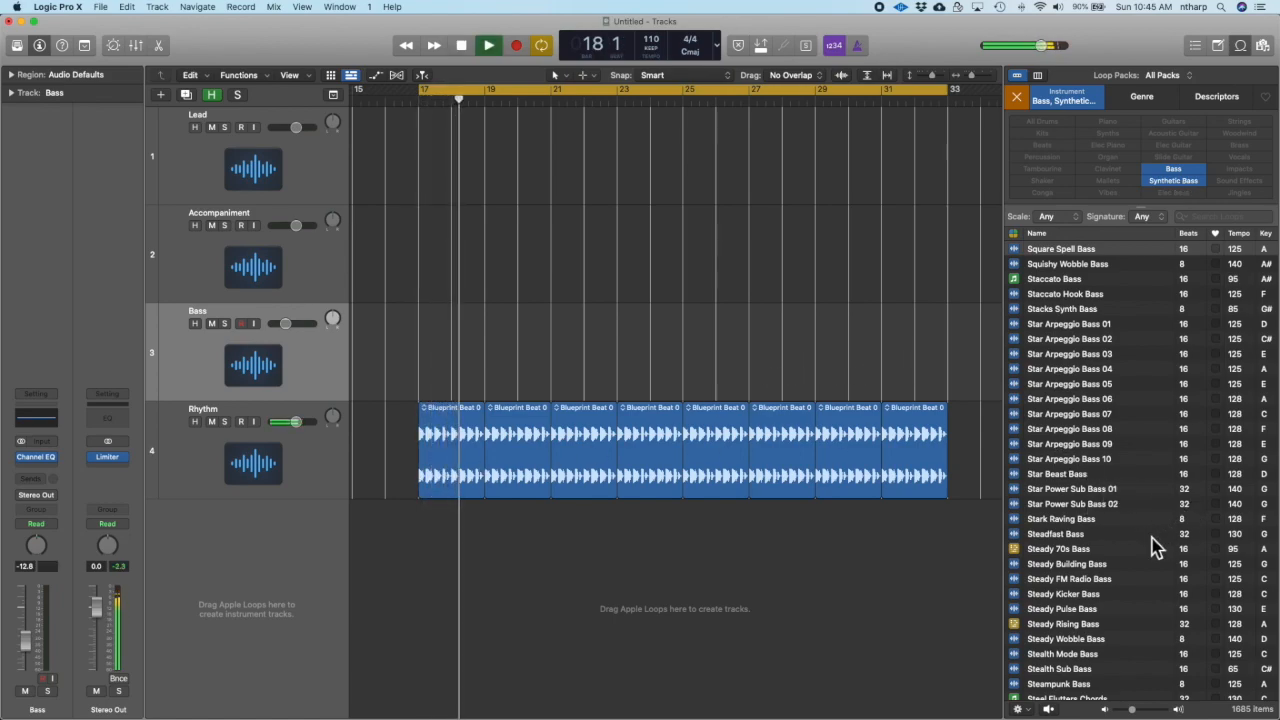
{"action": "left_click", "coordinate": [1100, 490]}
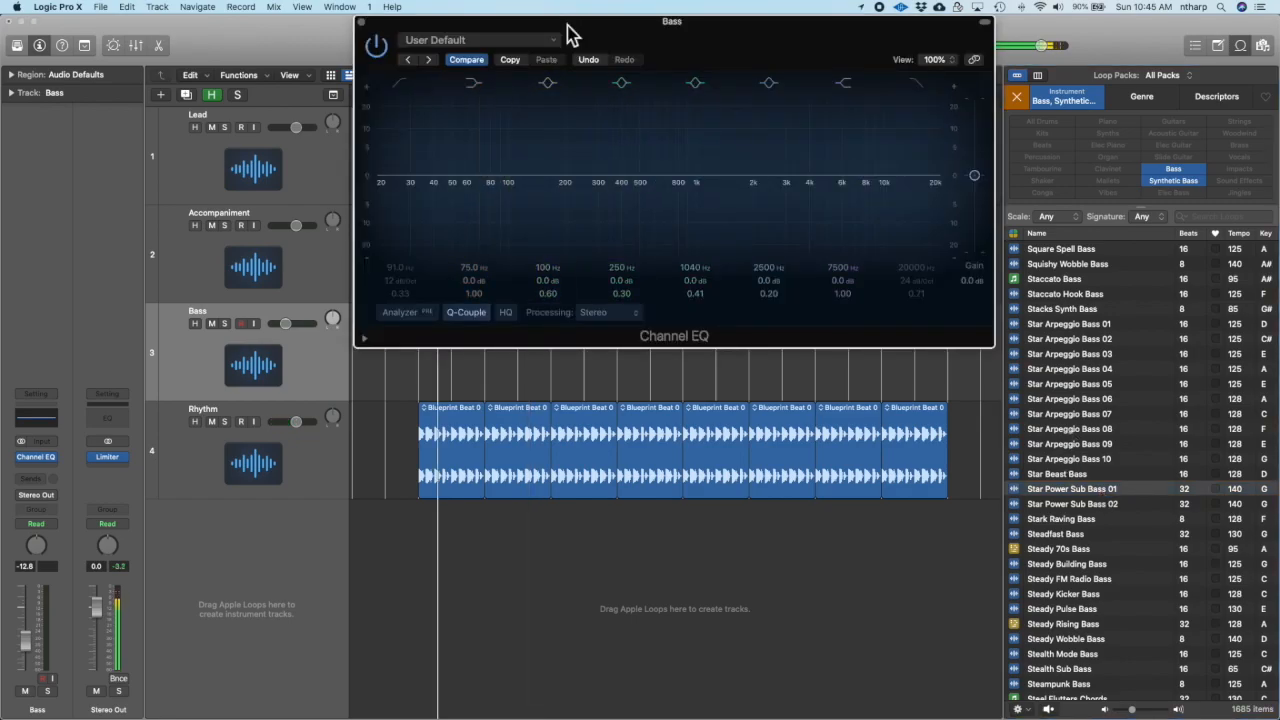
- Move the Bass track's Channel EQ window down until the Bass and Rhythm lanes are uncovered
{"action": "left_click_drag", "start_coordinate": [568, 20], "coordinate": [558, 51]}
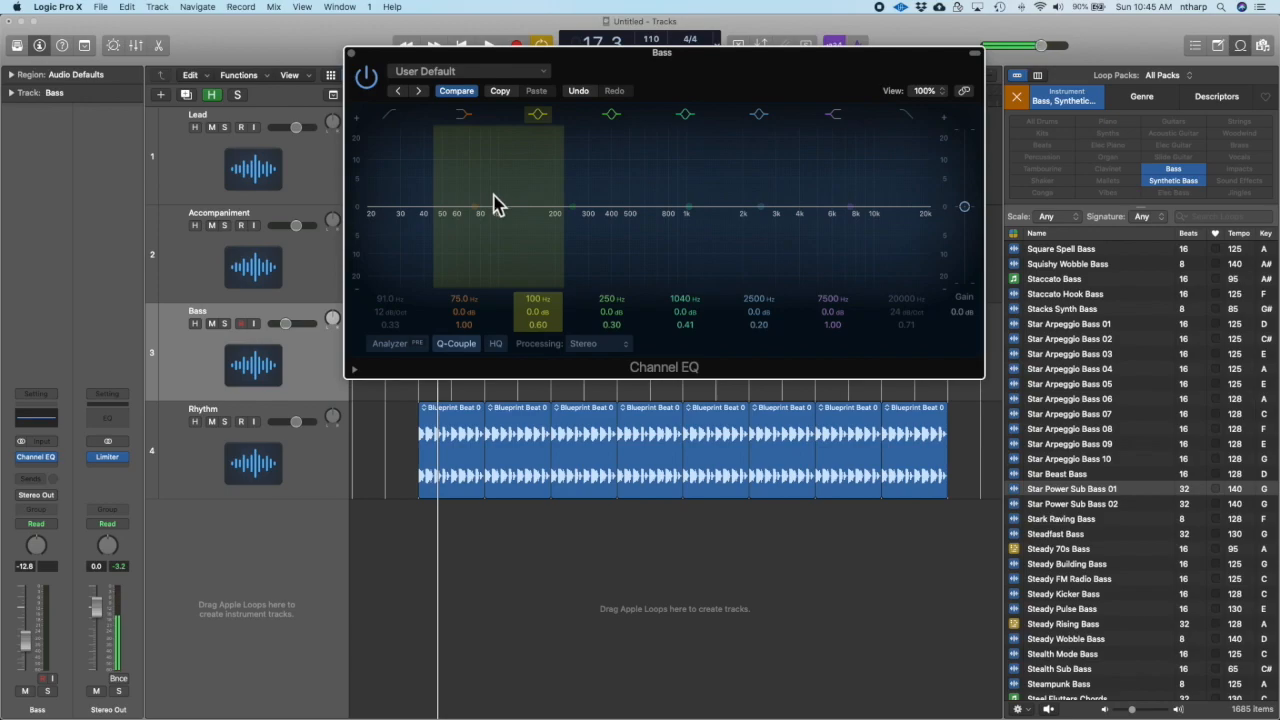
{"action": "left_click_drag", "start_coordinate": [507, 53], "coordinate": [399, 93]}
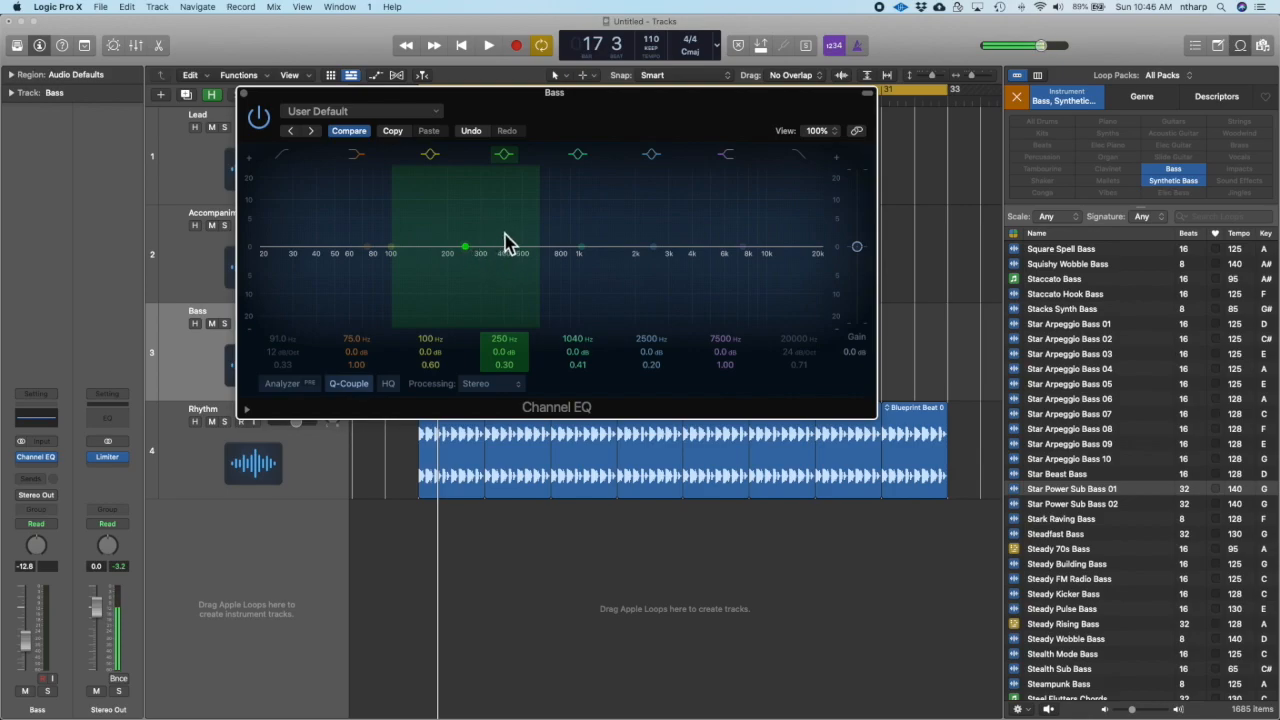
{"action": "left_click_drag", "start_coordinate": [480, 96], "coordinate": [290, 314]}
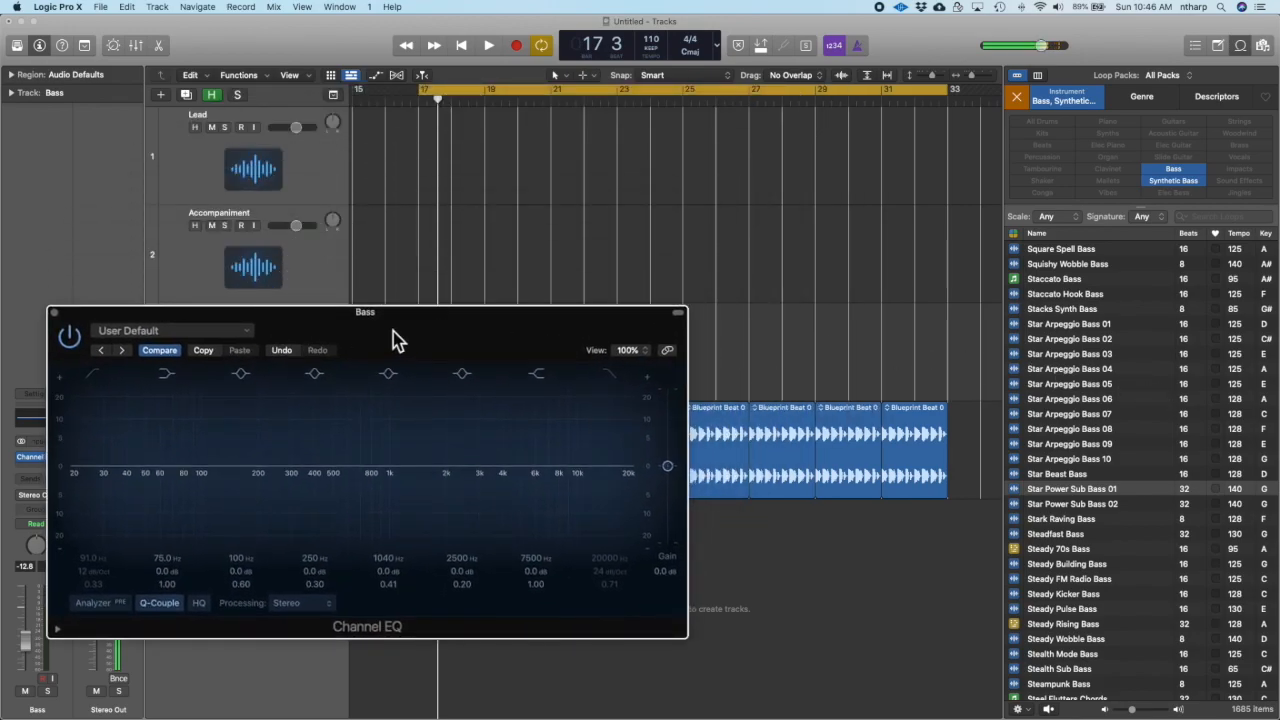
{"action": "left_click_drag", "start_coordinate": [380, 330], "coordinate": [404, 377]}
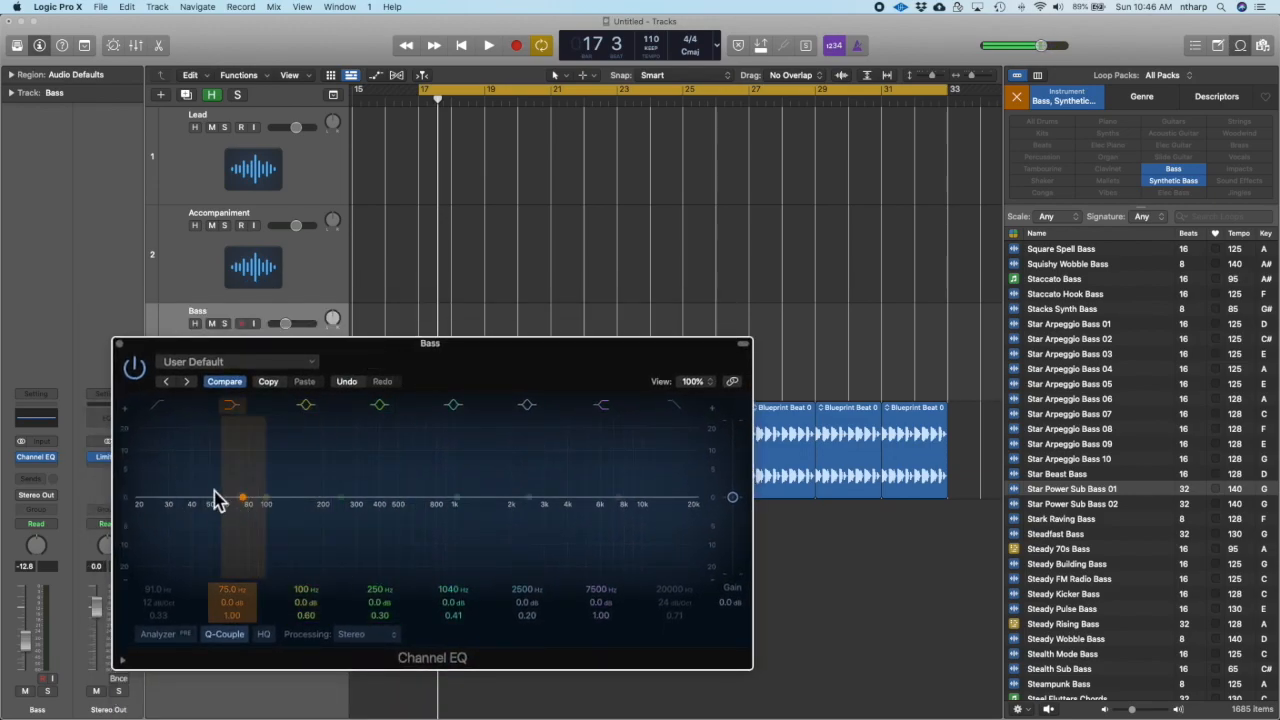
{"action": "left_click_drag", "start_coordinate": [380, 374], "coordinate": [391, 398]}
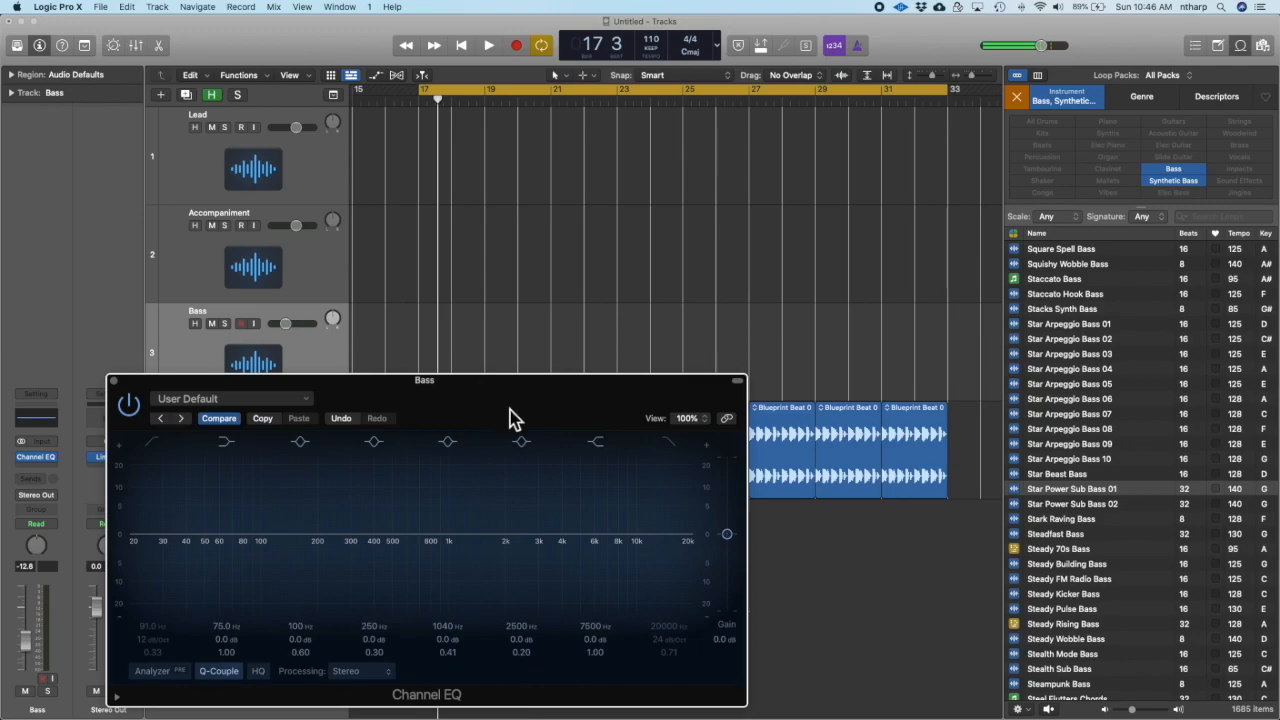
{"action": "left_click_drag", "start_coordinate": [469, 393], "coordinate": [488, 428]}
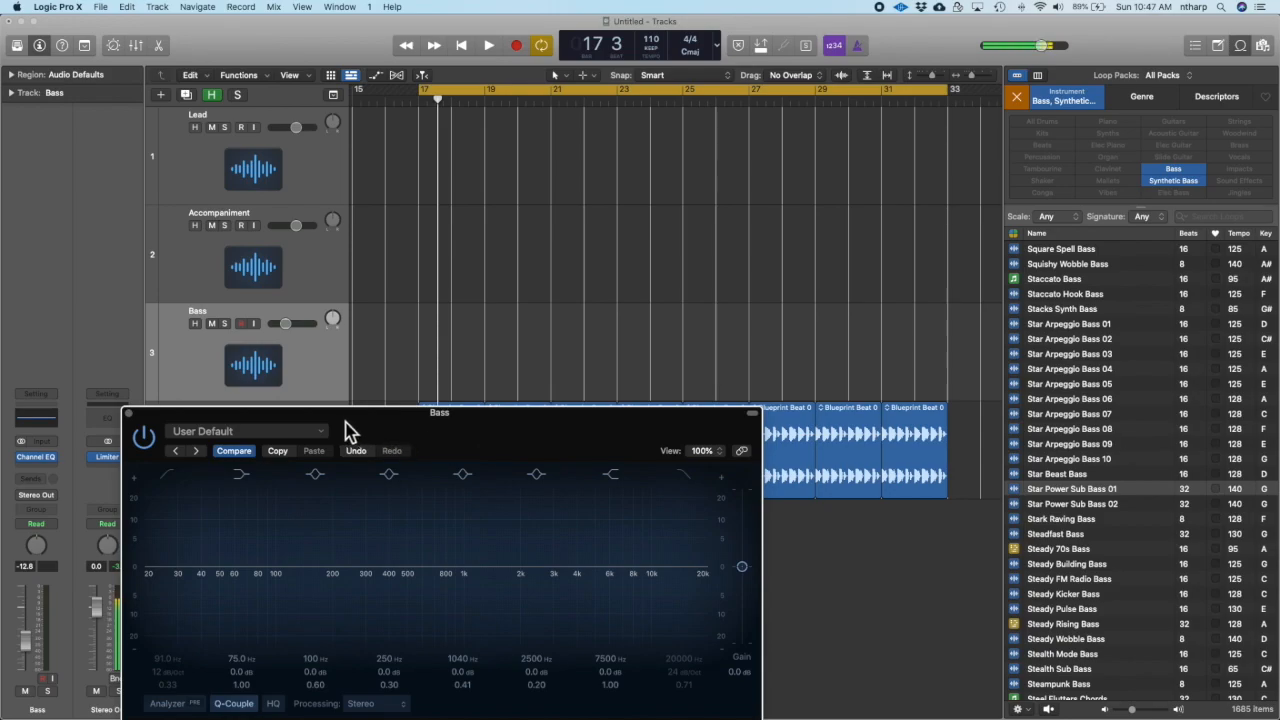
{"action": "left_click_drag", "start_coordinate": [347, 427], "coordinate": [368, 430]}
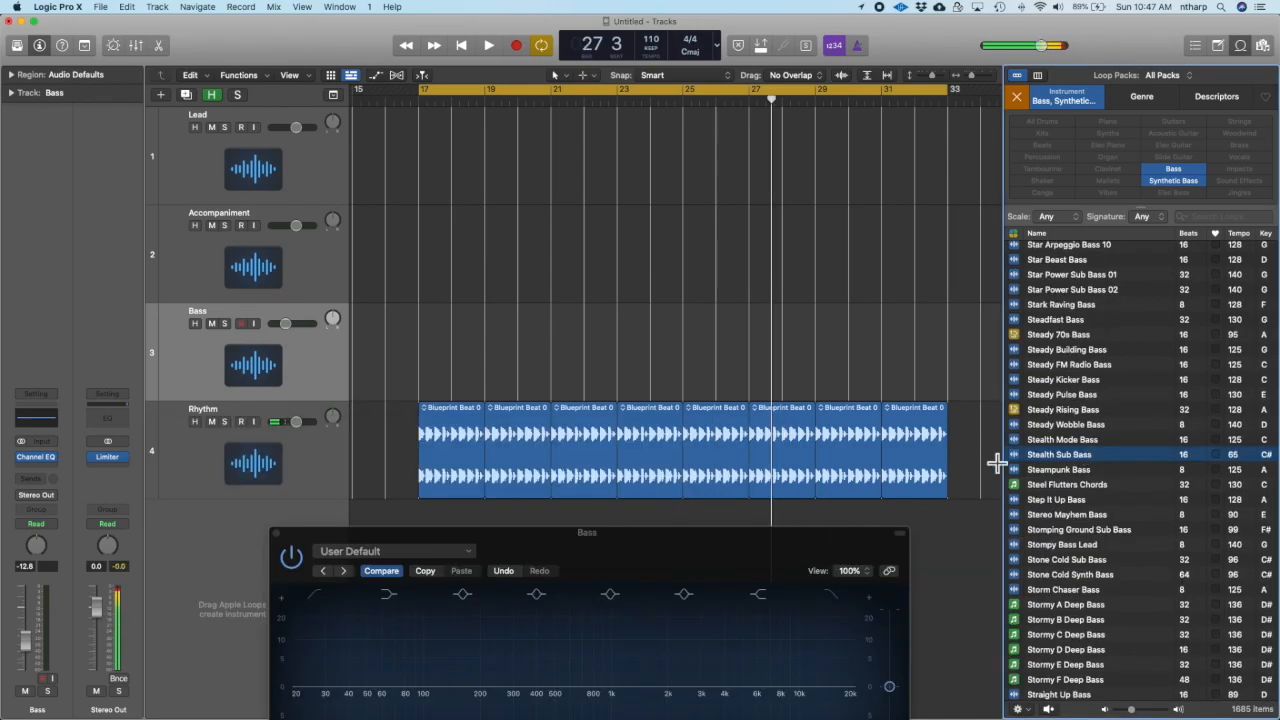
- Audition Stealth Mode Bass, place it on the Bass track at bar 17, and set the cycle range to bars 17 to 21
{"action": "left_click", "coordinate": [1081, 440]}
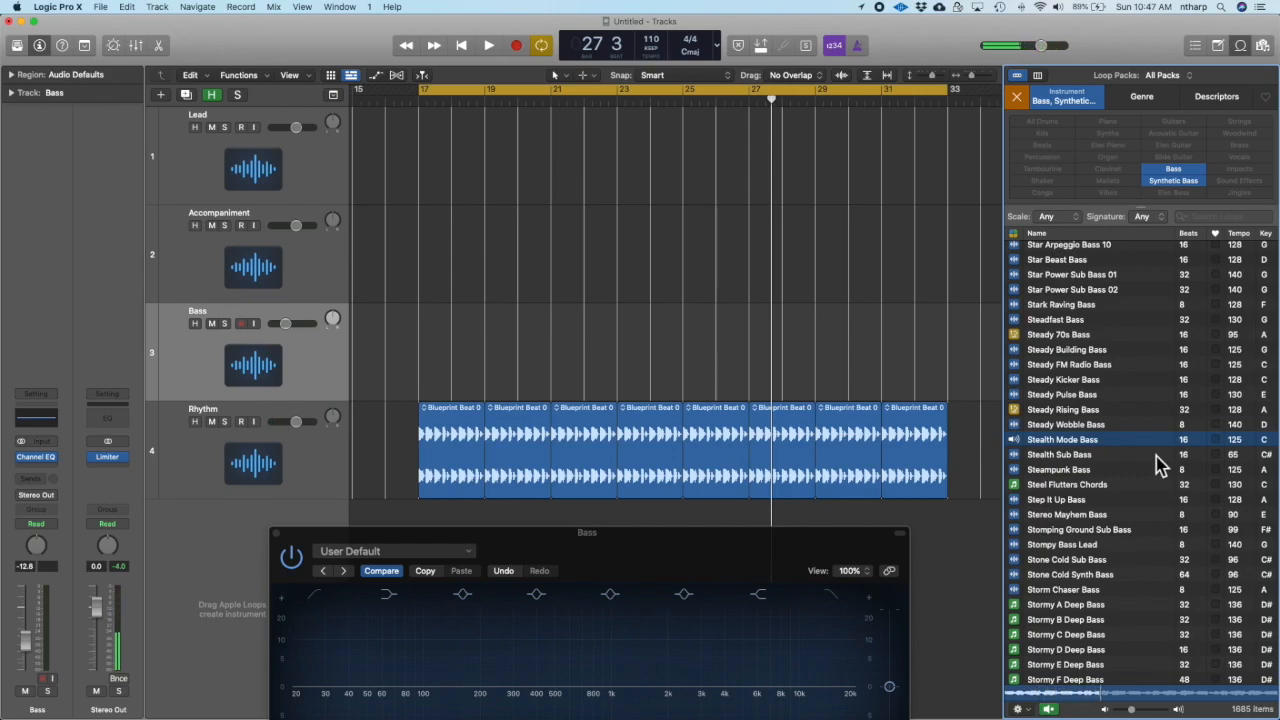
{"action": "key", "text": "space"}
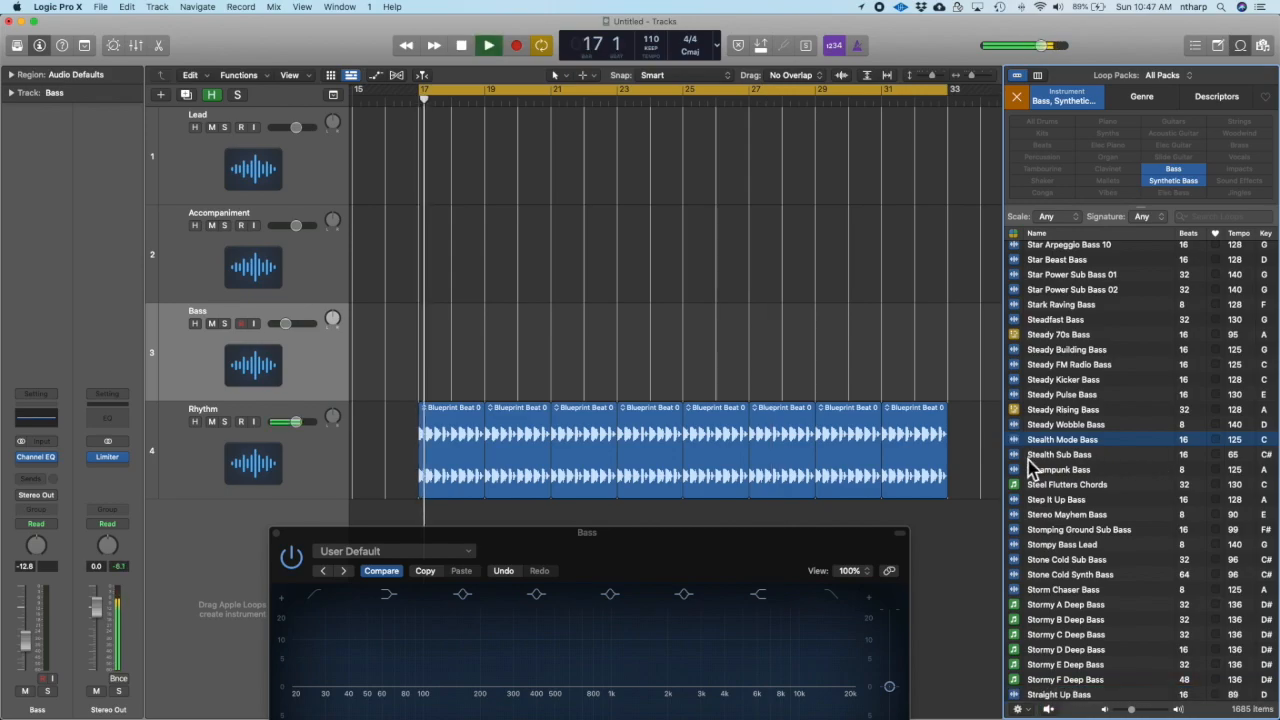
{"action": "left_click_drag", "start_coordinate": [1068, 447], "coordinate": [424, 359]}
{"action": "left_click_drag", "start_coordinate": [962, 97], "coordinate": [553, 134]}
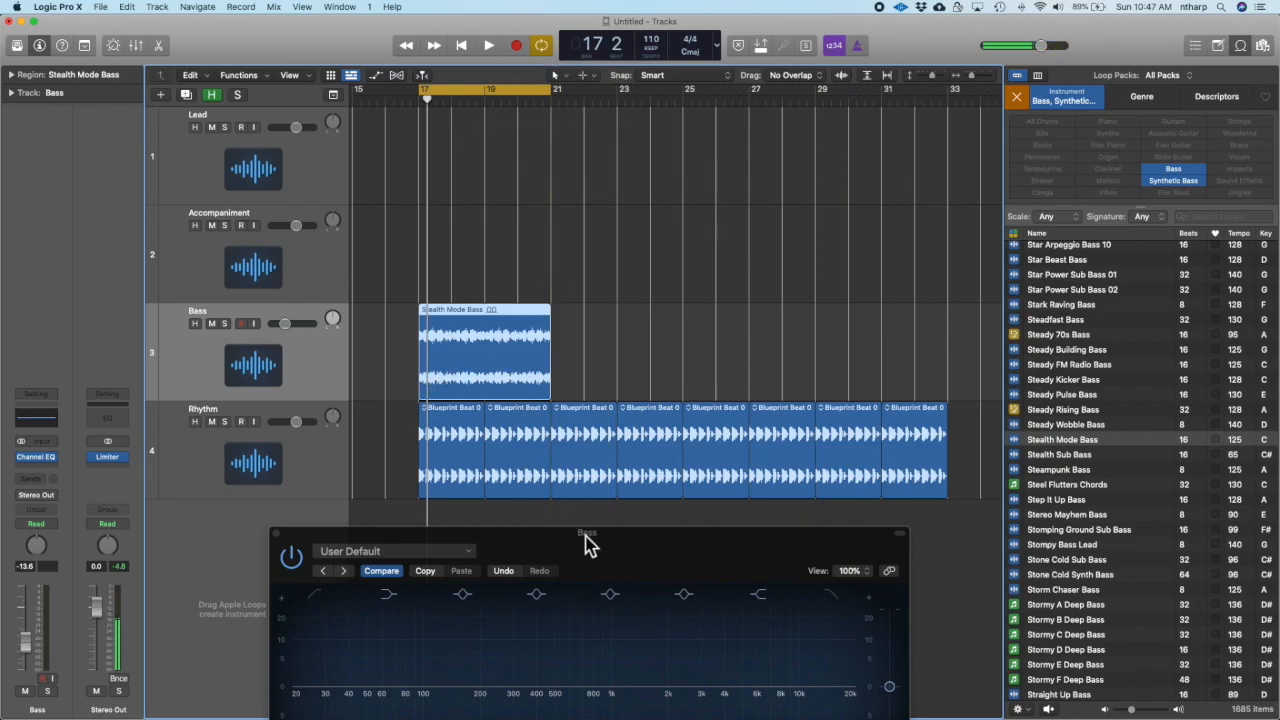
- Play the Stealth Mode Bass region with the Rhythm track and examine its spectrum in the Bass Channel EQ
{"action": "left_click_drag", "start_coordinate": [585, 543], "coordinate": [665, 215]}
{"action": "key", "text": "space"}
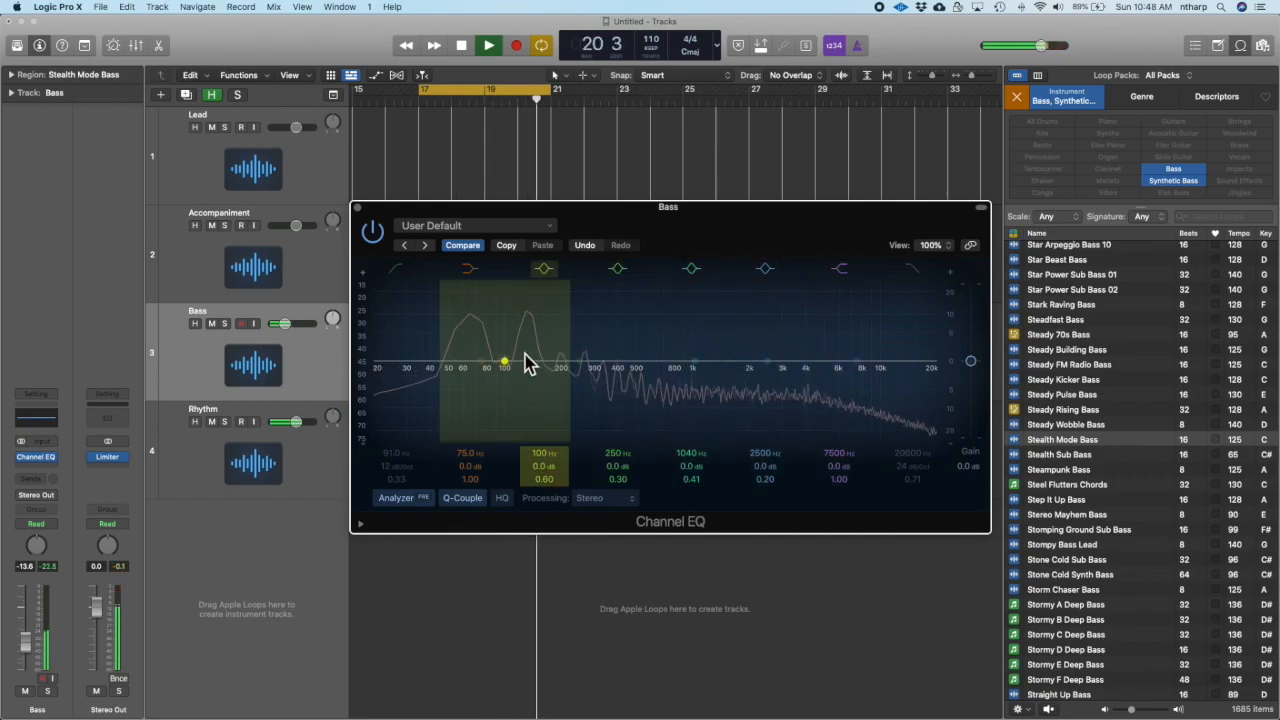
{"action": "left_click", "coordinate": [551, 219]}
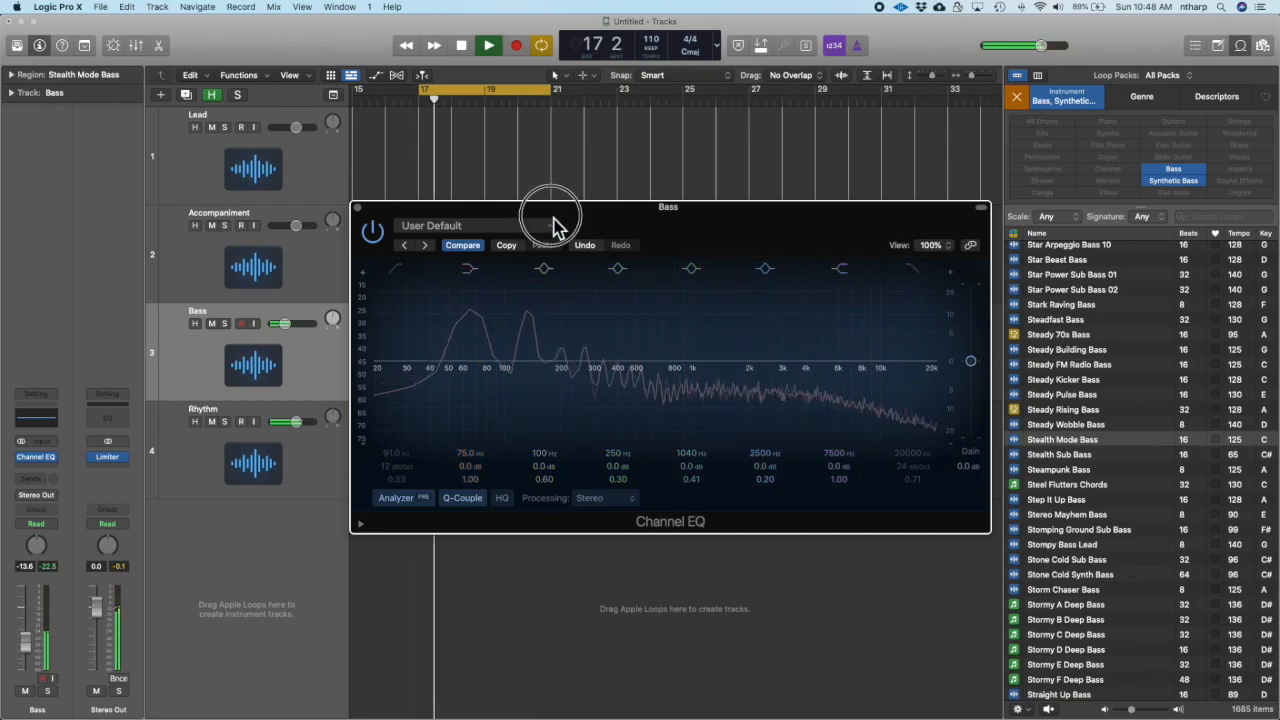
{"action": "left_click_drag", "start_coordinate": [551, 219], "coordinate": [553, 433]}
{"action": "key", "text": "space"}
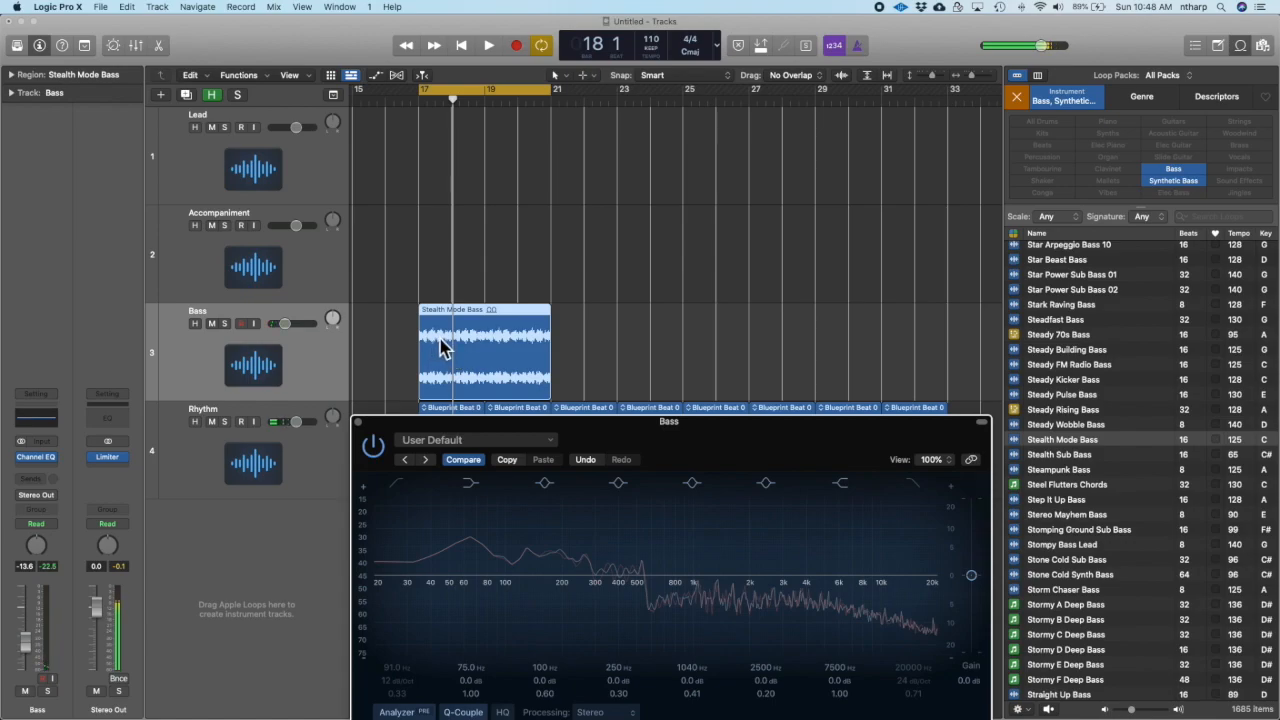
{"action": "left_click_drag", "start_coordinate": [518, 425], "coordinate": [523, 491]}
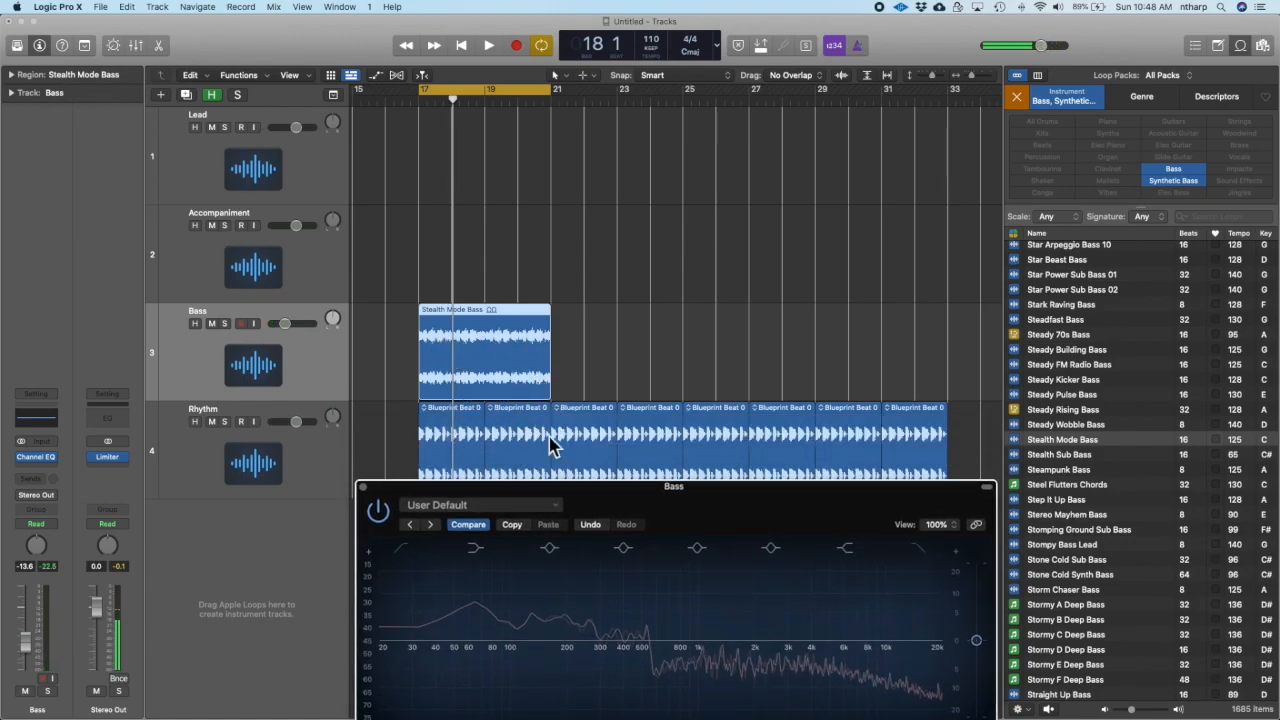
{"action": "left_click_drag", "start_coordinate": [583, 497], "coordinate": [556, 413]}
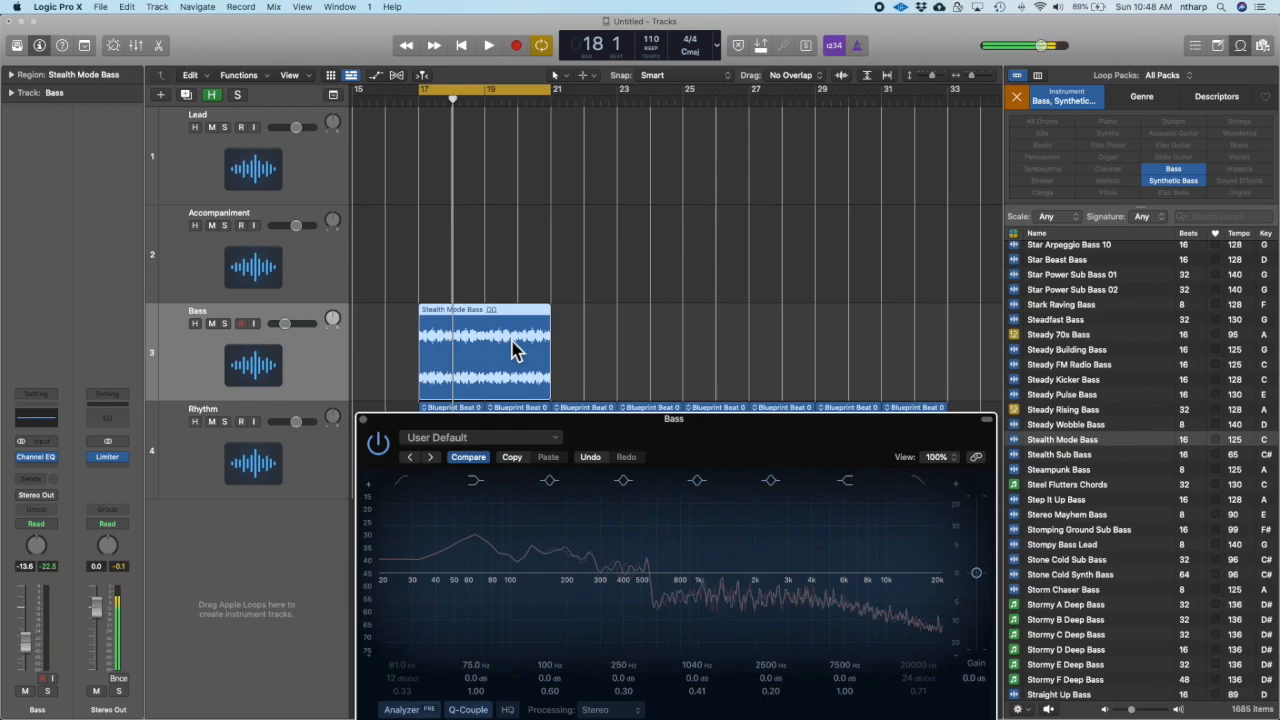
{"action": "left_click_drag", "start_coordinate": [596, 432], "coordinate": [572, 414]}
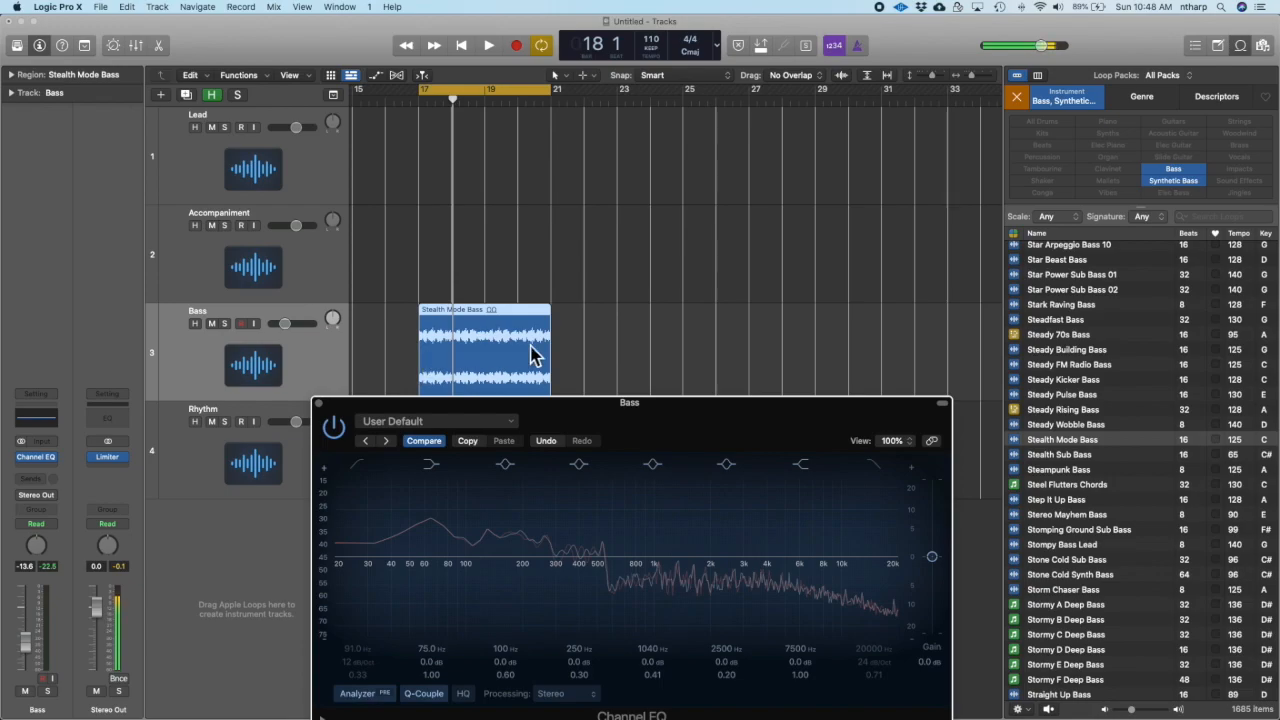
- Audition the Step It Up Bass loop, place it on the Bass track at bar 17, and play it with the Rhythm track
{"action": "left_click", "coordinate": [1157, 499]}
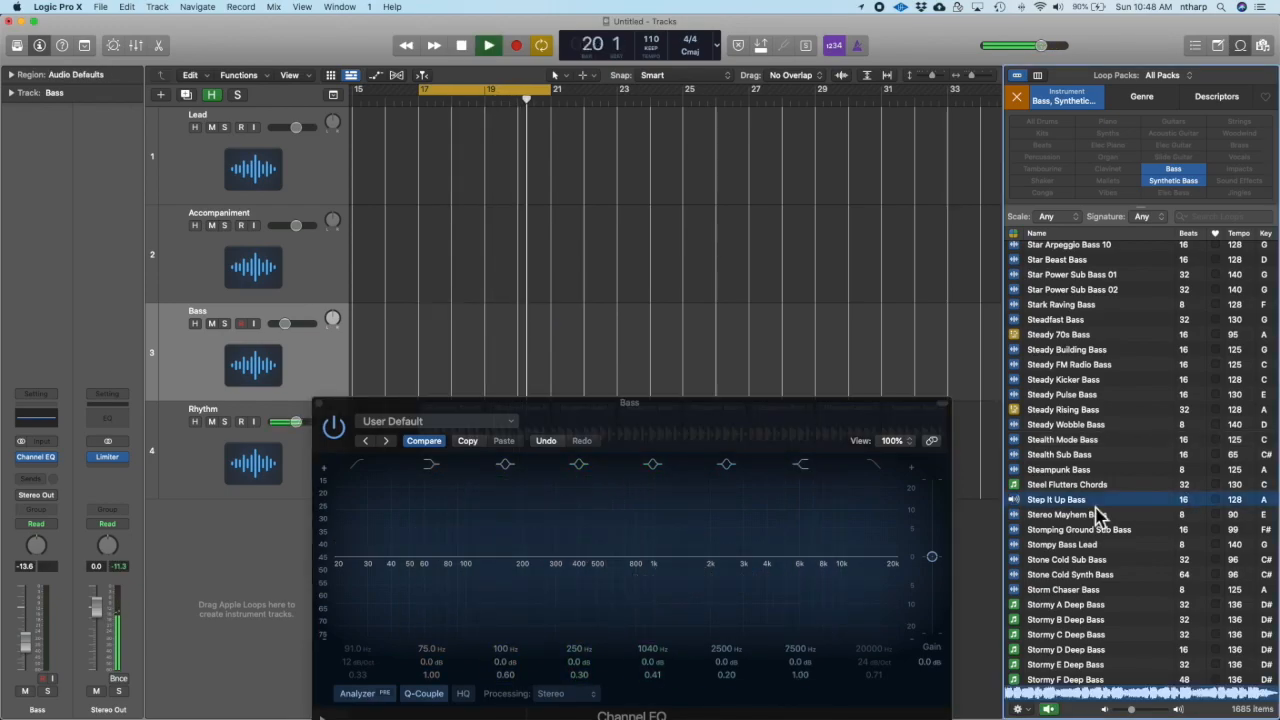
{"action": "left_click_drag", "start_coordinate": [1092, 502], "coordinate": [441, 355]}
{"action": "key", "text": "space"}
{"action": "key", "text": "space"}
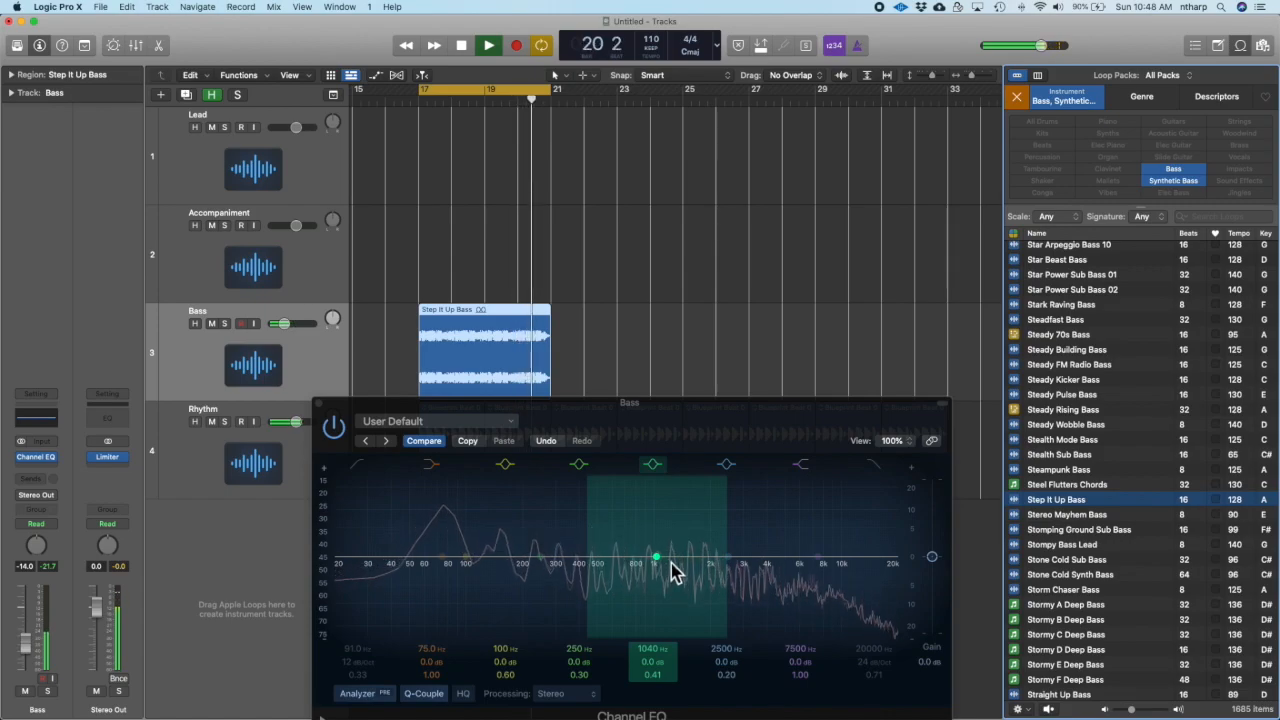
{"action": "key", "text": "space"}
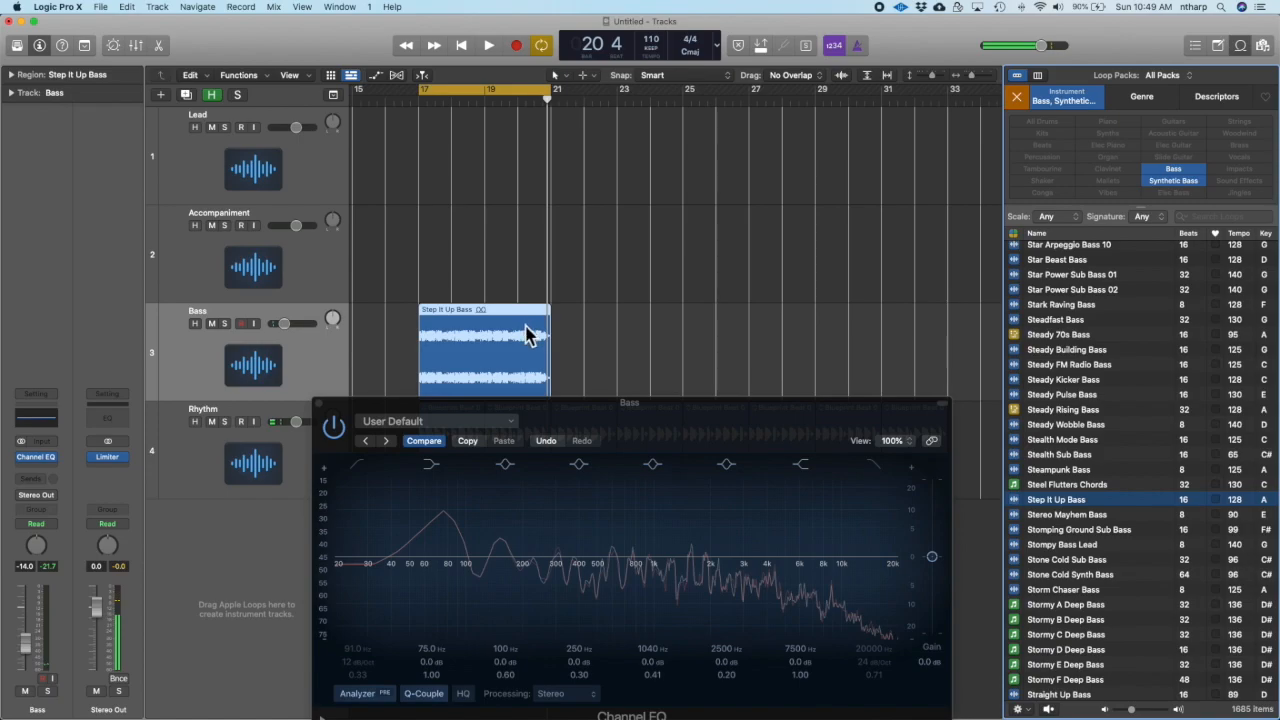
- Replace the Step It Up Bass region with Stomping Ground Sub Bass at bar 17 and examine its spectrum while playing with the Rhythm track
{"action": "key", "text": "space"}
{"action": "key", "text": "Delete"}
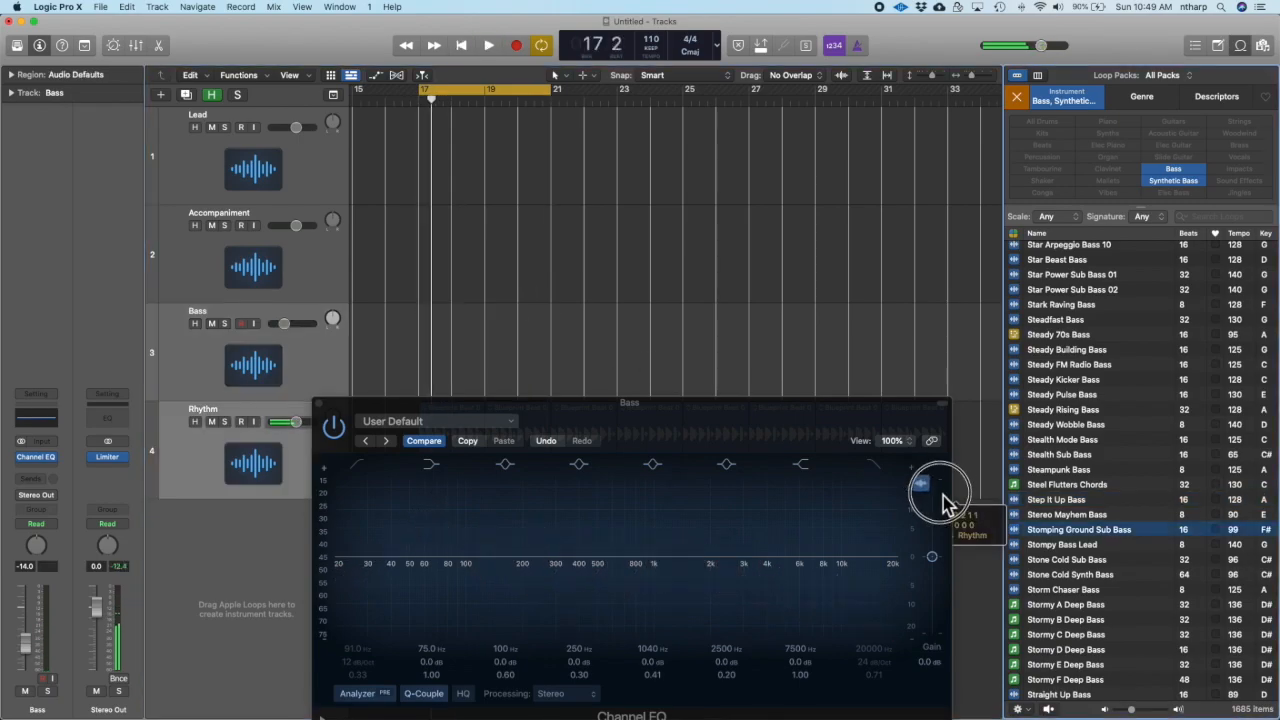
{"action": "left_click_drag", "start_coordinate": [943, 497], "coordinate": [423, 389]}
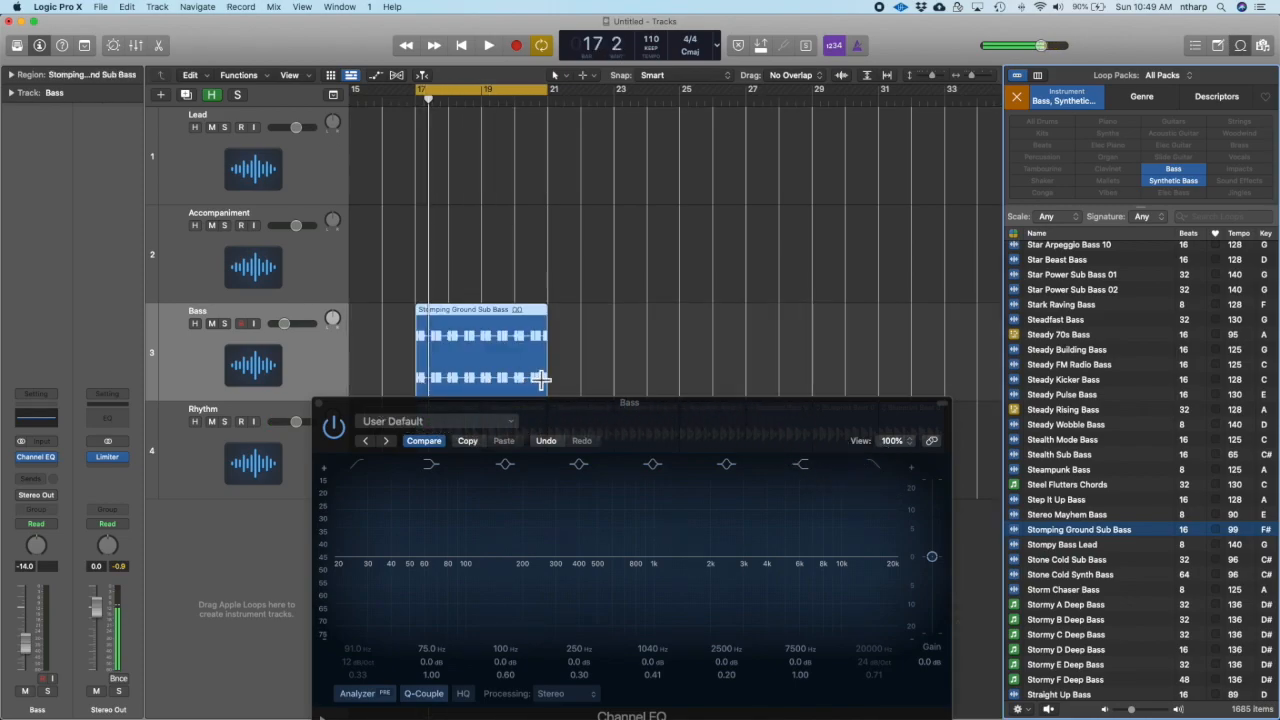
{"action": "key", "text": "space"}
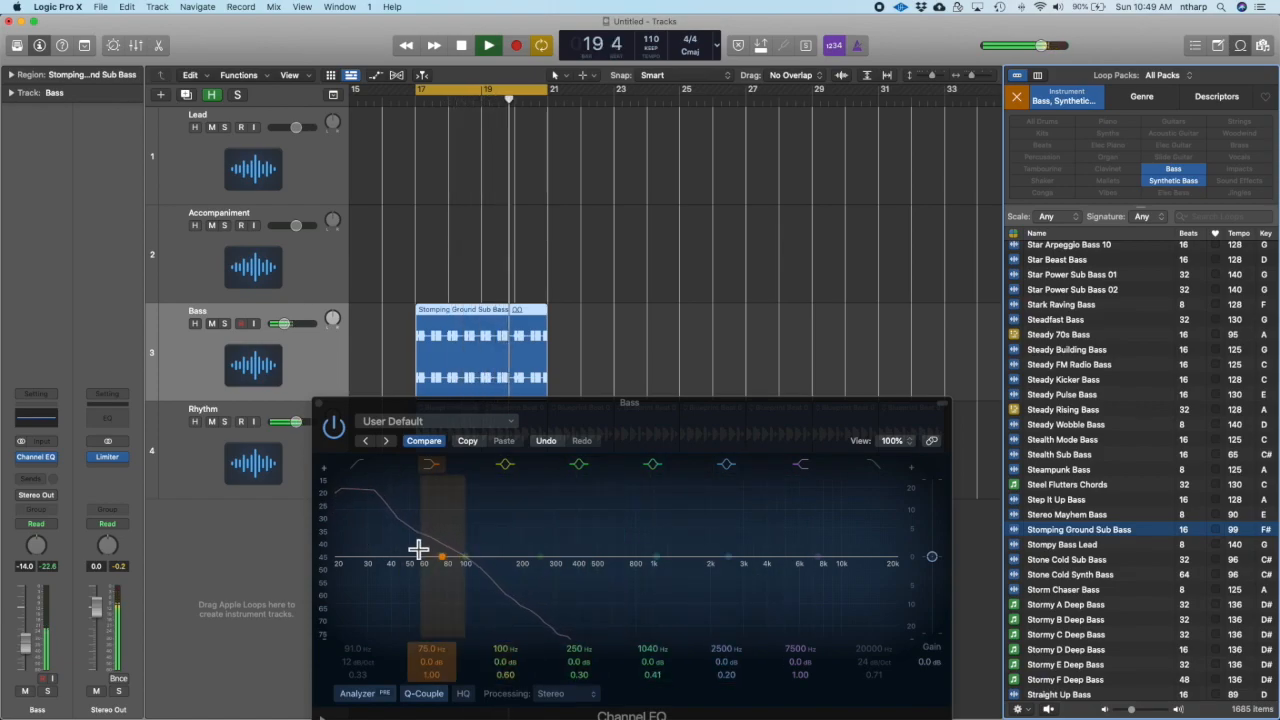
{"action": "key", "text": "space"}
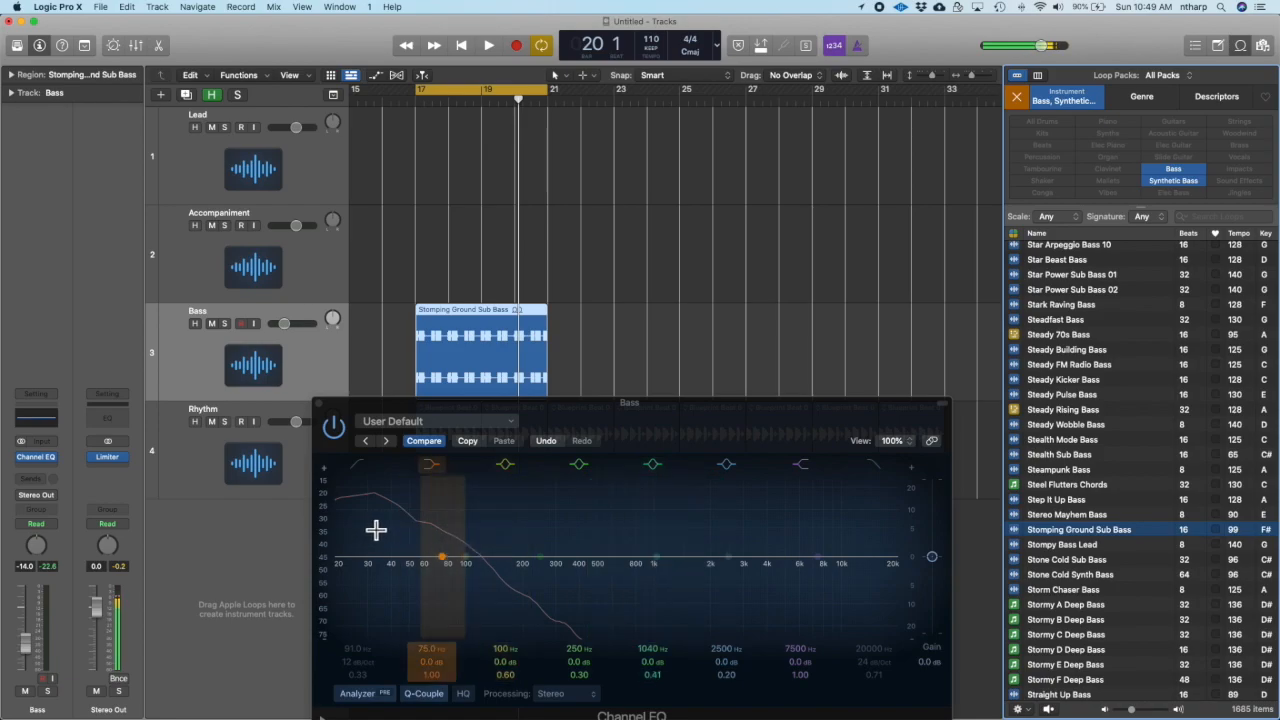
- Try Stone Cold Synth Bass on the Bass track at bar 17 against the Rhythm track, and discard the region
{"action": "key", "text": "space"}
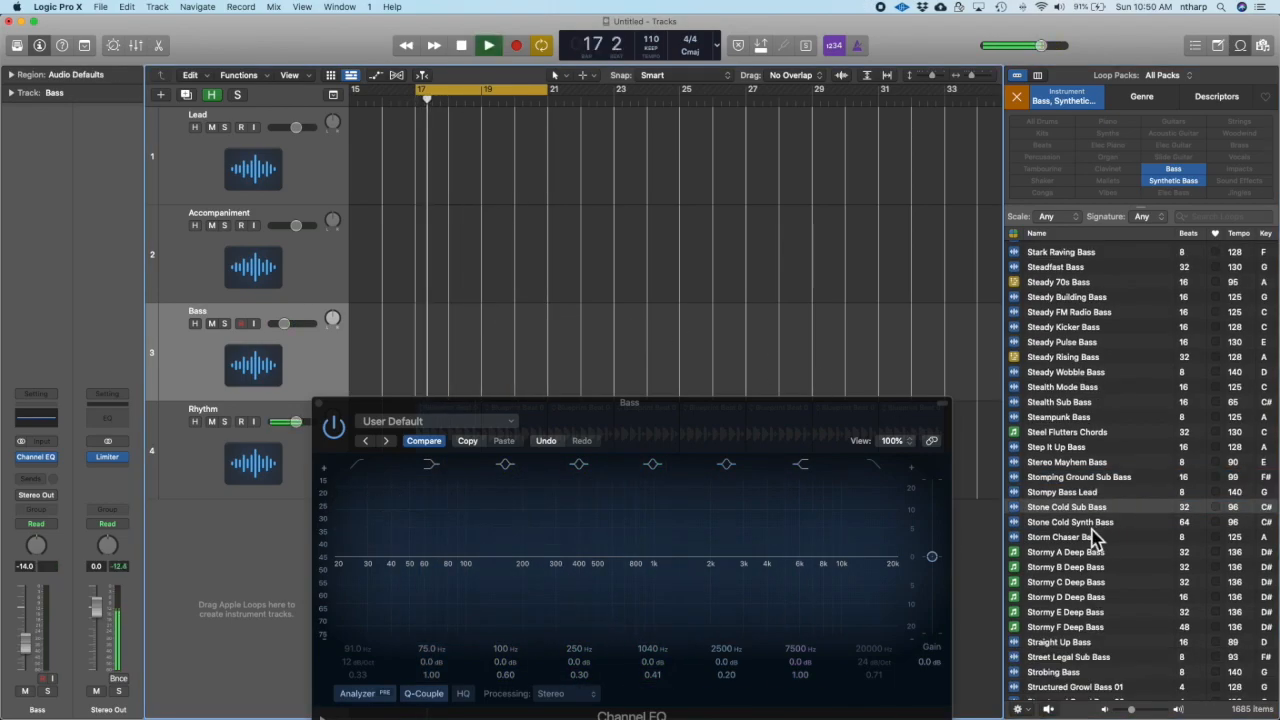
{"action": "left_click", "coordinate": [1091, 529]}
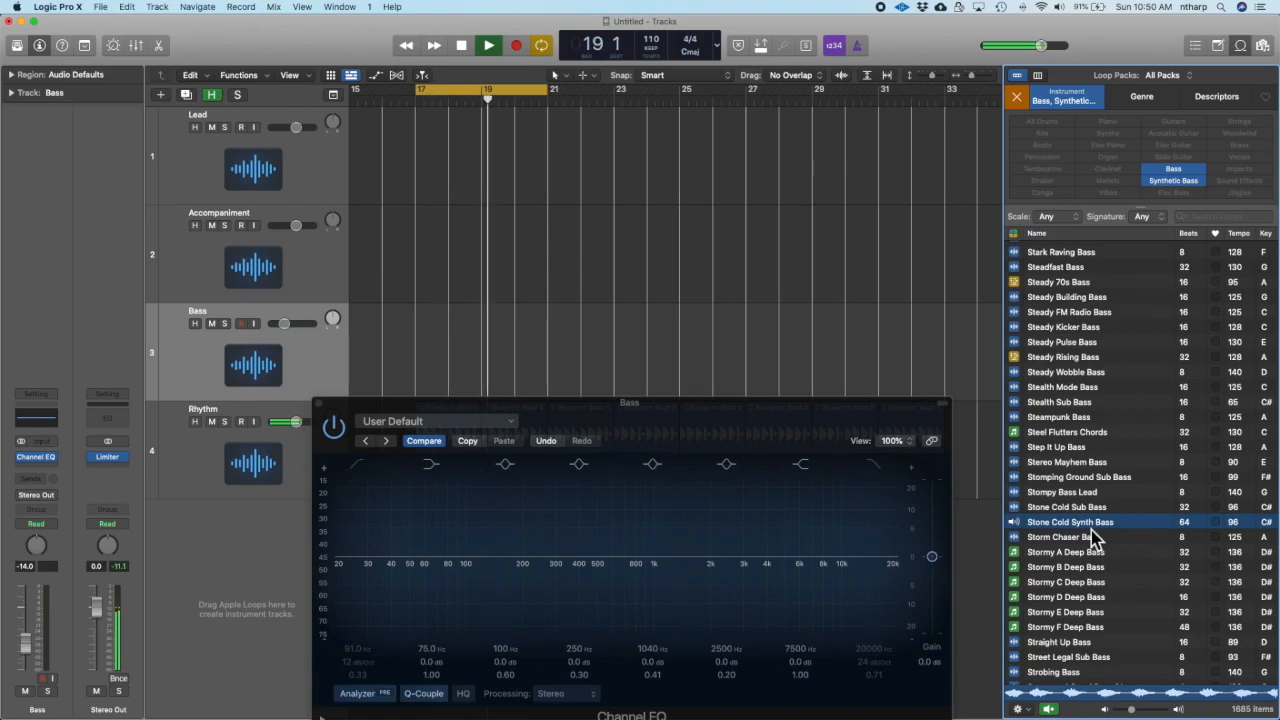
{"action": "left_click_drag", "start_coordinate": [1093, 537], "coordinate": [420, 349]}
{"action": "key", "text": "space"}
{"action": "key", "text": "space"}
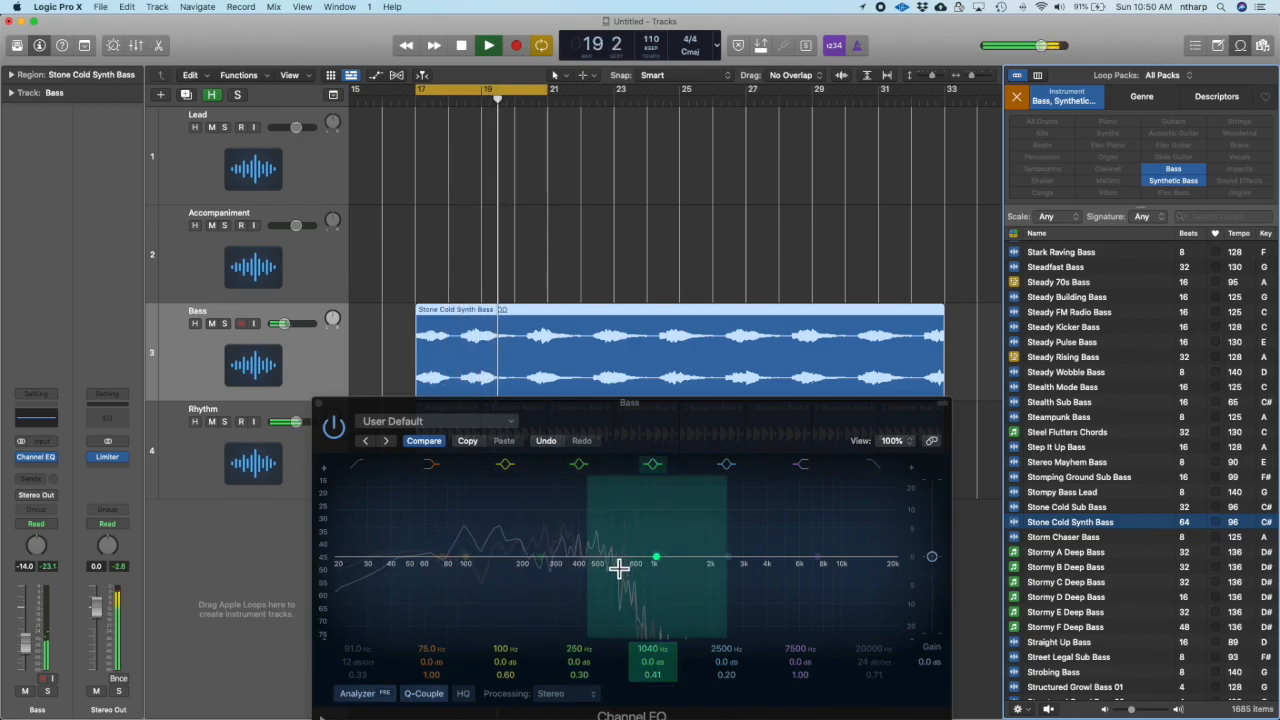
{"action": "left_click", "coordinate": [461, 316]}
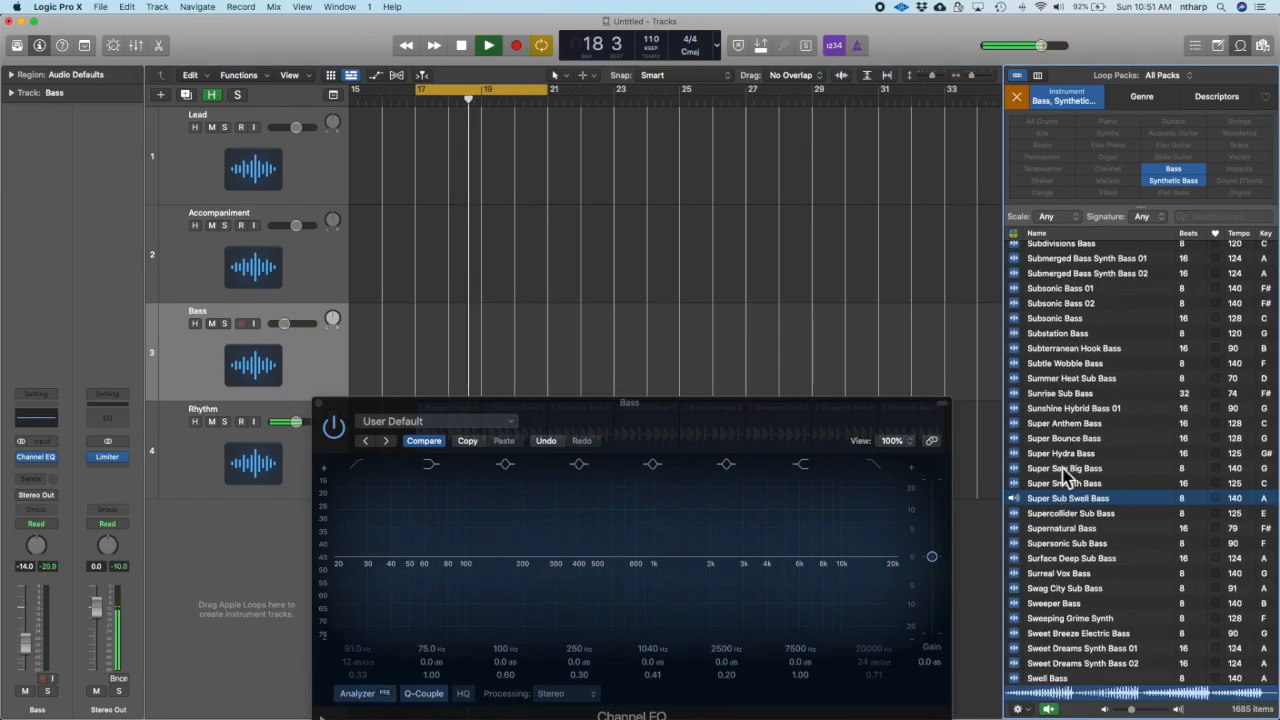
- Audition Super Saw Big Bass and Super Smooth Bass, and place Super Smooth Bass on the Bass track at bar 17
{"action": "left_click", "coordinate": [1066, 468]}
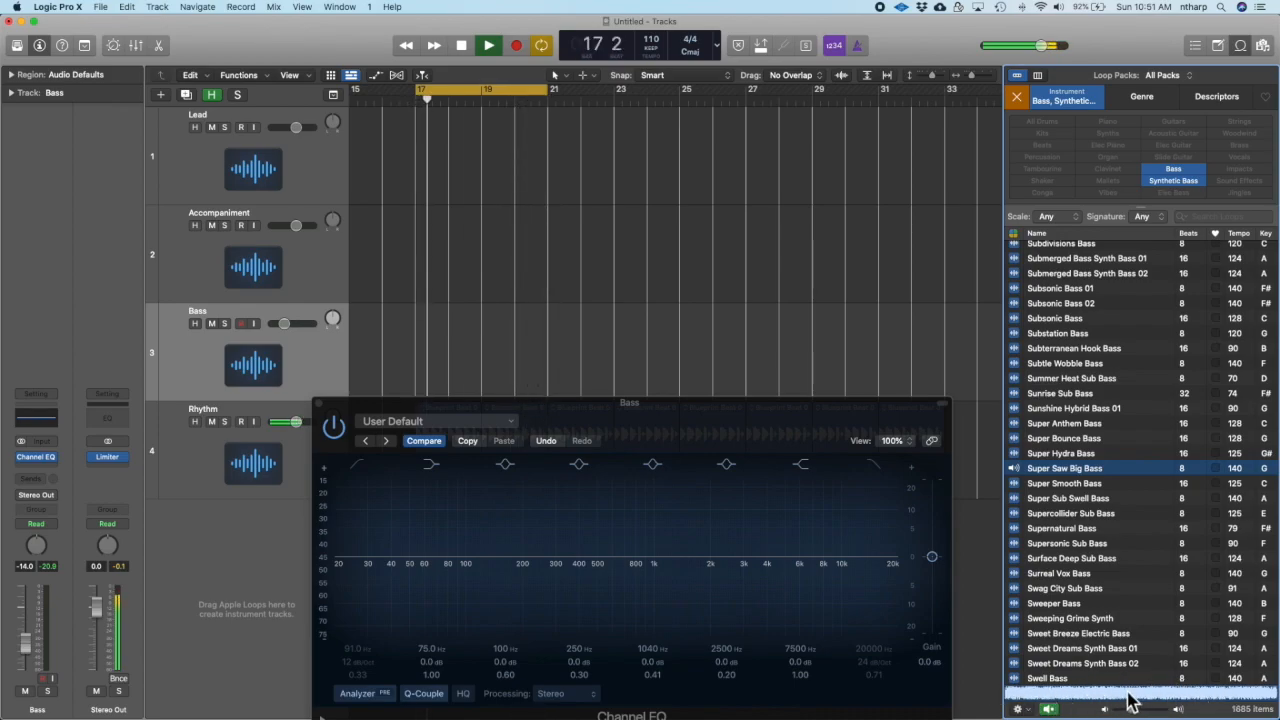
{"action": "left_click", "coordinate": [1047, 486]}
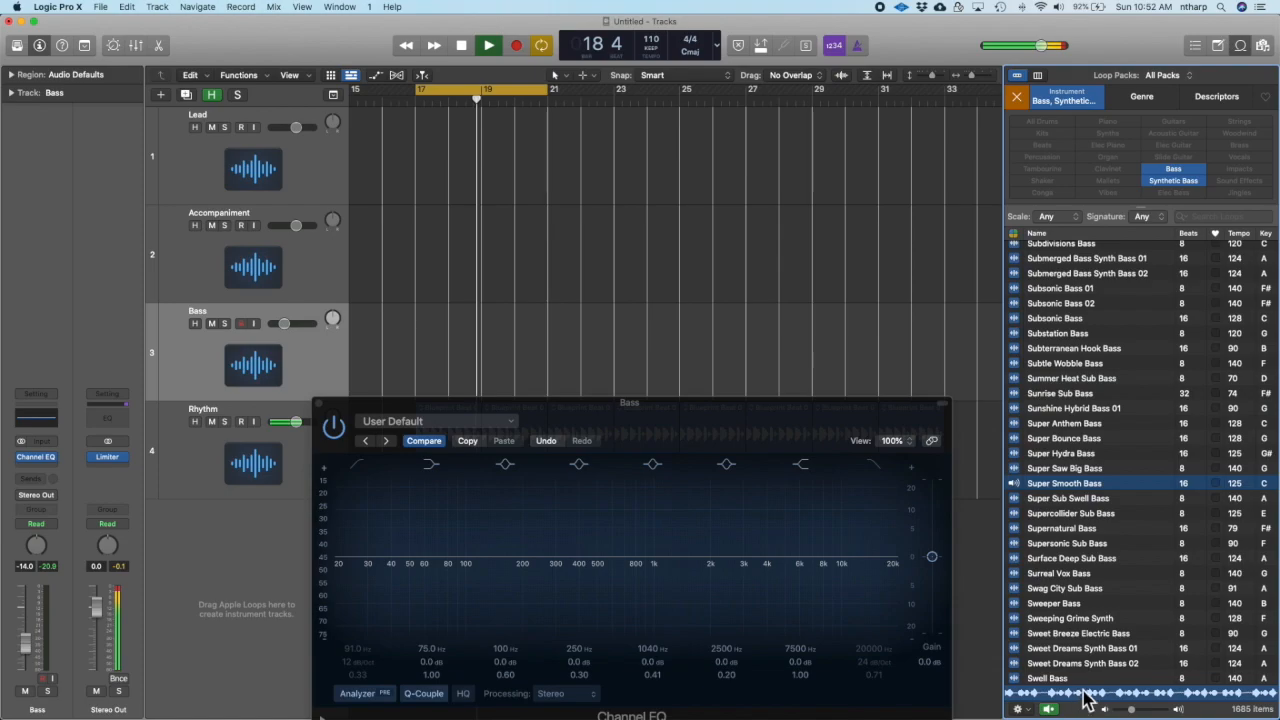
{"action": "left_click_drag", "start_coordinate": [890, 423], "coordinate": [892, 445]}
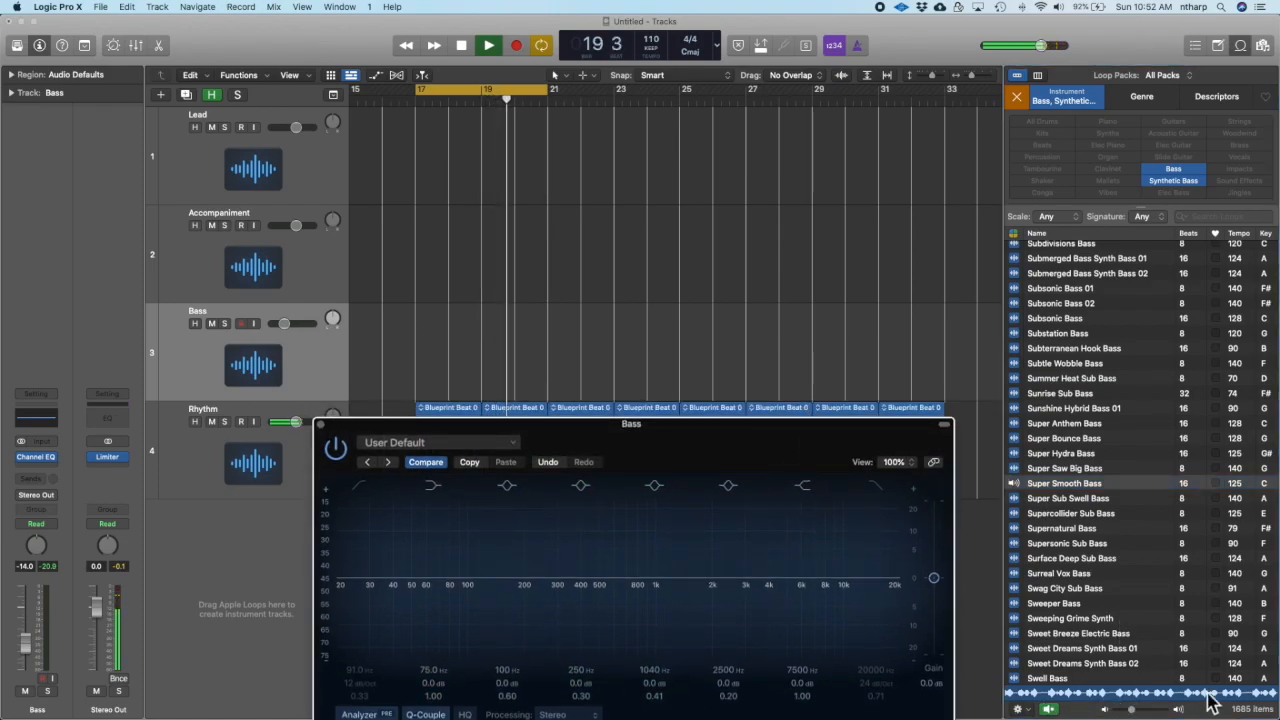
{"action": "left_click_drag", "start_coordinate": [1040, 486], "coordinate": [418, 342]}
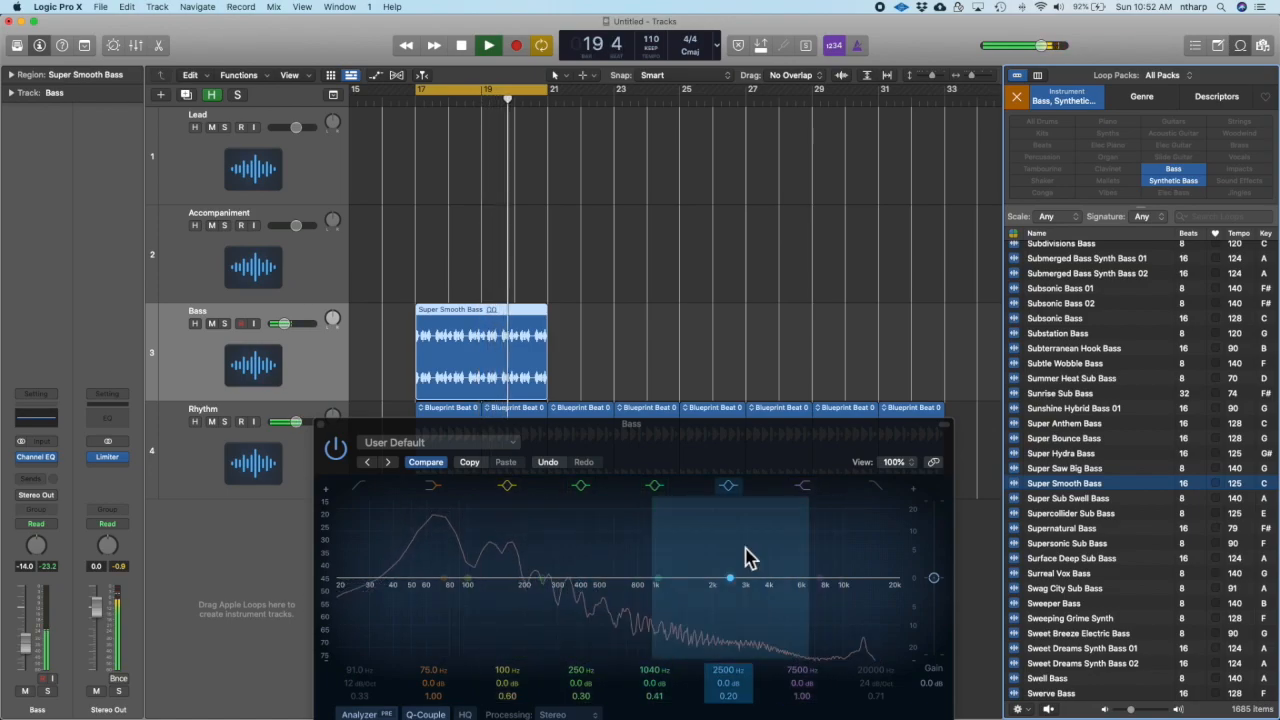
- Close the Bass Channel EQ and repeat the Super Smooth Bass region three times to fill bars 17 to 33
{"action": "mouse_move", "coordinate": [686, 455]}
{"action": "left_mouse_down"}
{"action": "mouse_move", "coordinate": [686, 409]}
{"action": "mouse_move", "coordinate": [691, 443]}
{"action": "left_mouse_up"}
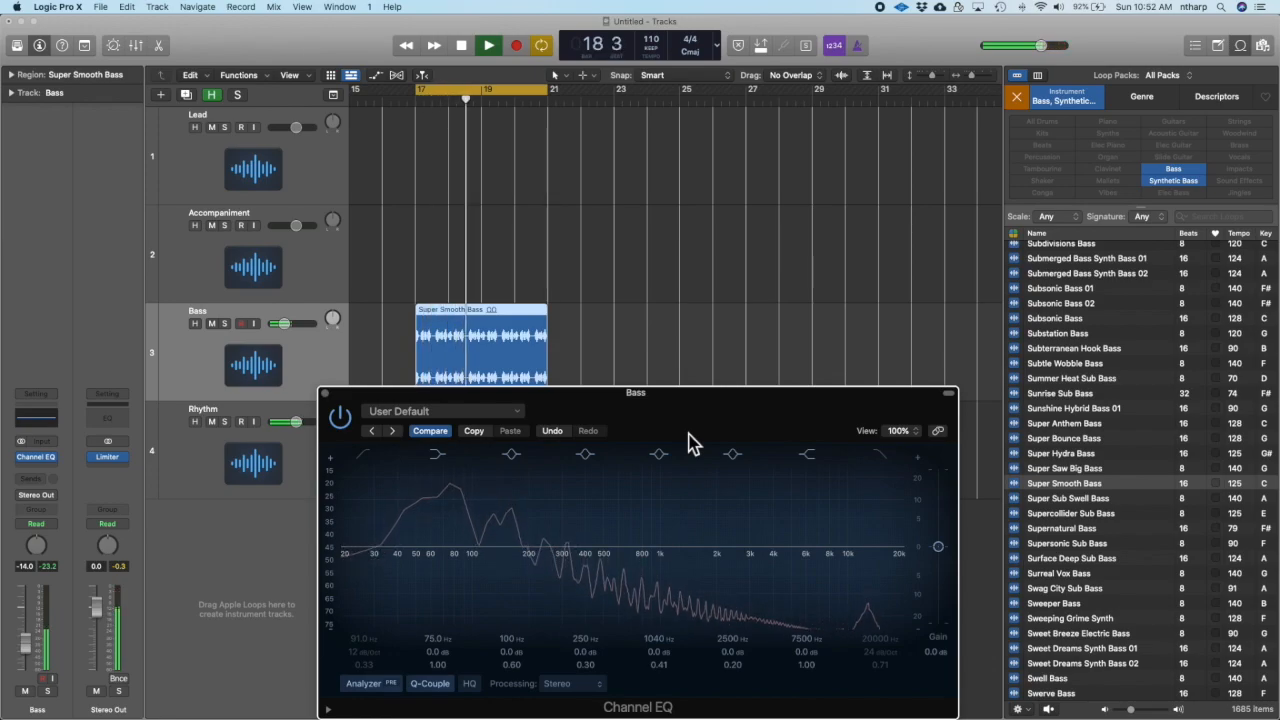
{"action": "left_click", "coordinate": [325, 394]}
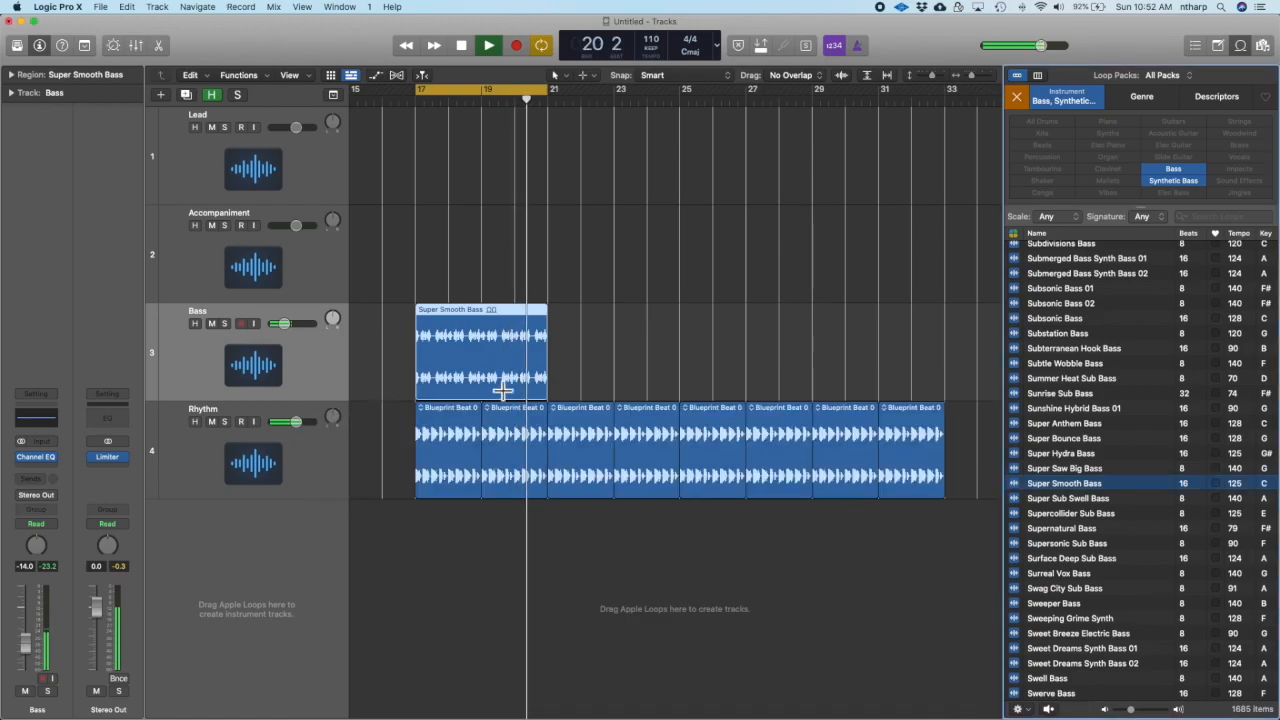
{"action": "left_click", "coordinate": [492, 360]}
{"action": "key", "text": "space"}
{"action": "key", "text": "super+r"}
{"action": "key", "text": "super+r"}
{"action": "key", "text": "super+r"}
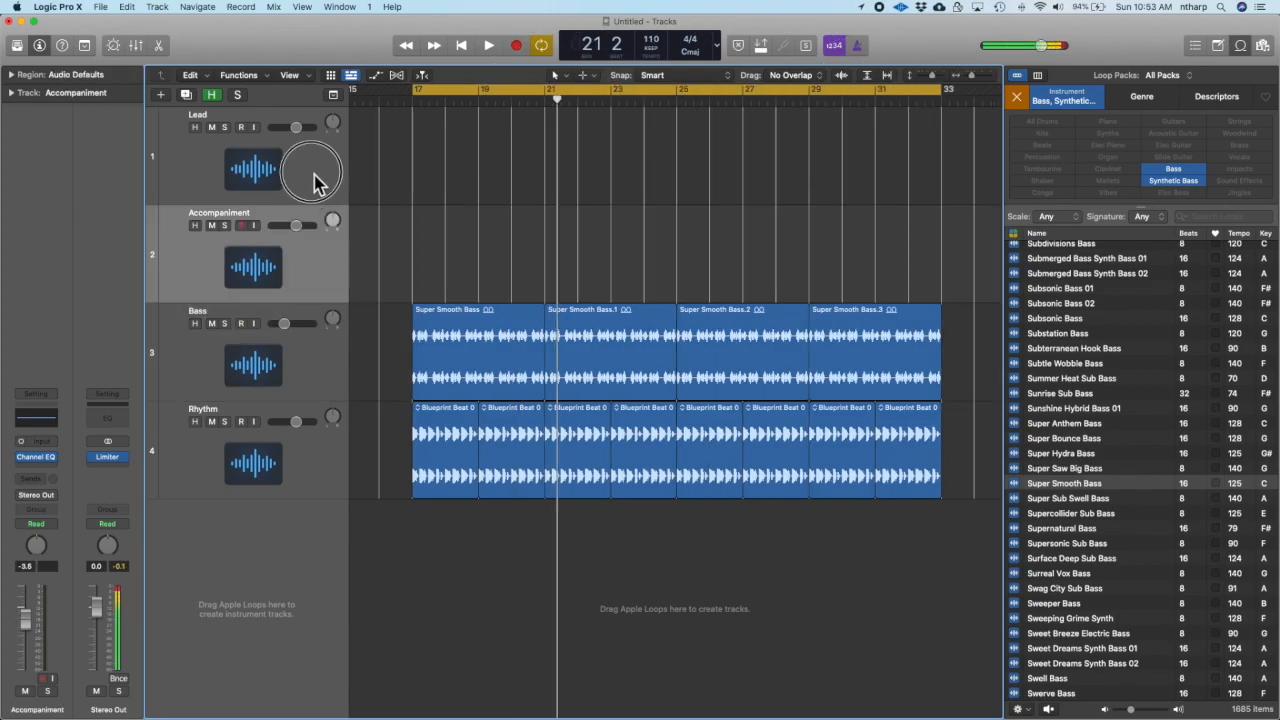
- Select the Lead track, clear the bass filters in the loop library, and search for "lead" loops
{"action": "left_click", "coordinate": [313, 183]}
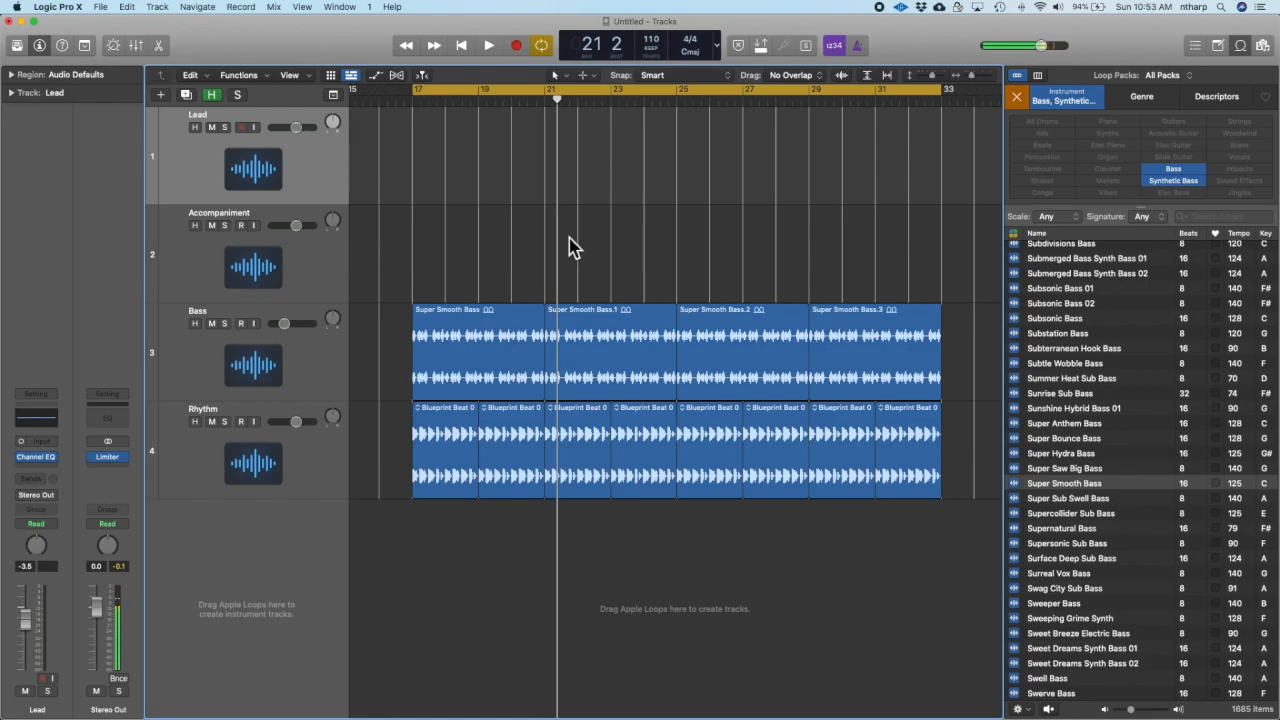
{"action": "scroll", "coordinate": [568, 247], "scroll_direction": "left", "scroll_amount": 3}
{"action": "scroll", "coordinate": [440, 220], "scroll_direction": "right", "scroll_amount": 4}
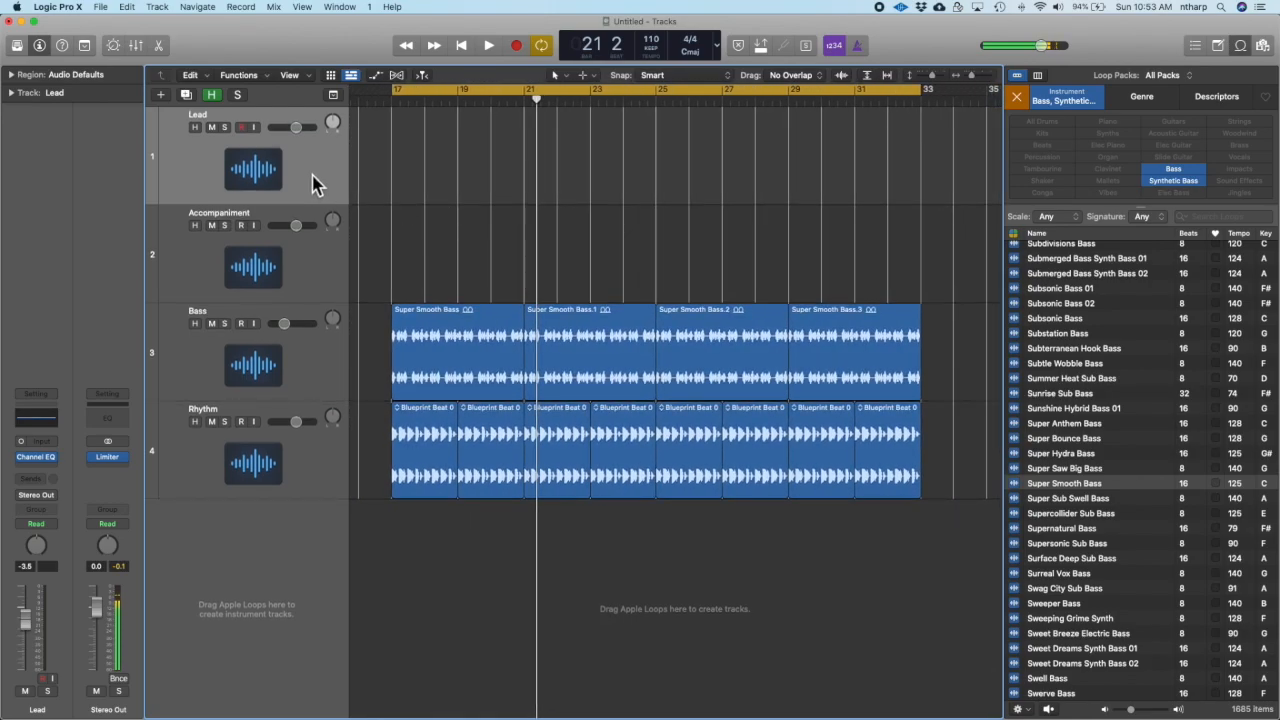
{"action": "left_click", "coordinate": [1017, 97]}
{"action": "left_click", "coordinate": [1212, 218]}
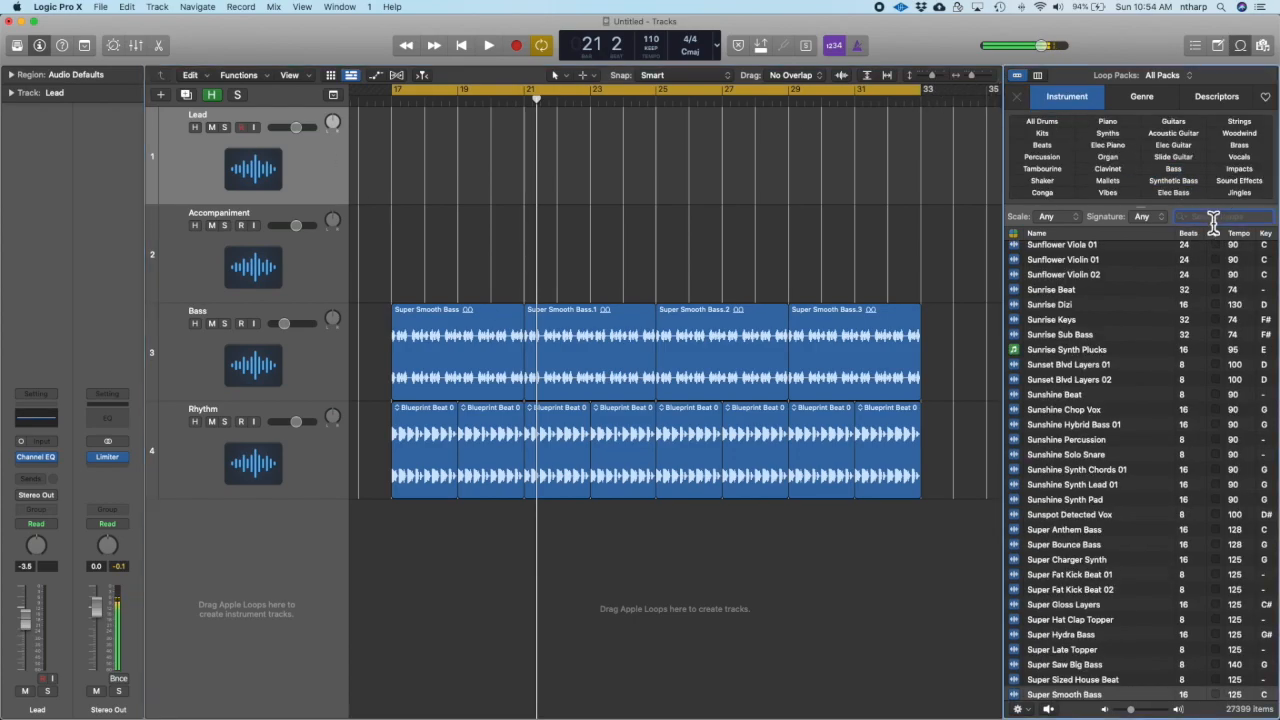
{"action": "type", "text": "lead"}
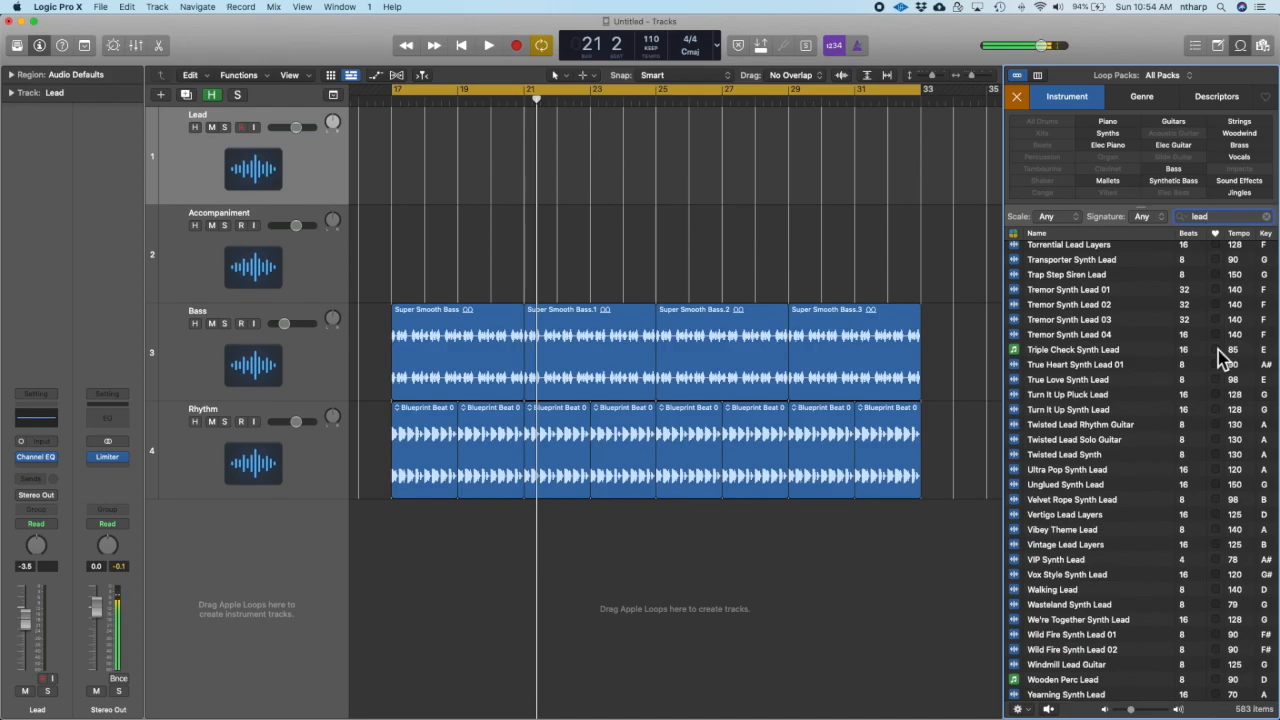
- Open the Lead track's Channel EQ and position its window below the Lead and Accompaniment lanes
{"action": "left_click", "coordinate": [45, 421]}
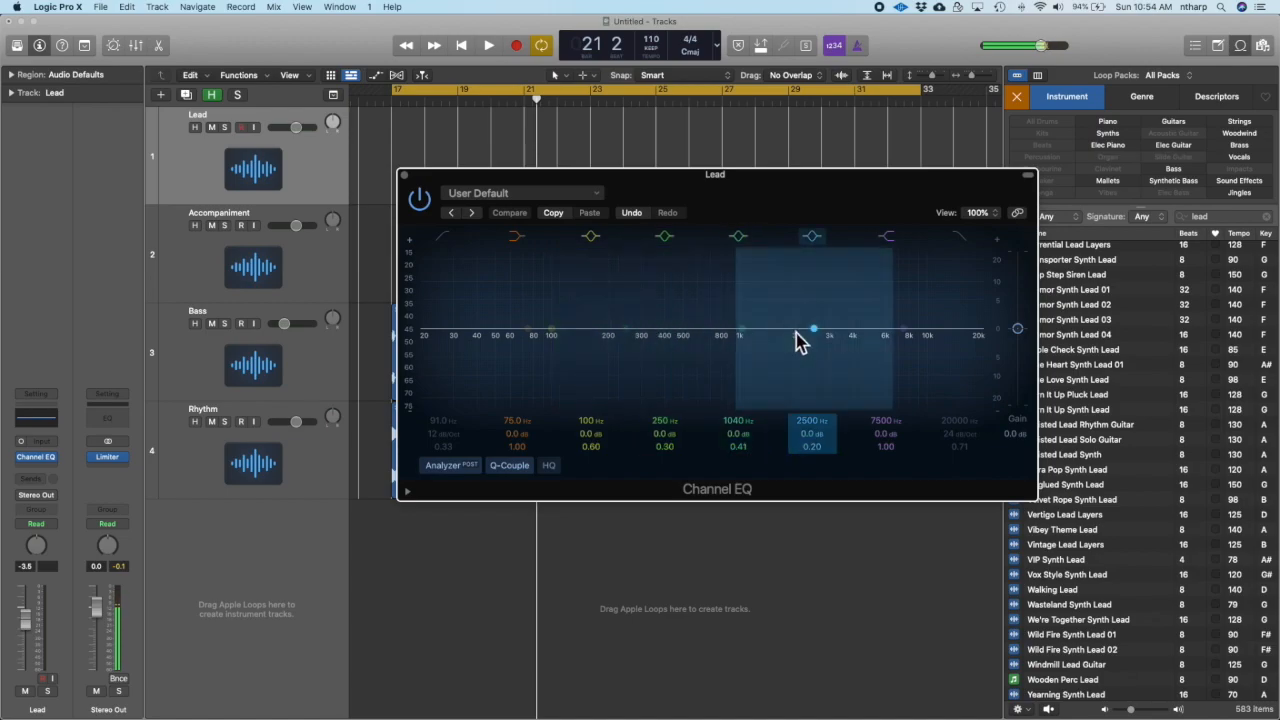
{"action": "left_click_drag", "start_coordinate": [783, 193], "coordinate": [714, 355]}
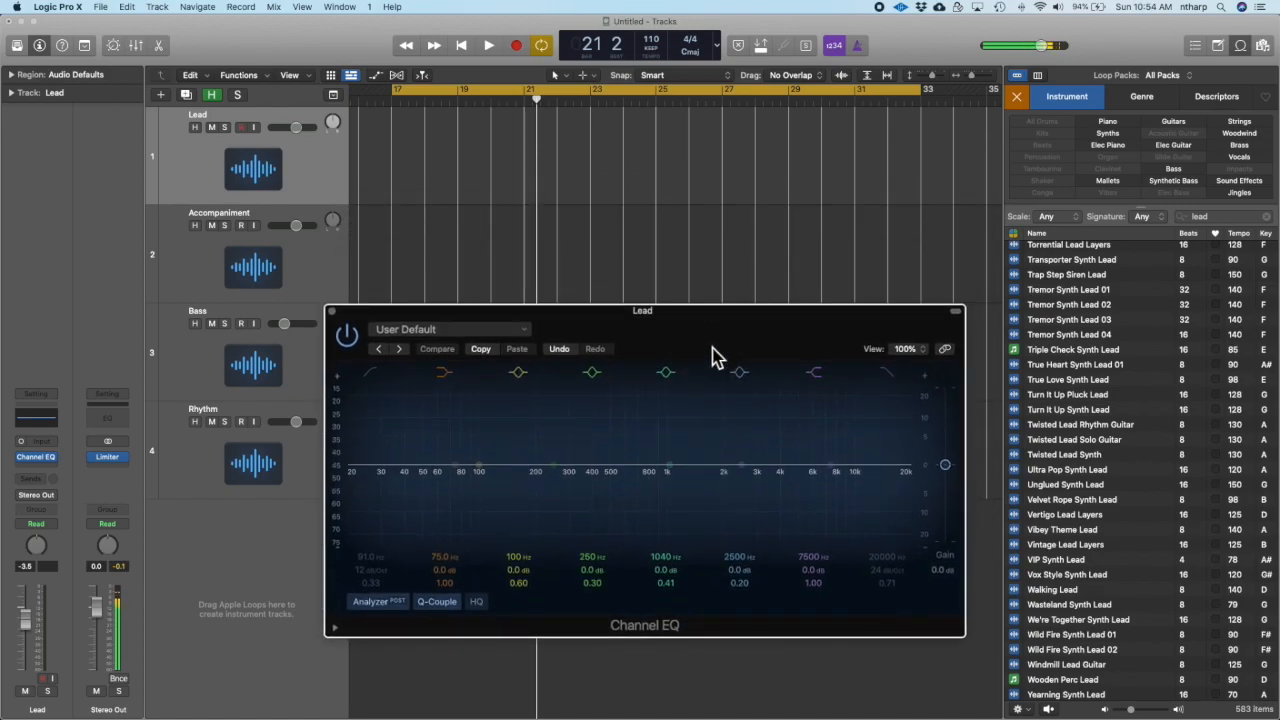
{"action": "left_click_drag", "start_coordinate": [714, 355], "coordinate": [725, 435]}
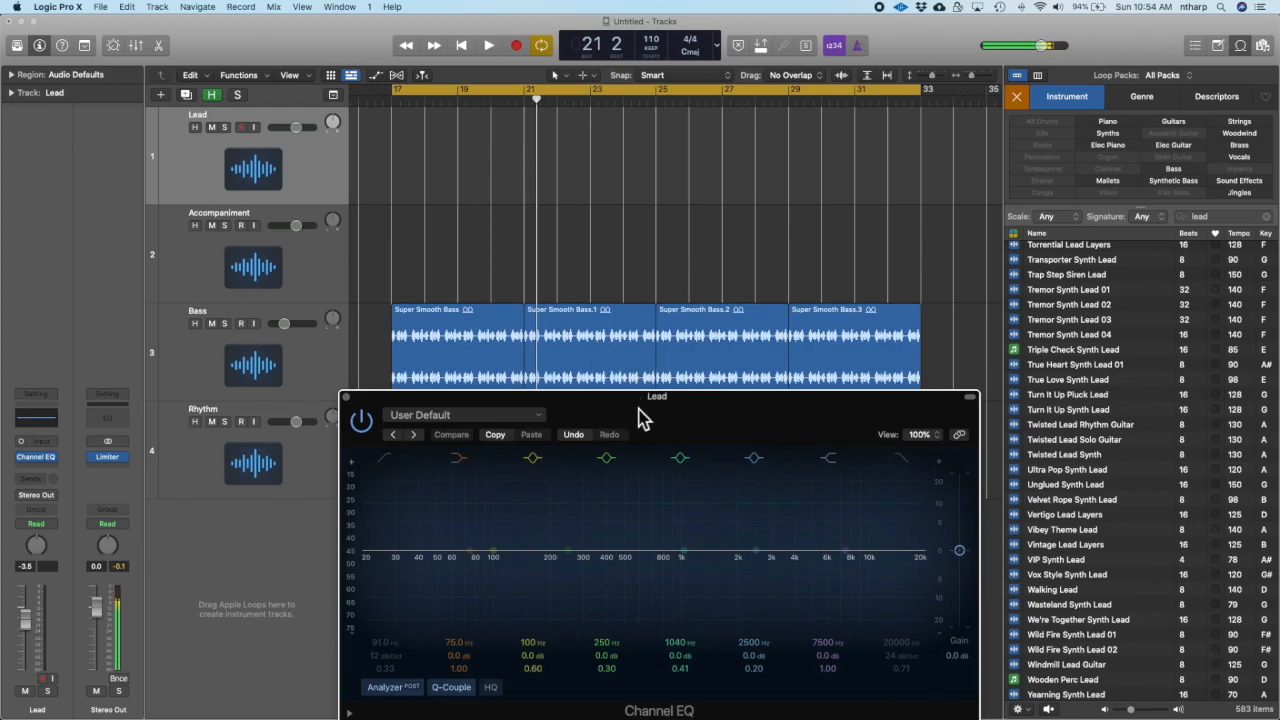
{"action": "left_click_drag", "start_coordinate": [638, 407], "coordinate": [642, 432]}
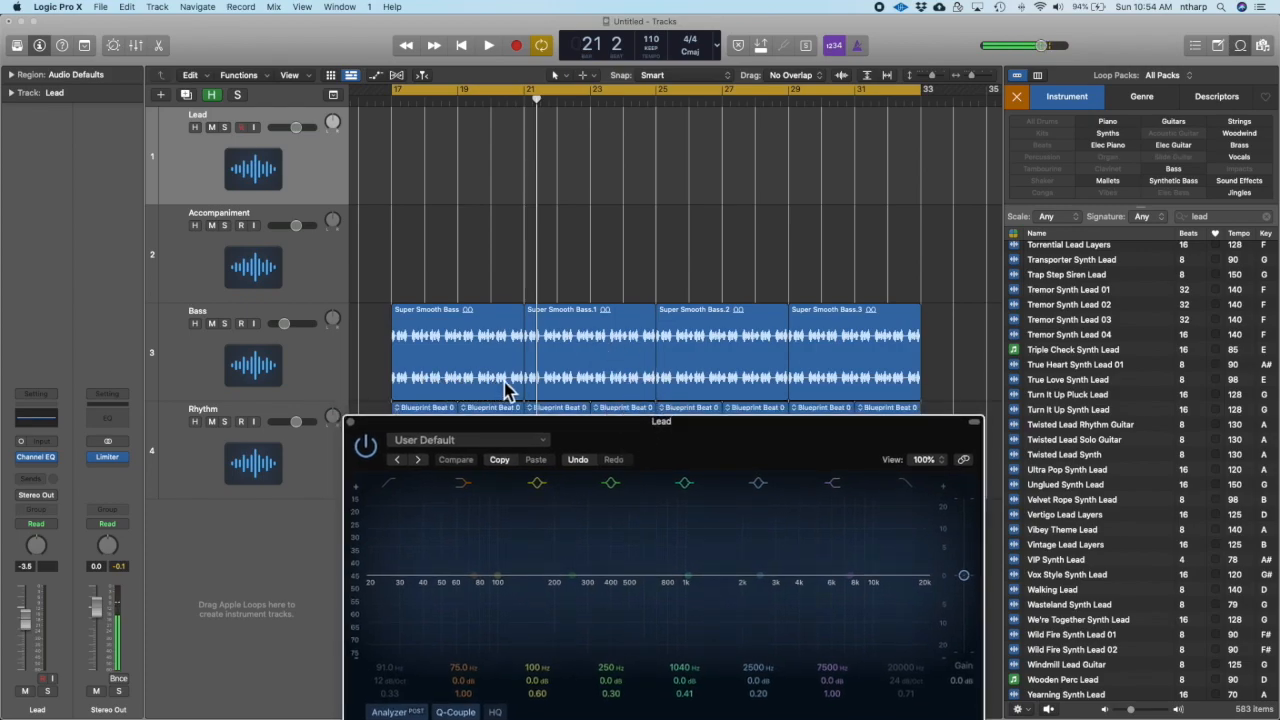
{"action": "left_click_drag", "start_coordinate": [632, 437], "coordinate": [583, 375]}
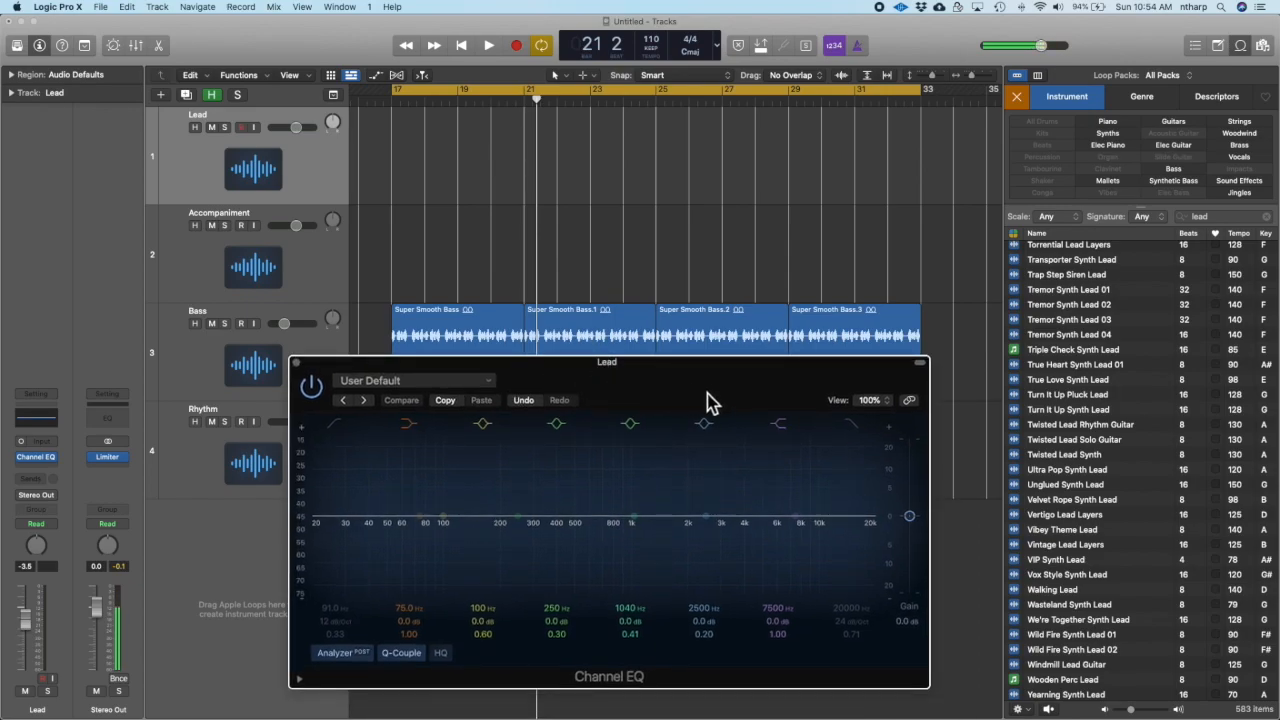
{"action": "left_click_drag", "start_coordinate": [703, 398], "coordinate": [672, 408]}
- Audition the Yearning Synth Lead loop with the Bass and Rhythm tracks, and place it on the Lead track at bar 17
{"action": "key", "text": "space"}
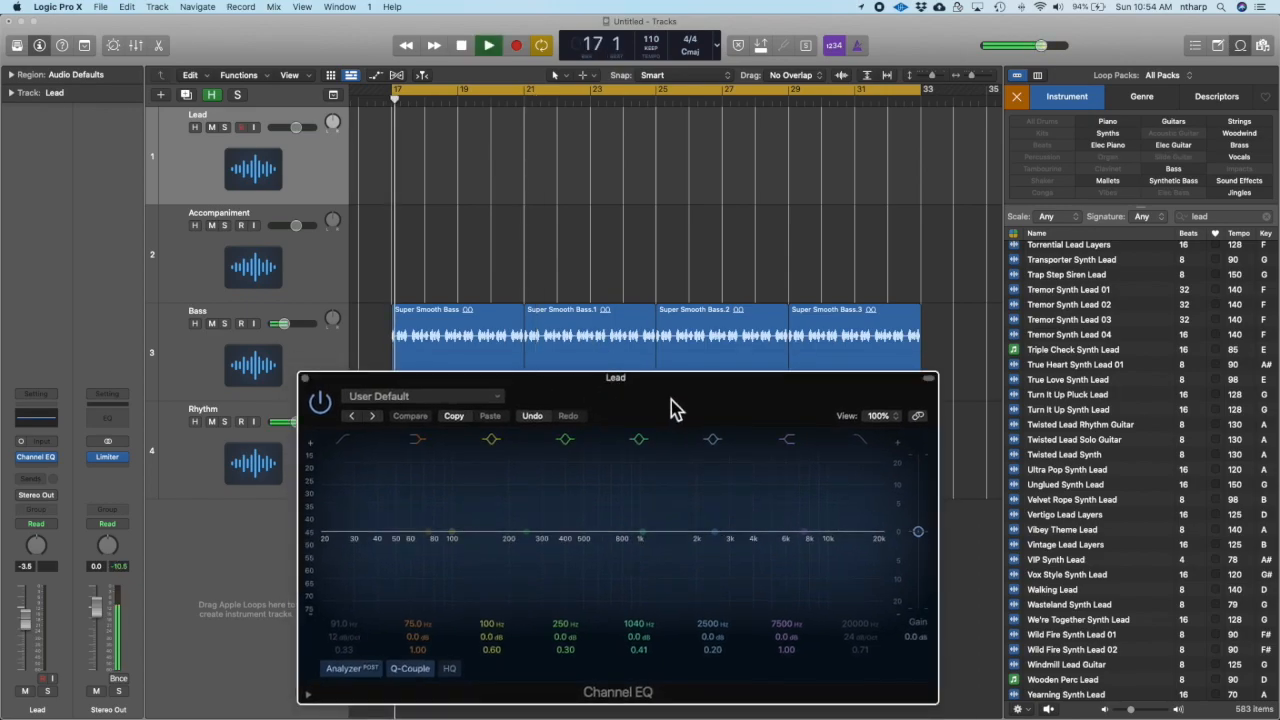
{"action": "scroll", "coordinate": [1165, 542], "scroll_direction": "down", "scroll_amount": 1}
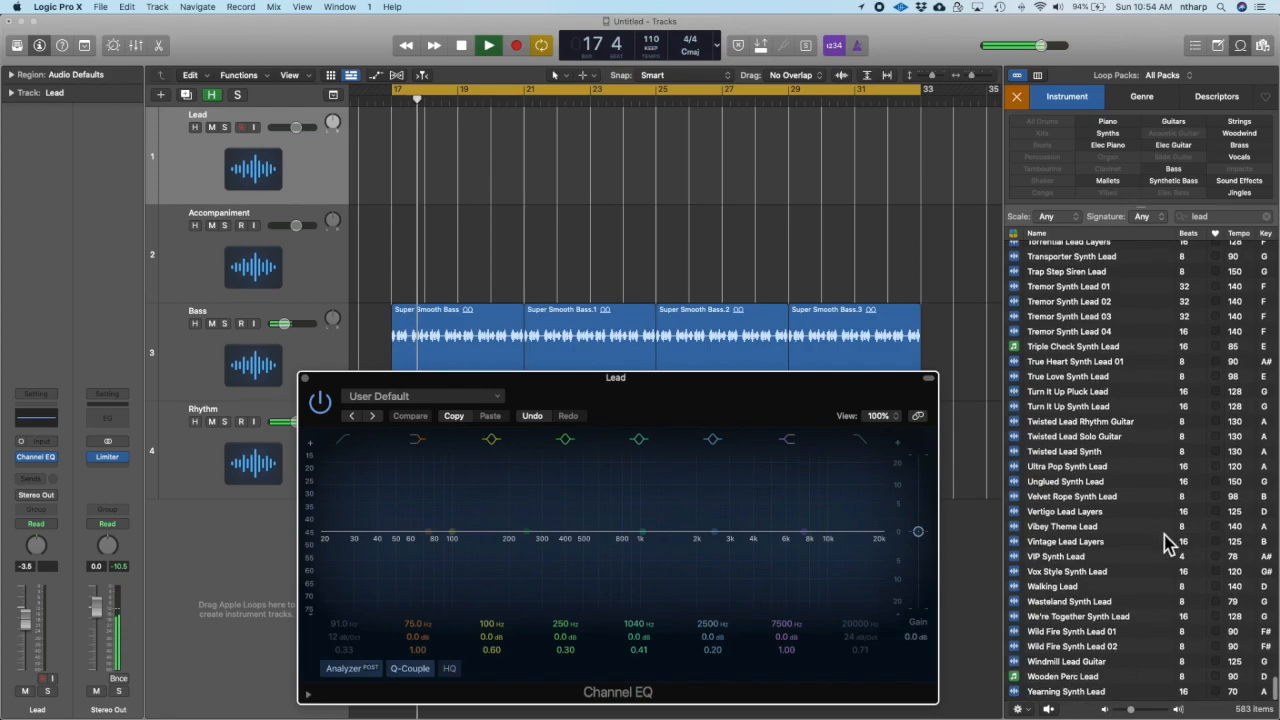
{"action": "left_click", "coordinate": [1122, 700]}
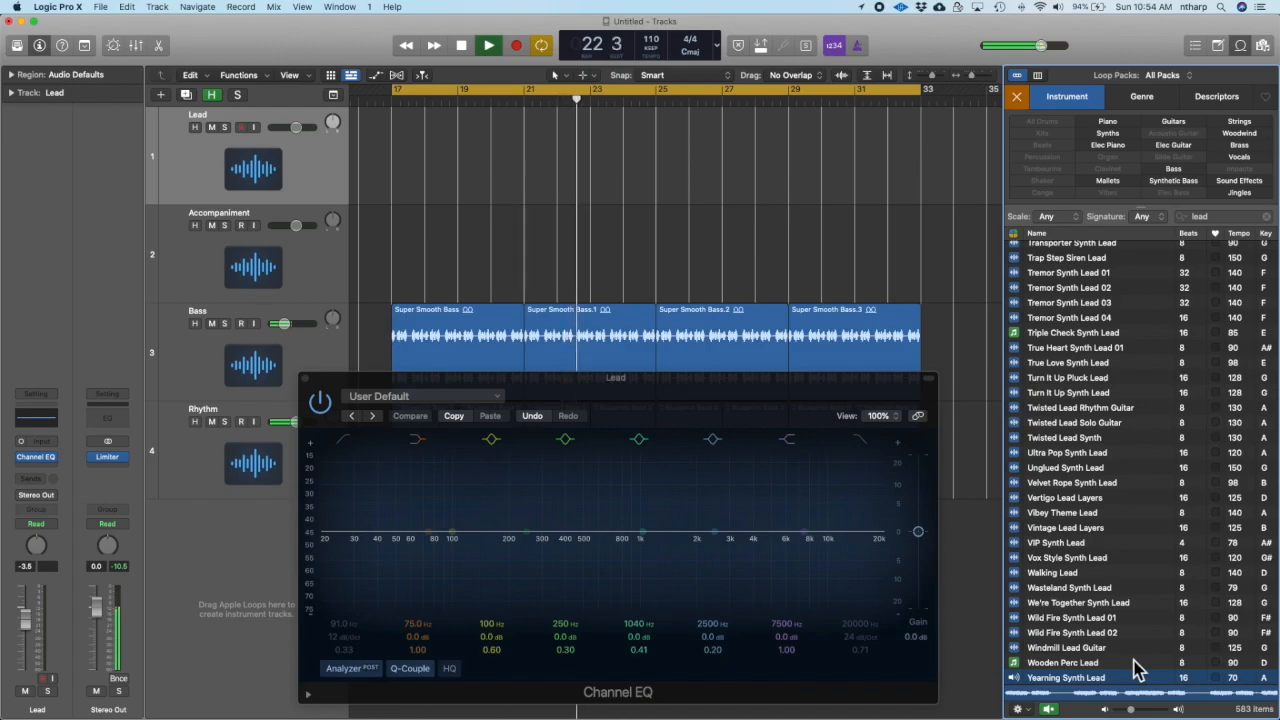
{"action": "key", "text": "space"}
{"action": "left_click", "coordinate": [1118, 691]}
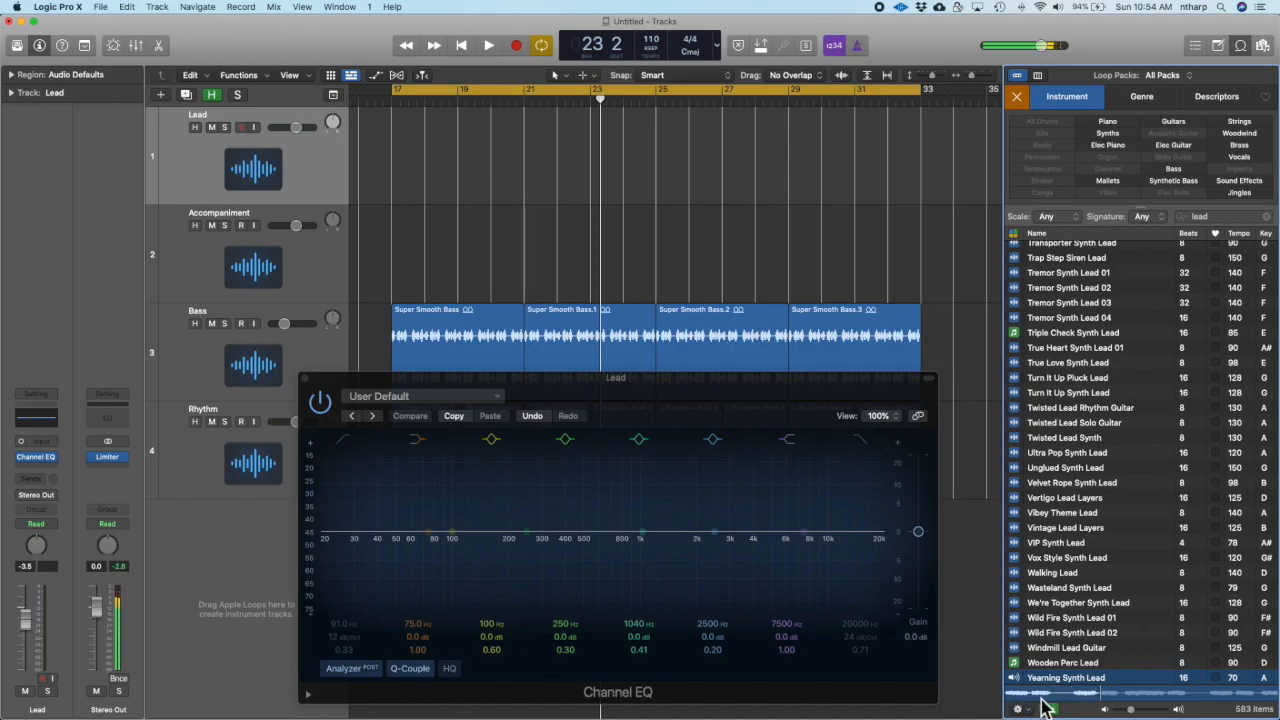
{"action": "left_click_drag", "start_coordinate": [1082, 690], "coordinate": [404, 184]}
- Play the Yearning Synth Lead region over bars 17 to 21 and examine its spectrum in the Lead Channel EQ
{"action": "key", "text": "space"}
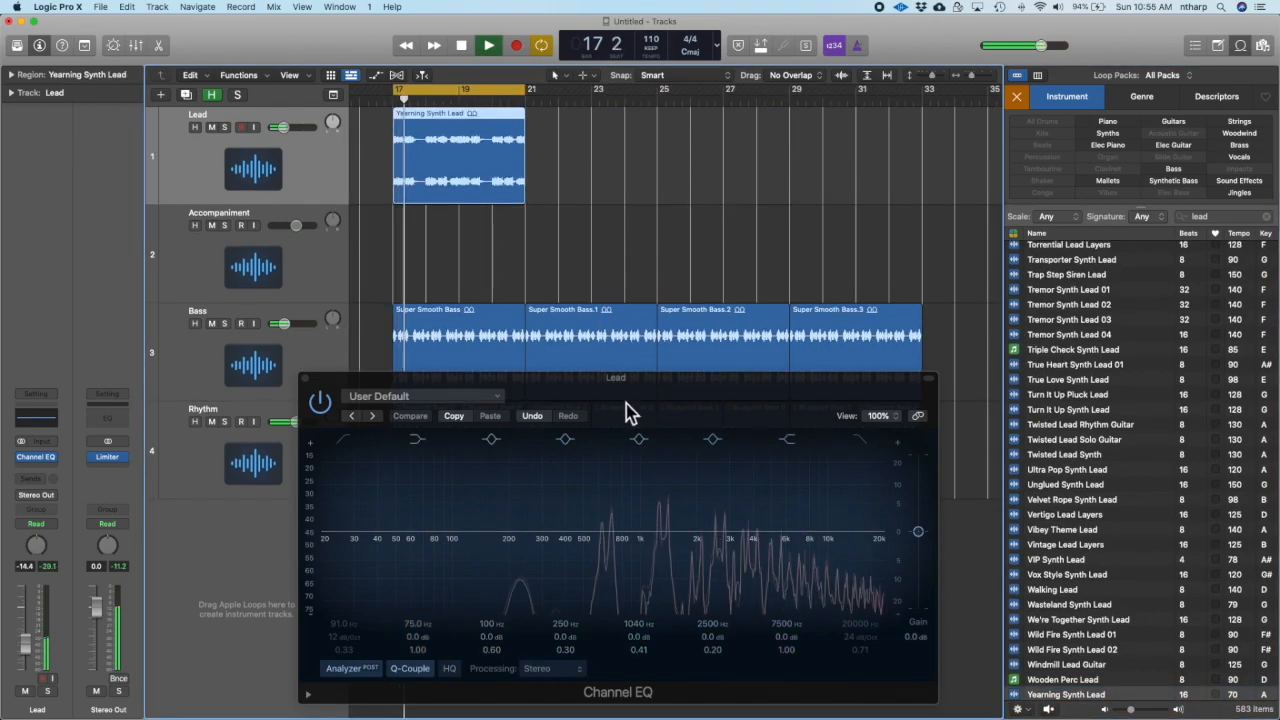
{"action": "left_click_drag", "start_coordinate": [629, 409], "coordinate": [569, 349]}
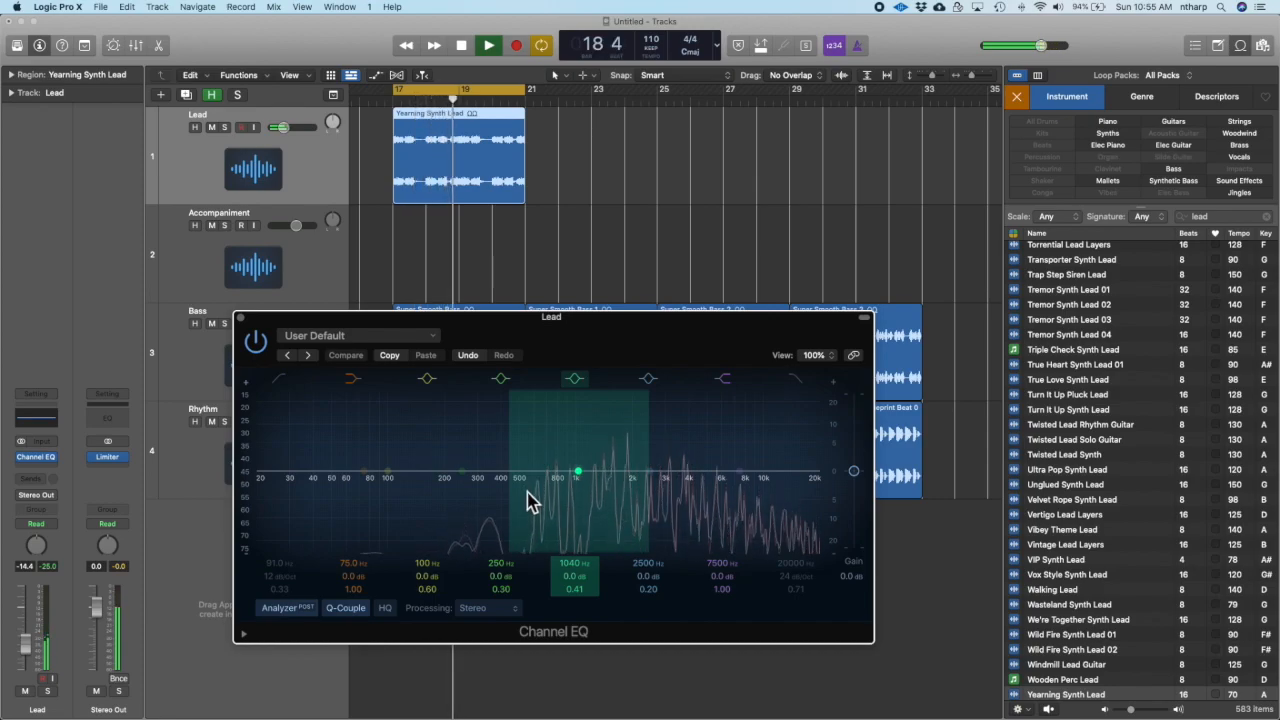
{"action": "key", "text": "space"}
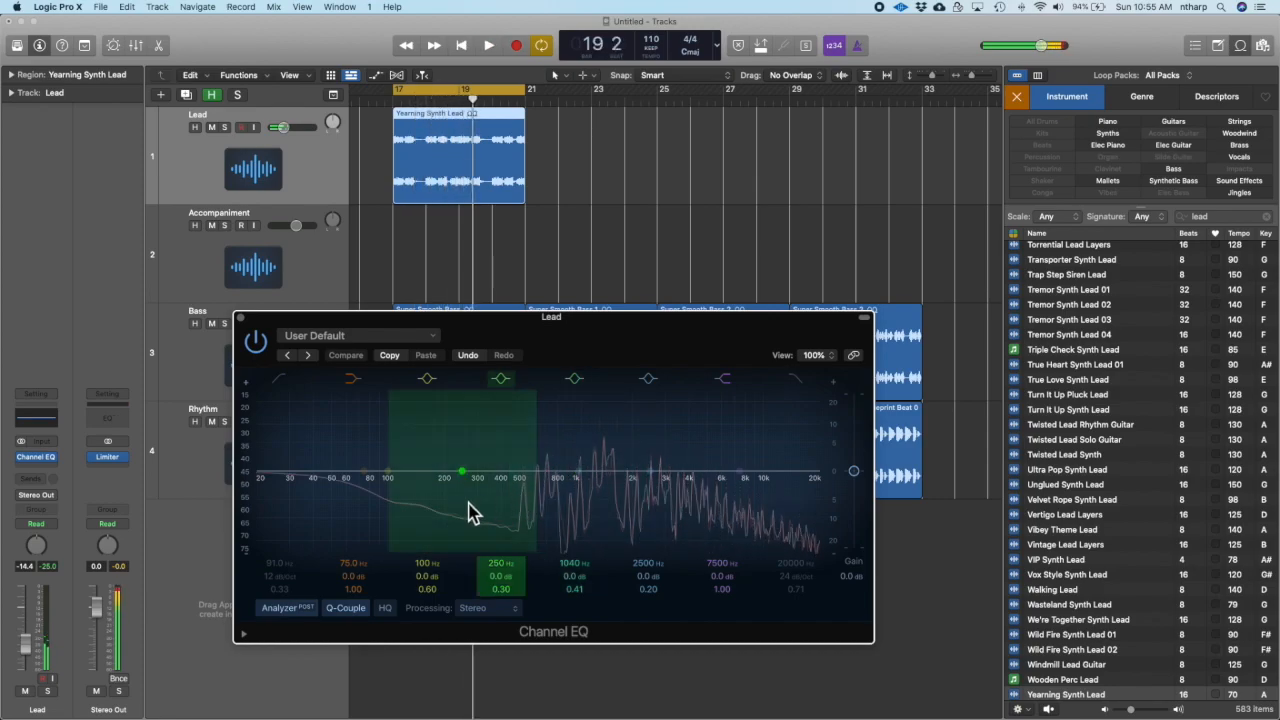
{"action": "key", "text": "space"}
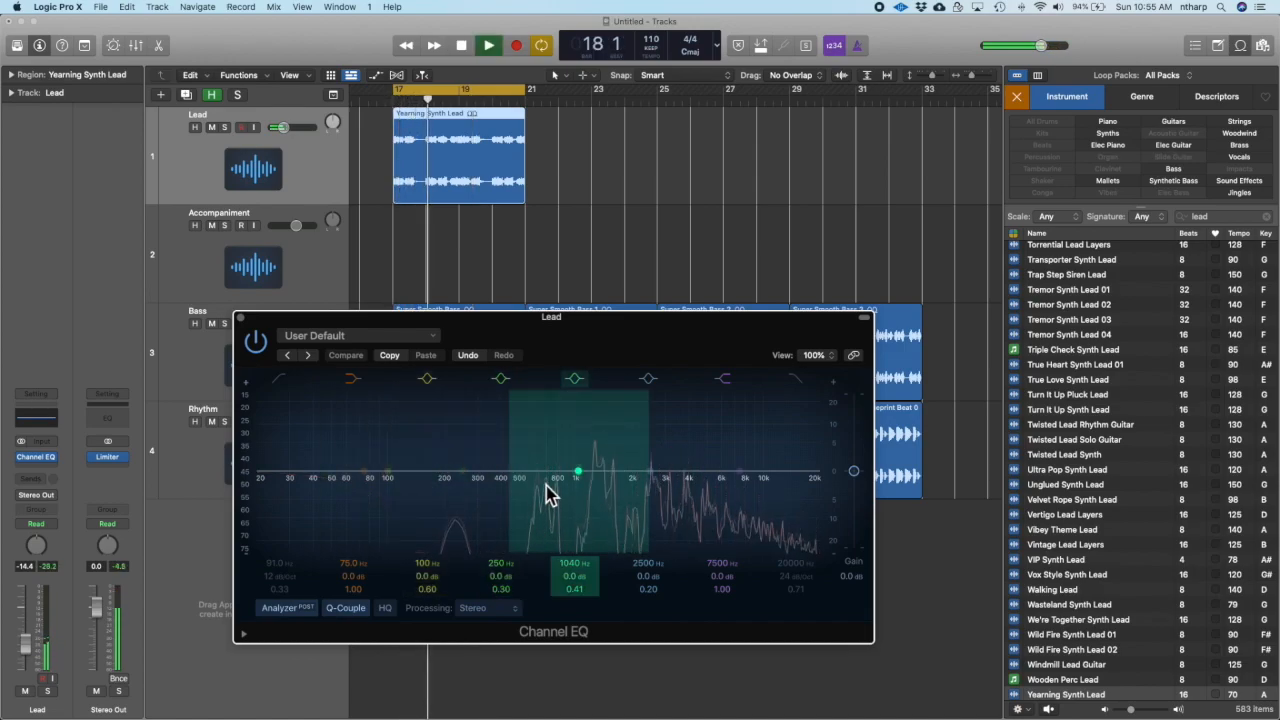
{"action": "key", "text": "space"}
- Move the Yearning Synth Lead region to bar 25 on the Lead track and restart playback of bars 17 to 21
{"action": "left_click_drag", "start_coordinate": [500, 129], "coordinate": [765, 137]}
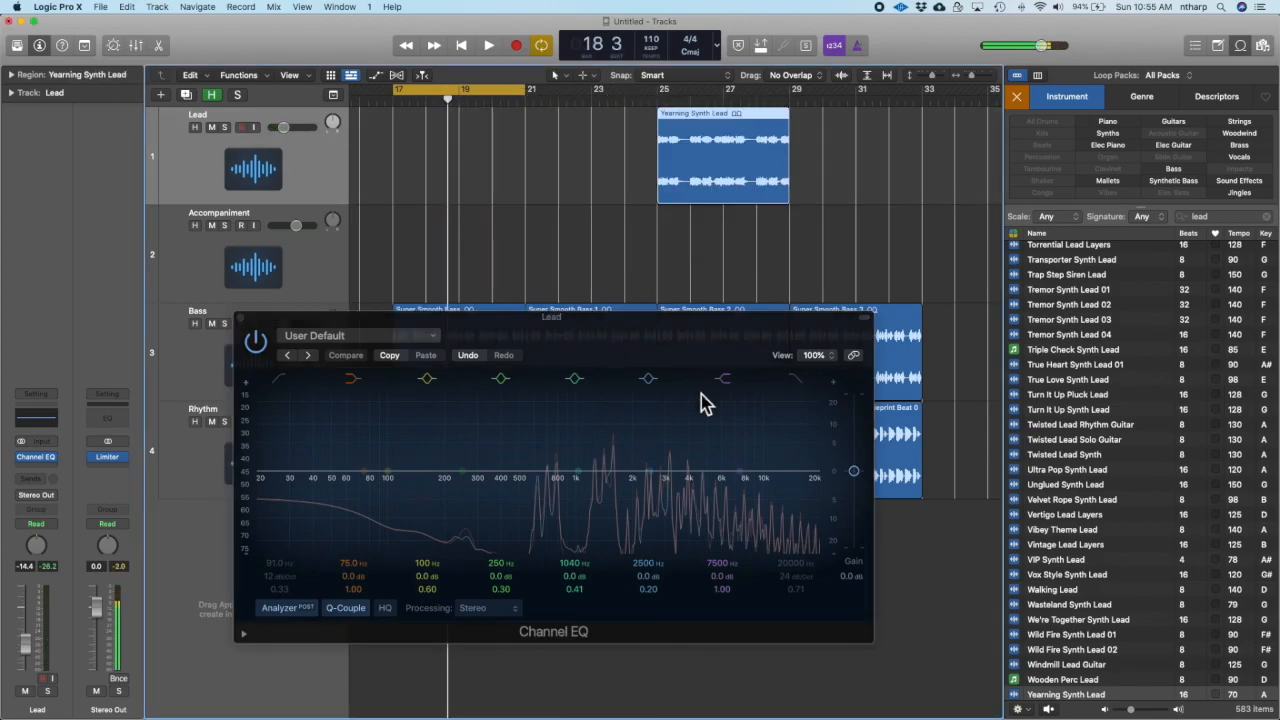
{"action": "left_click", "coordinate": [663, 331]}
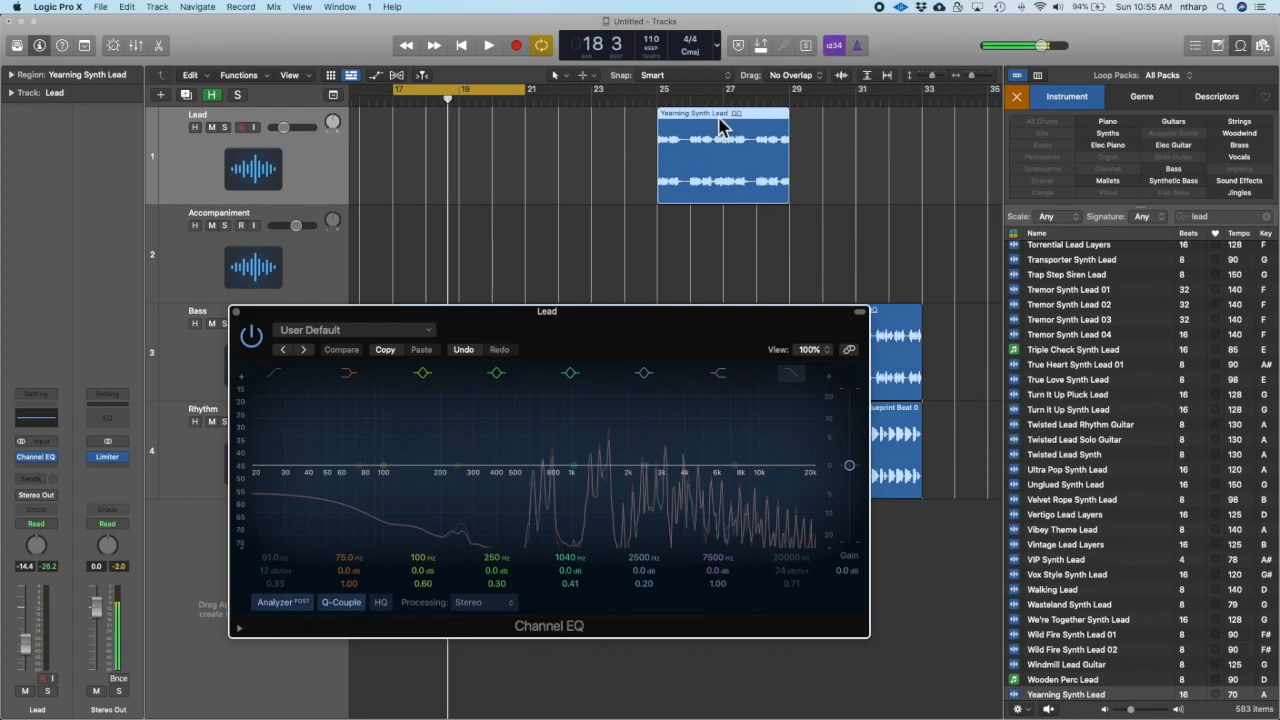
{"action": "key", "text": "space"}
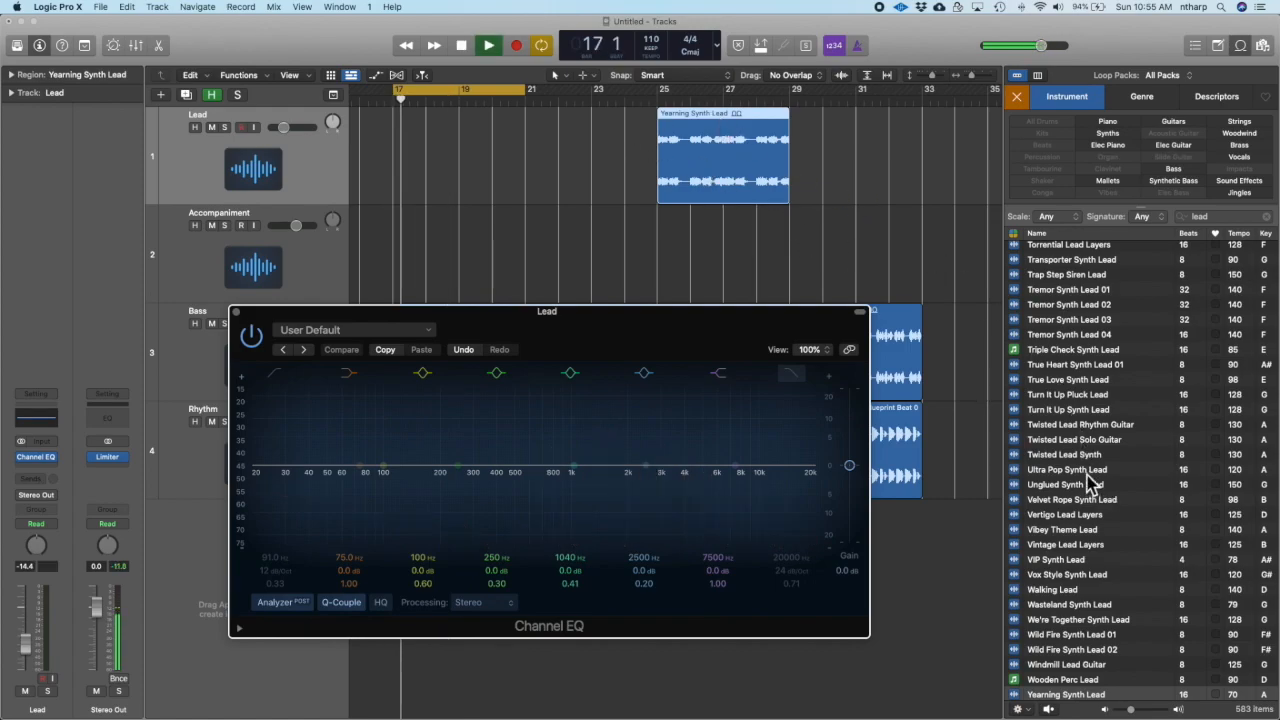
- Place the Ultra Pop Synth Lead loop on the Lead track at bar 17 and play it to examine its spectrum in the Channel EQ
{"action": "left_click", "coordinate": [1091, 474]}
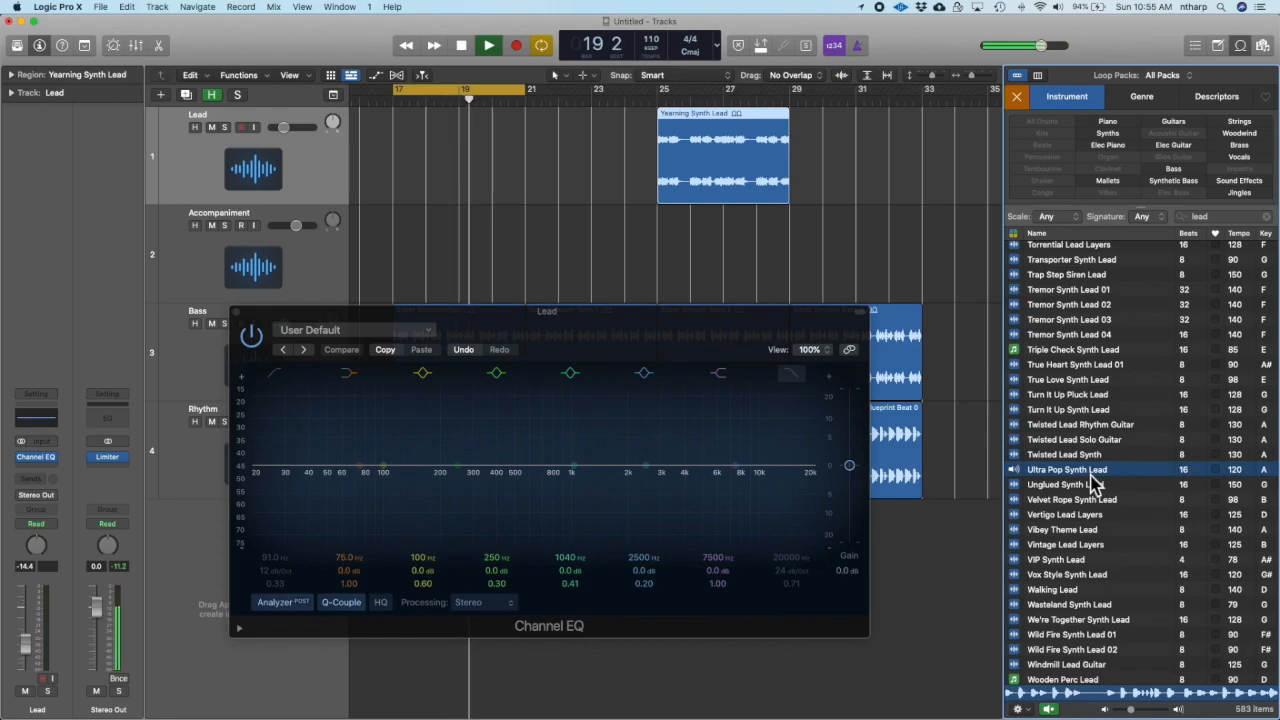
{"action": "left_click_drag", "start_coordinate": [1091, 476], "coordinate": [408, 148]}
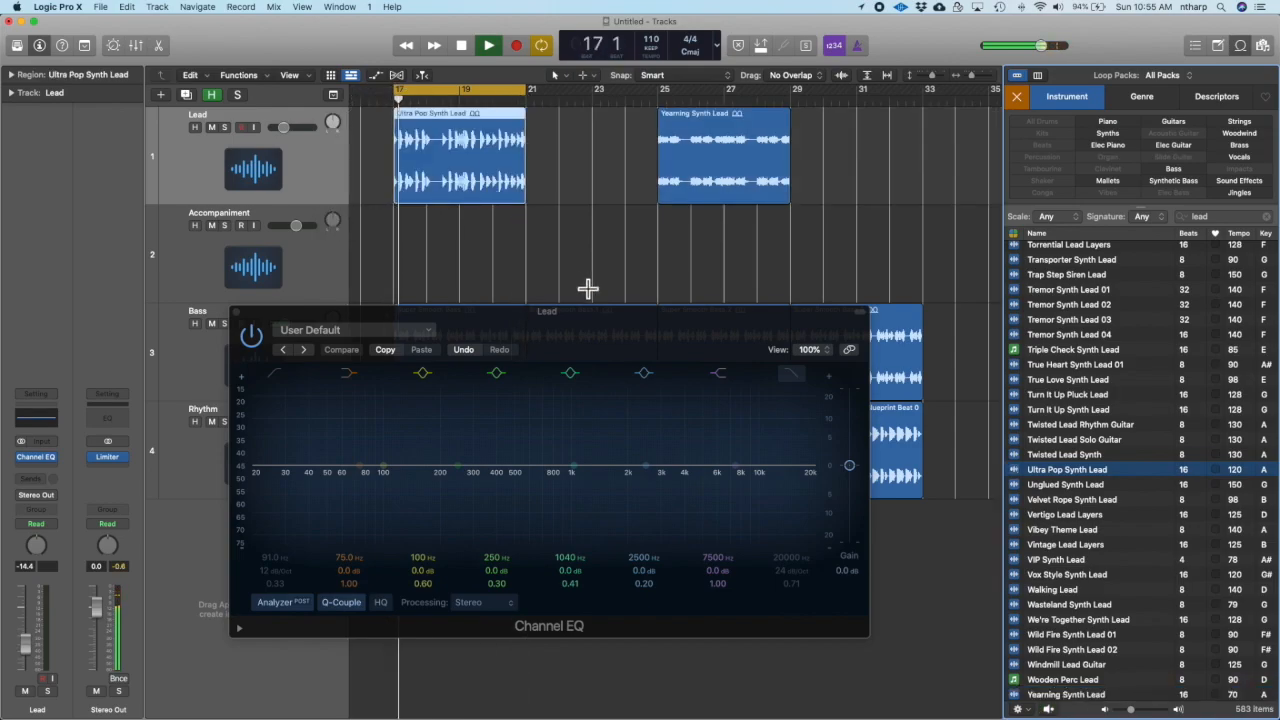
{"action": "left_click", "coordinate": [568, 331]}
{"action": "key", "text": "space"}
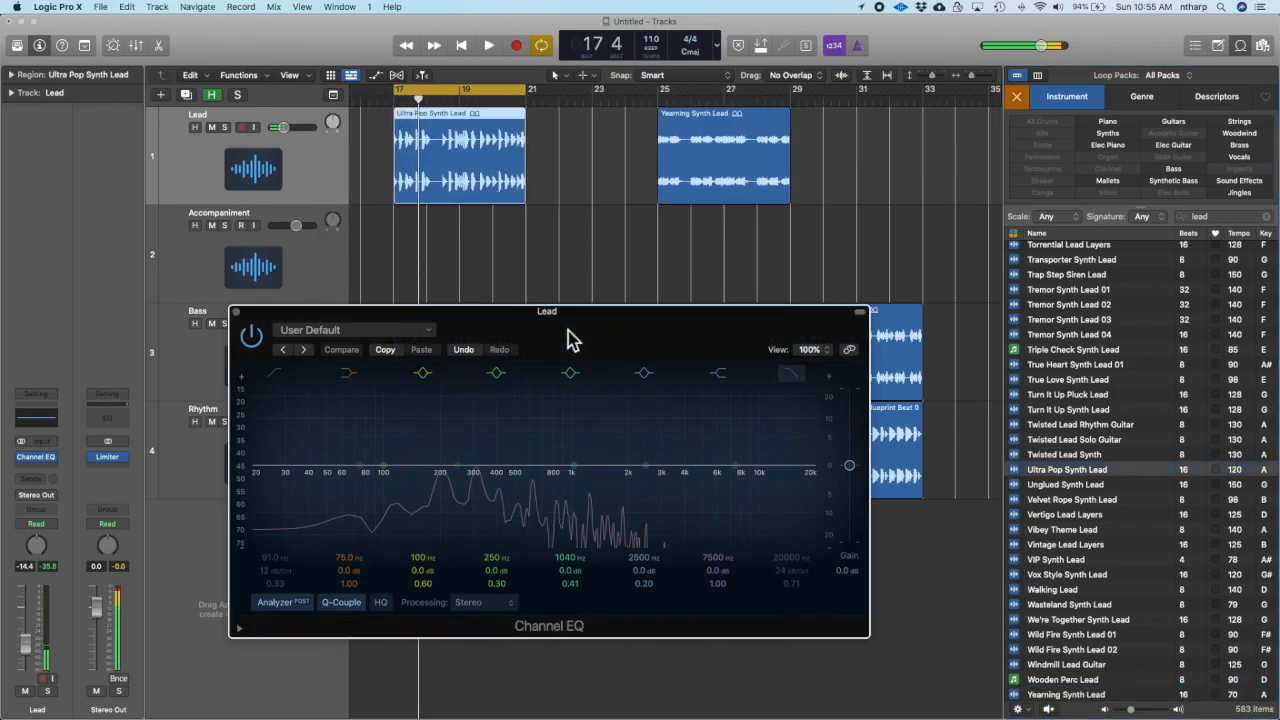
{"action": "key", "text": "space"}
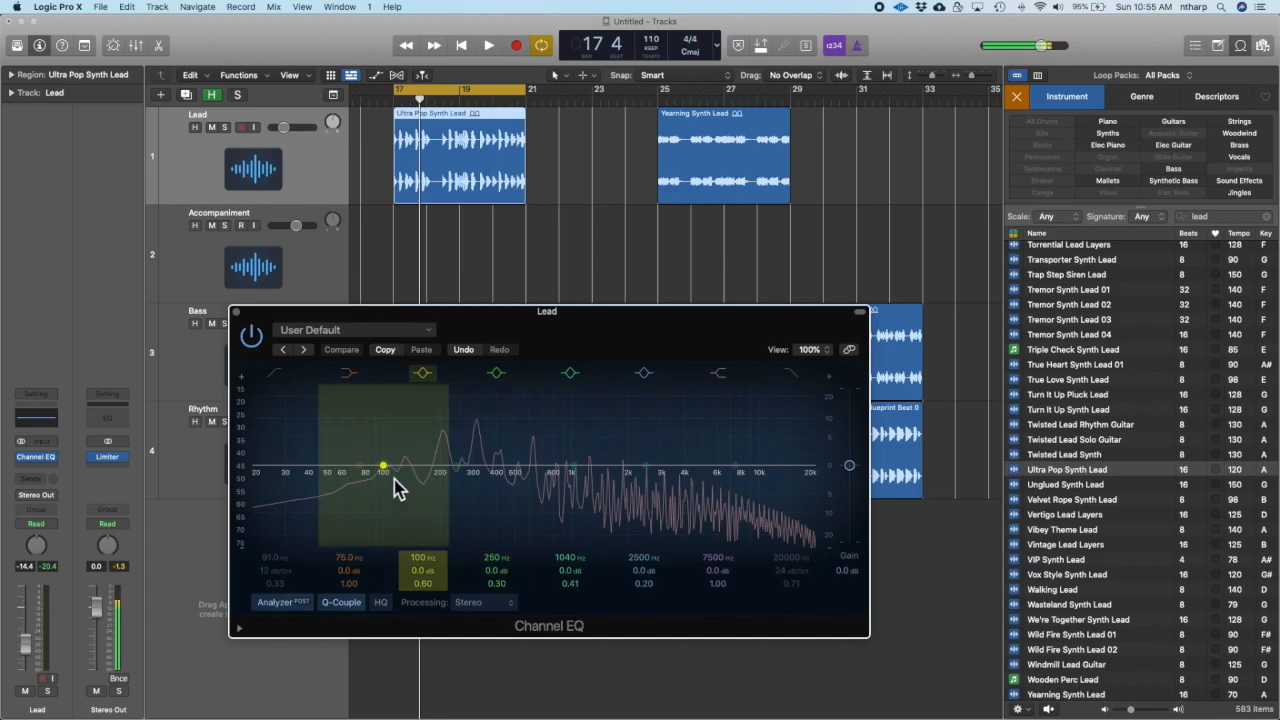
{"action": "key", "text": "space"}
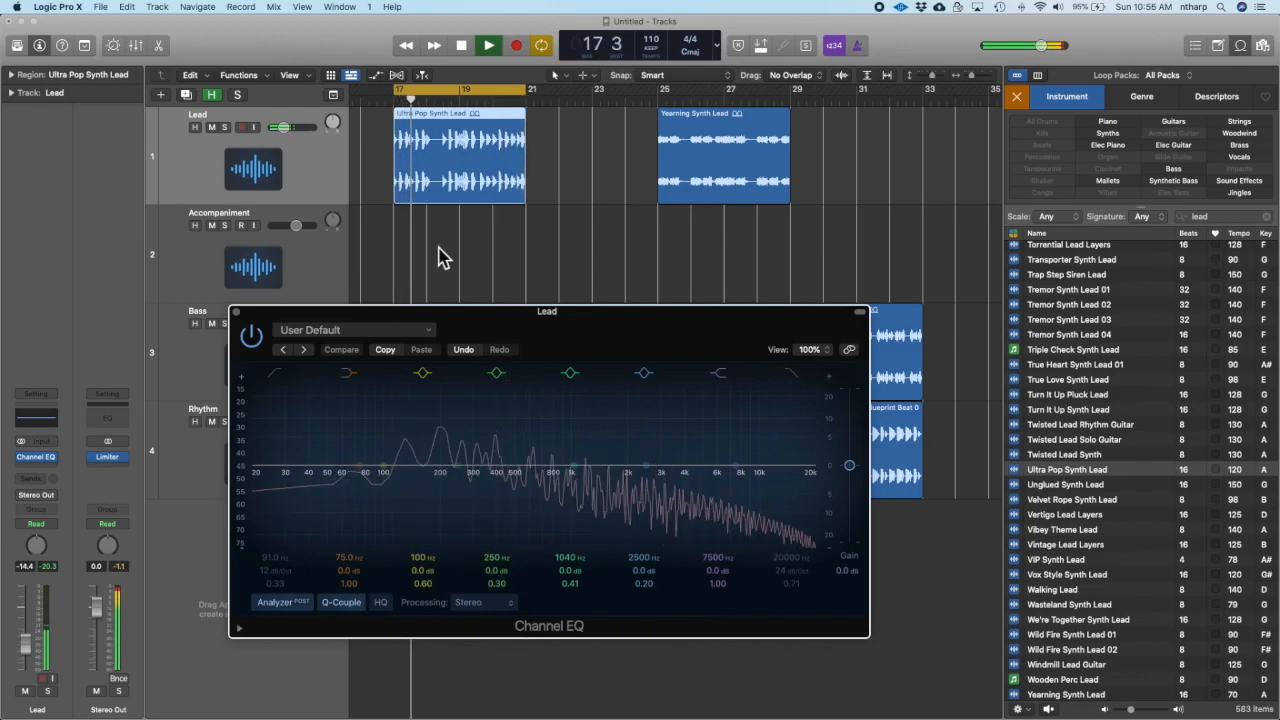
- Move the Ultra Pop Synth Lead region down to the Accompaniment track at bar 17 and the Yearning Synth Lead region to bar 17 on Lead
{"action": "left_click_drag", "start_coordinate": [466, 312], "coordinate": [518, 402]}
{"action": "key", "text": "space"}
{"action": "left_click_drag", "start_coordinate": [443, 122], "coordinate": [437, 234]}
{"action": "left_click_drag", "start_coordinate": [737, 134], "coordinate": [478, 137]}
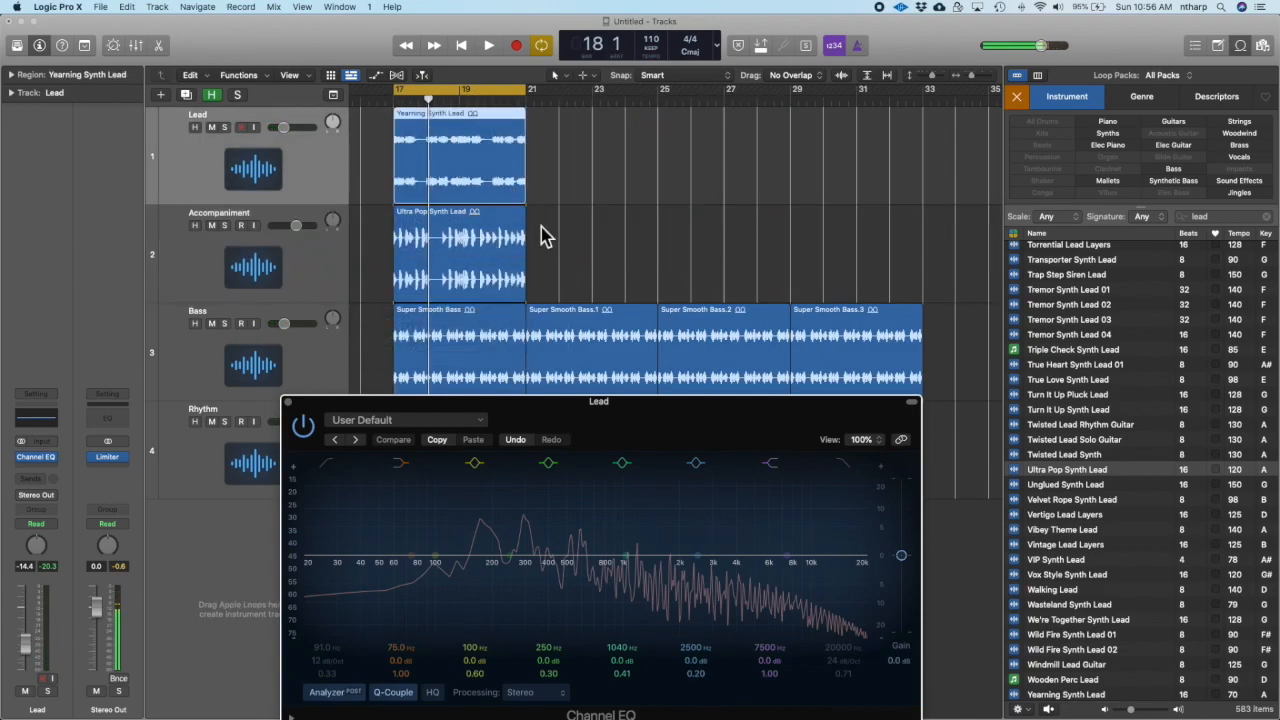
- Play the Yearning and Ultra Pop regions together and lower the Accompaniment track's volume to about -15 dB
{"action": "key", "text": "space"}
{"action": "left_click", "coordinate": [305, 228]}
{"action": "left_click_drag", "start_coordinate": [299, 227], "coordinate": [258, 230]}
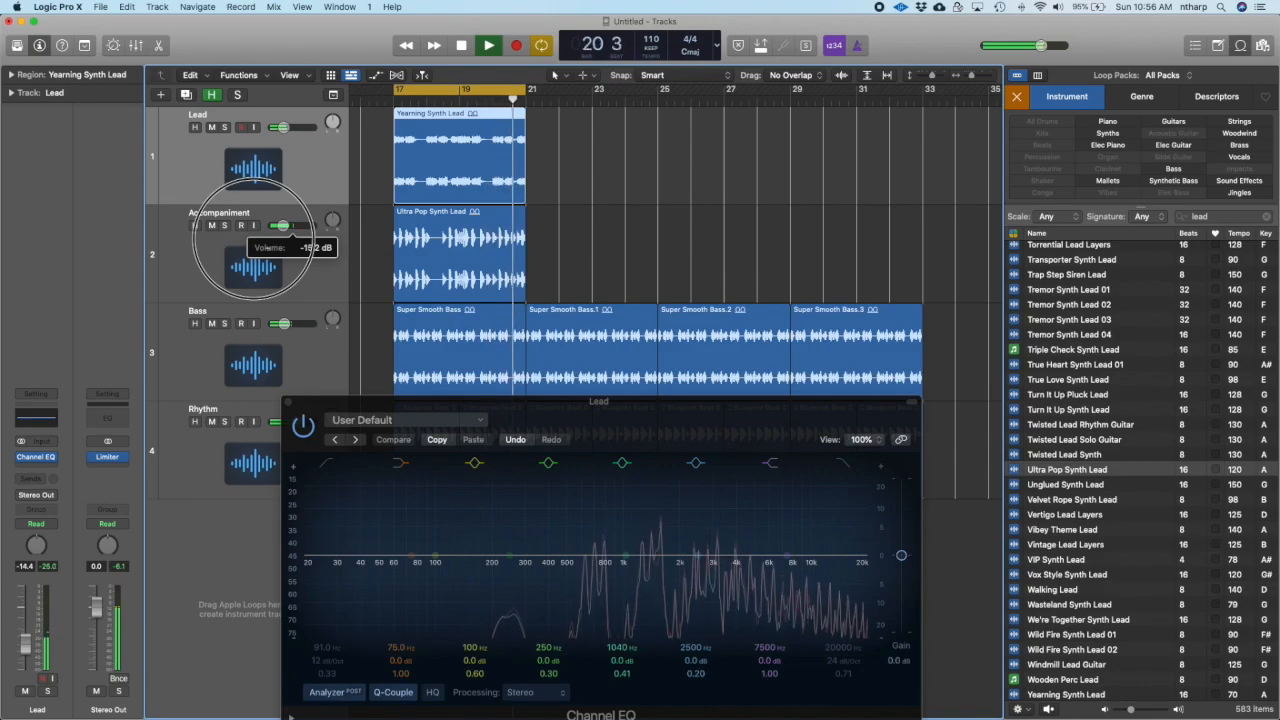
{"action": "key", "text": "space"}
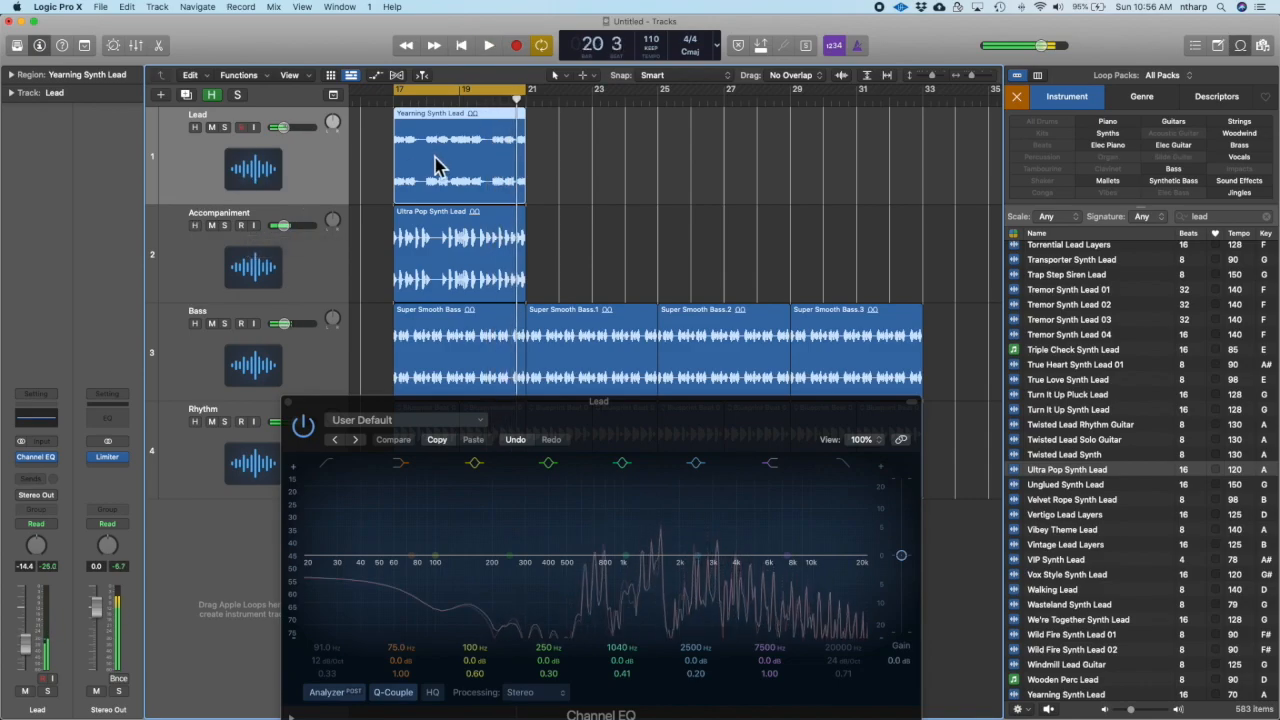
- Move the Yearning Synth Lead region to bar 25 and the Ultra Pop Synth Lead region to bar 17, both on the Lead track
{"action": "left_click", "coordinate": [470, 248]}
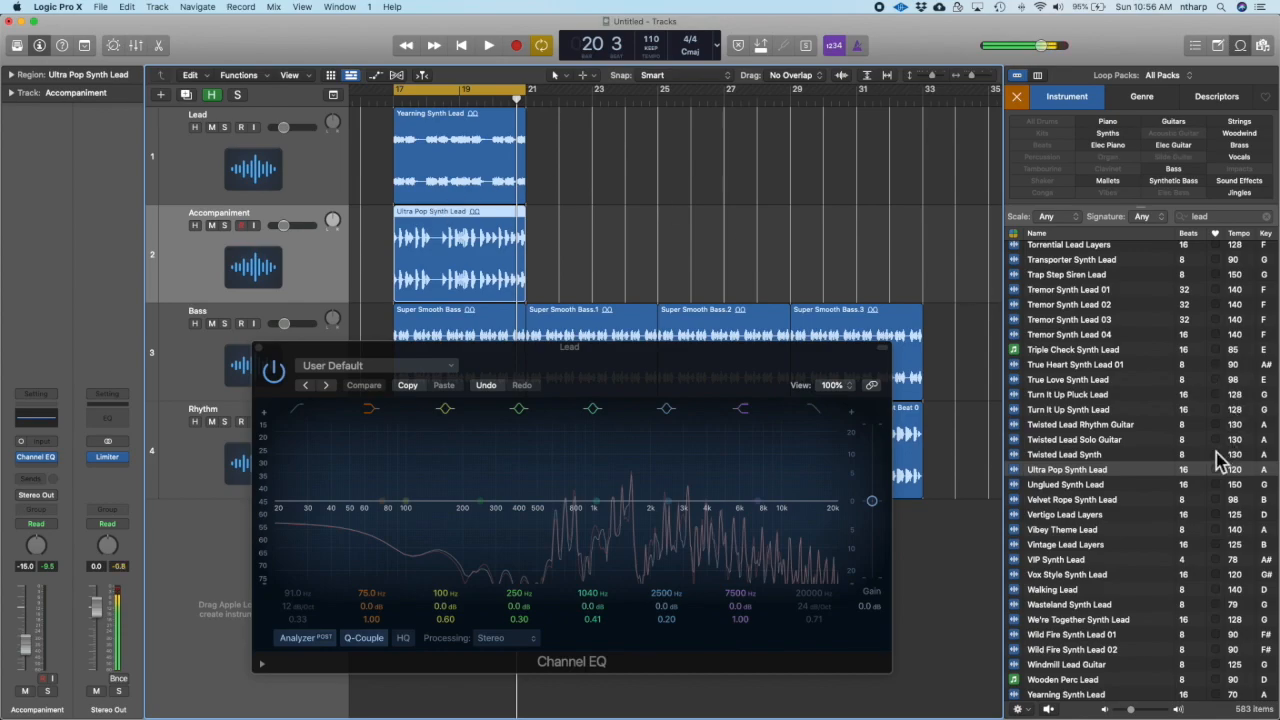
{"action": "left_click_drag", "start_coordinate": [440, 137], "coordinate": [700, 138]}
{"action": "left_click_drag", "start_coordinate": [476, 273], "coordinate": [476, 175]}
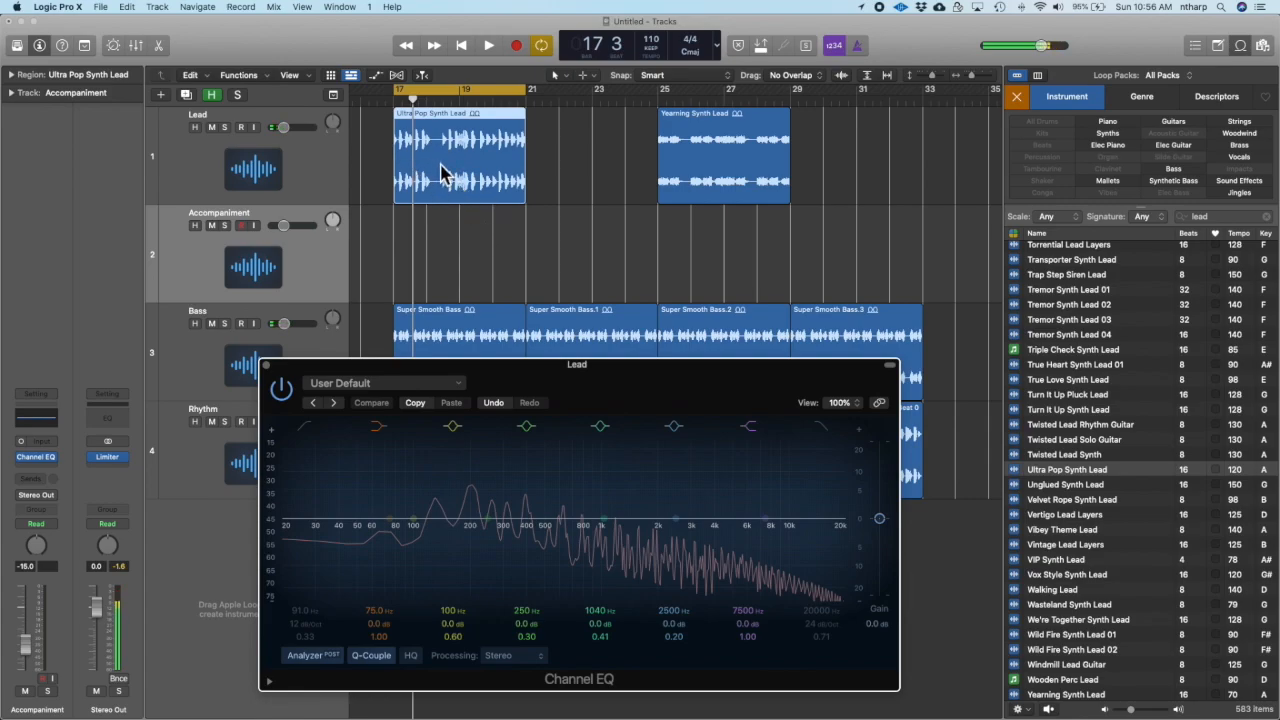
{"action": "left_click_drag", "start_coordinate": [509, 377], "coordinate": [809, 283]}
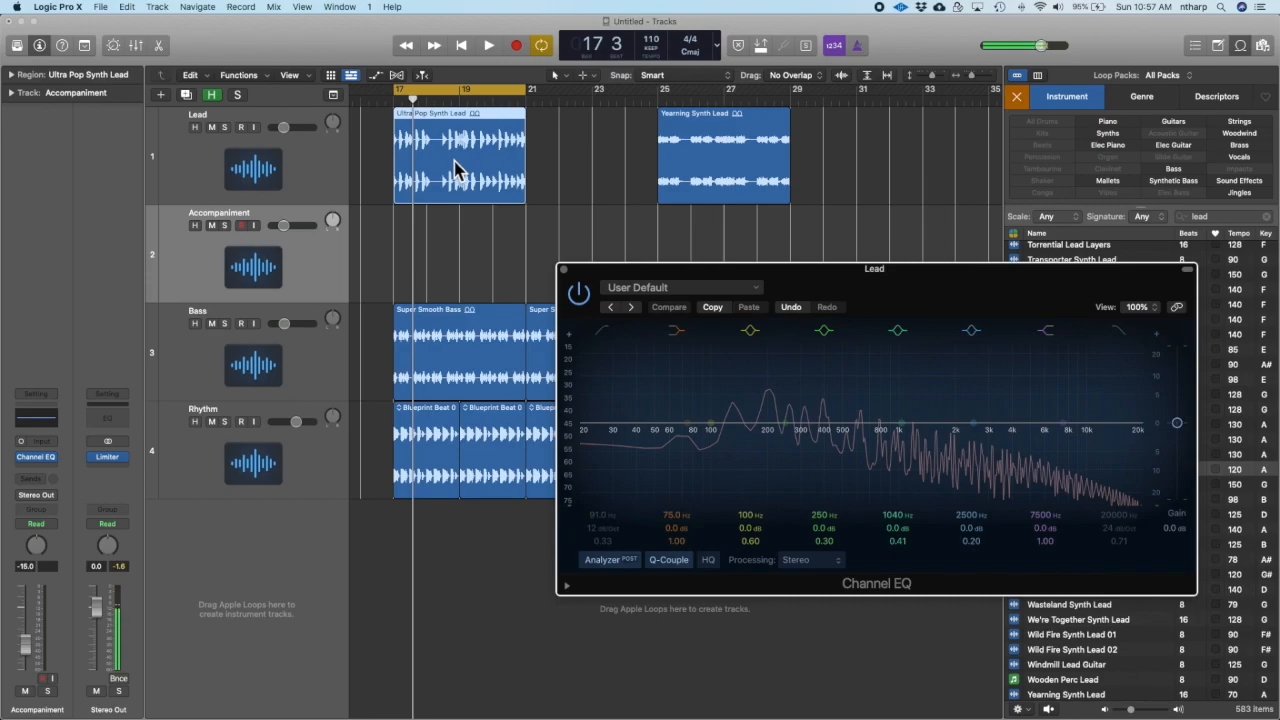
- Delete the Ultra Pop Synth Lead region from the Lead track
{"action": "left_click", "coordinate": [702, 158]}
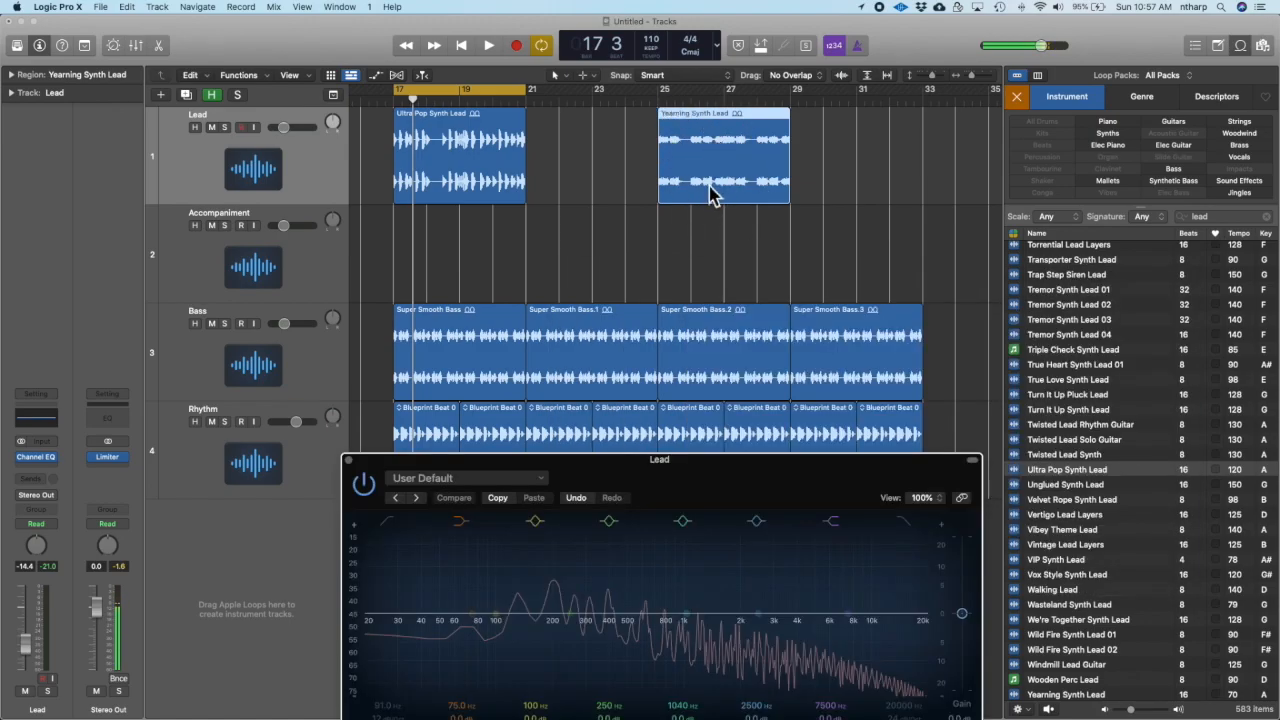
{"action": "left_click", "coordinate": [466, 164]}
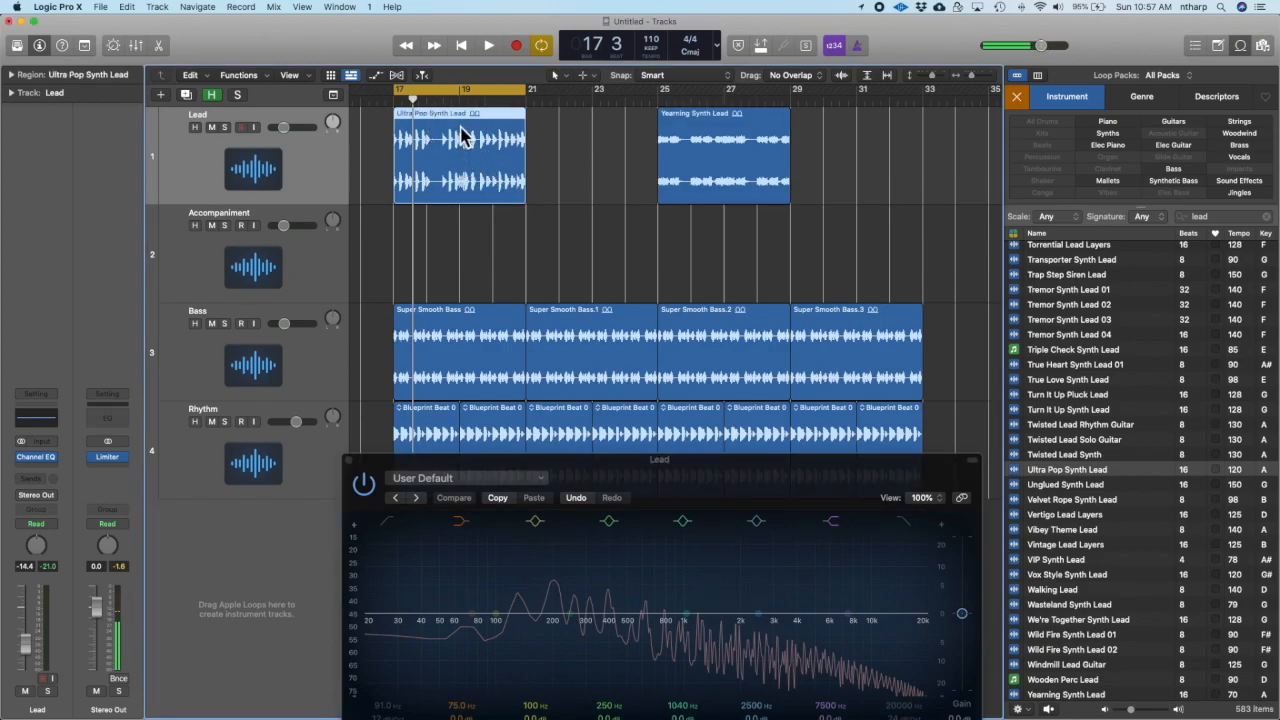
{"action": "key", "text": "Delete"}
{"action": "left_click_drag", "start_coordinate": [769, 480], "coordinate": [757, 430]}
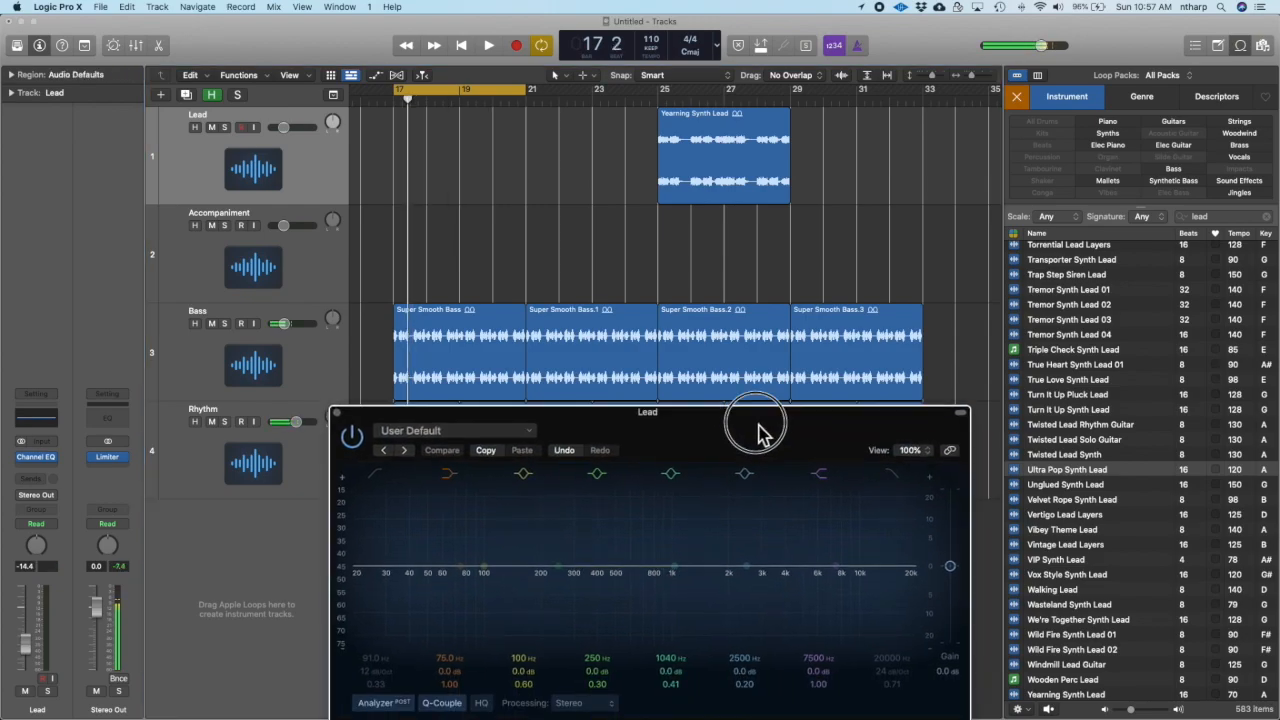
- Audition the Turn It Up Pluck Lead loop against the Bass and Rhythm tracks
{"action": "key", "text": "space"}
{"action": "left_click", "coordinate": [1090, 397]}
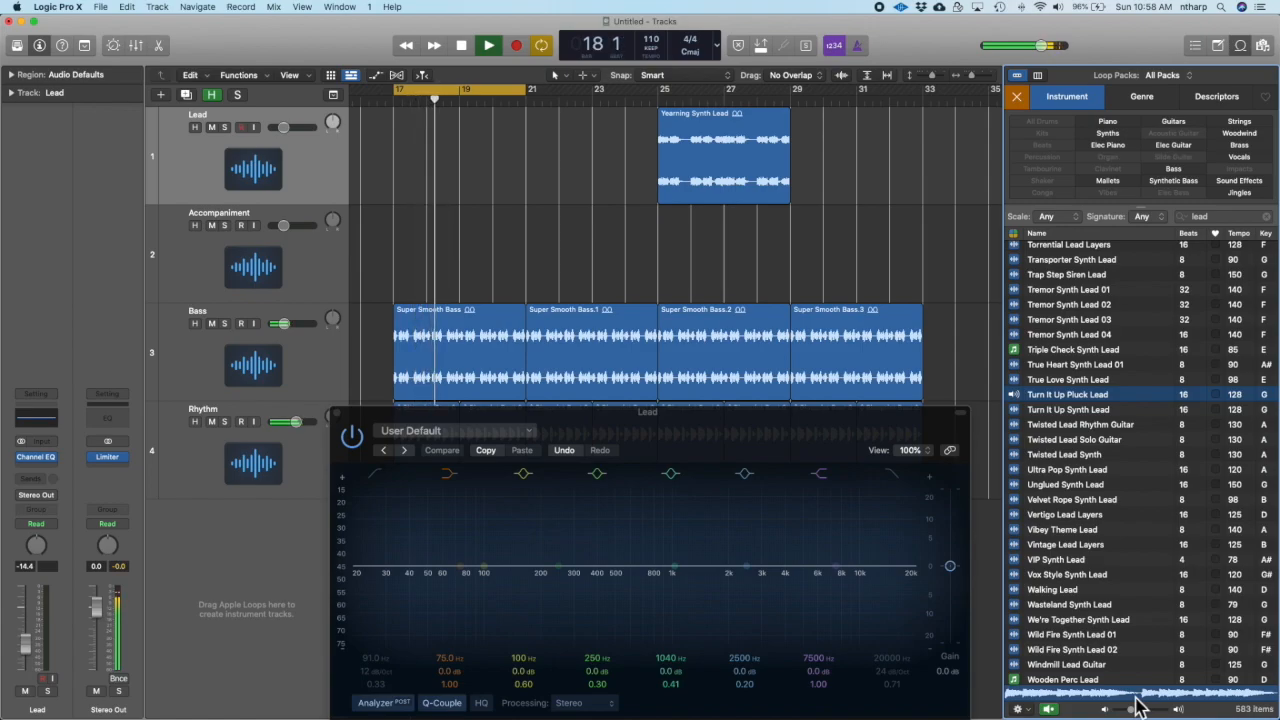
{"action": "key", "text": "space"}
{"action": "left_click", "coordinate": [1066, 399]}
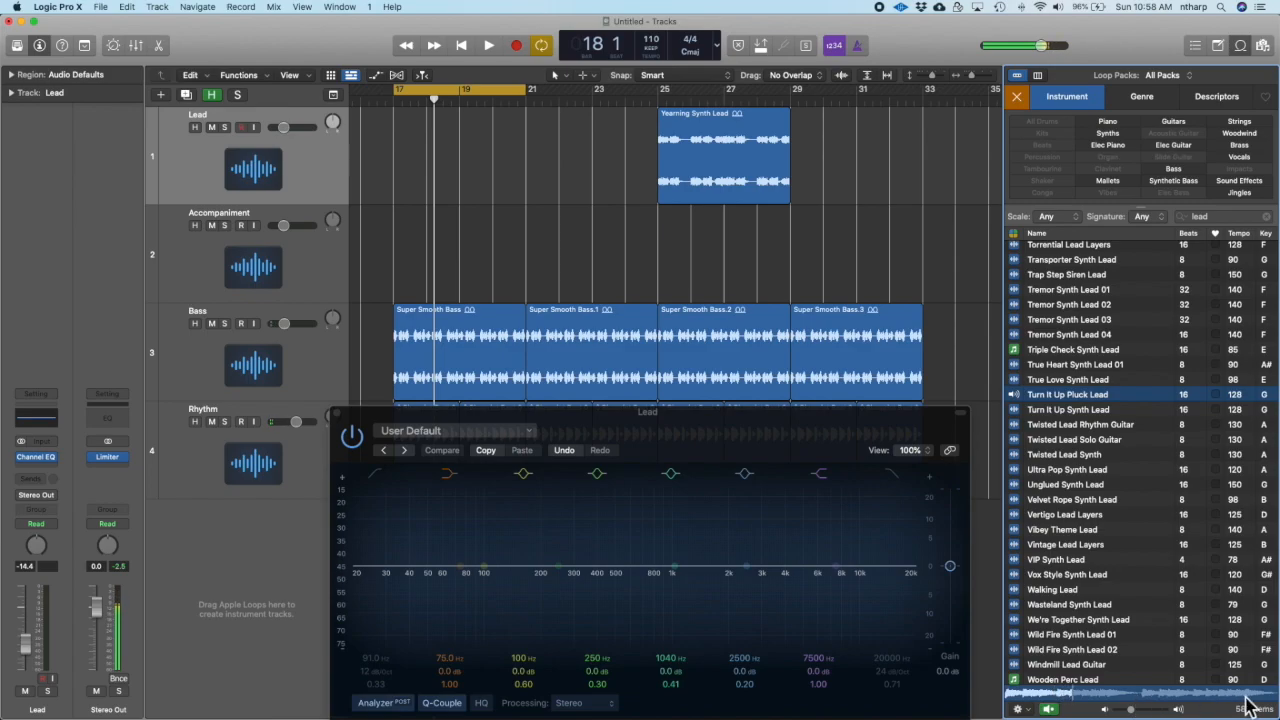
{"action": "key", "text": "space"}
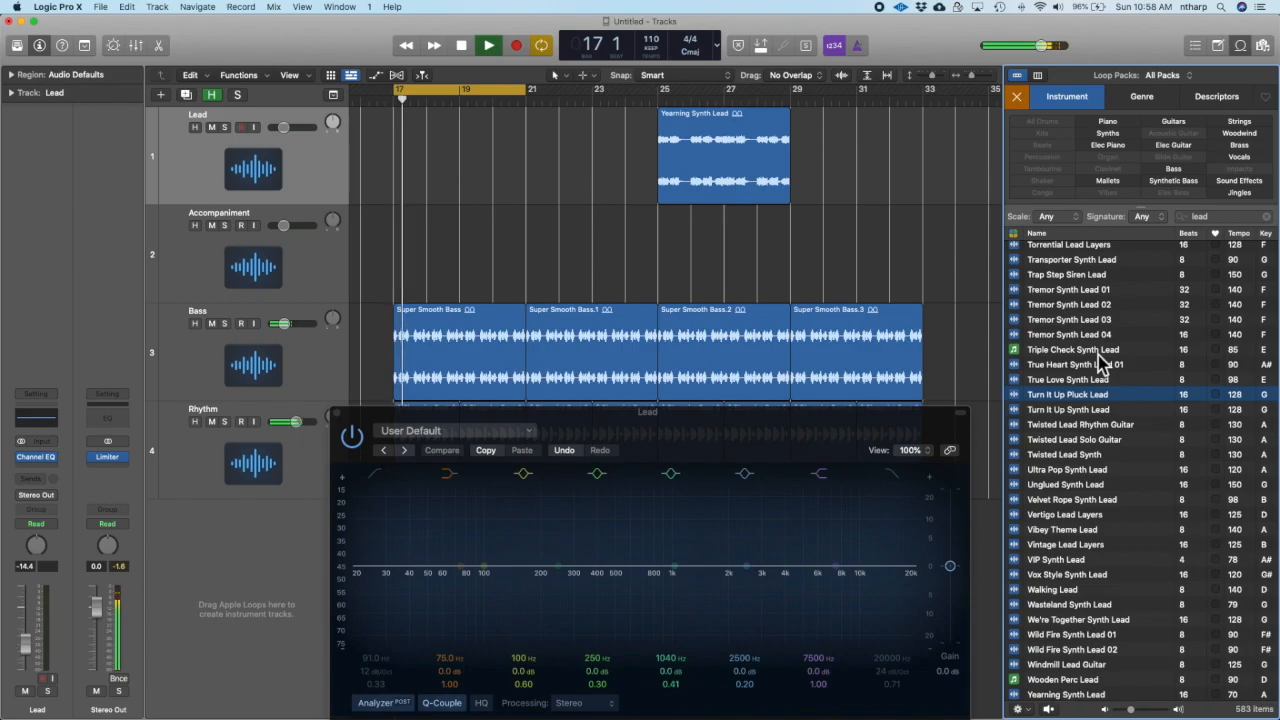
- Audition the Tremor Synth Lead 02 and 01 loops, and place Tremor Synth Lead 01 on the Lead track at bar 17
{"action": "left_click", "coordinate": [1069, 305]}
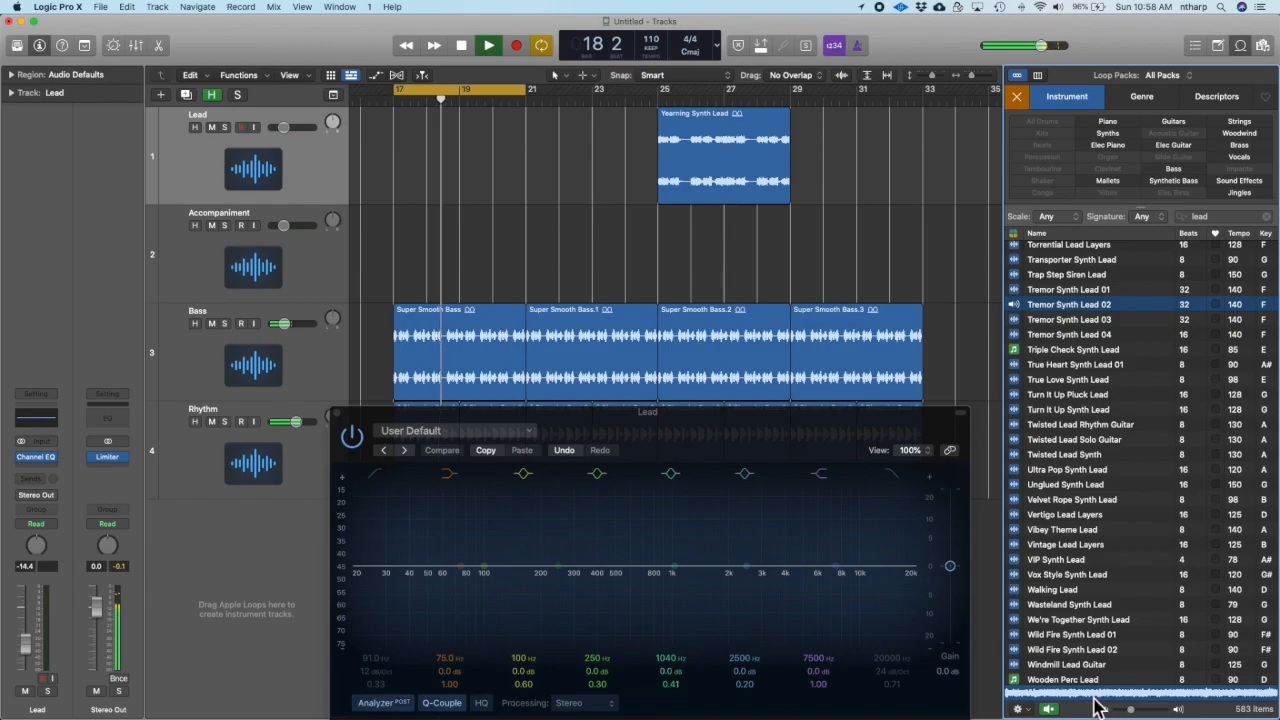
{"action": "left_click", "coordinate": [1093, 290]}
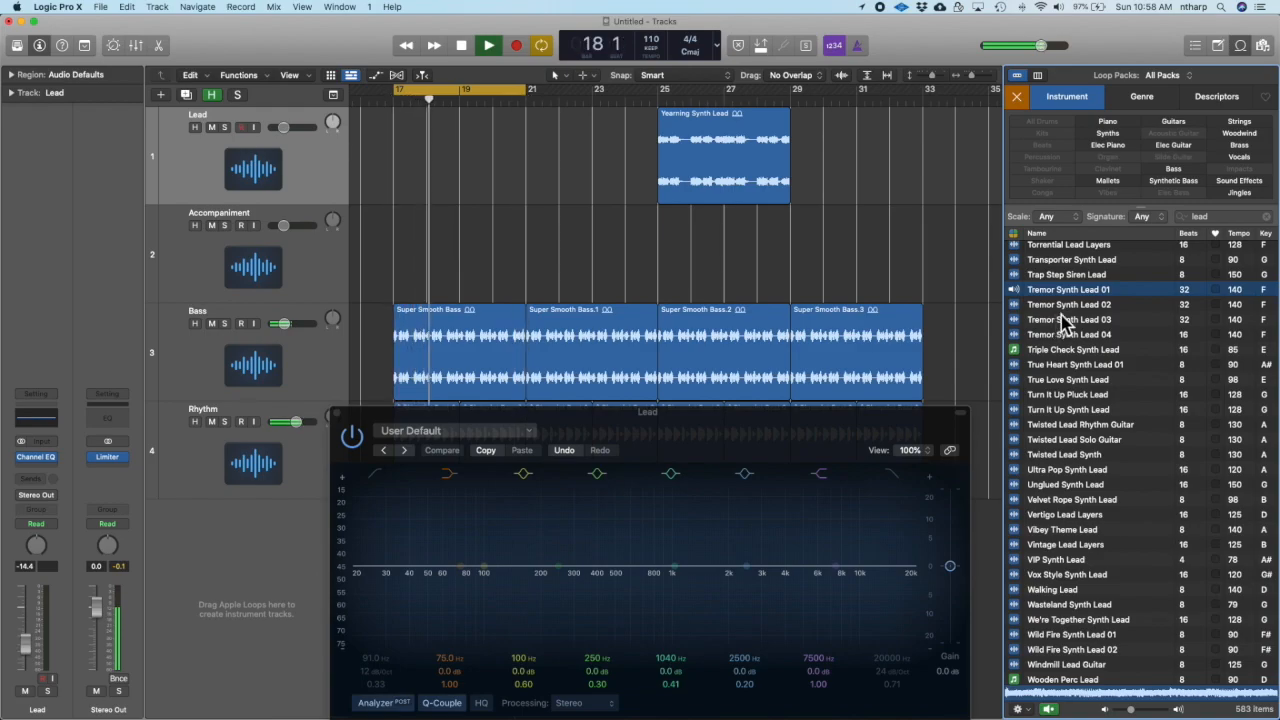
{"action": "left_click_drag", "start_coordinate": [1066, 296], "coordinate": [408, 172]}
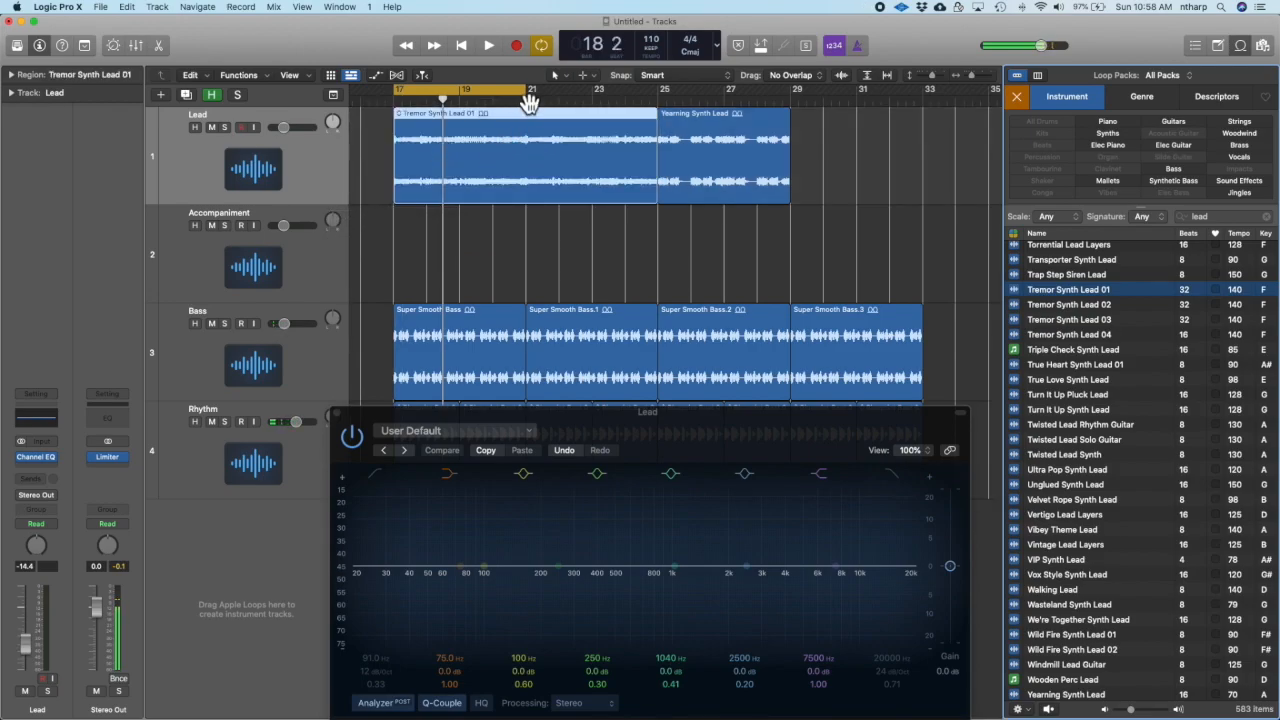
- Extend the cycle range to bars 17 to 25 and play the Tremor Synth Lead 01 region to examine its spectrum
{"action": "left_click_drag", "start_coordinate": [538, 99], "coordinate": [657, 110]}
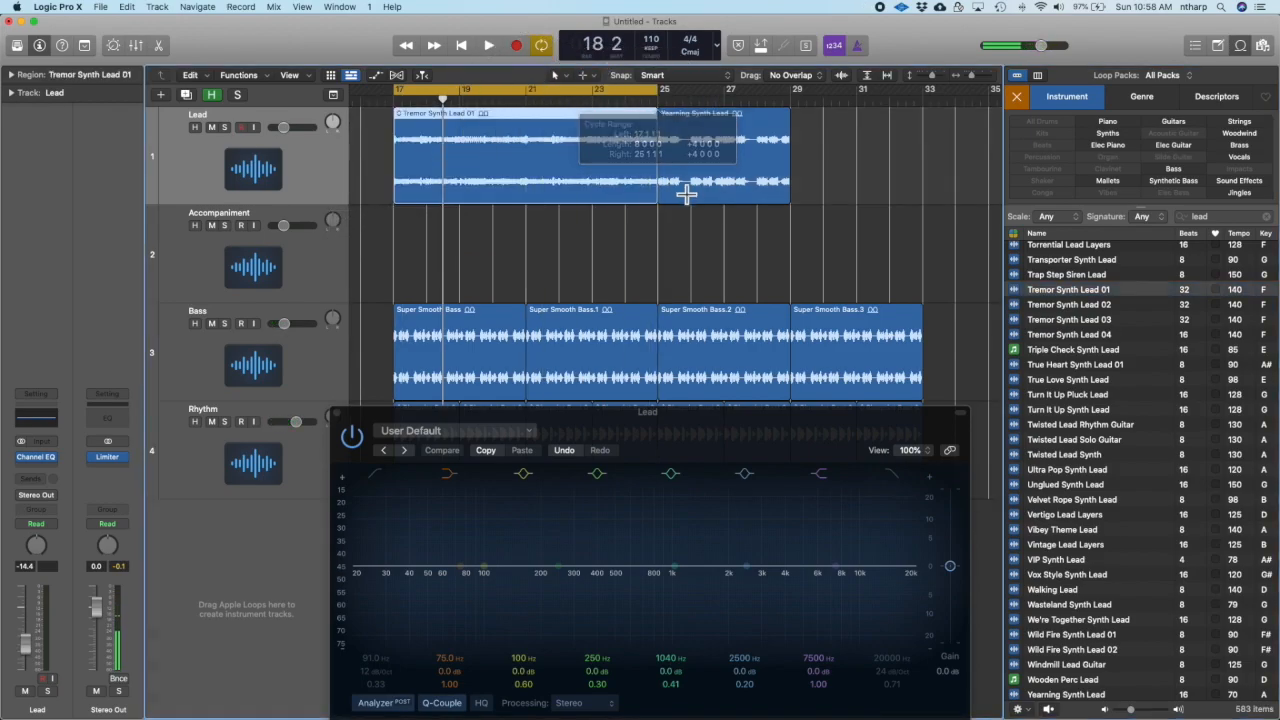
{"action": "key", "text": "space"}
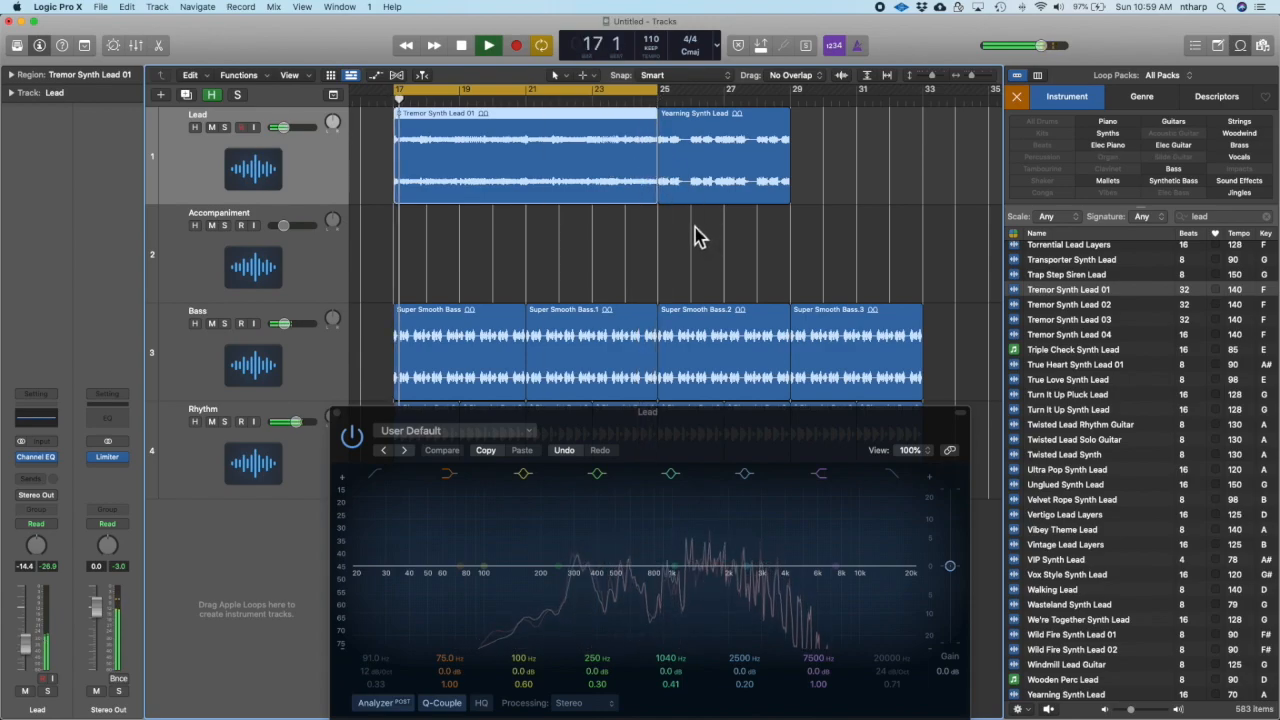
{"action": "key", "text": "space"}
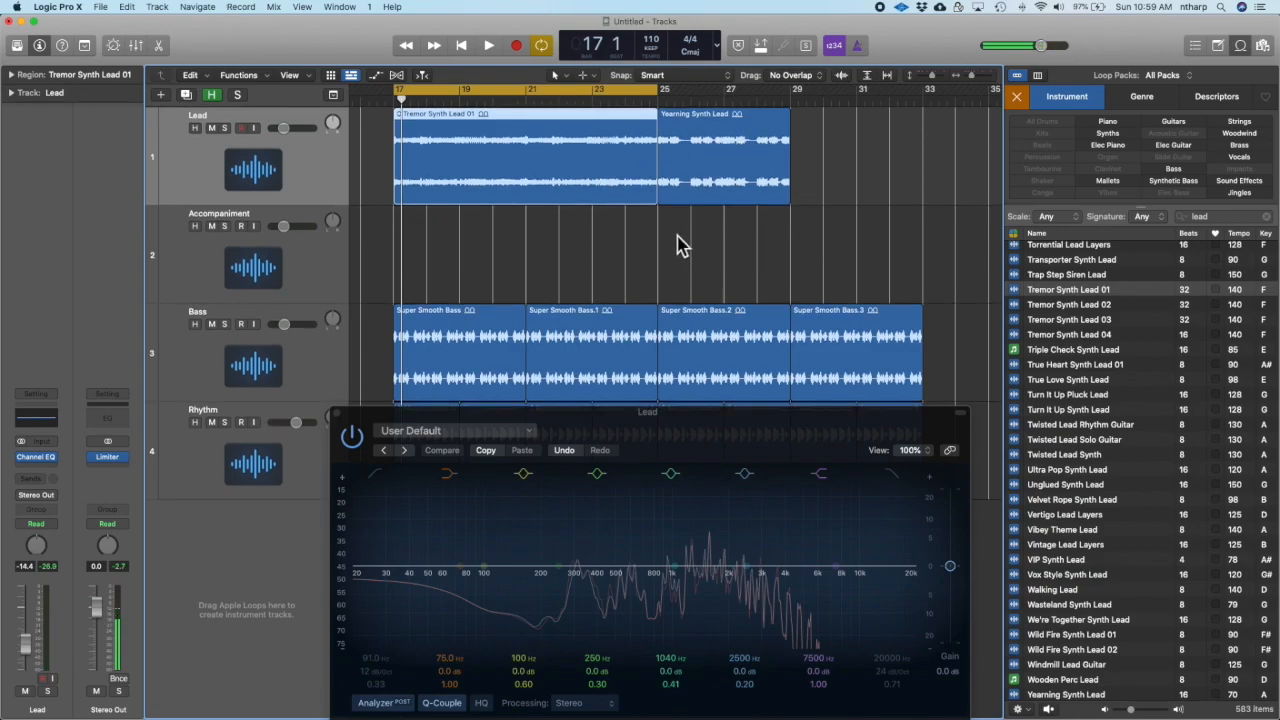
- Move the Tremor Synth Lead 01 region to bar 29 on the Lead track and audition the Transporter Synth Lead loop with Bass and Rhythm
{"action": "scroll", "coordinate": [678, 244], "scroll_direction": "left", "scroll_amount": 1}
{"action": "left_click_drag", "start_coordinate": [548, 130], "coordinate": [946, 130]}
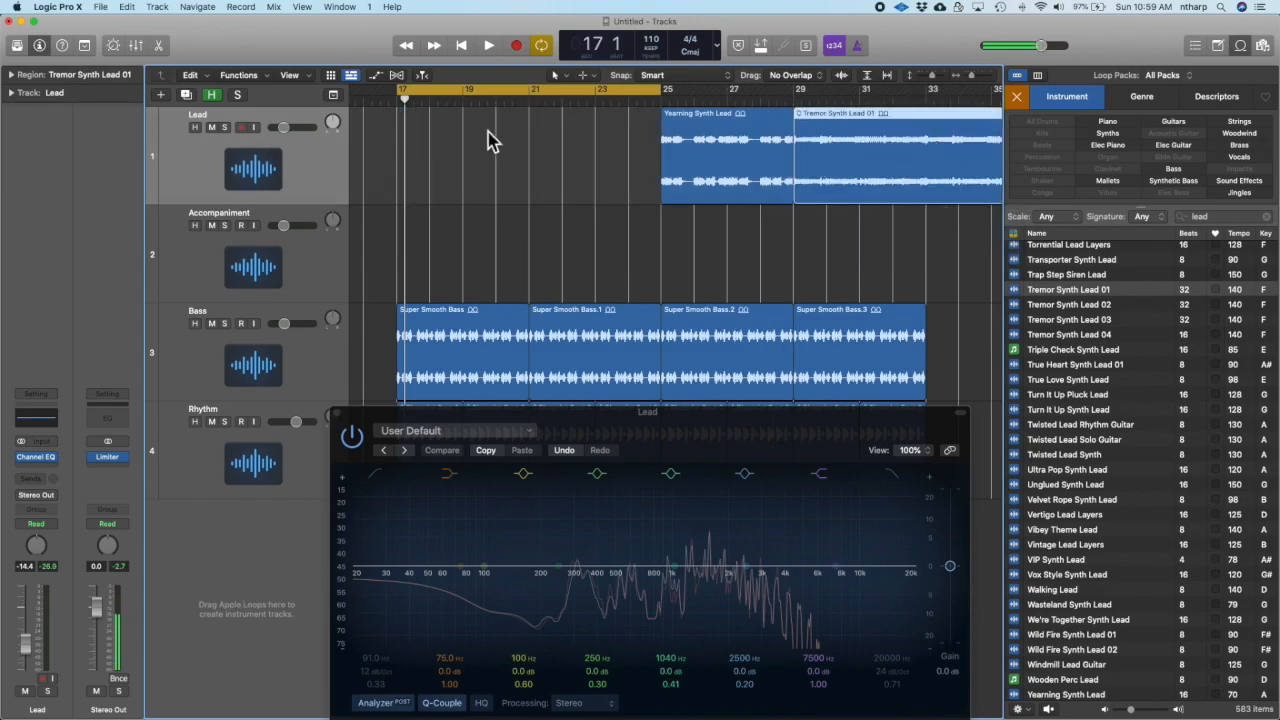
{"action": "left_click", "coordinate": [1070, 260]}
{"action": "scroll", "coordinate": [1085, 300], "scroll_direction": "up", "scroll_amount": 2}
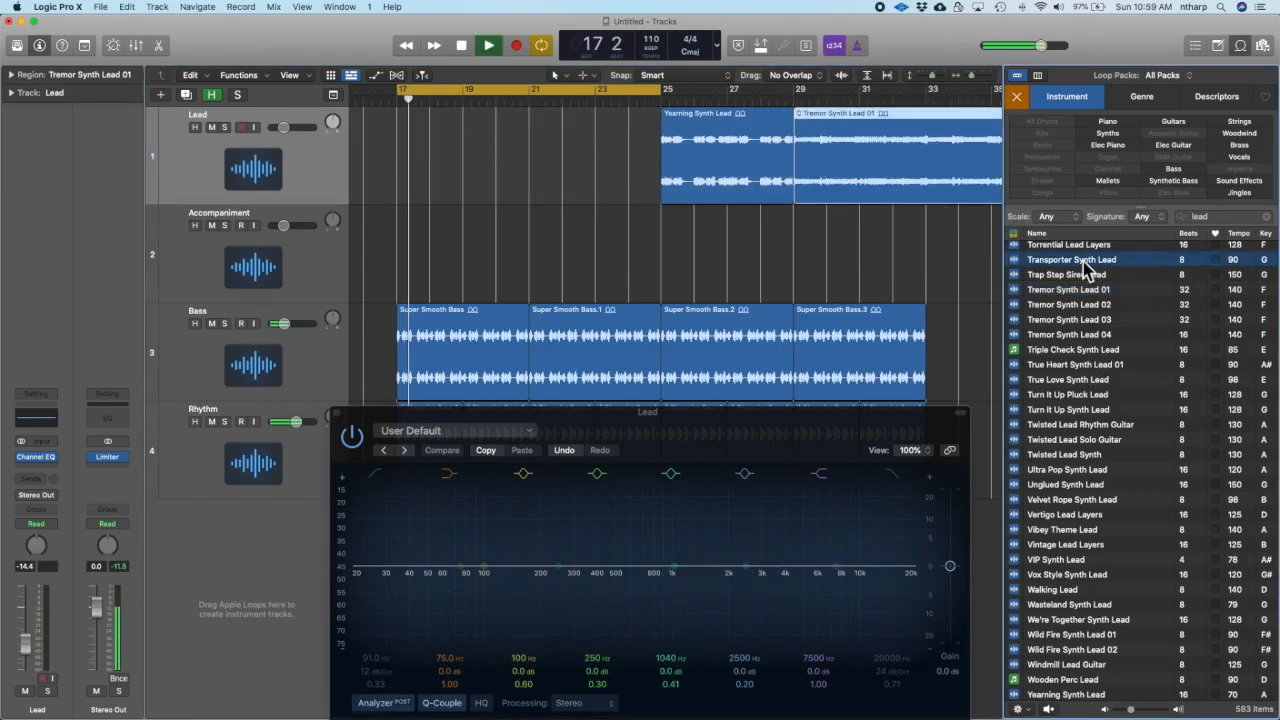
{"action": "scroll", "coordinate": [1097, 377], "scroll_direction": "up", "scroll_amount": 3}
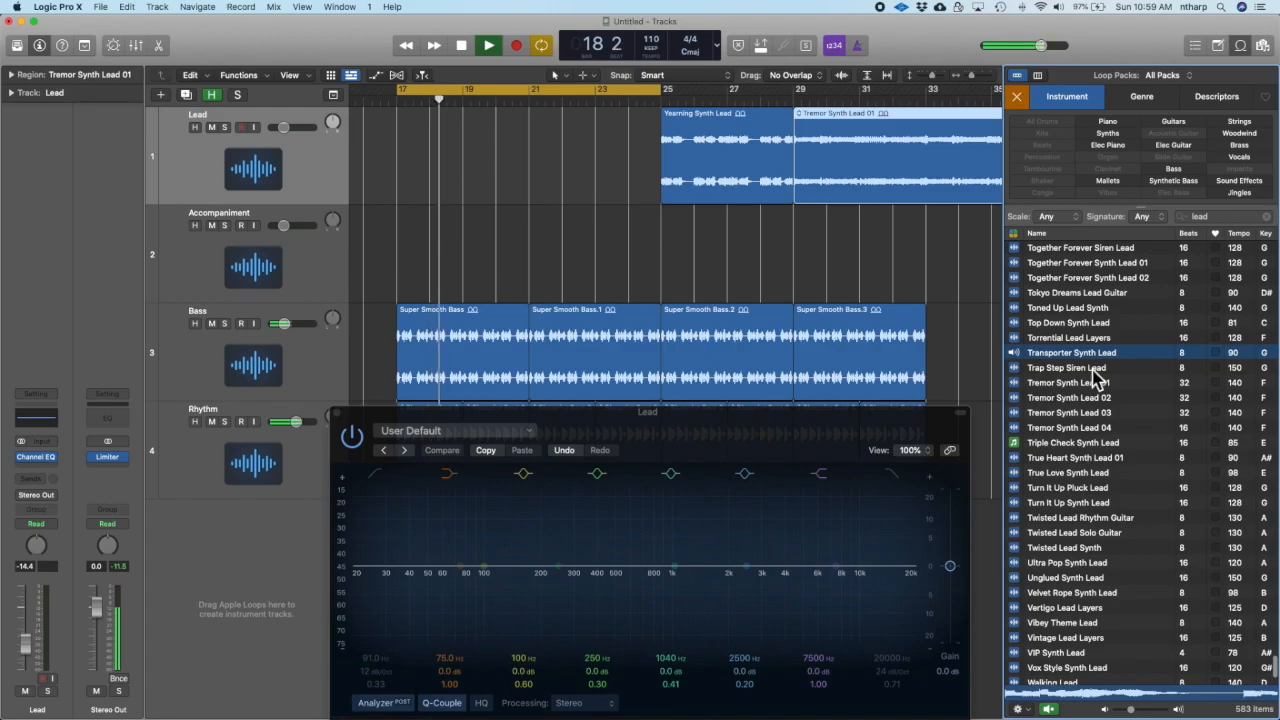
{"action": "scroll", "coordinate": [1097, 377], "scroll_direction": "up", "scroll_amount": 10}
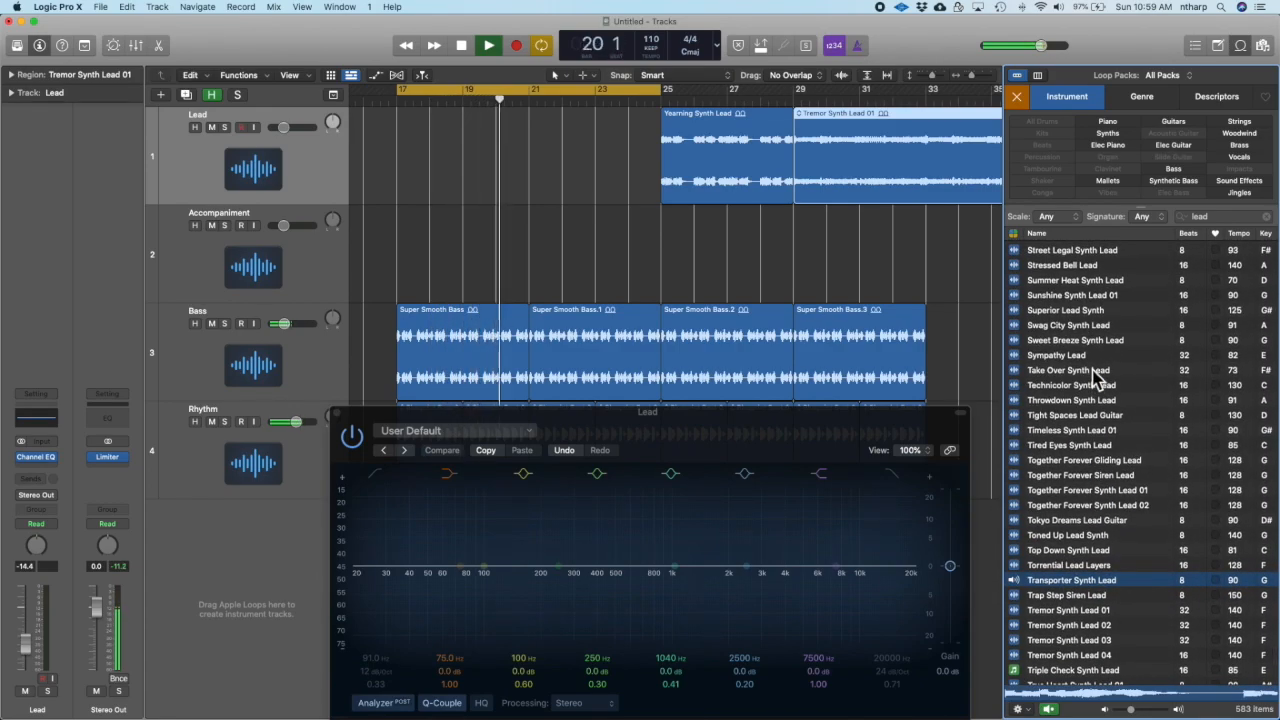
{"action": "scroll", "coordinate": [1097, 372], "scroll_direction": "down", "scroll_amount": 2}
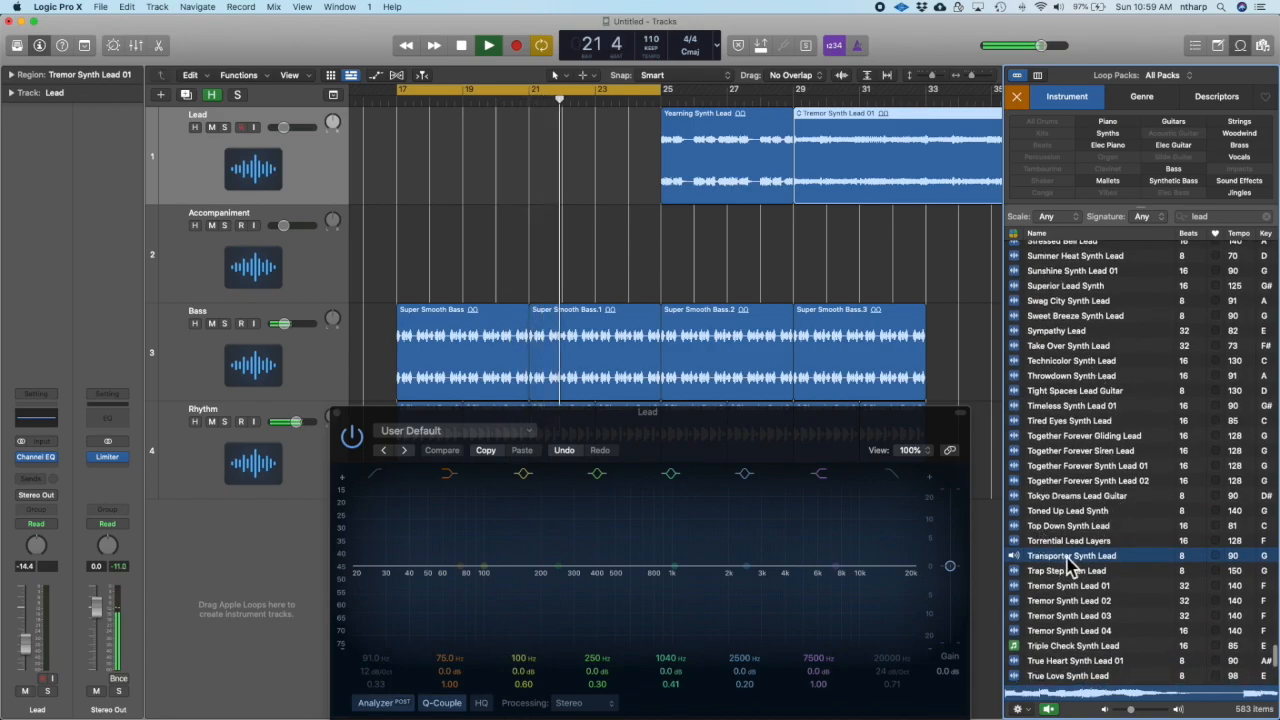
- Place the Transporter Synth Lead loop on the Lead track at bar 17 and repeat it three times to fill up to bar 25
{"action": "left_click_drag", "start_coordinate": [1067, 560], "coordinate": [406, 145]}
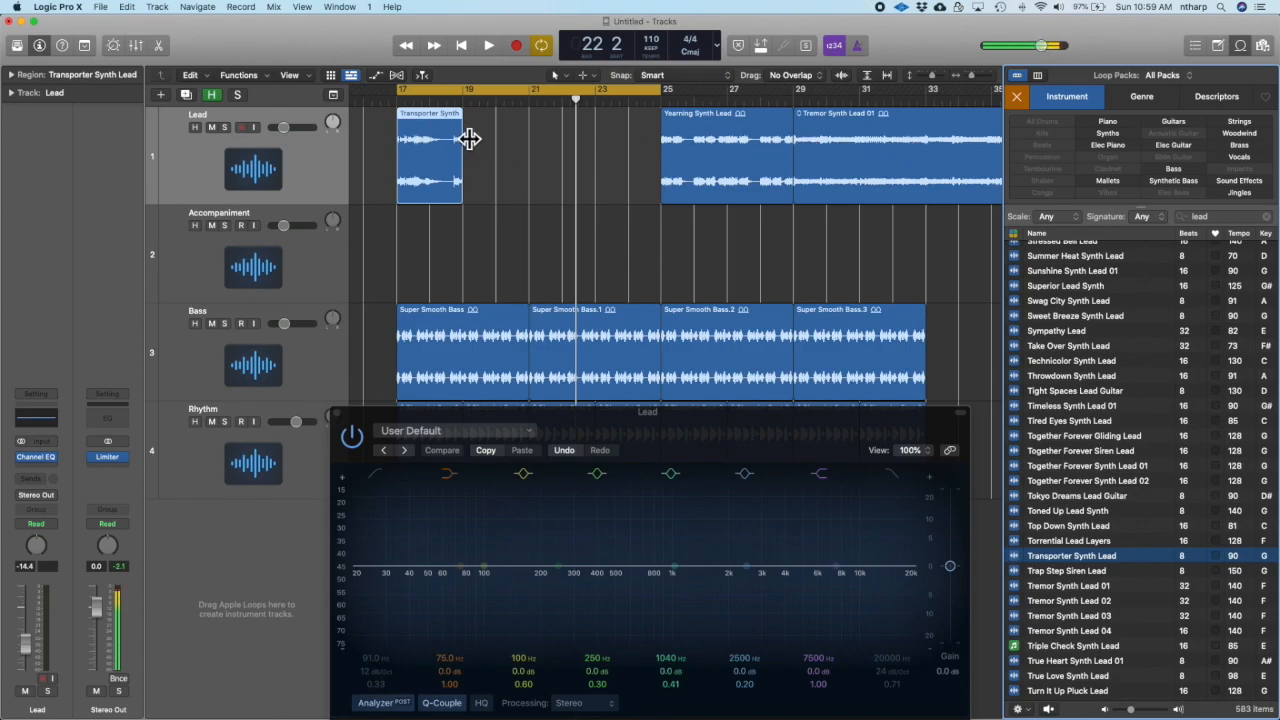
{"action": "key", "text": "super+r"}
{"action": "key", "text": "super+r"}
{"action": "key", "text": "super+r"}
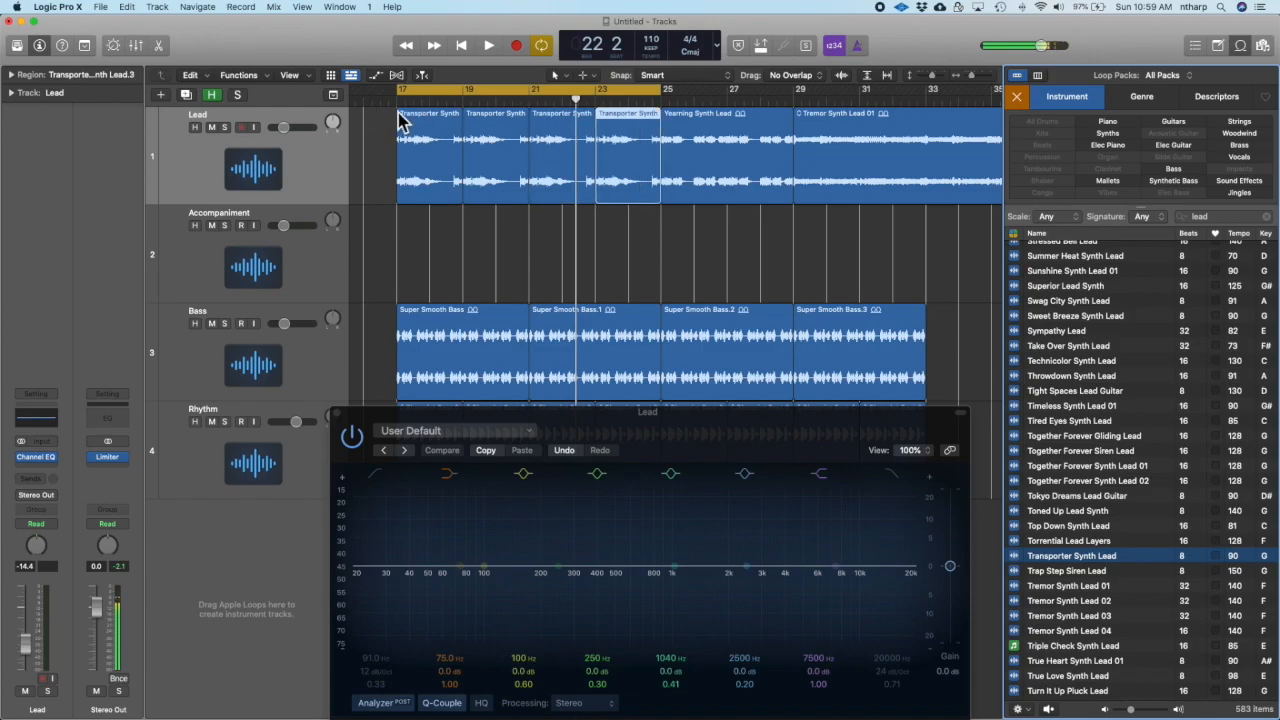
- Play the Transporter Synth Lead regions over bars 17 to 25 and examine their spectrum in the Lead Channel EQ
{"action": "key", "text": "space"}
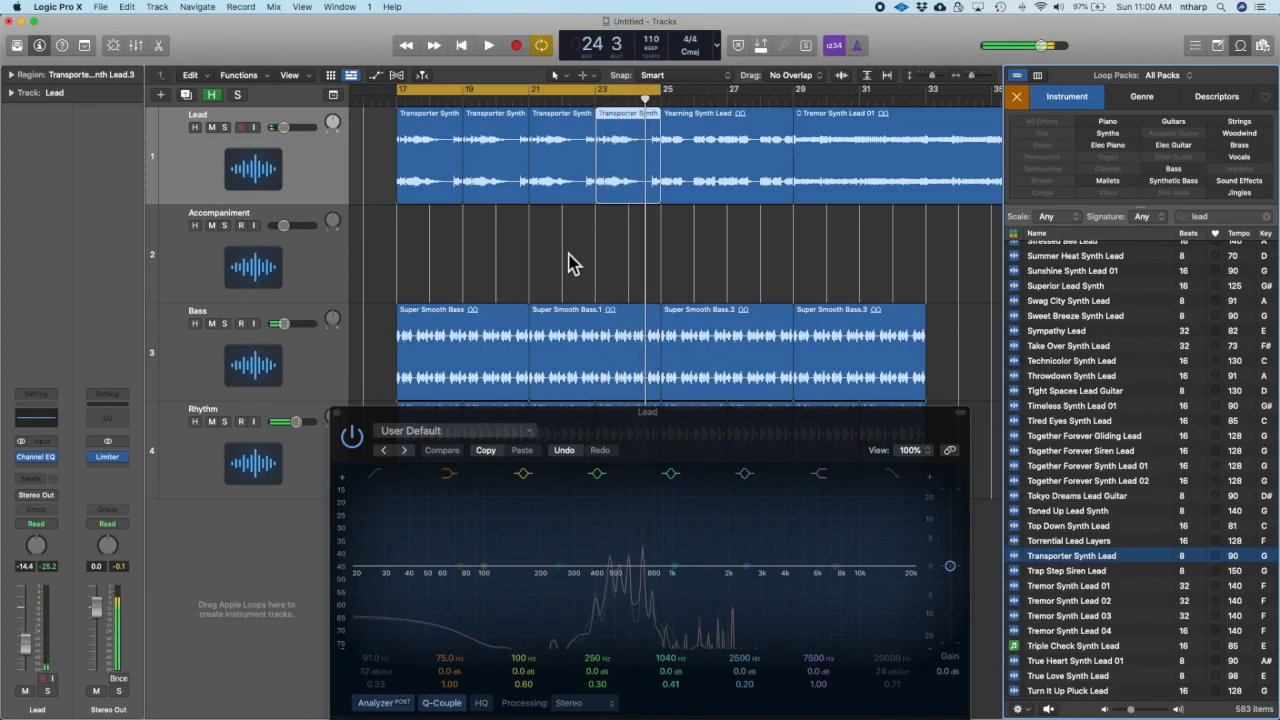
{"action": "left_click", "coordinate": [597, 233]}
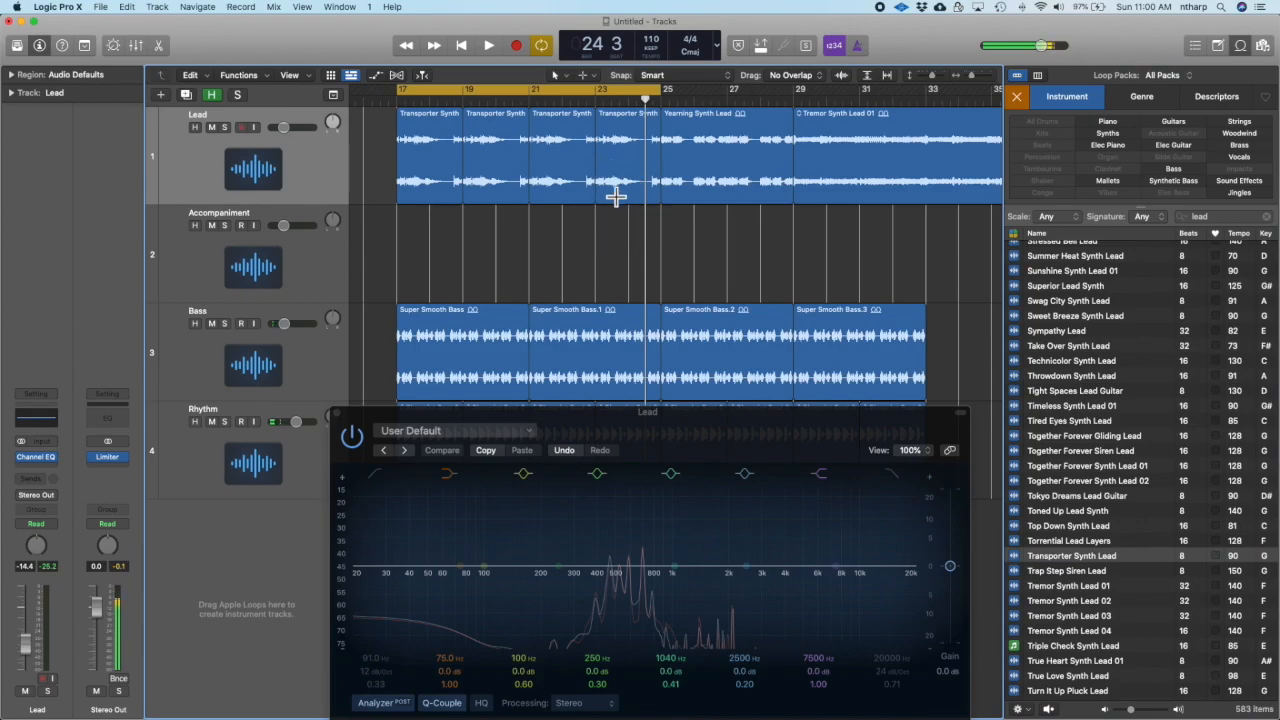
{"action": "left_click_drag", "start_coordinate": [436, 227], "coordinate": [641, 197]}
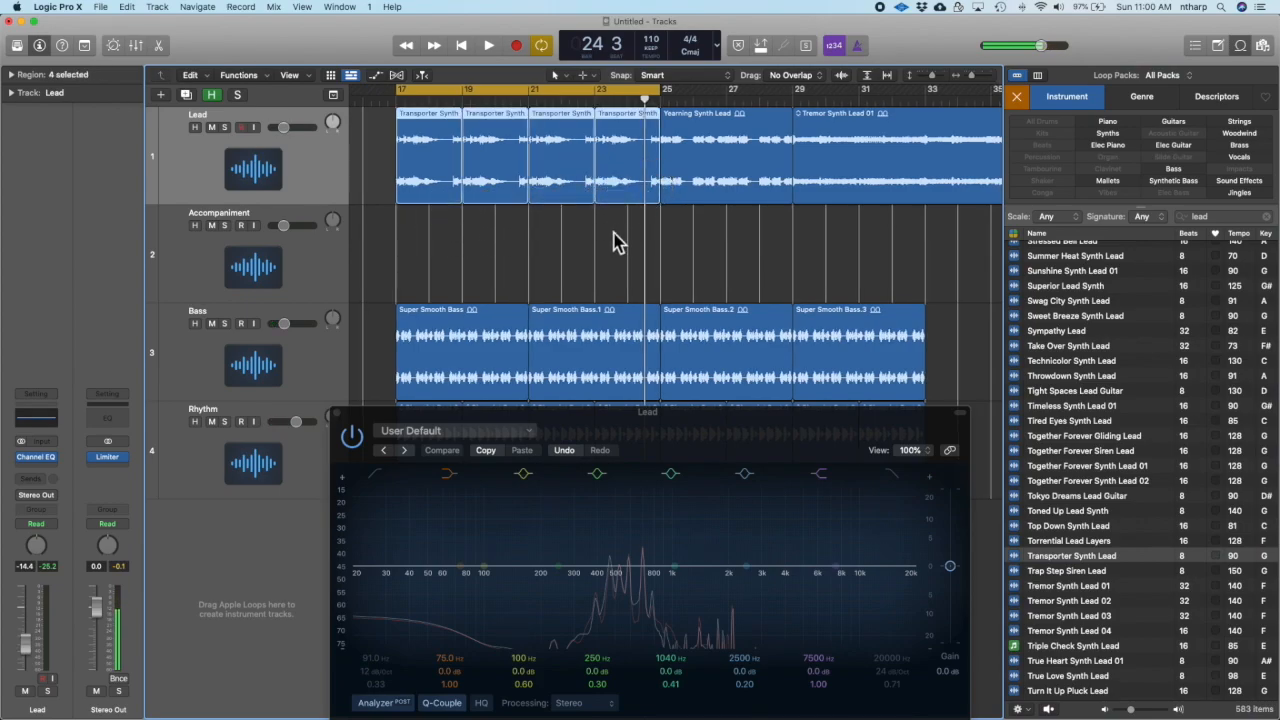
{"action": "left_click", "coordinate": [613, 231]}
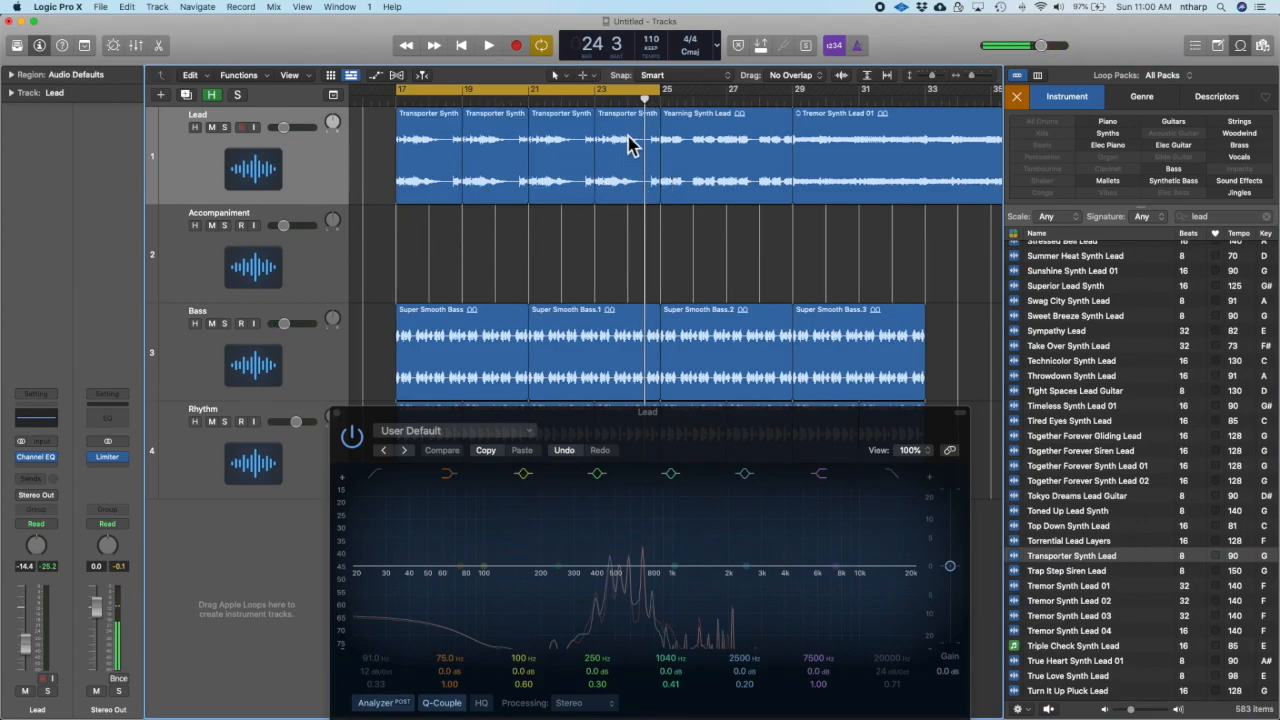
{"action": "key", "text": "space"}
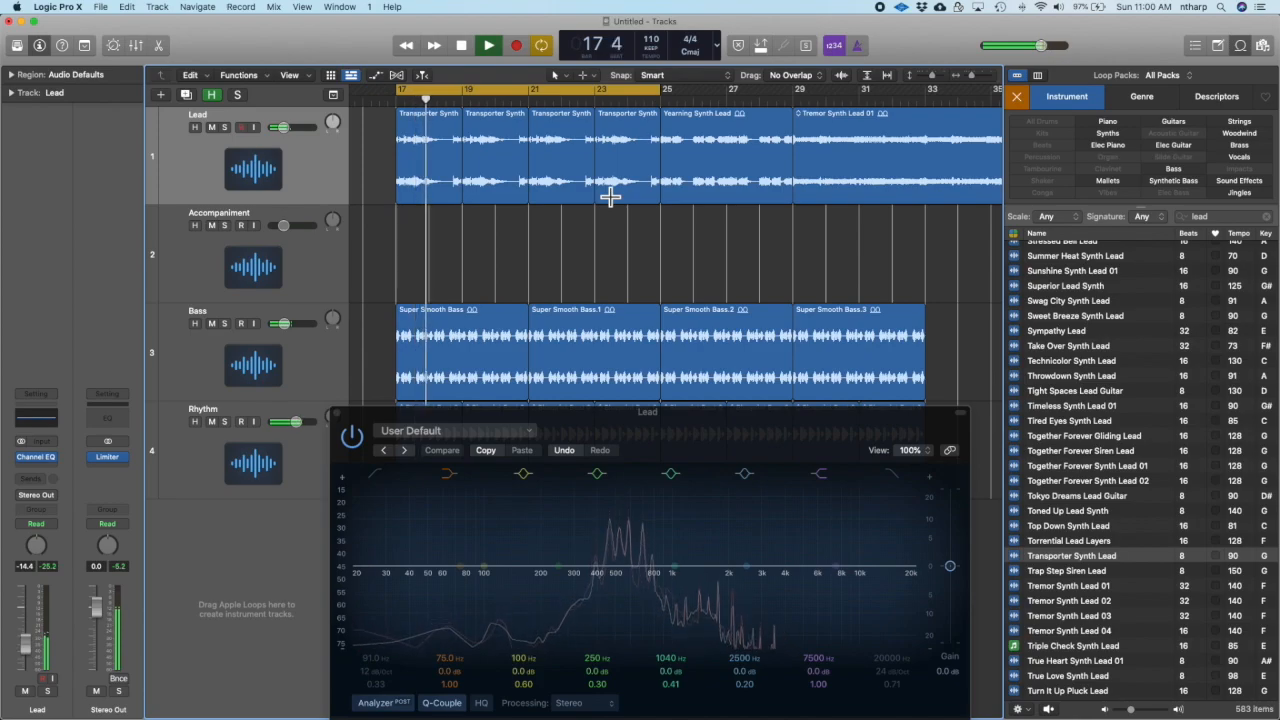
- Play the Tremor Synth Lead 01 region from bar 29 and the Yearning Synth Lead region from bar 25 to compare their spectra
{"action": "key", "text": "space"}
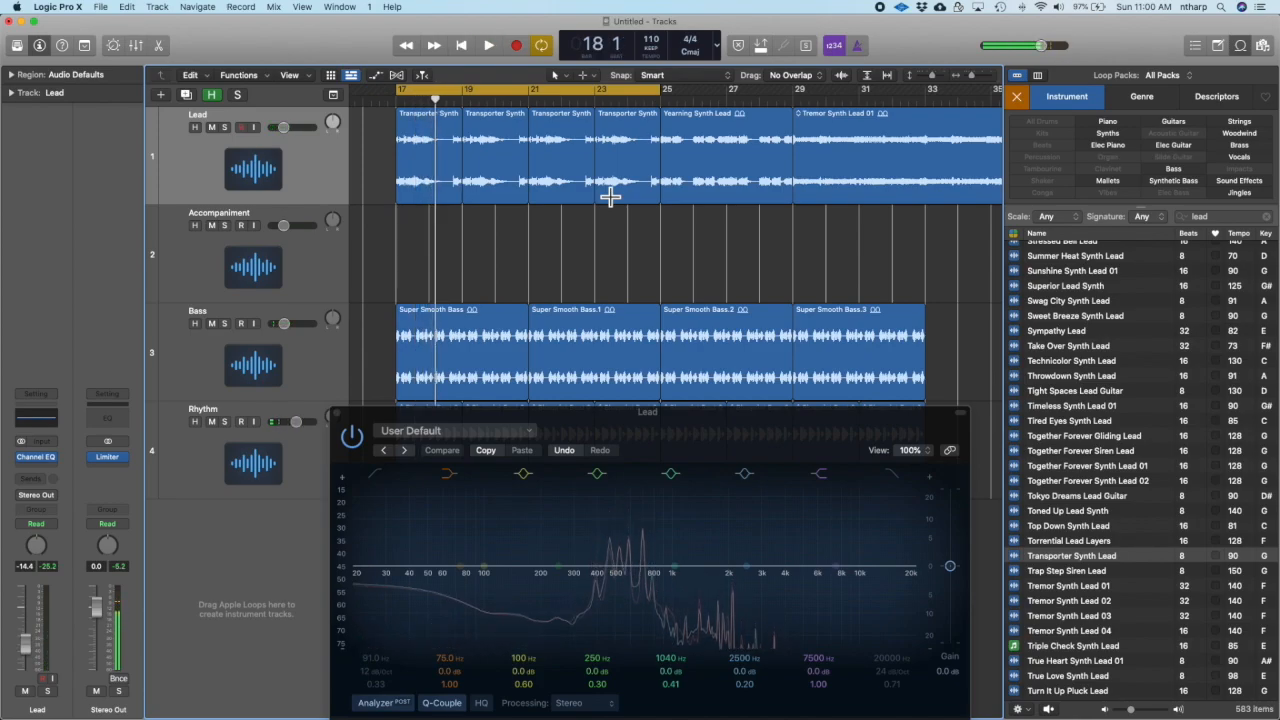
{"action": "double_click", "coordinate": [797, 100]}
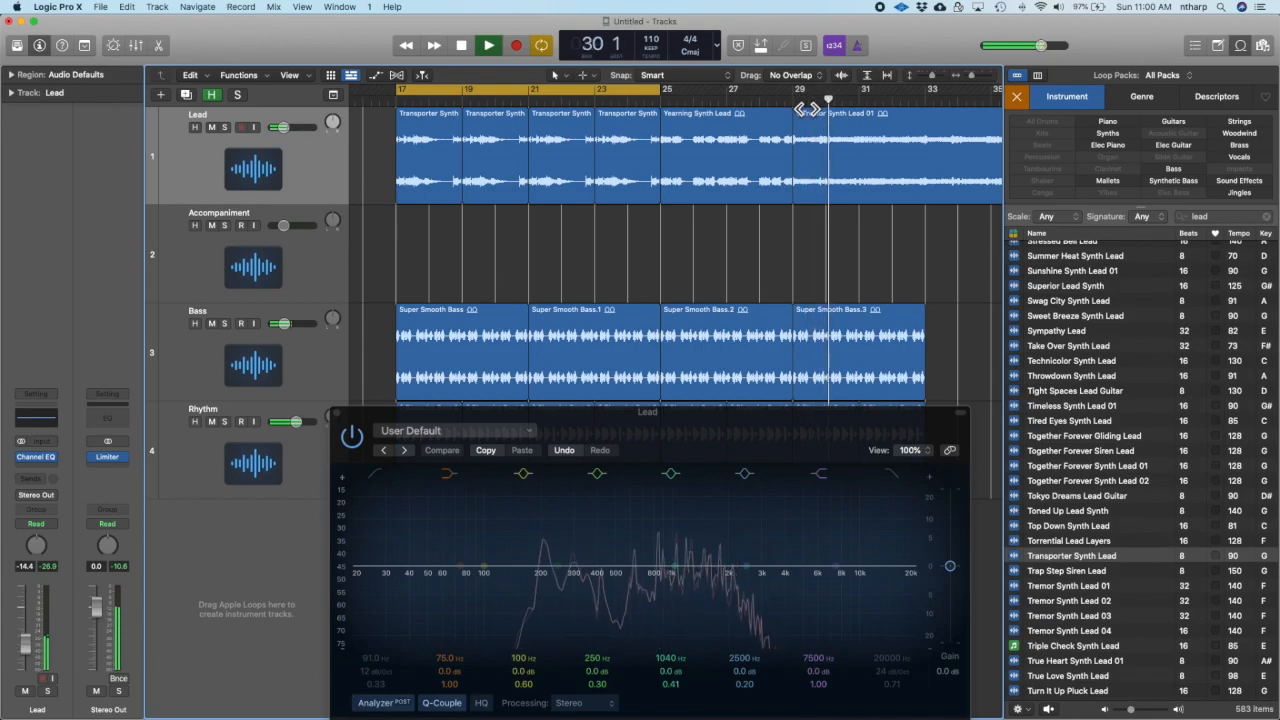
{"action": "key", "text": "Return"}
{"action": "left_click", "coordinate": [674, 100]}
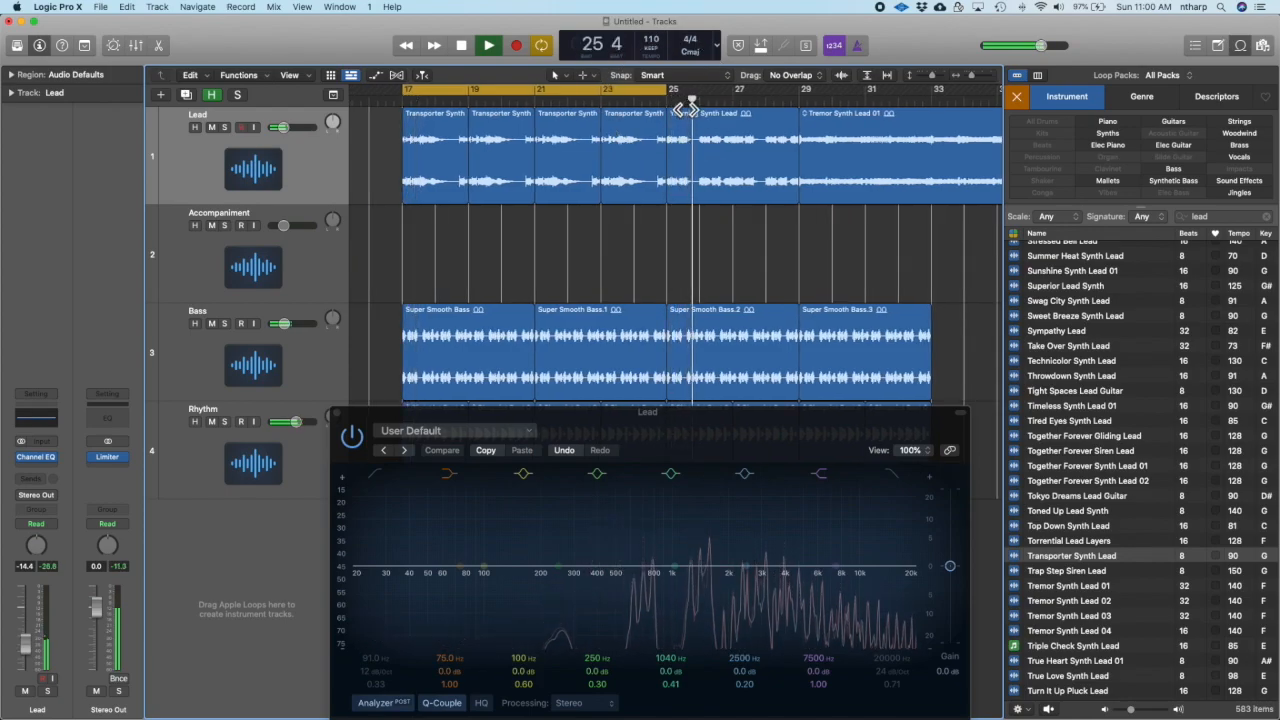
{"action": "key", "text": "space"}
- Extend the cycle range to bars 17 to 33 and play the lead regions inside it to compare their spectra
{"action": "left_click_drag", "start_coordinate": [680, 95], "coordinate": [934, 110]}
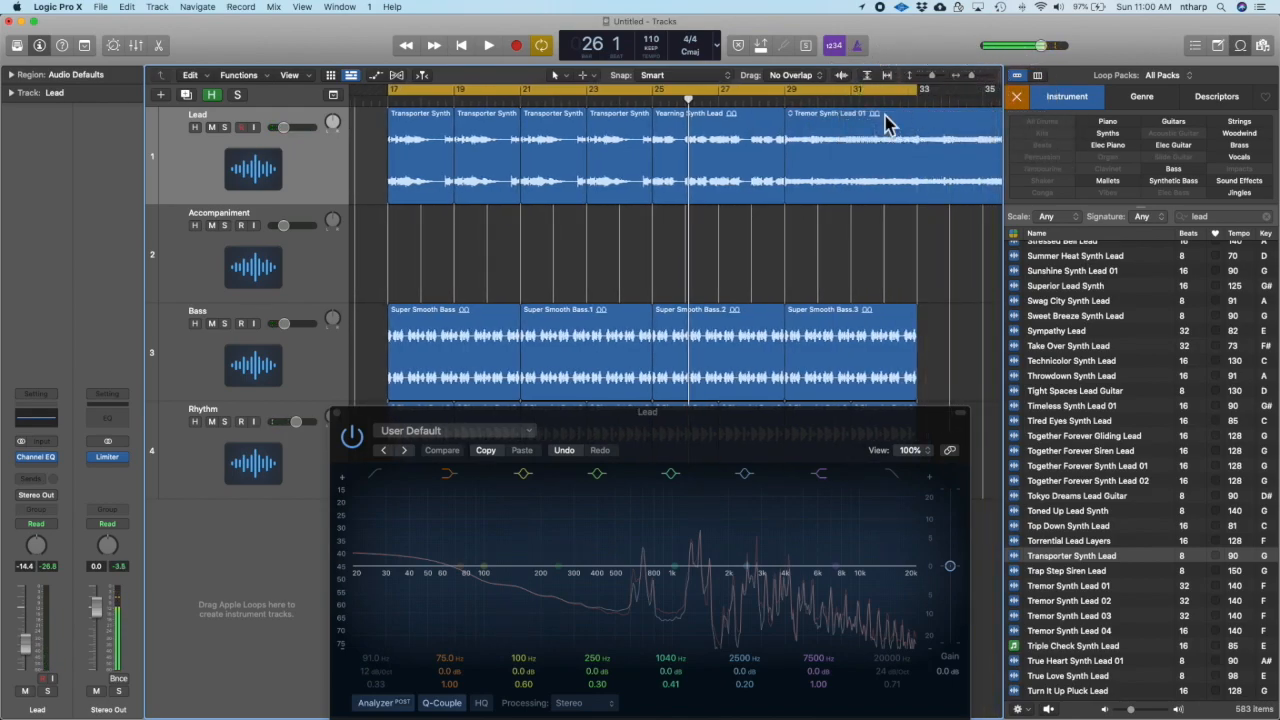
{"action": "double_click", "coordinate": [589, 102]}
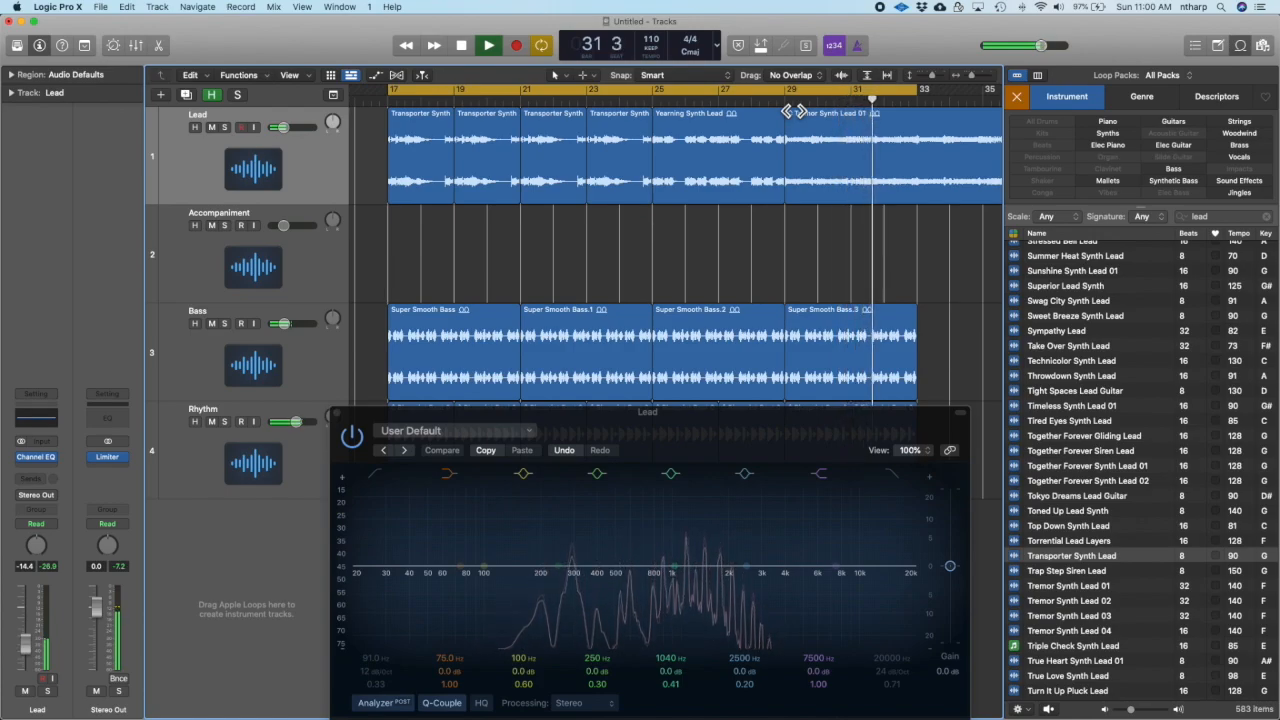
{"action": "key", "text": "space"}
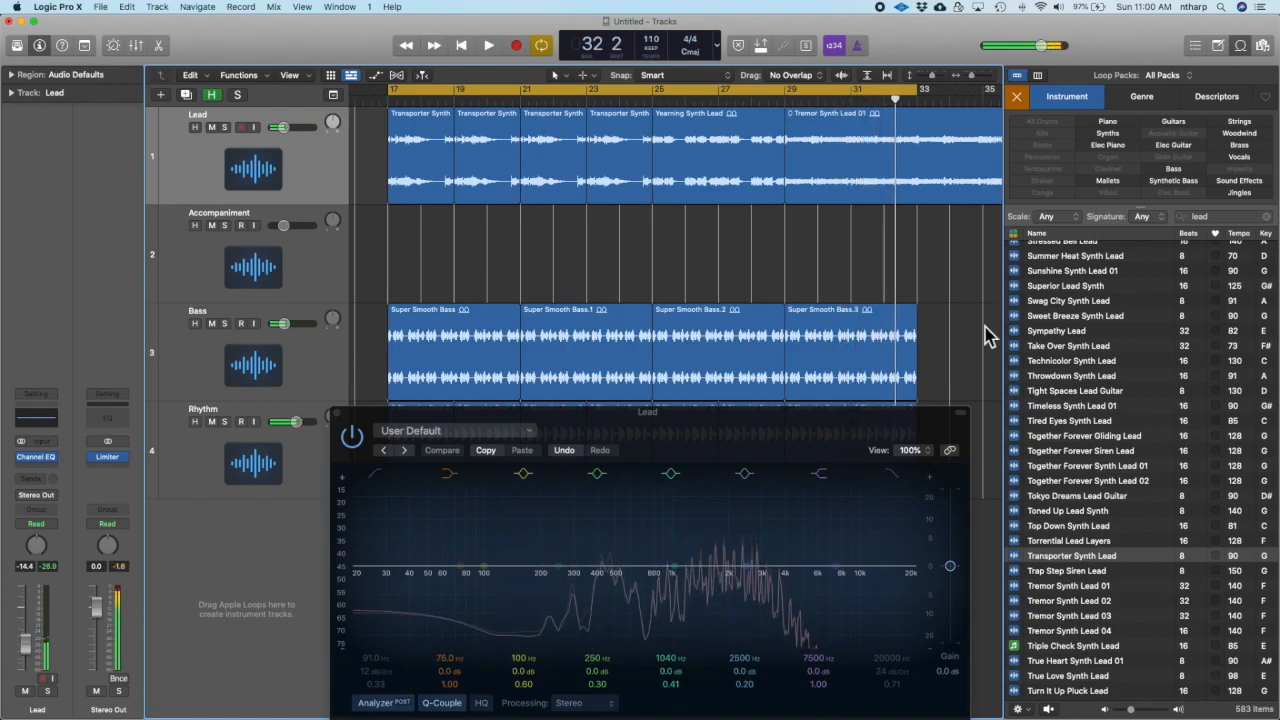
- Audition the Steady Atomizer Lead loop, place it at bar 17 on the Lead track and repeat it four times up to bar 27
{"action": "left_click_drag", "start_coordinate": [445, 425], "coordinate": [507, 540]}
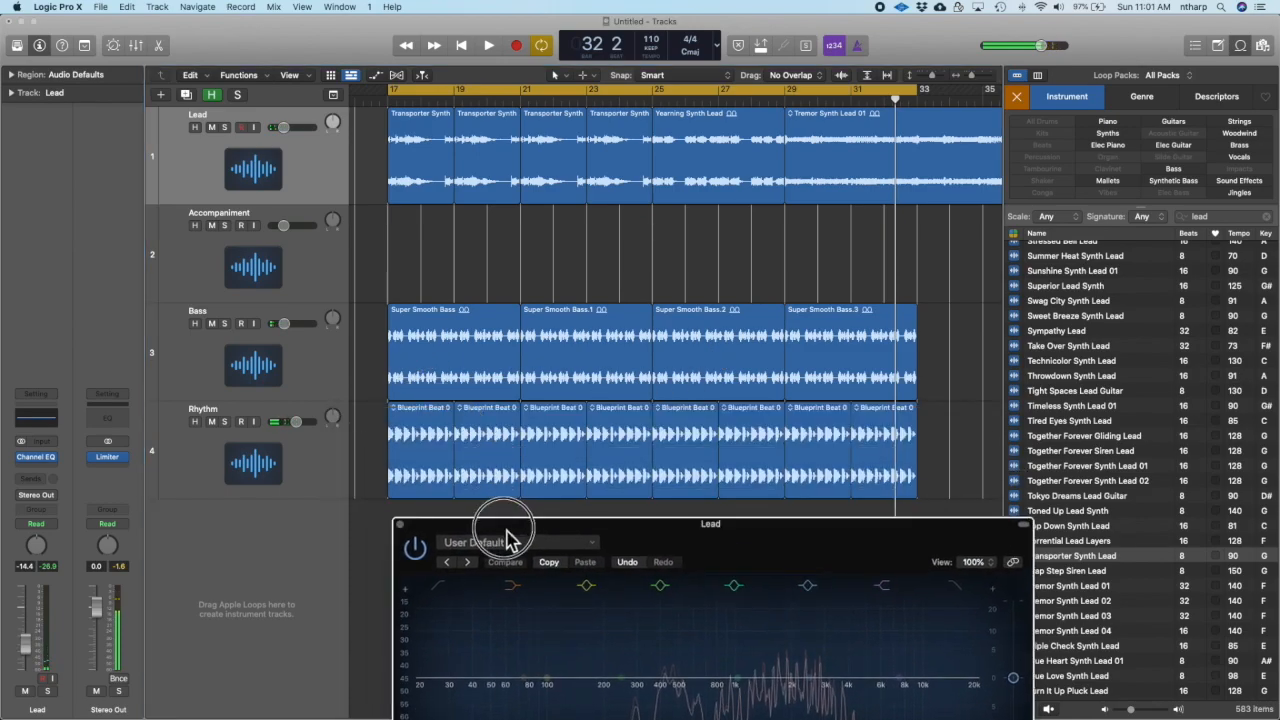
{"action": "left_click_drag", "start_coordinate": [590, 548], "coordinate": [545, 440]}
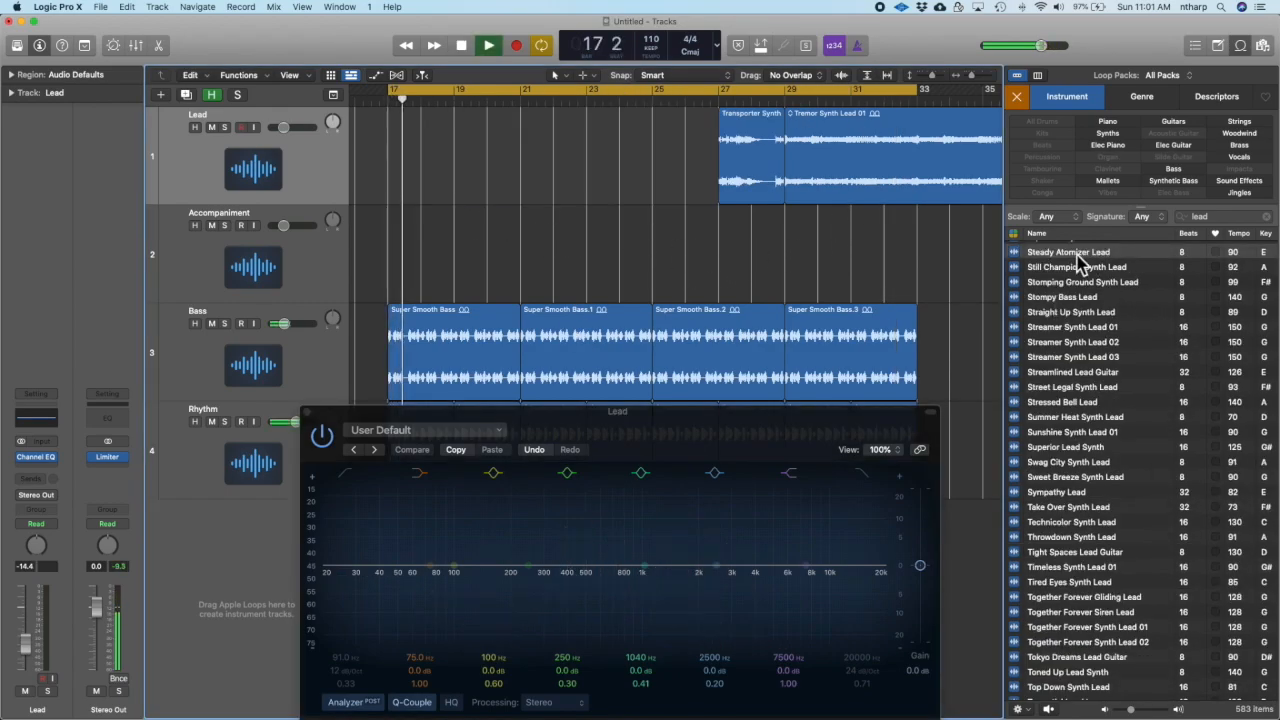
{"action": "left_click", "coordinate": [1077, 255]}
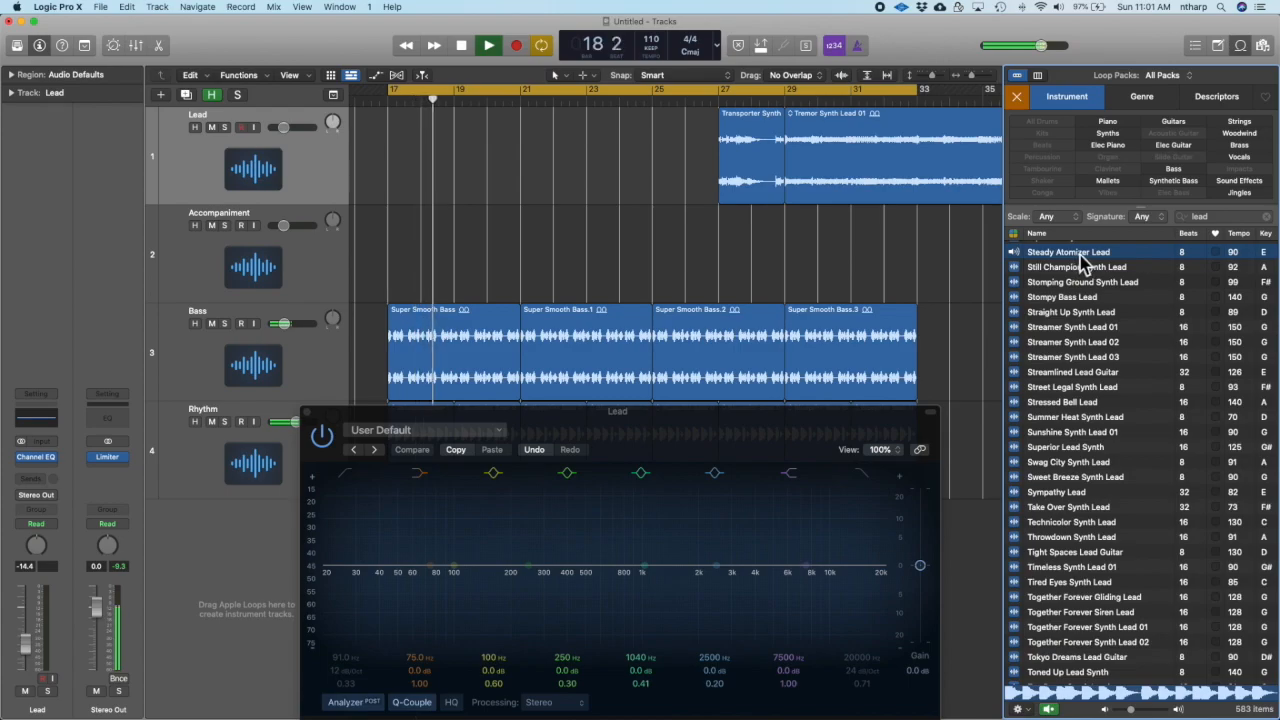
{"action": "left_click_drag", "start_coordinate": [1080, 262], "coordinate": [400, 166]}
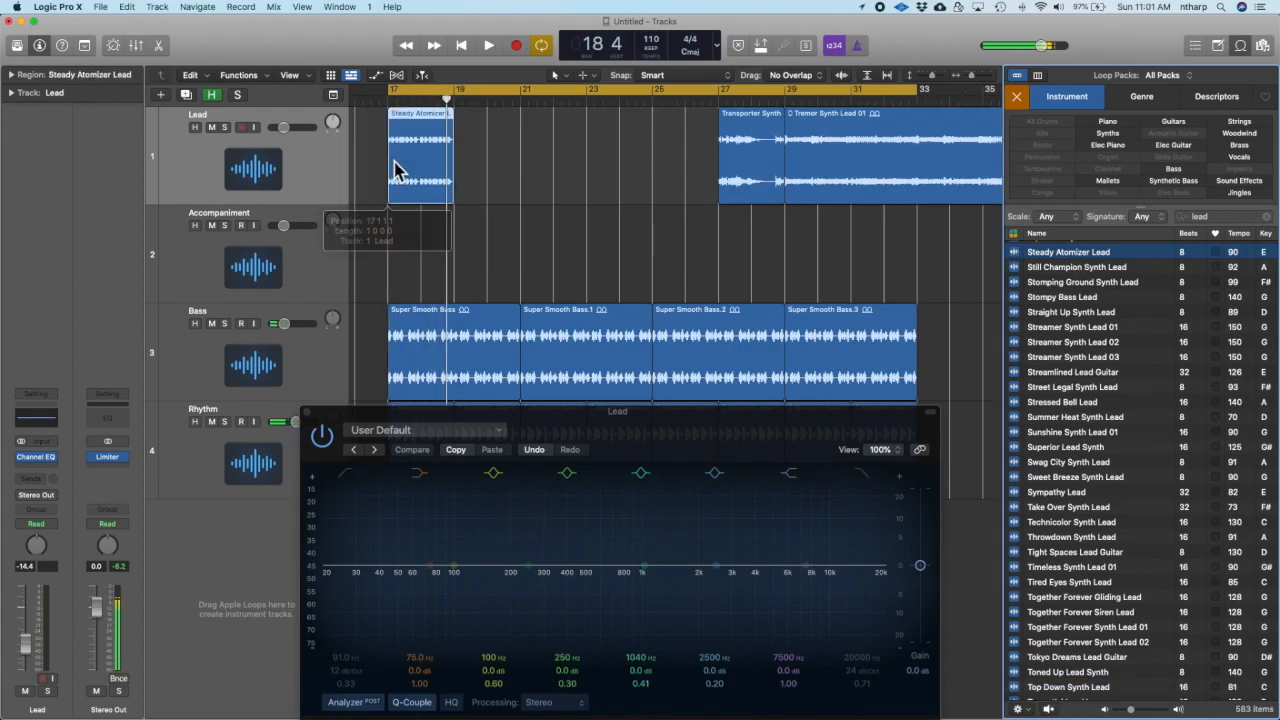
{"action": "key", "text": "super+r"}
{"action": "key", "text": "super+r"}
{"action": "key", "text": "super+r"}
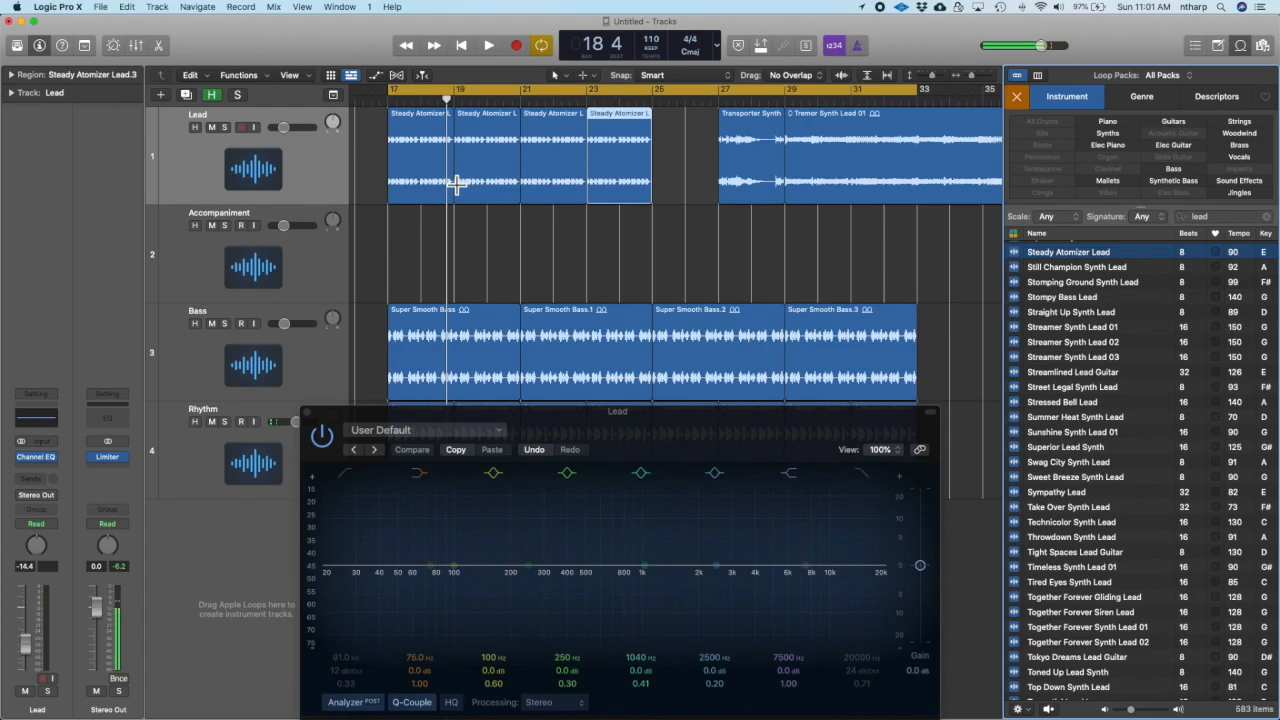
{"action": "key", "text": "super+r"}
{"action": "left_click", "coordinate": [471, 243]}
{"action": "left_click", "coordinate": [422, 155]}
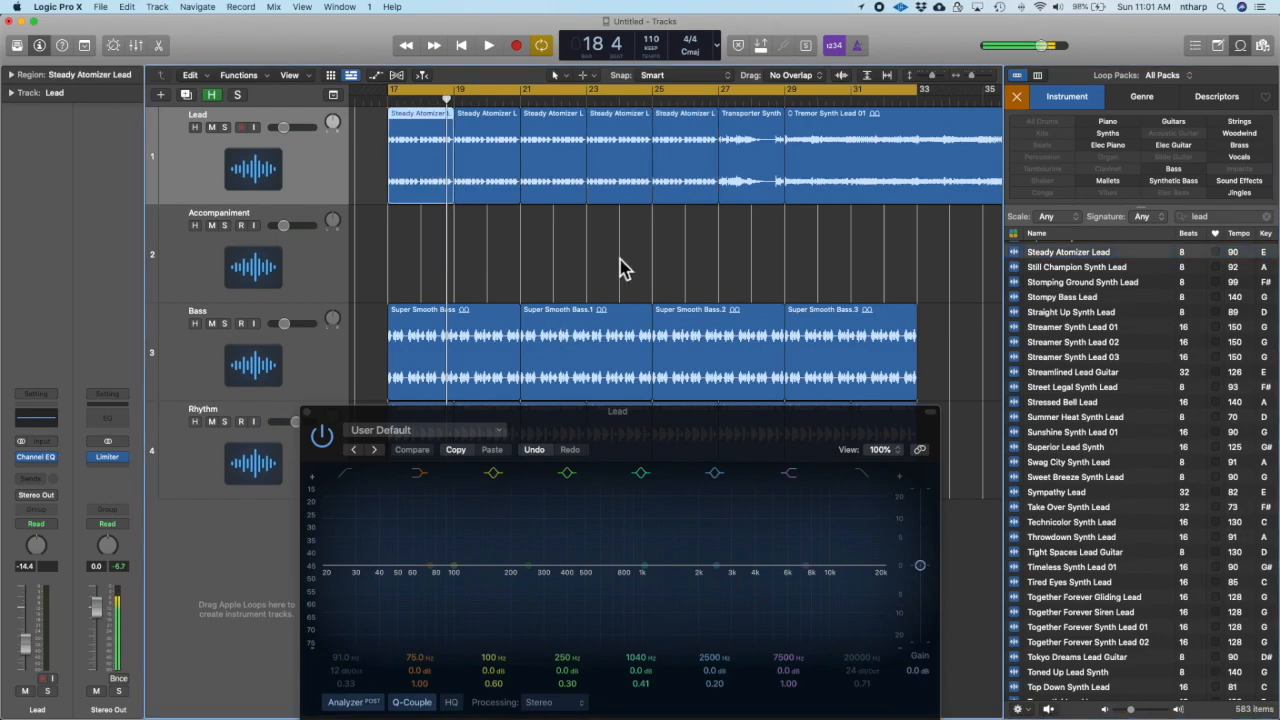
- Play the Steady Atomizer Lead regions with Bass and Rhythm and examine their spectrum in the Lead Channel EQ
{"action": "key", "text": "space"}
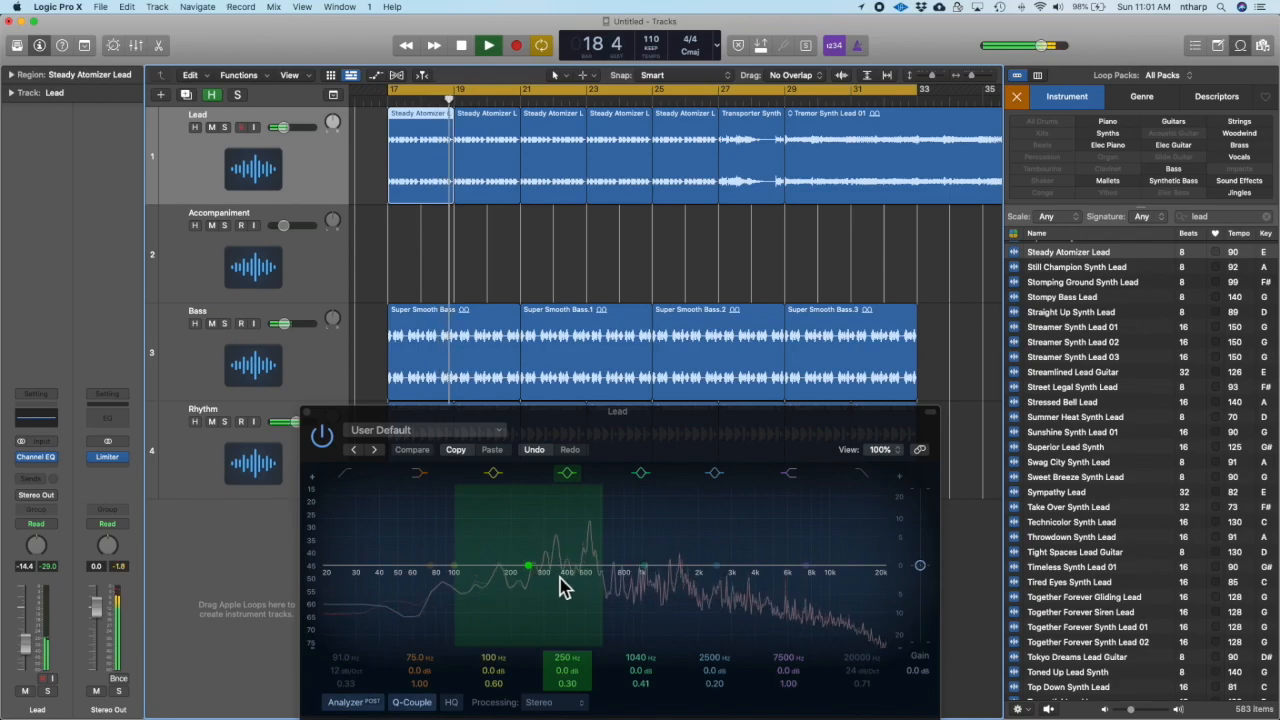
{"action": "key", "text": "space"}
{"action": "key", "text": "space"}
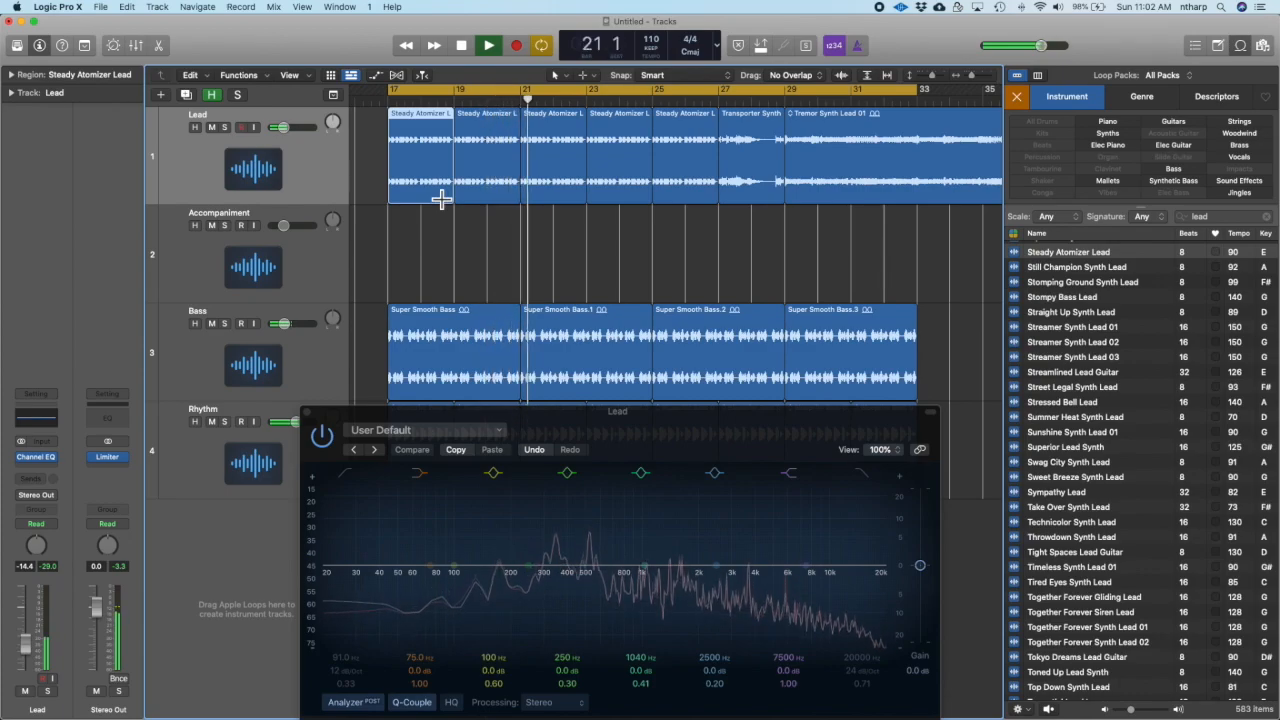
{"action": "key", "text": "space"}
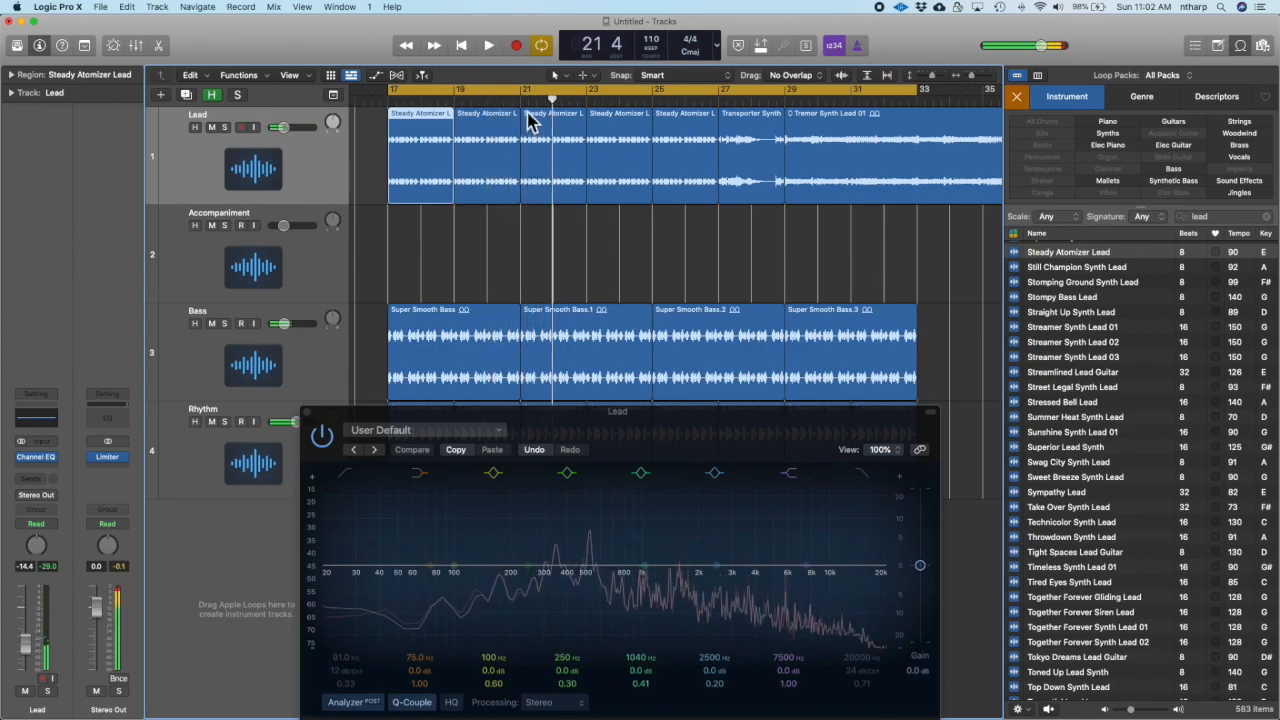
{"action": "left_click_drag", "start_coordinate": [537, 115], "coordinate": [522, 115]}
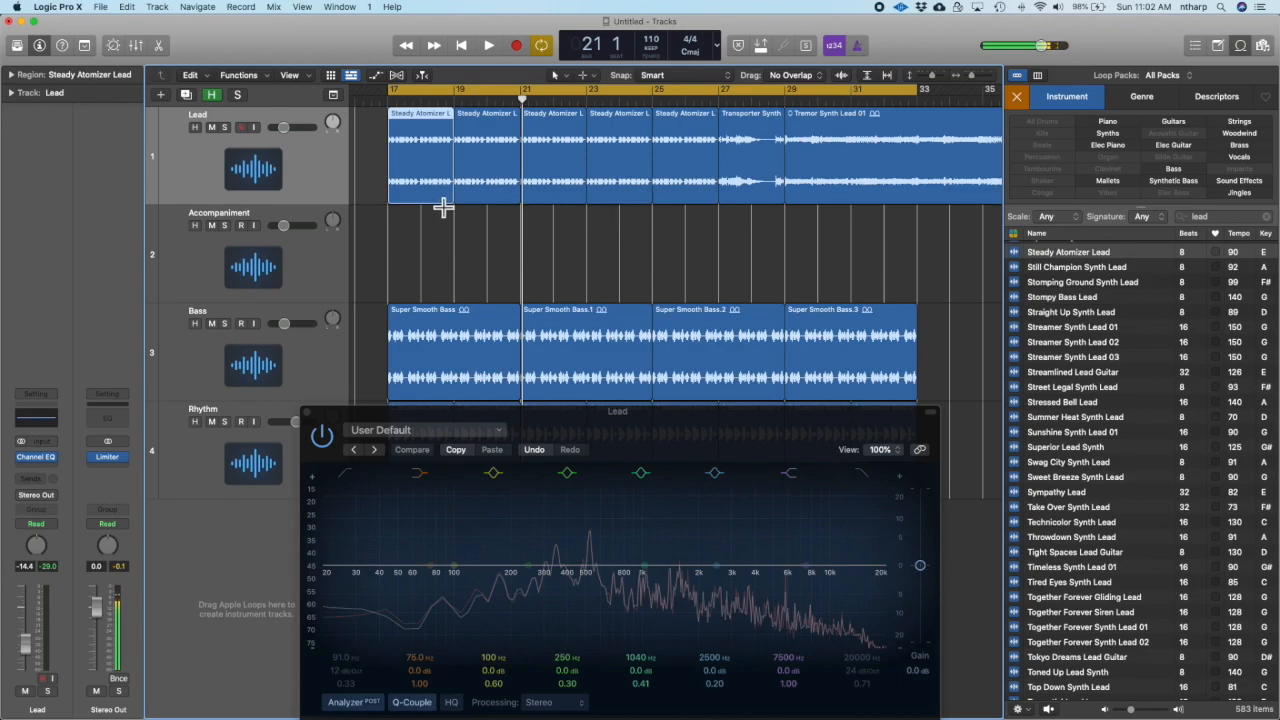
{"action": "left_click", "coordinate": [856, 137]}
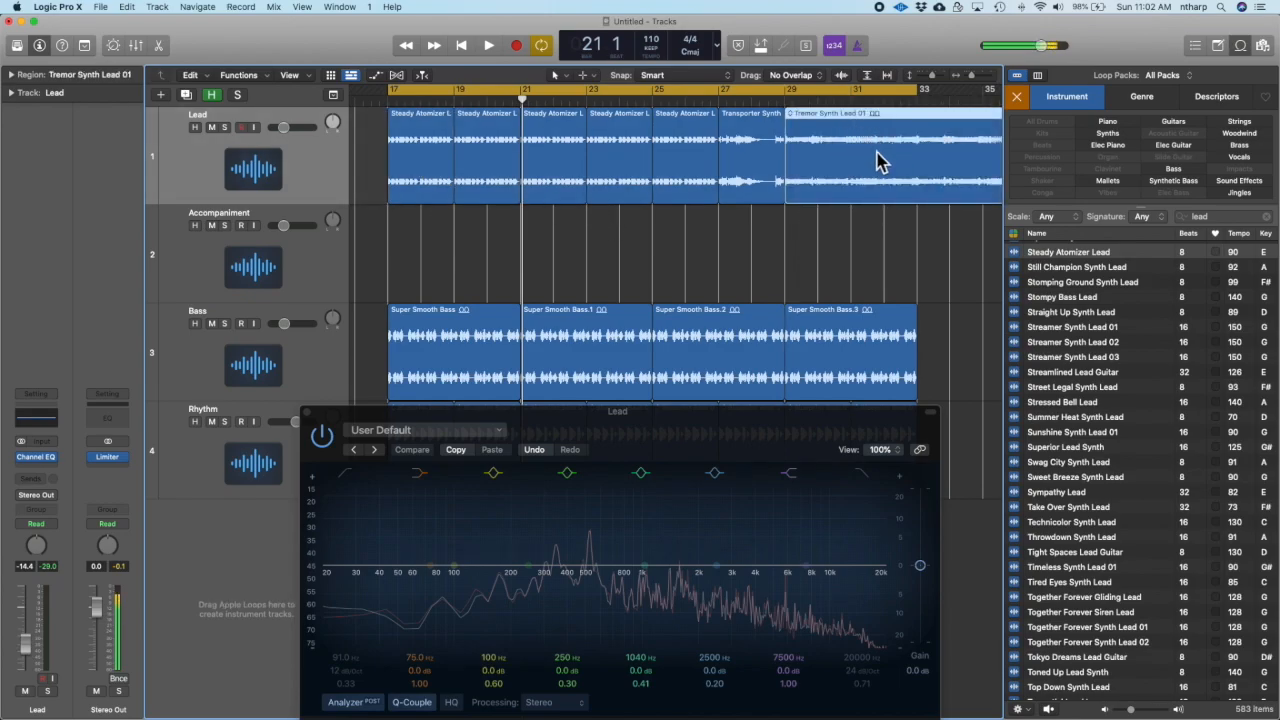
{"action": "scroll", "coordinate": [876, 162], "scroll_direction": "right", "scroll_amount": 2}
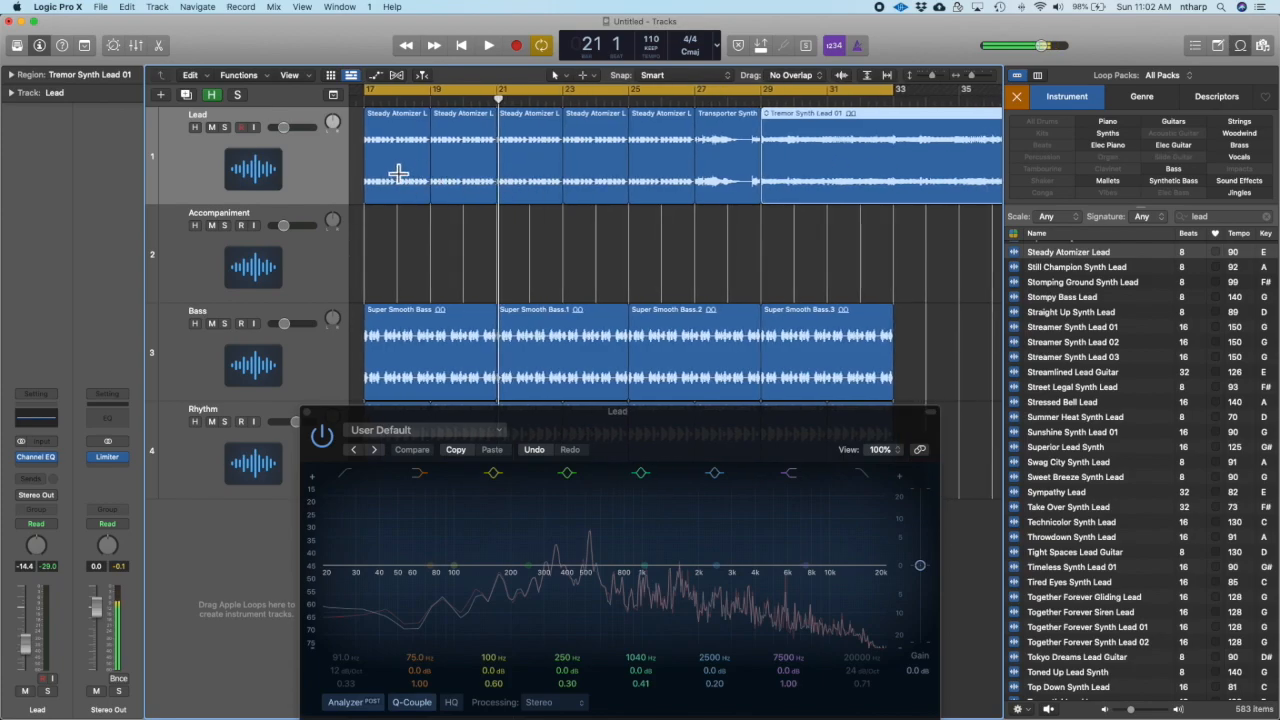
{"action": "scroll", "coordinate": [397, 172], "scroll_direction": "left", "scroll_amount": 3}
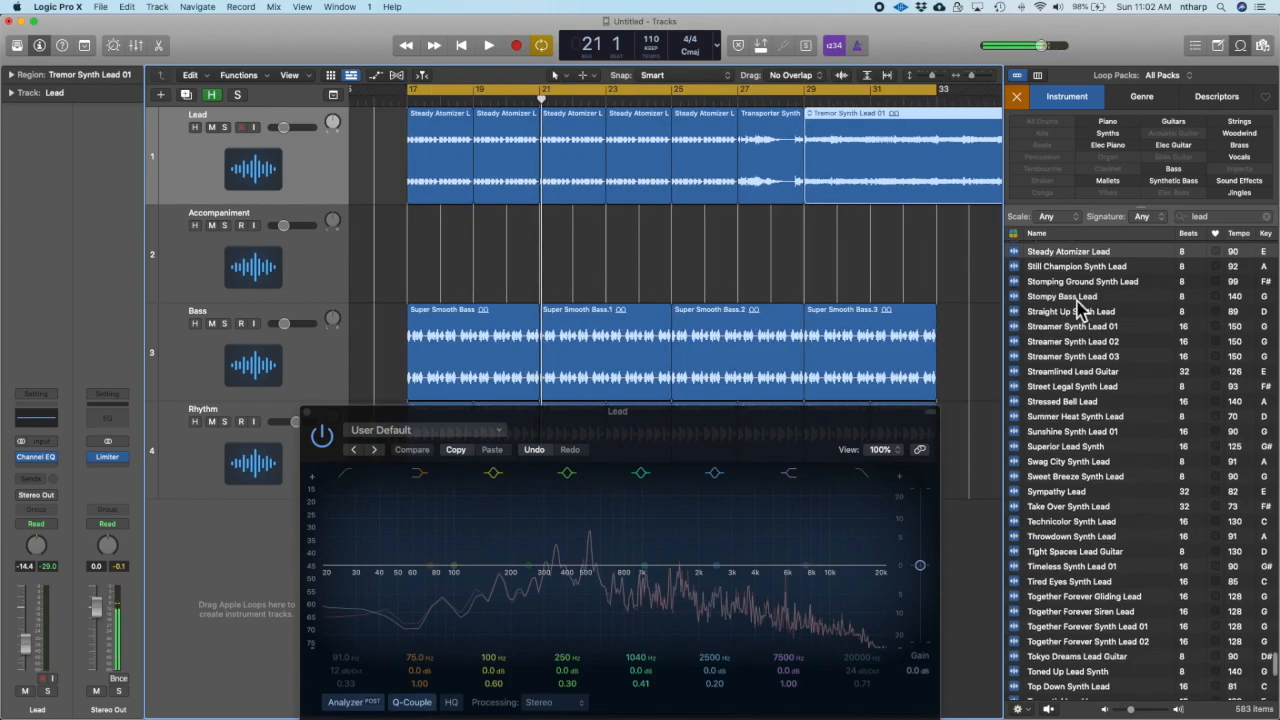
- Audition Southern Jam Lead Guitar 01 and Solaris Guitar Lead 01, and place the Solaris loop at bar 17 on the Lead track
{"action": "scroll", "coordinate": [1079, 309], "scroll_direction": "up", "scroll_amount": 3}
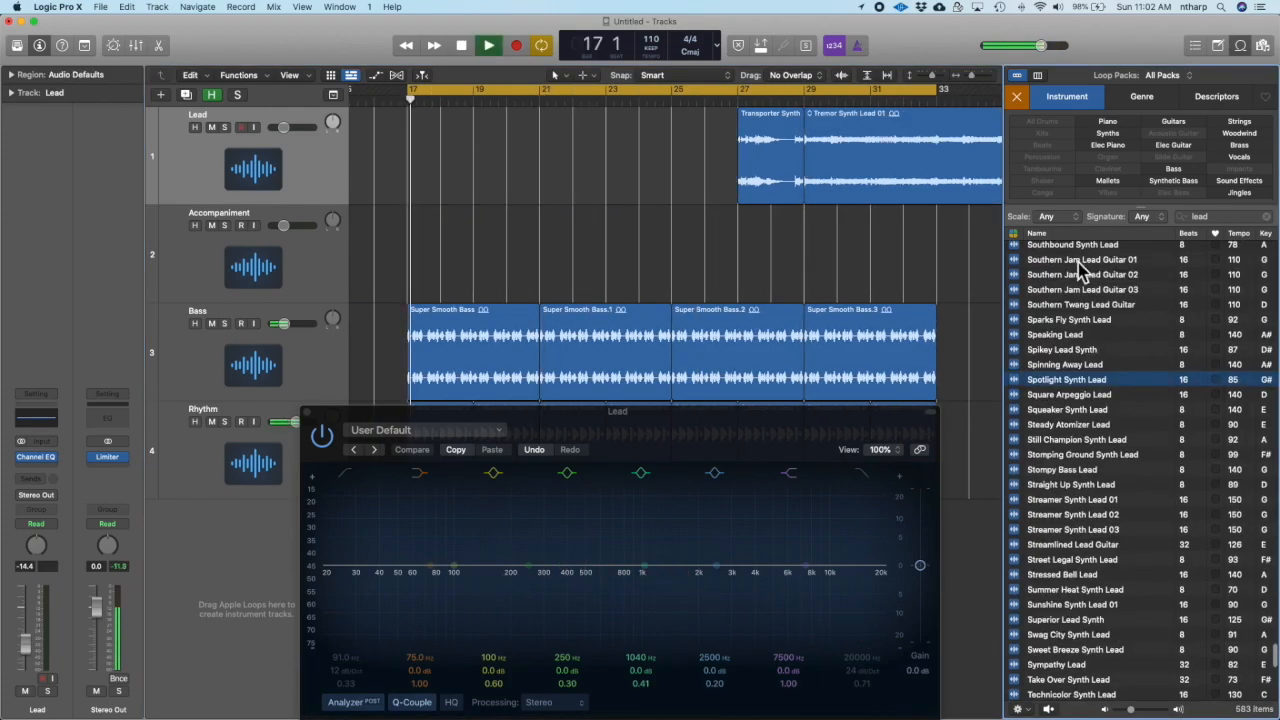
{"action": "left_click", "coordinate": [1080, 264]}
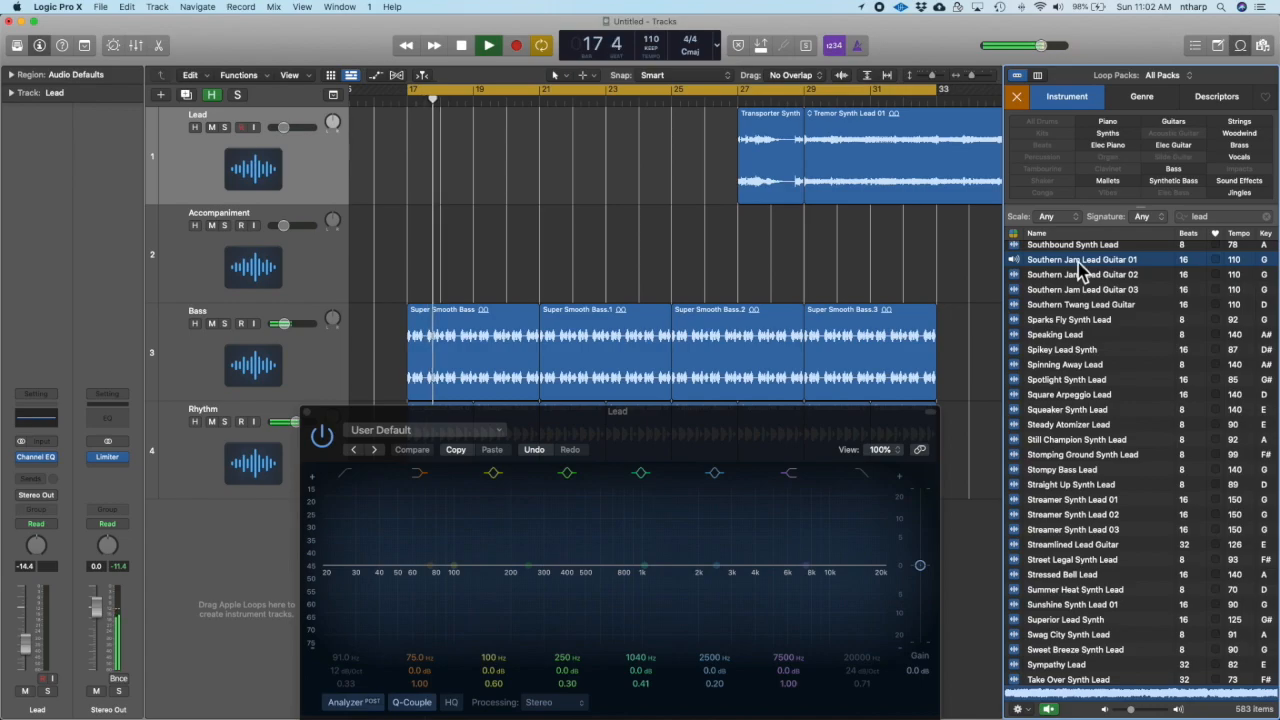
{"action": "scroll", "coordinate": [1079, 266], "scroll_direction": "up", "scroll_amount": 3}
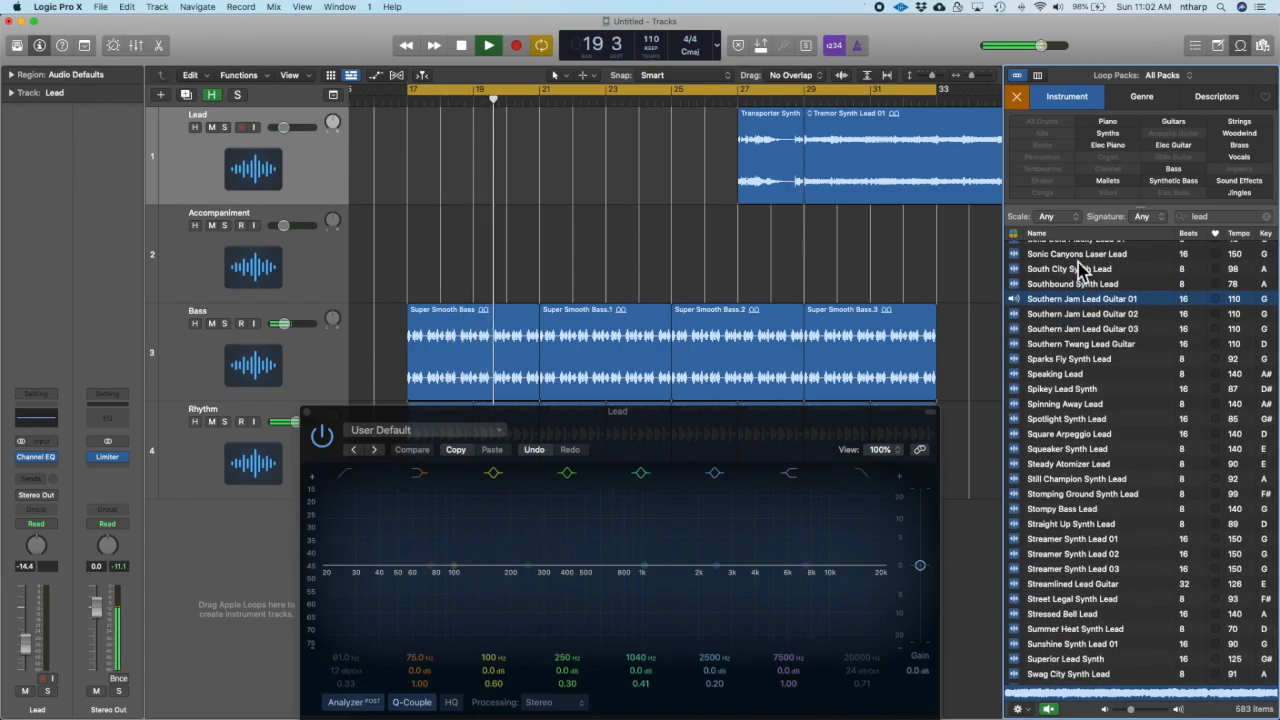
{"action": "scroll", "coordinate": [1079, 270], "scroll_direction": "up", "scroll_amount": 3}
{"action": "left_click", "coordinate": [1081, 268]}
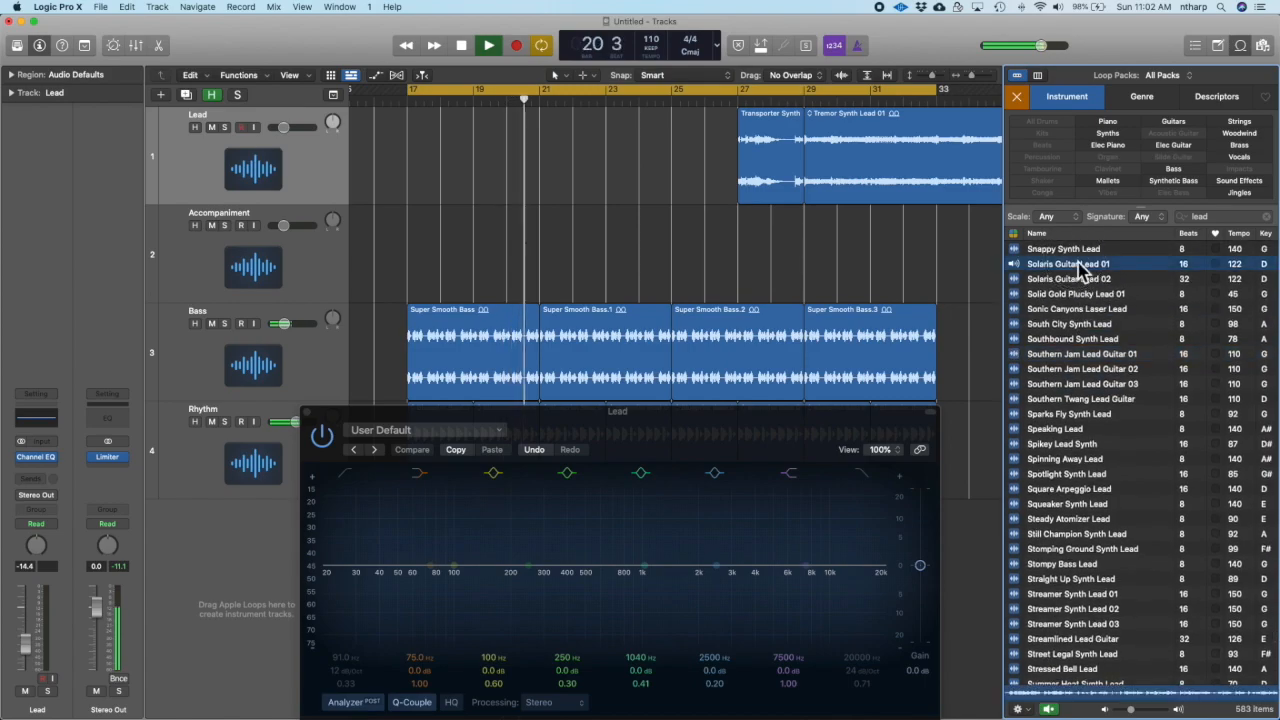
{"action": "scroll", "coordinate": [1080, 268], "scroll_direction": "up", "scroll_amount": 2}
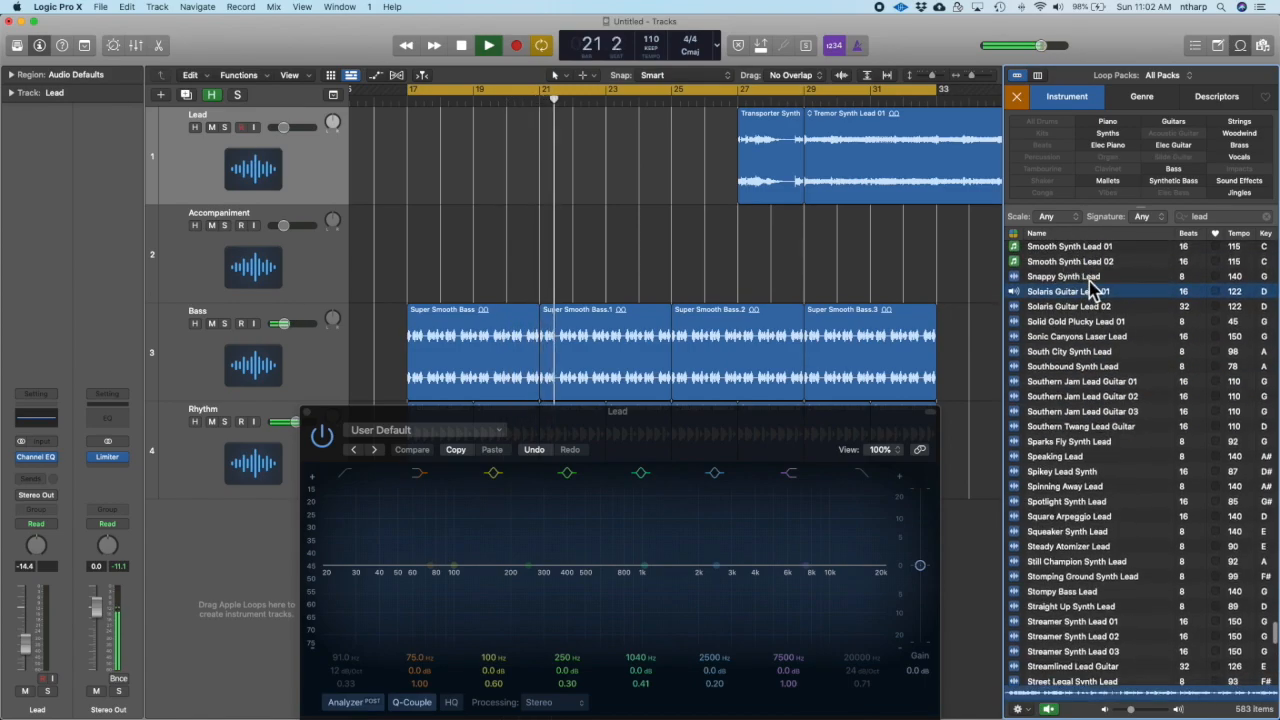
{"action": "mouse_move", "coordinate": [1088, 296]}
{"action": "left_mouse_down"}
{"action": "mouse_move", "coordinate": [960, 285]}
{"action": "mouse_move", "coordinate": [415, 177]}
{"action": "left_mouse_up"}
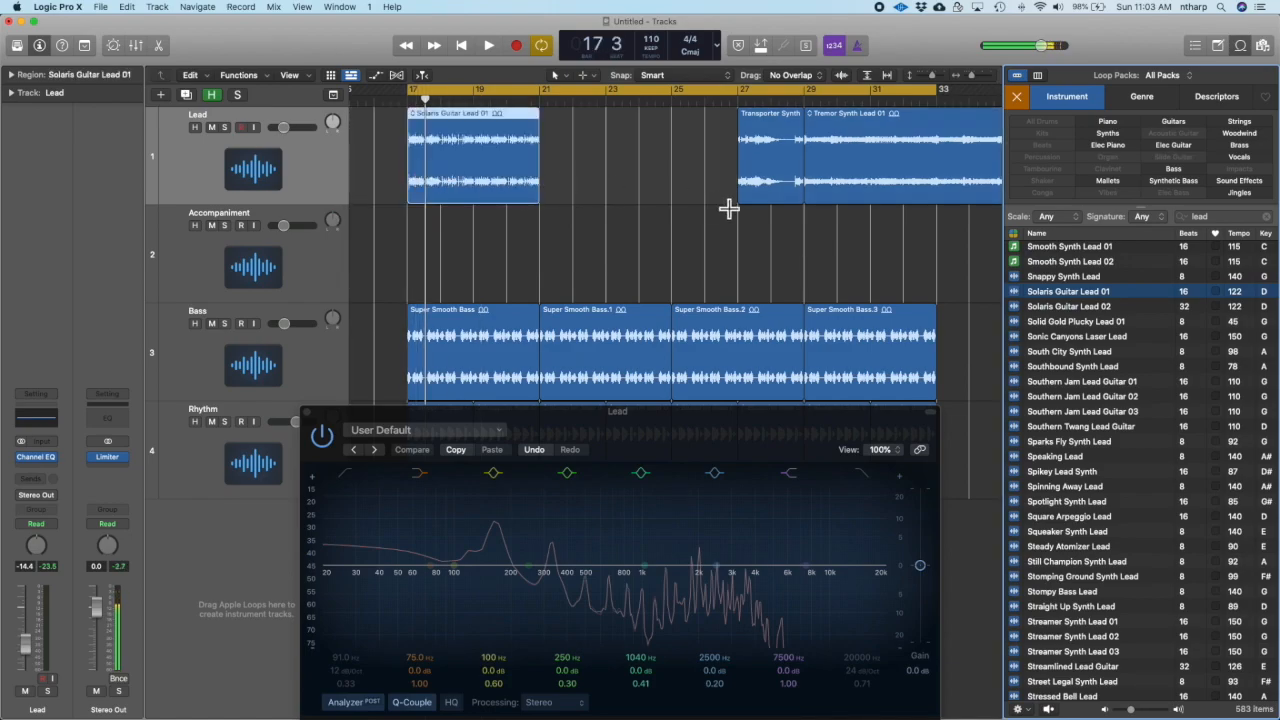
- Play the Solaris Guitar Lead 01 region with Bass and Rhythm and examine its spectrum in the Lead Channel EQ
{"action": "key", "text": "space"}
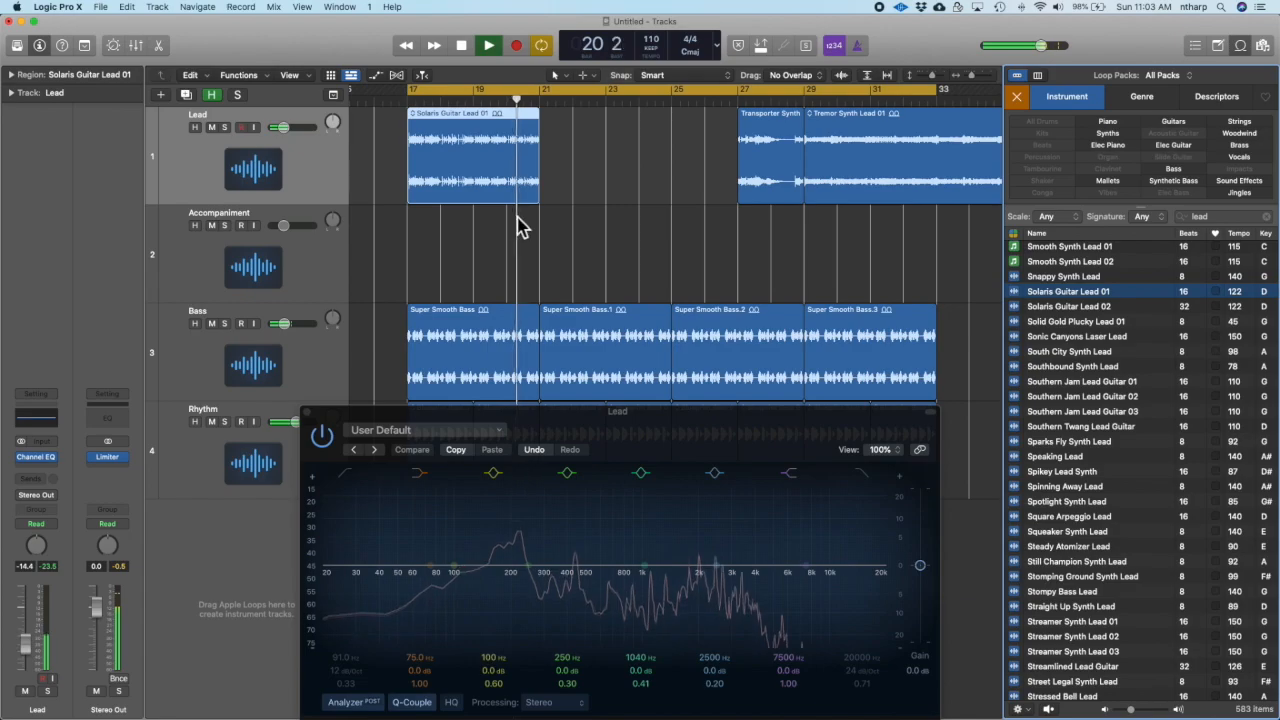
{"action": "key", "text": "space"}
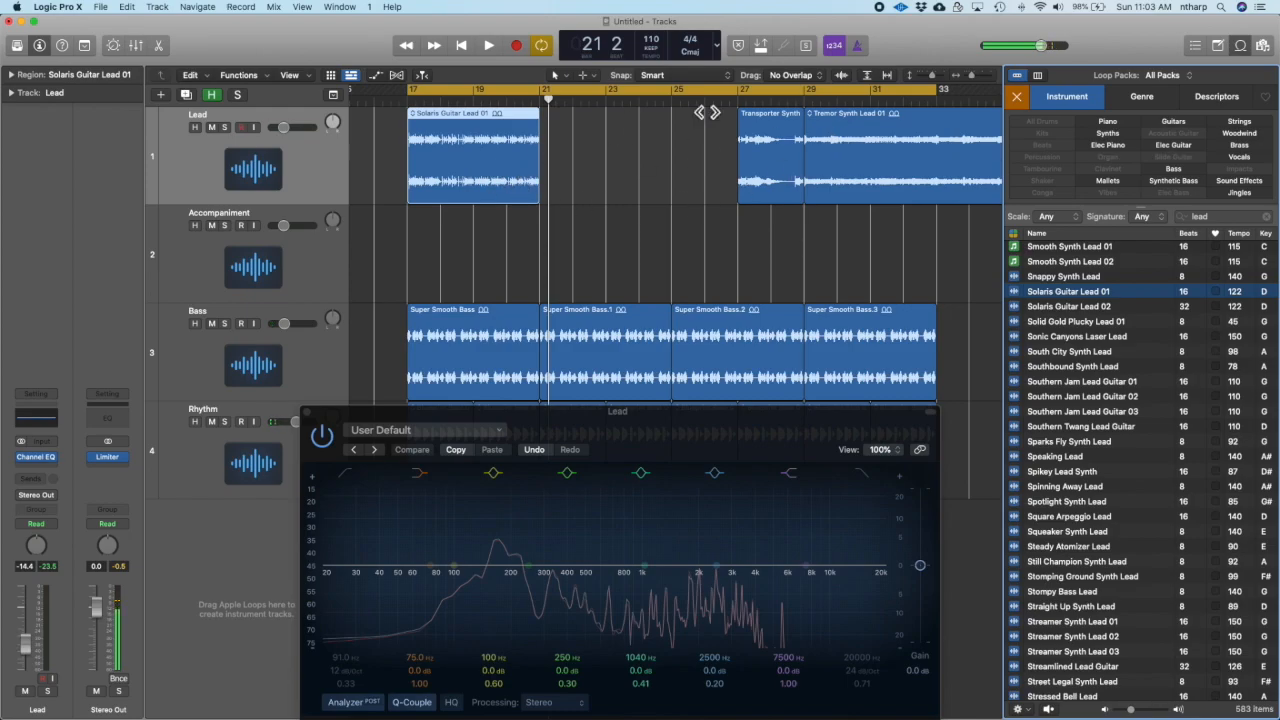
- Replace the Solaris region at bar 17 on the Lead track with the Roll Deep Atmo Lead loop and play it to examine its spectrum
{"action": "left_click_drag", "start_coordinate": [775, 125], "coordinate": [556, 168]}
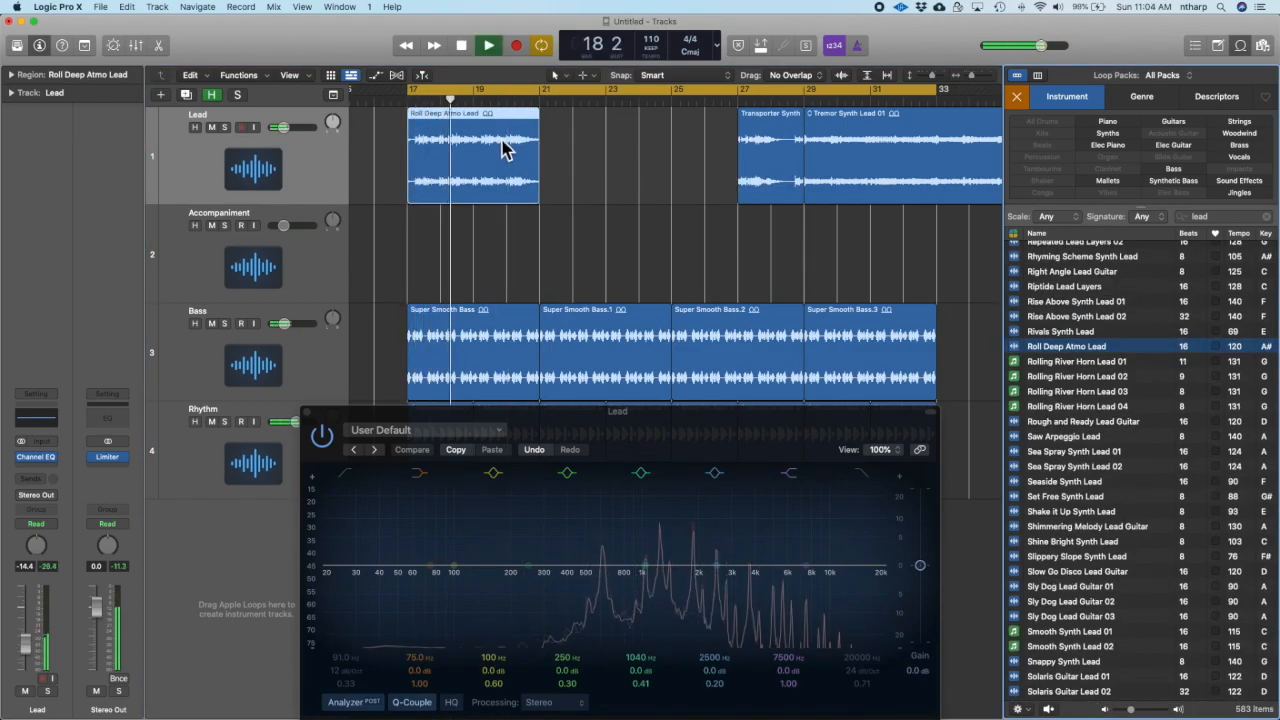
{"action": "key", "text": "space"}
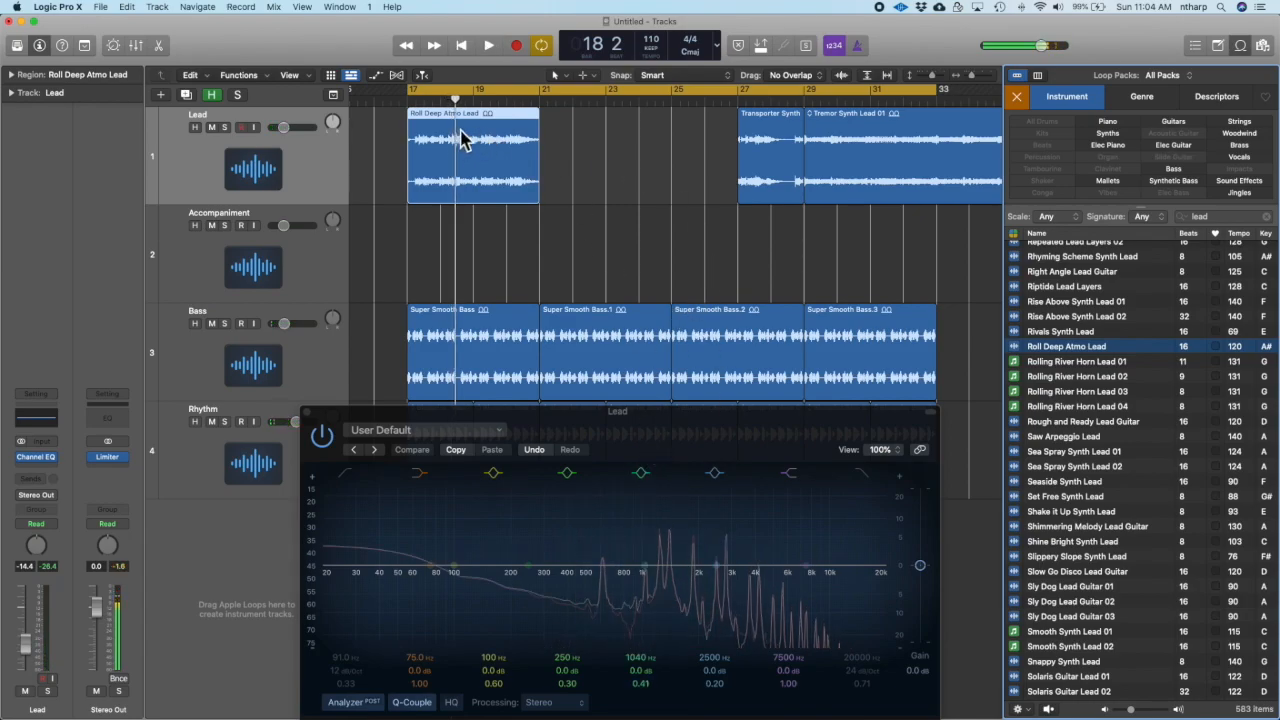
{"action": "key", "text": "space"}
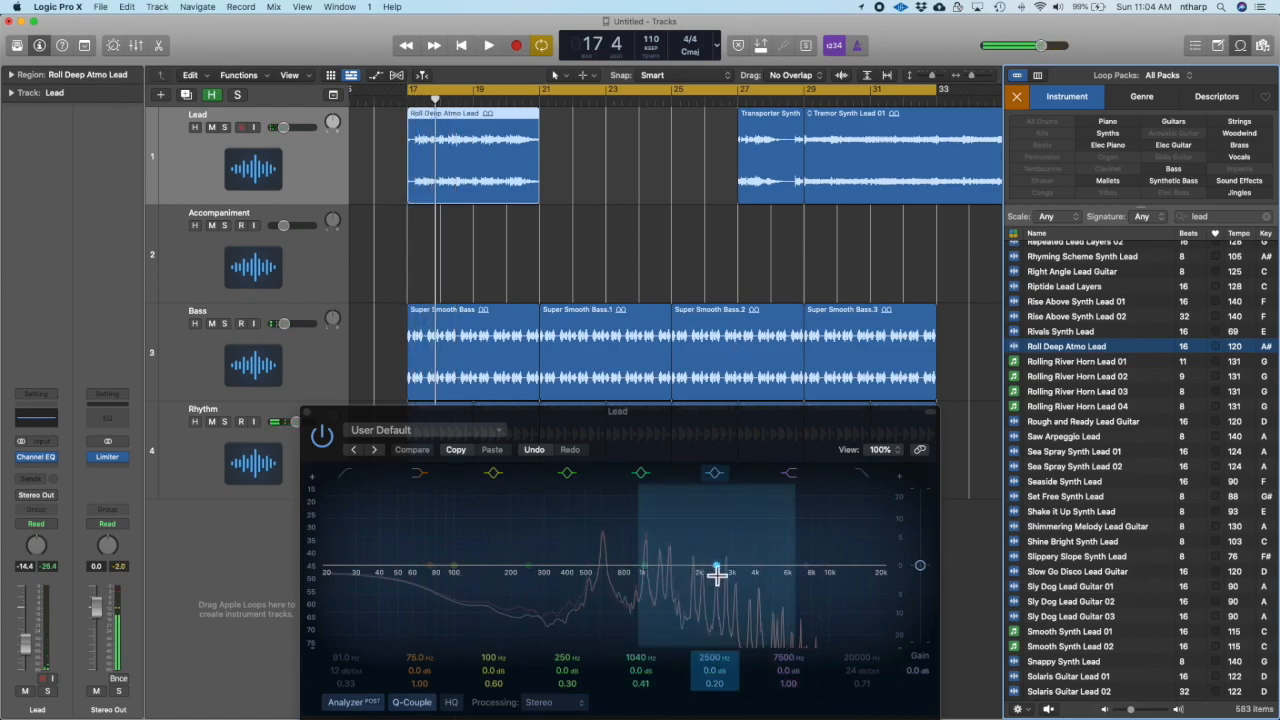
{"action": "key", "text": "space"}
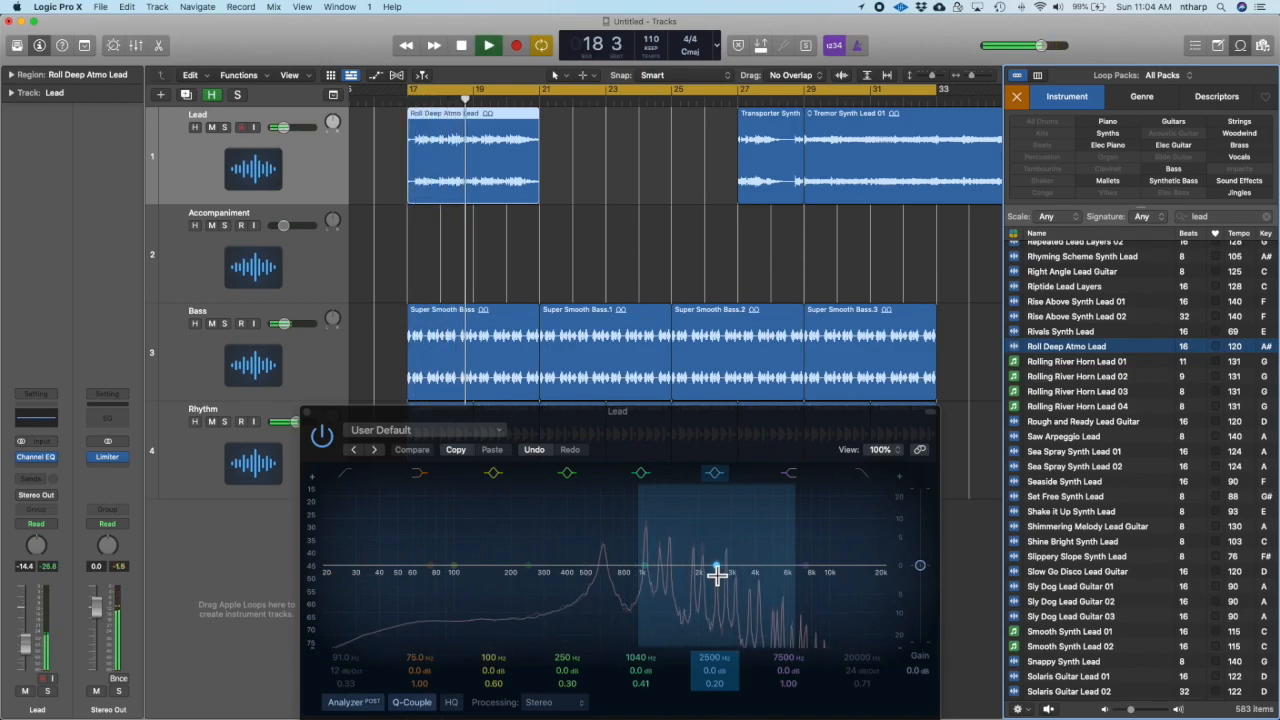
{"action": "key", "text": "space"}
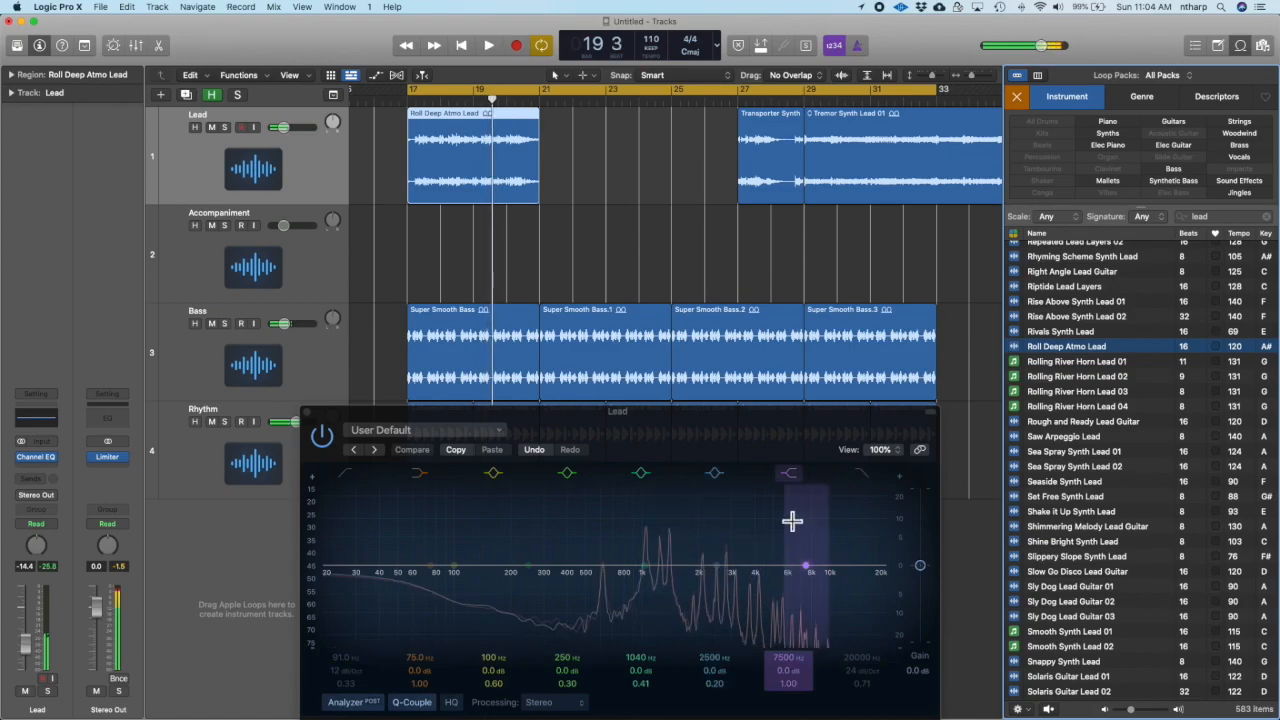
- Move the Tremor Synth Lead 01 region to bar 17 on the Accompaniment track and play it together with Roll Deep Atmo Lead
{"action": "left_click_drag", "start_coordinate": [910, 135], "coordinate": [515, 250]}
{"action": "key", "text": "space"}
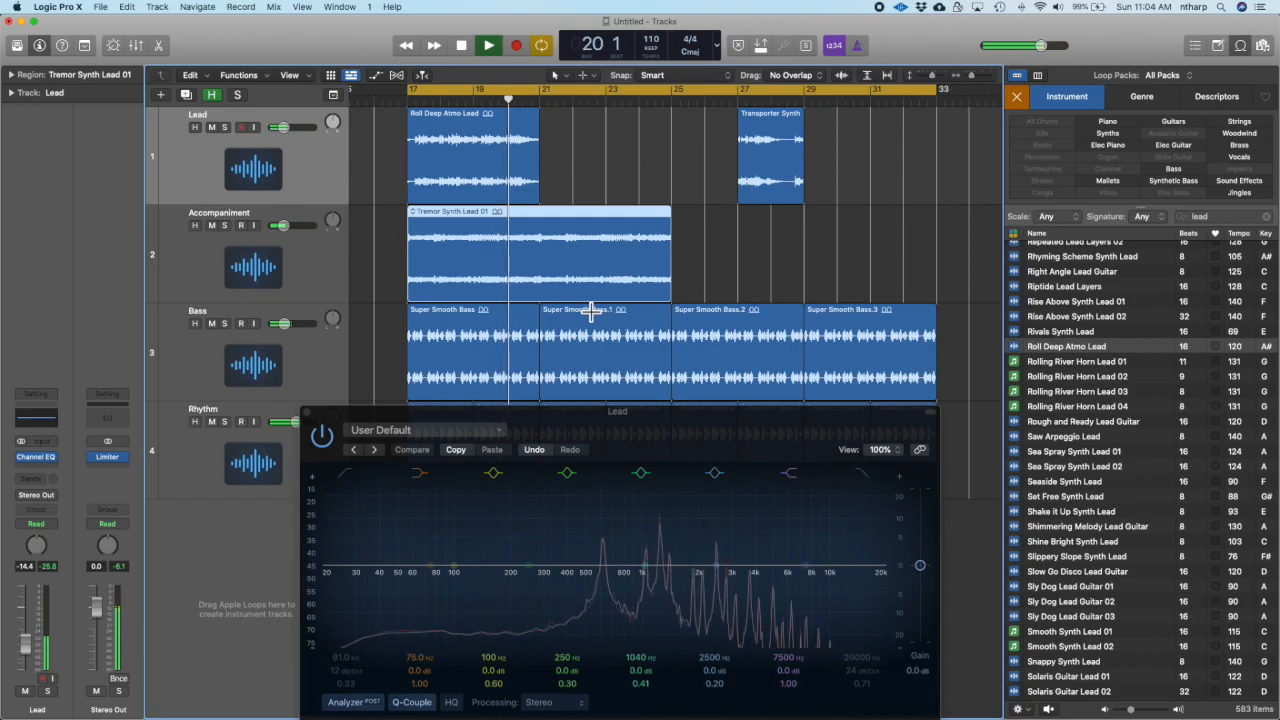
{"action": "key", "text": "space"}
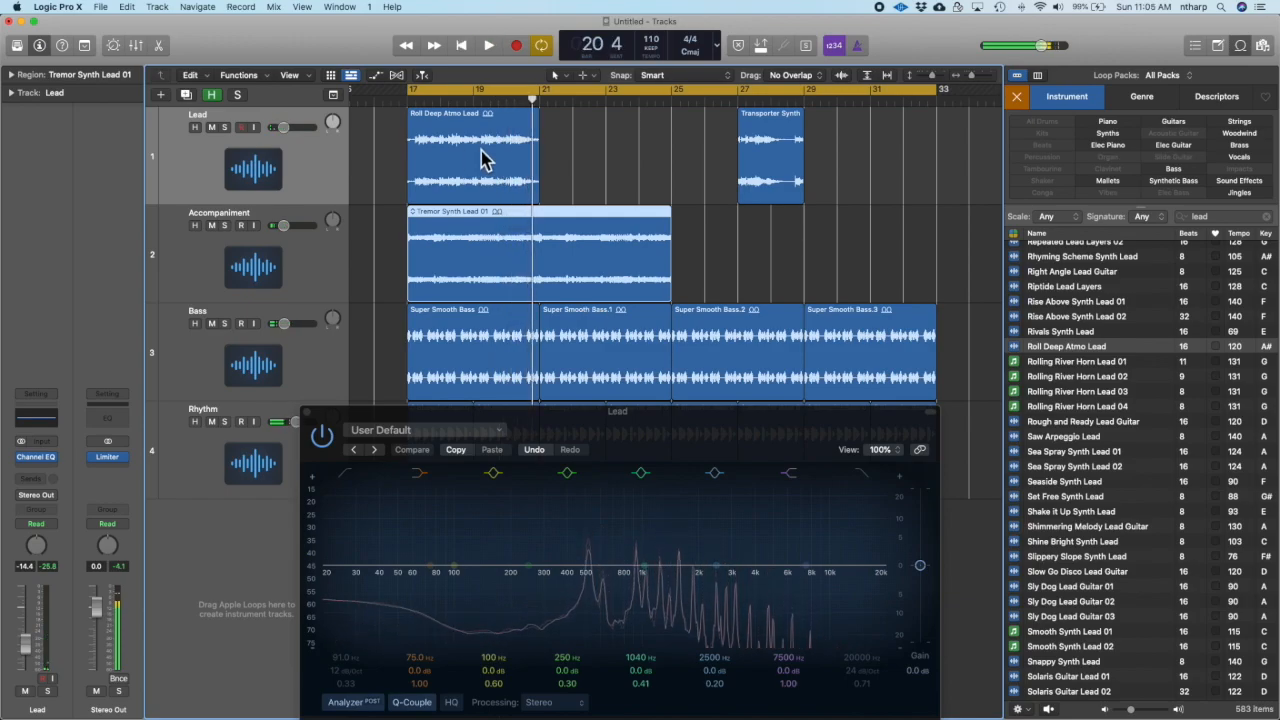
- Move the Tremor Synth Lead 01 region back to bar 29 on the Lead track and browse the loop list for another candidate
{"action": "left_click_drag", "start_coordinate": [520, 233], "coordinate": [890, 165]}
{"action": "scroll", "coordinate": [1075, 345], "scroll_direction": "up", "scroll_amount": 3}
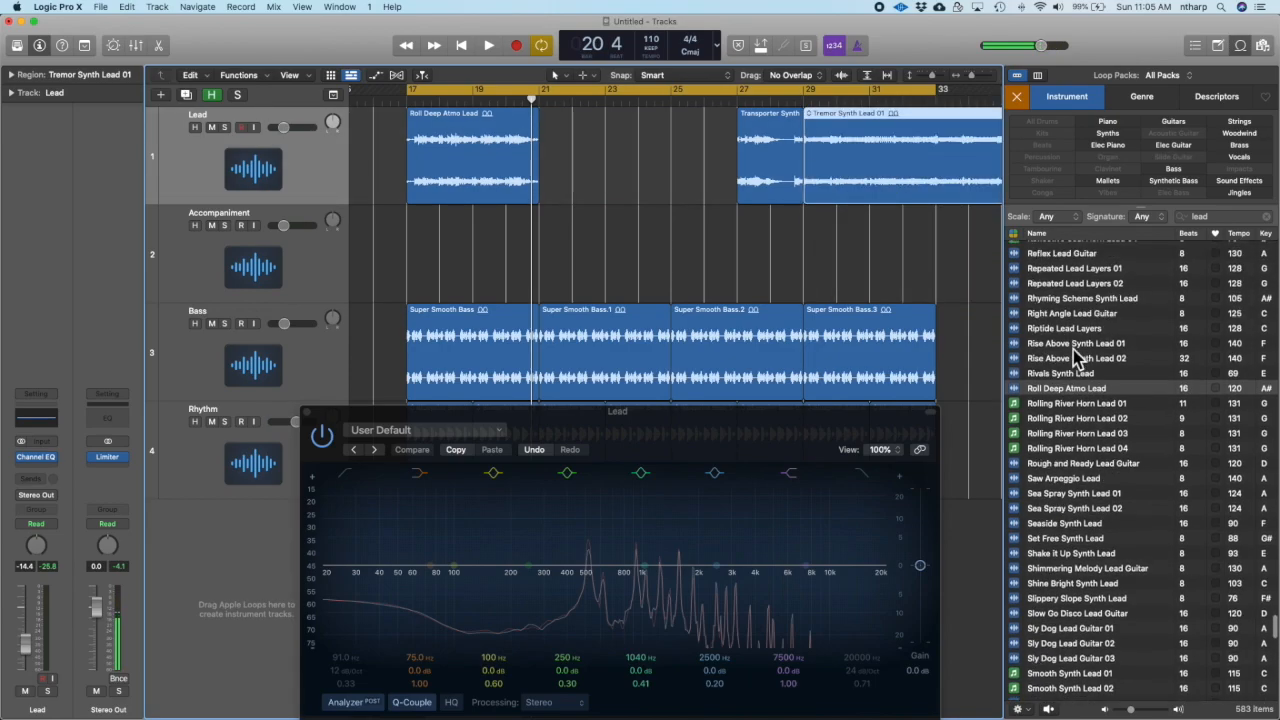
- Preview the Repeated Lead Layers 02 loop and delete the Roll Deep Atmo Lead region from the Lead track
{"action": "left_click", "coordinate": [1075, 340]}
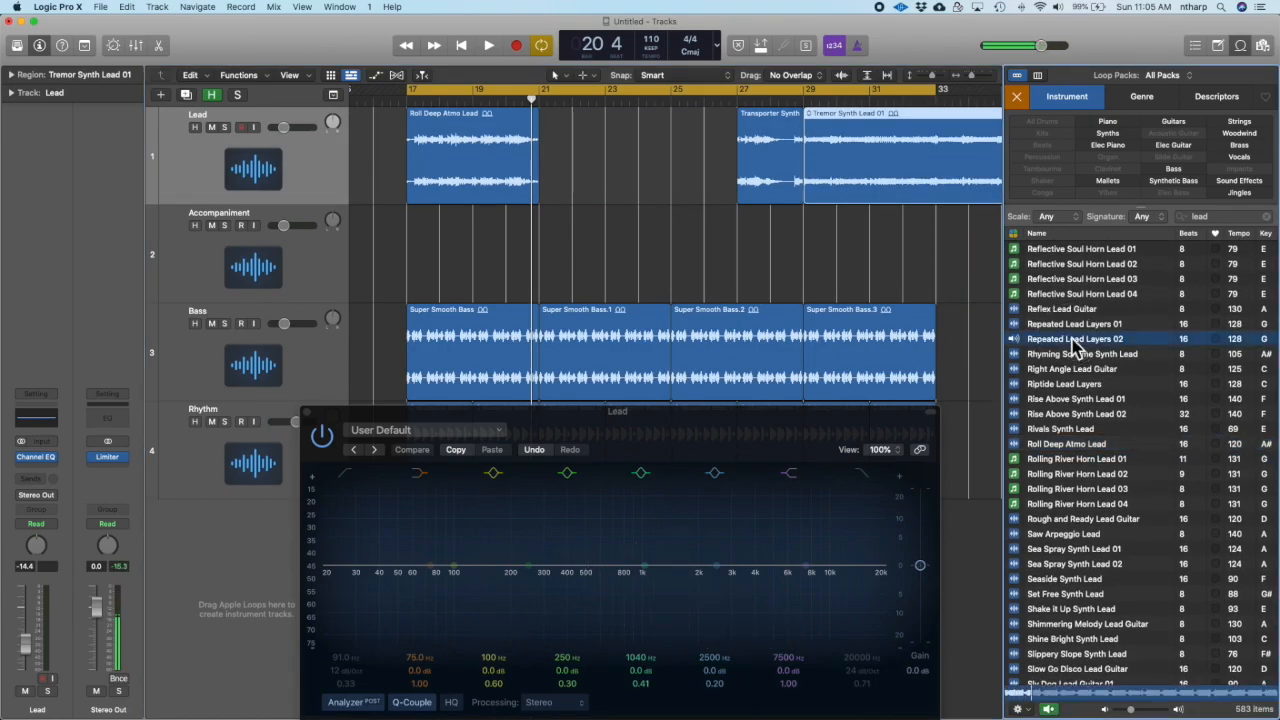
{"action": "left_click", "coordinate": [571, 232]}
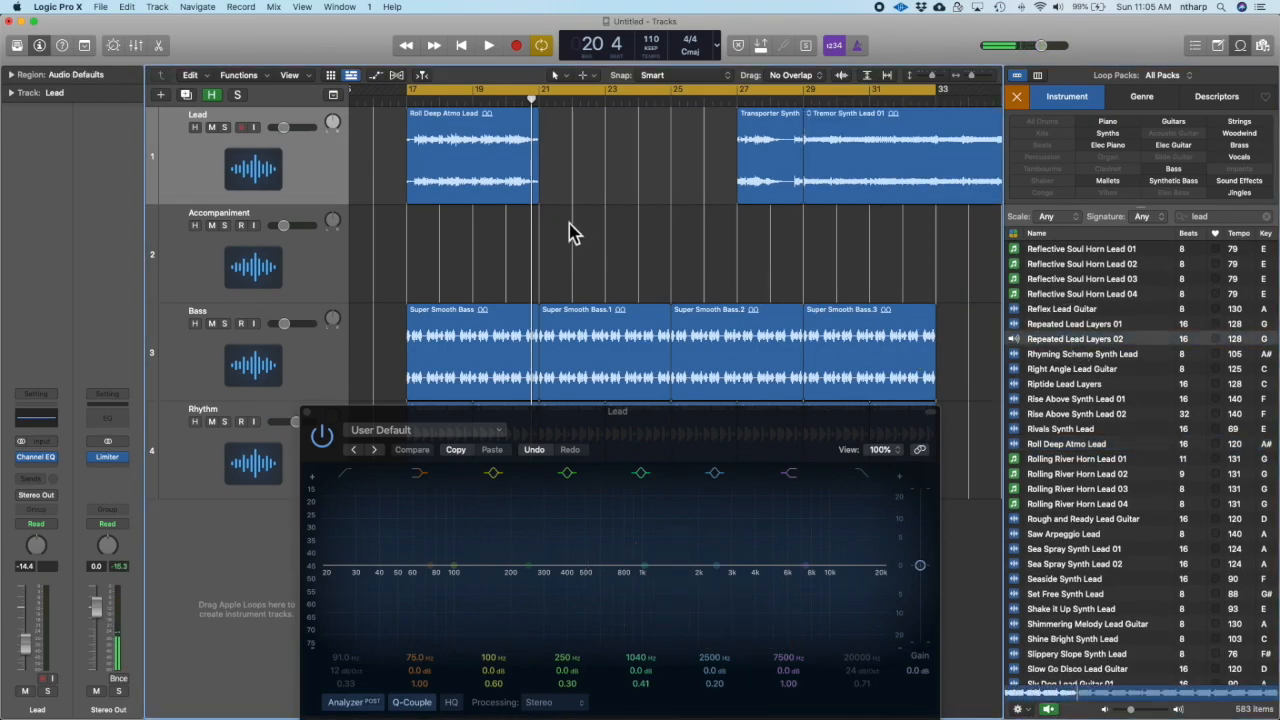
{"action": "key", "text": "space"}
{"action": "left_click", "coordinate": [503, 160]}
{"action": "key", "text": "Delete"}
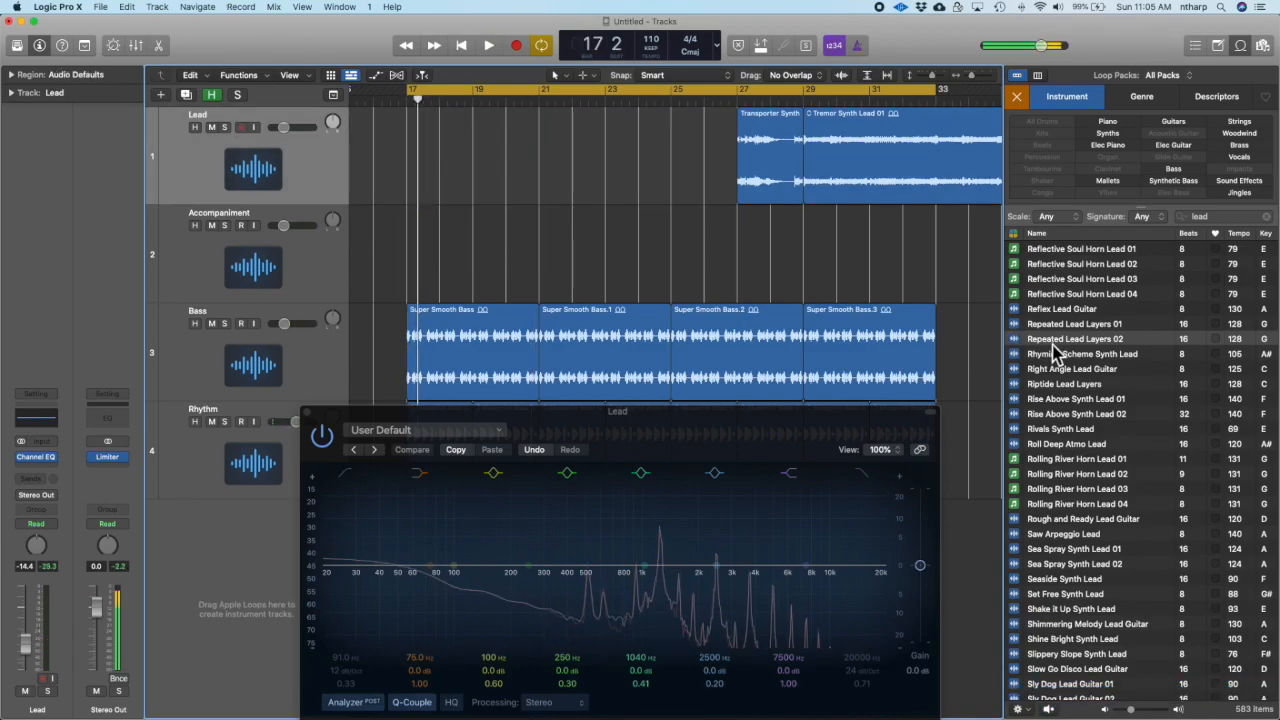
- Audition the Repeated Lead Layers 02 loop with the arrangement and place it at bar 17 on the Lead track
{"action": "left_click", "coordinate": [1062, 342]}
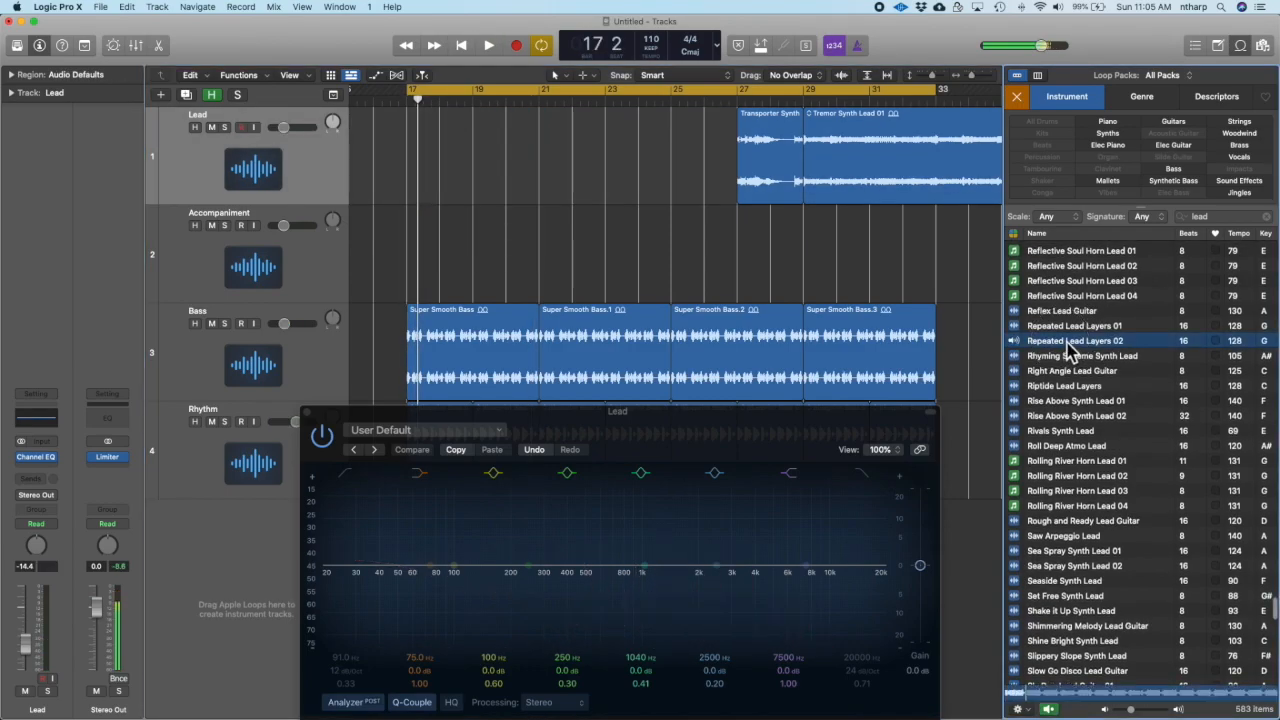
{"action": "key", "text": "space"}
{"action": "key", "text": "space"}
{"action": "left_click", "coordinate": [1068, 348]}
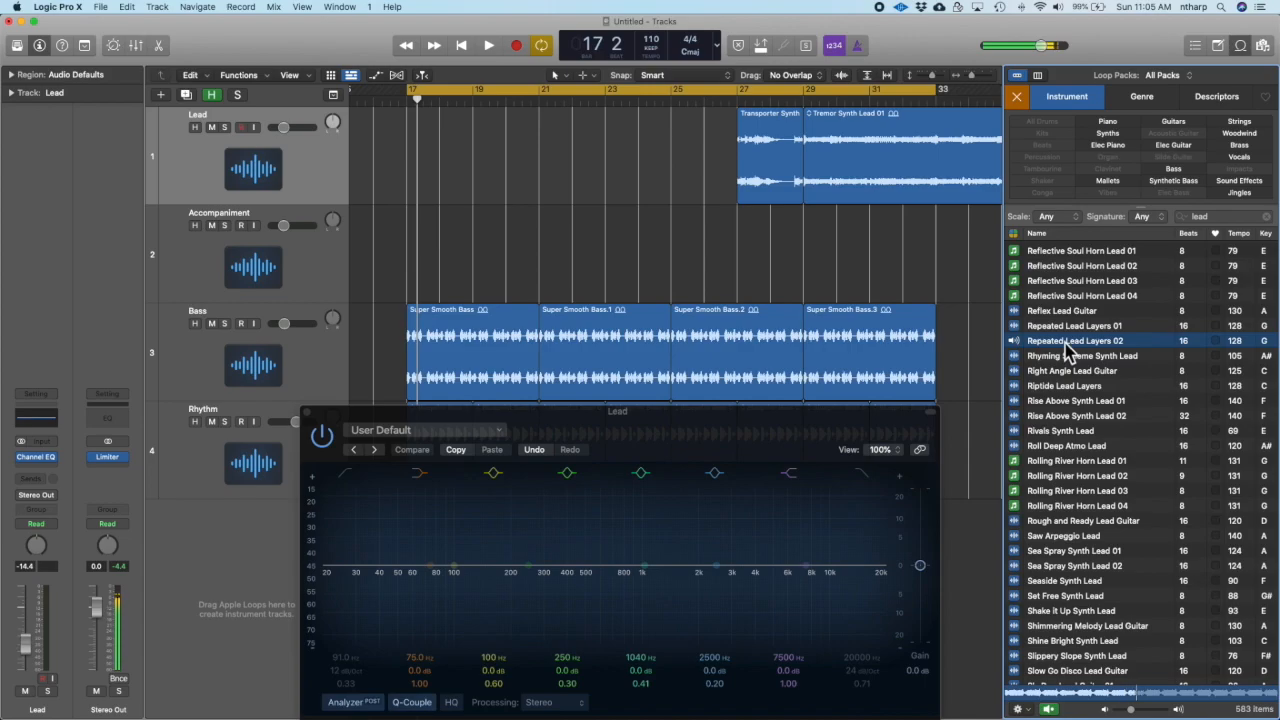
{"action": "left_click_drag", "start_coordinate": [1068, 348], "coordinate": [412, 166]}
- Solo the Lead track and play the Repeated Lead Layers 02 region to examine its spectrum in Channel EQ
{"action": "left_click", "coordinate": [225, 129]}
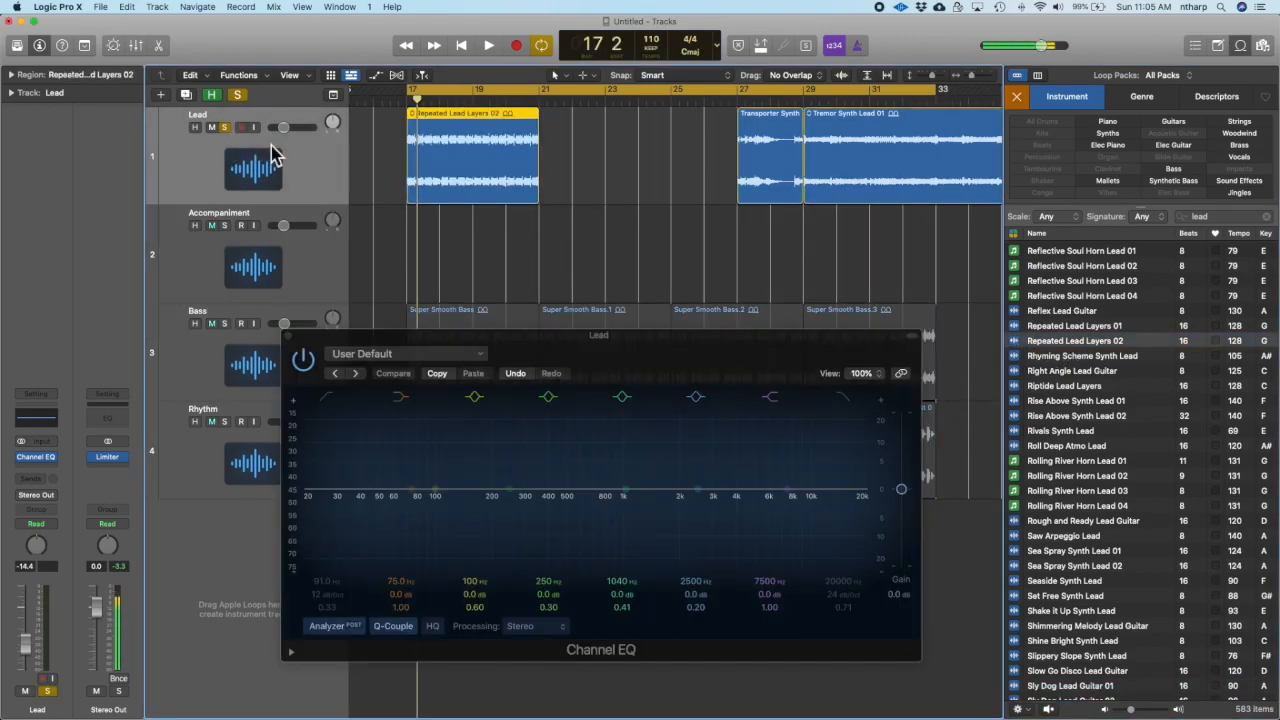
{"action": "scroll", "coordinate": [450, 260], "scroll_direction": "left", "scroll_amount": 2}
{"action": "key", "text": "space"}
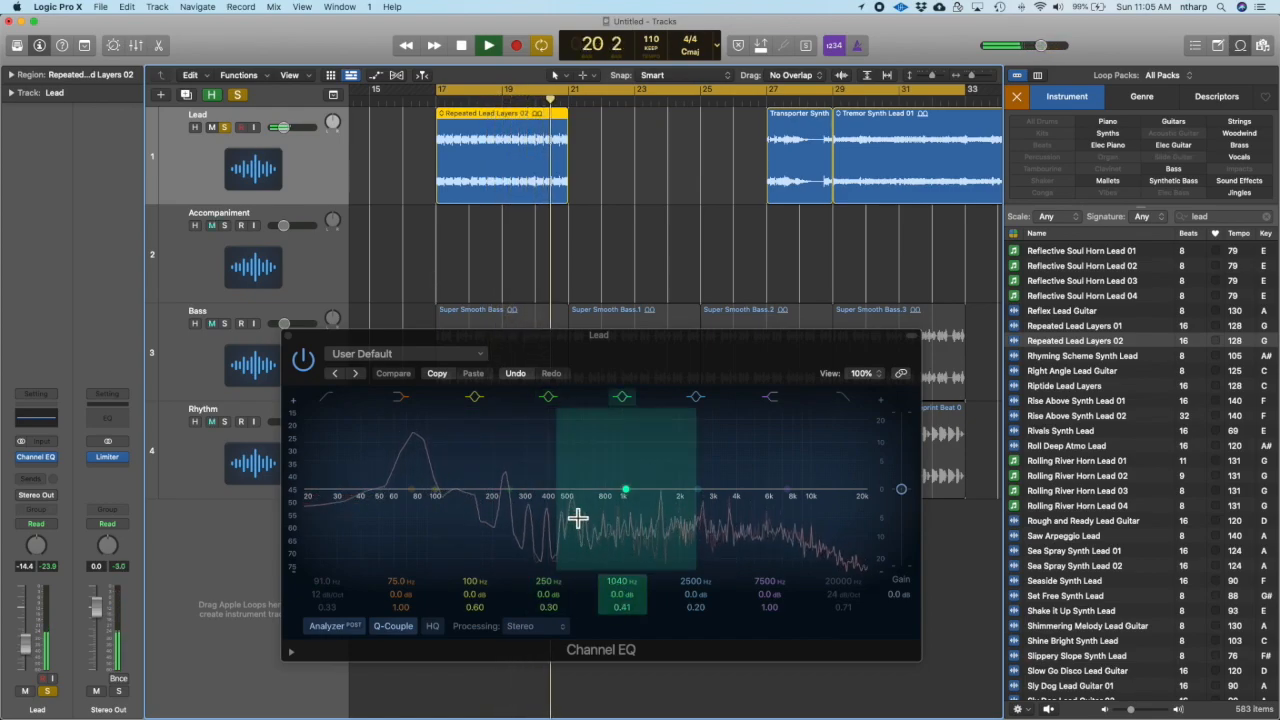
{"action": "key", "text": "space"}
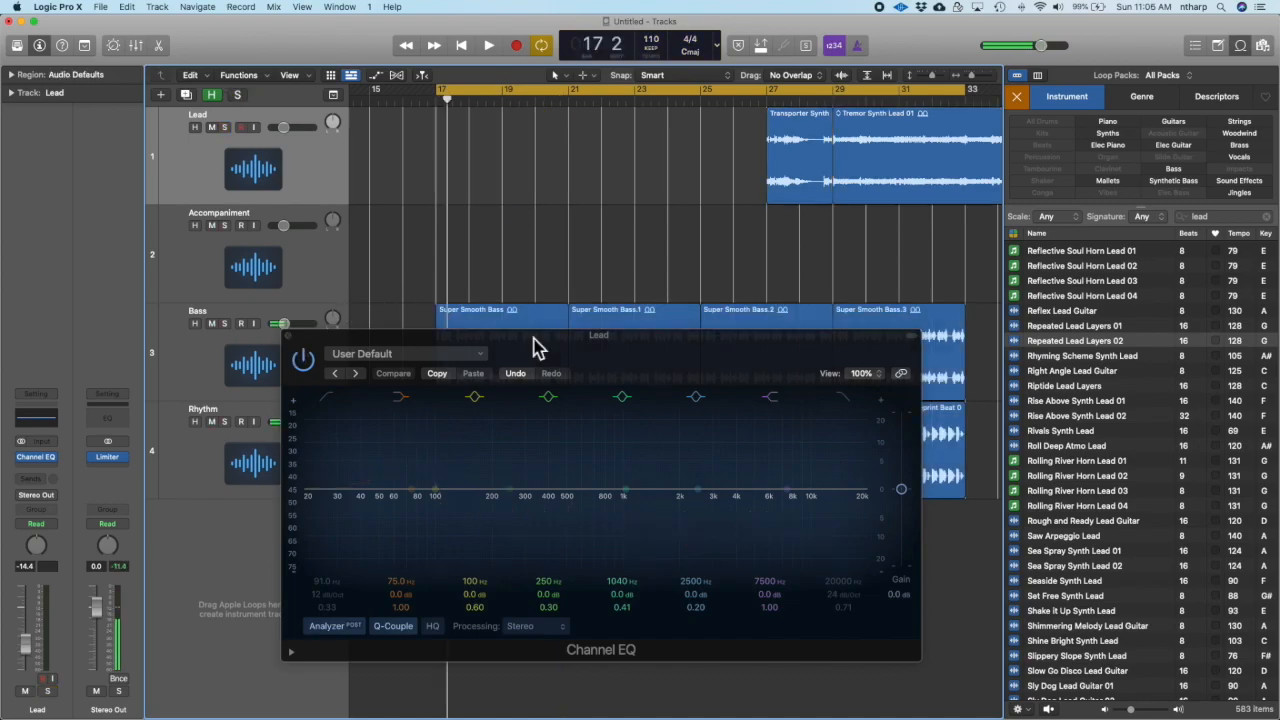
- Clear the Tremor Synth Lead 01 region and move the Transporter Synth Lead region to bar 17 on the Lead track
{"action": "left_click_drag", "start_coordinate": [534, 336], "coordinate": [585, 502]}
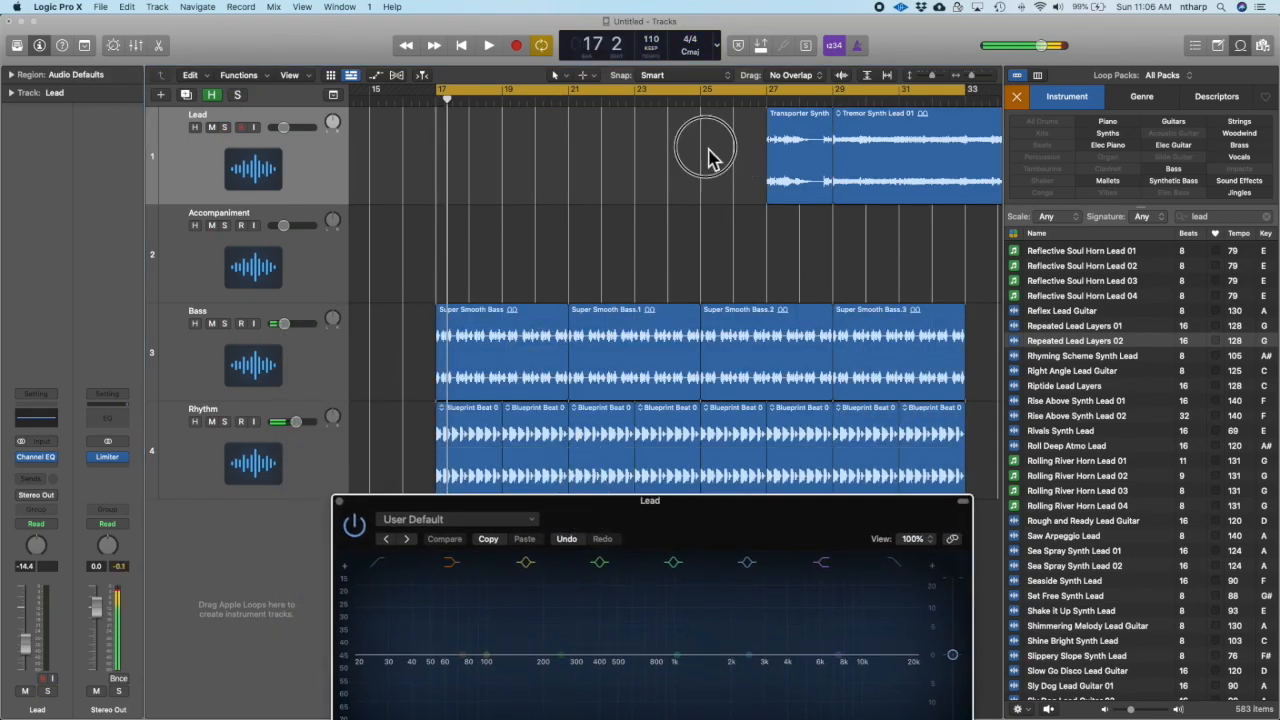
{"action": "left_click_drag", "start_coordinate": [800, 129], "coordinate": [457, 137]}
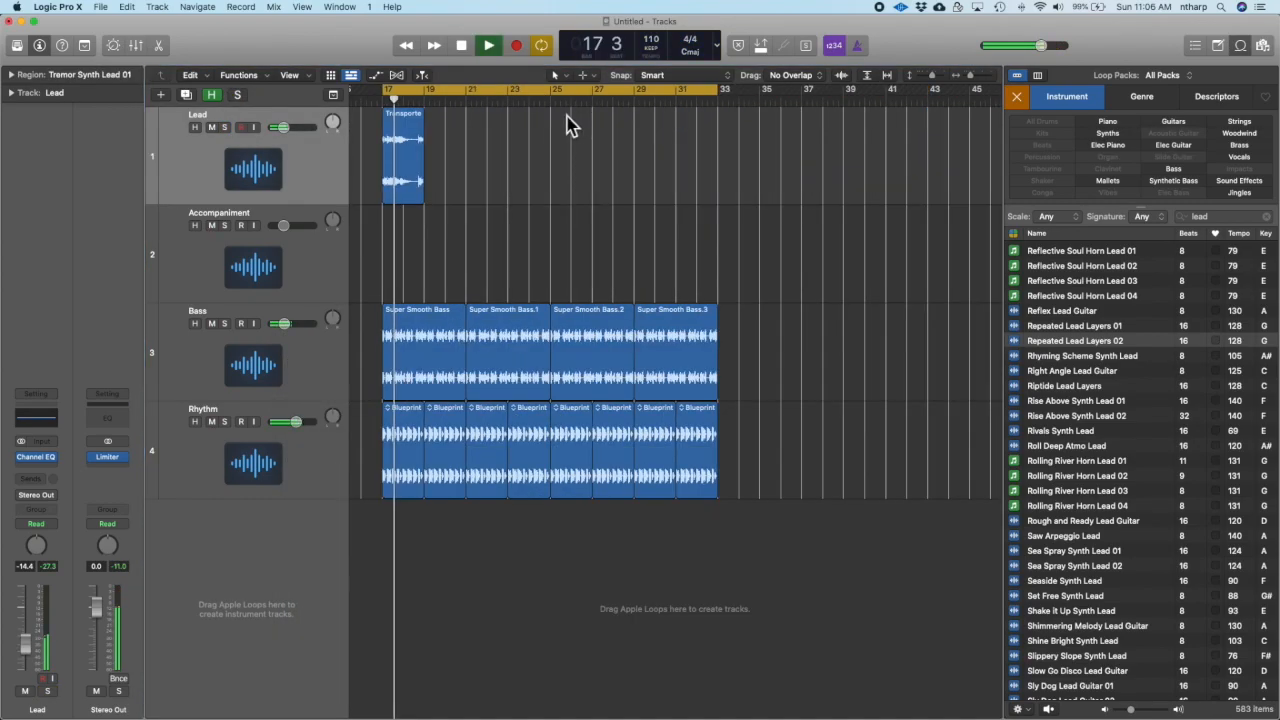
- Repeat the Transporter Synth Lead region seven times to fill the Lead track up to bar 33
{"action": "left_click", "coordinate": [408, 131]}
{"action": "key", "text": "super+r"}
{"action": "key", "text": "super+r"}
{"action": "key", "text": "super+r"}
{"action": "key", "text": "super+r"}
{"action": "key", "text": "super+r"}
{"action": "key", "text": "super+r"}
{"action": "key", "text": "super+r"}
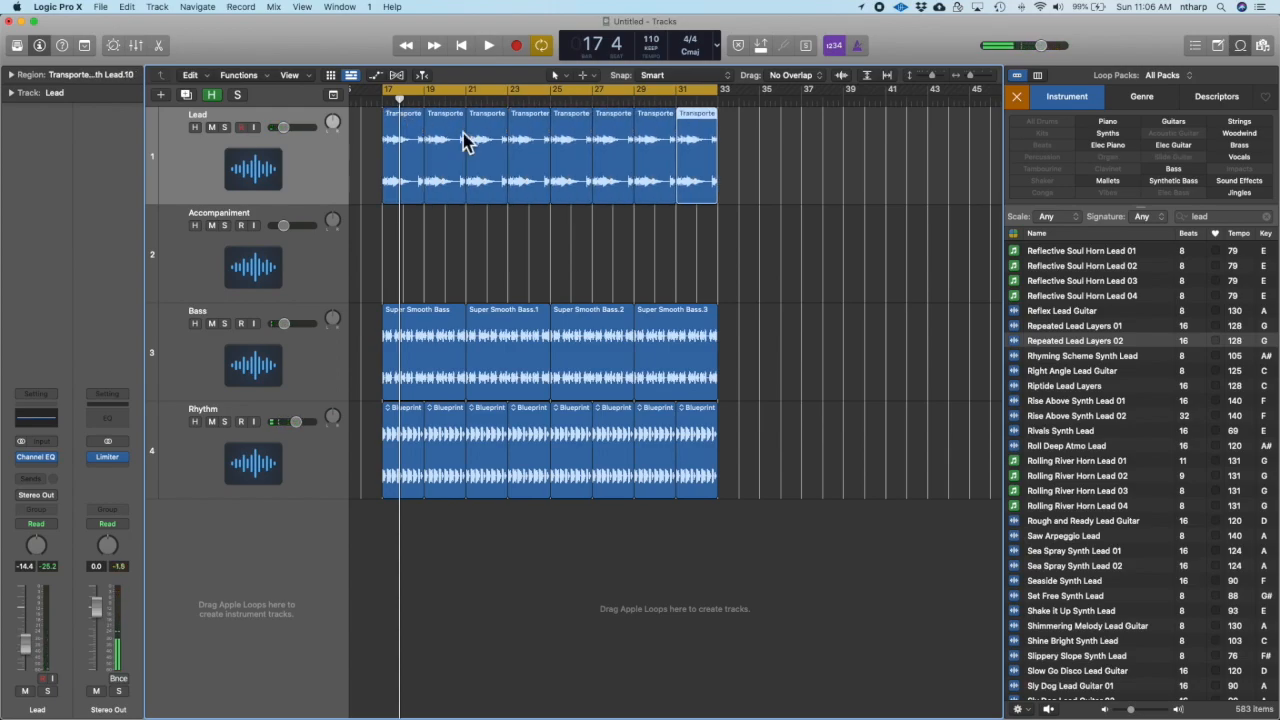
- Play the arrangement and open the Lead track's Channel EQ at 50% view over the track headers
{"action": "key", "text": "space"}
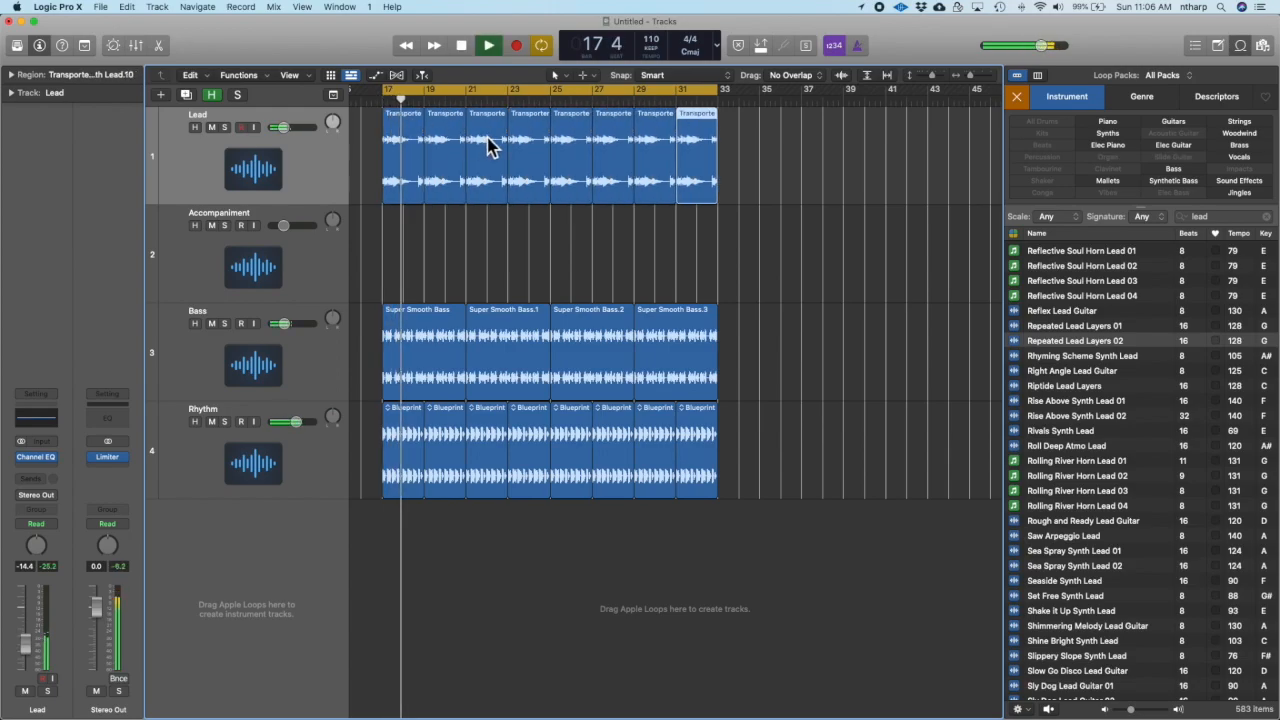
{"action": "left_click", "coordinate": [292, 260]}
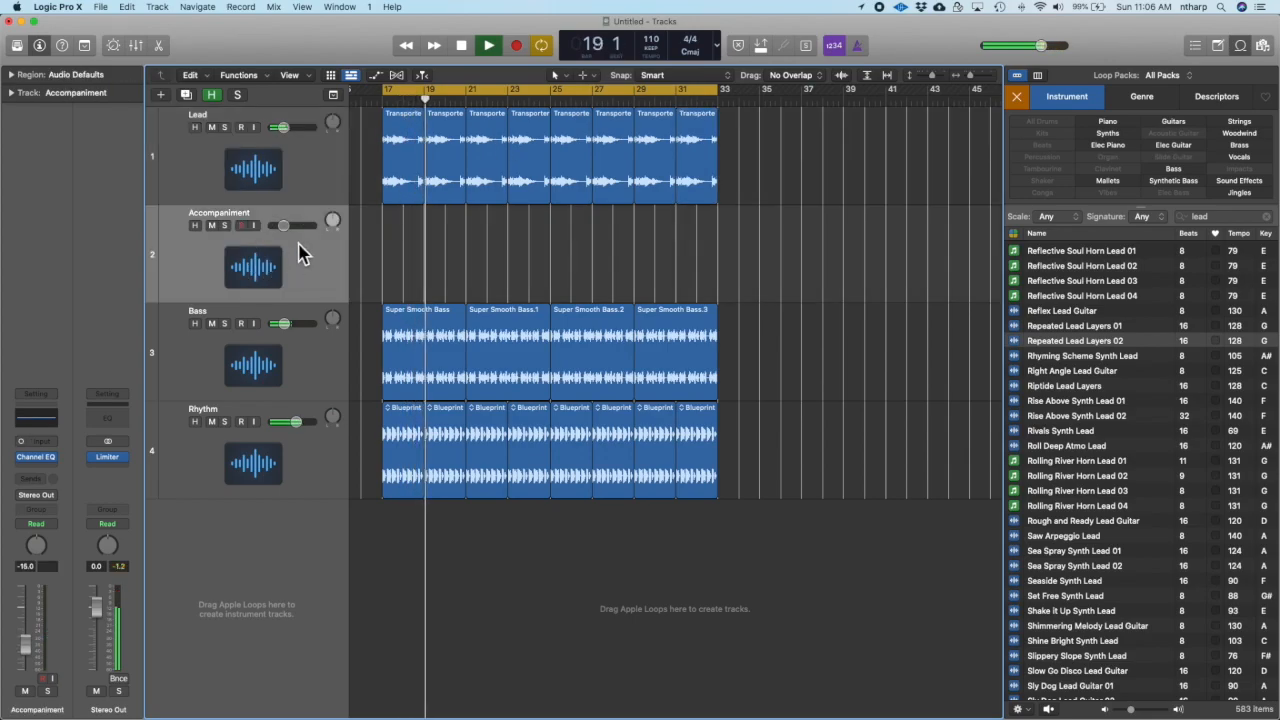
{"action": "left_click", "coordinate": [303, 161]}
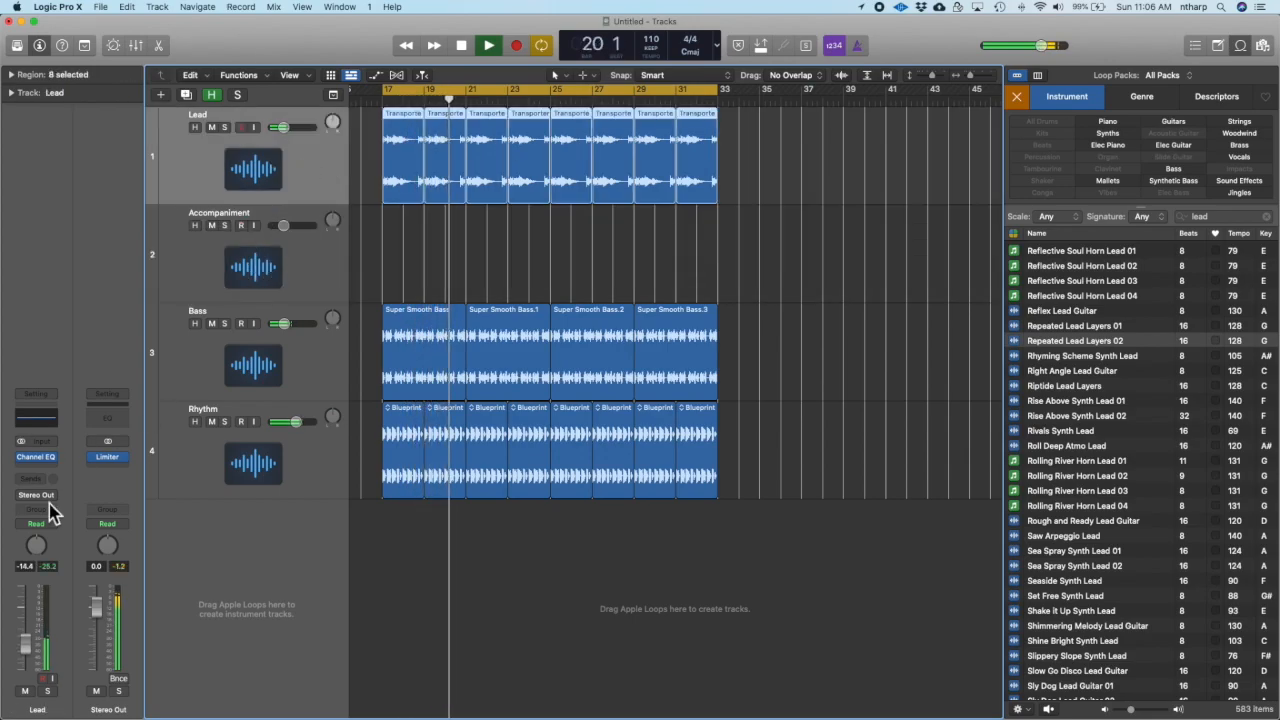
{"action": "left_click", "coordinate": [40, 420]}
{"action": "left_click_drag", "start_coordinate": [609, 514], "coordinate": [374, 151]}
{"action": "left_click", "coordinate": [689, 184]}
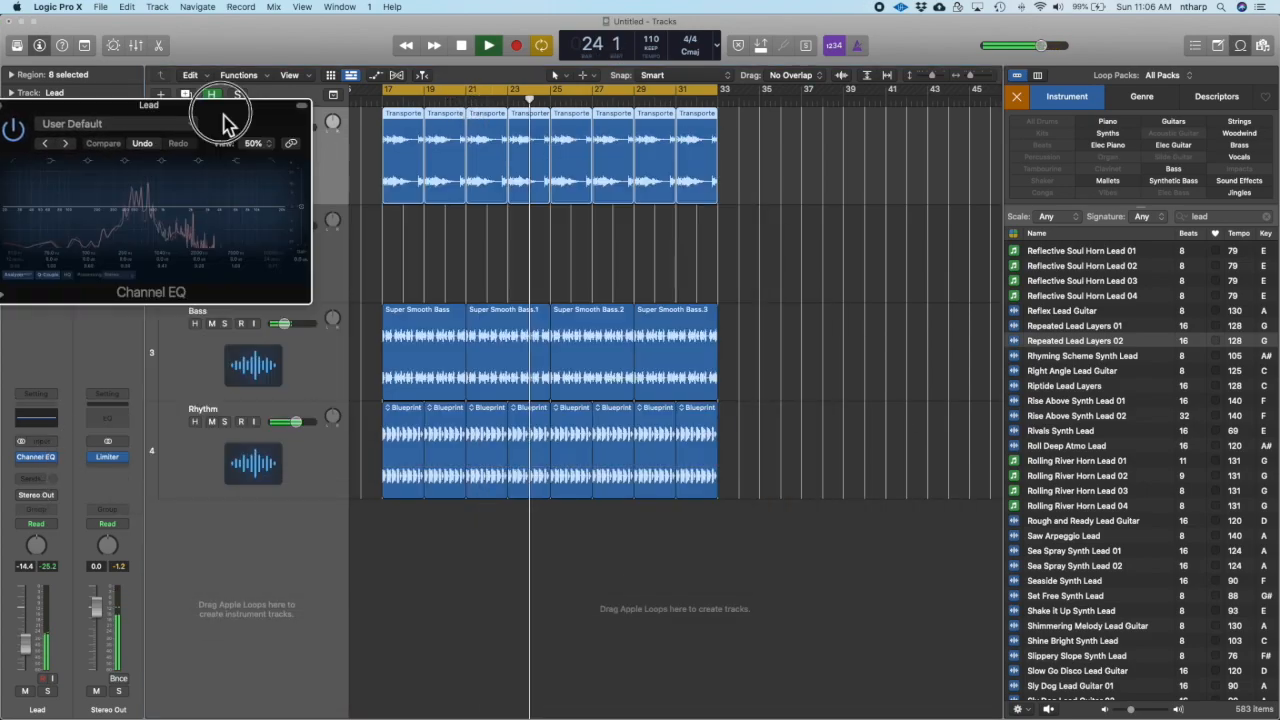
{"action": "left_click_drag", "start_coordinate": [225, 113], "coordinate": [231, 114]}
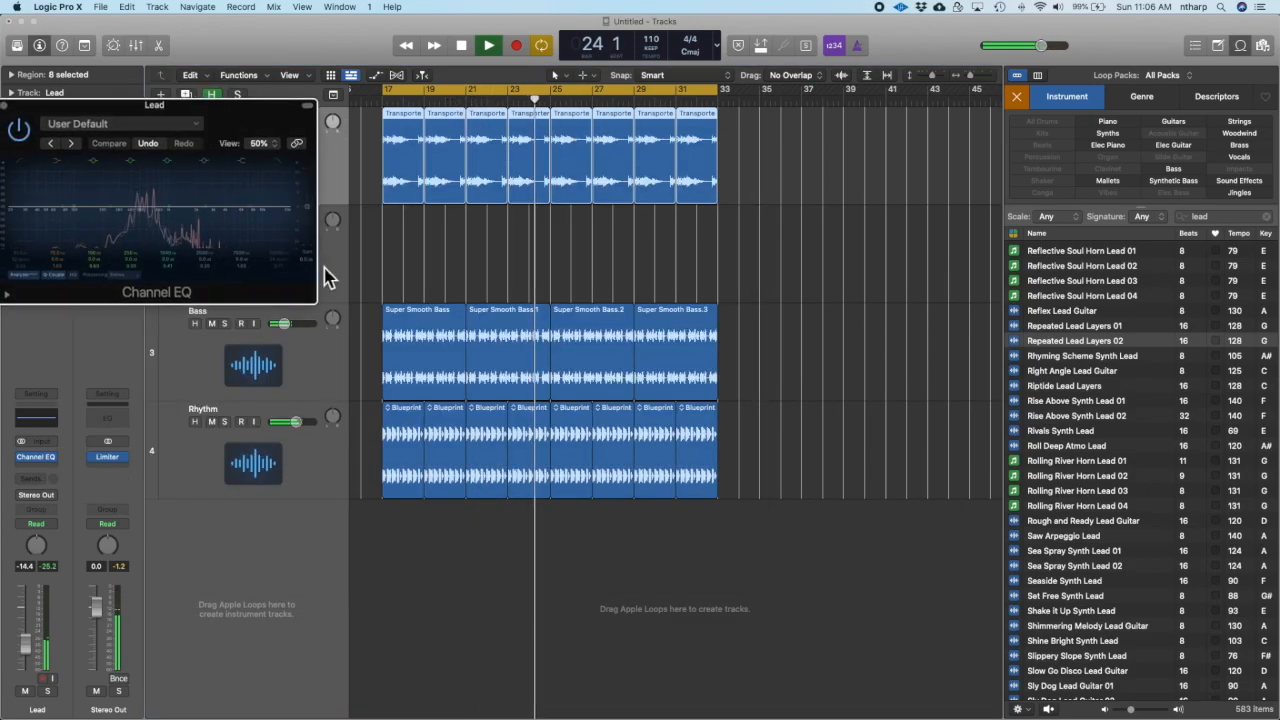
- Open the Bass track's Channel EQ and reduce its view to 50%
{"action": "left_click", "coordinate": [310, 372]}
{"action": "left_click", "coordinate": [24, 424]}
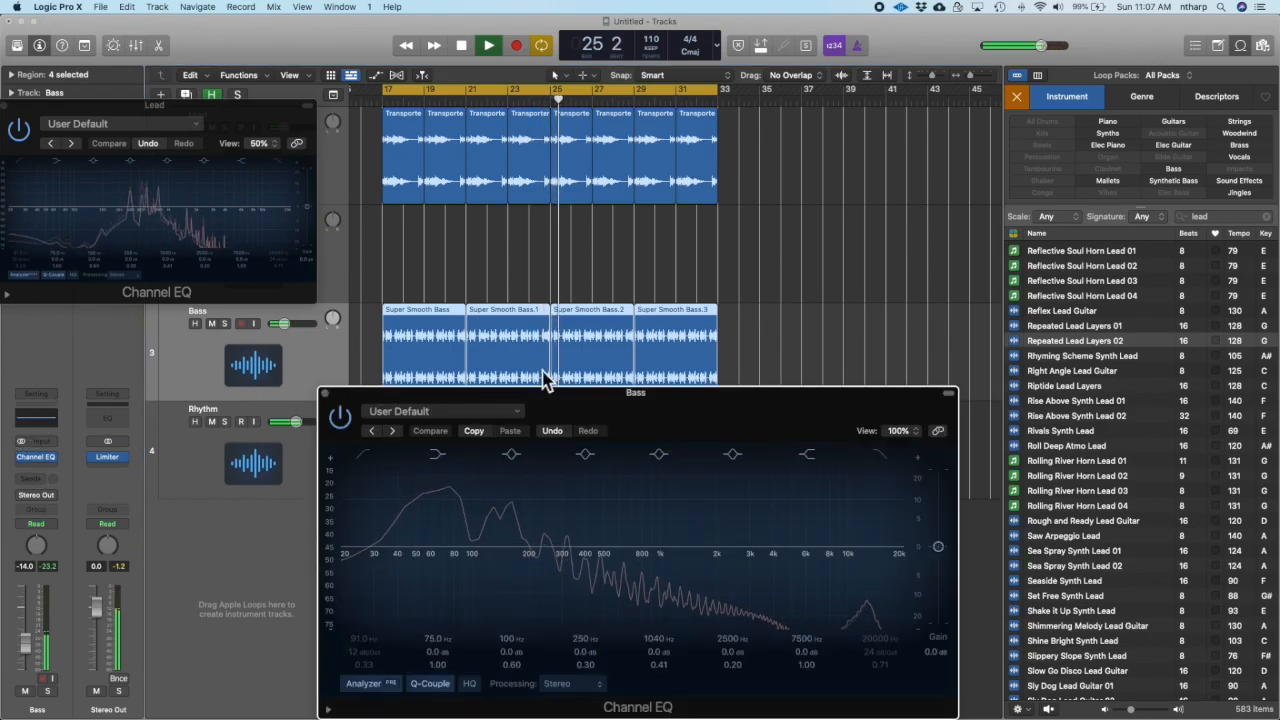
{"action": "left_click", "coordinate": [903, 432]}
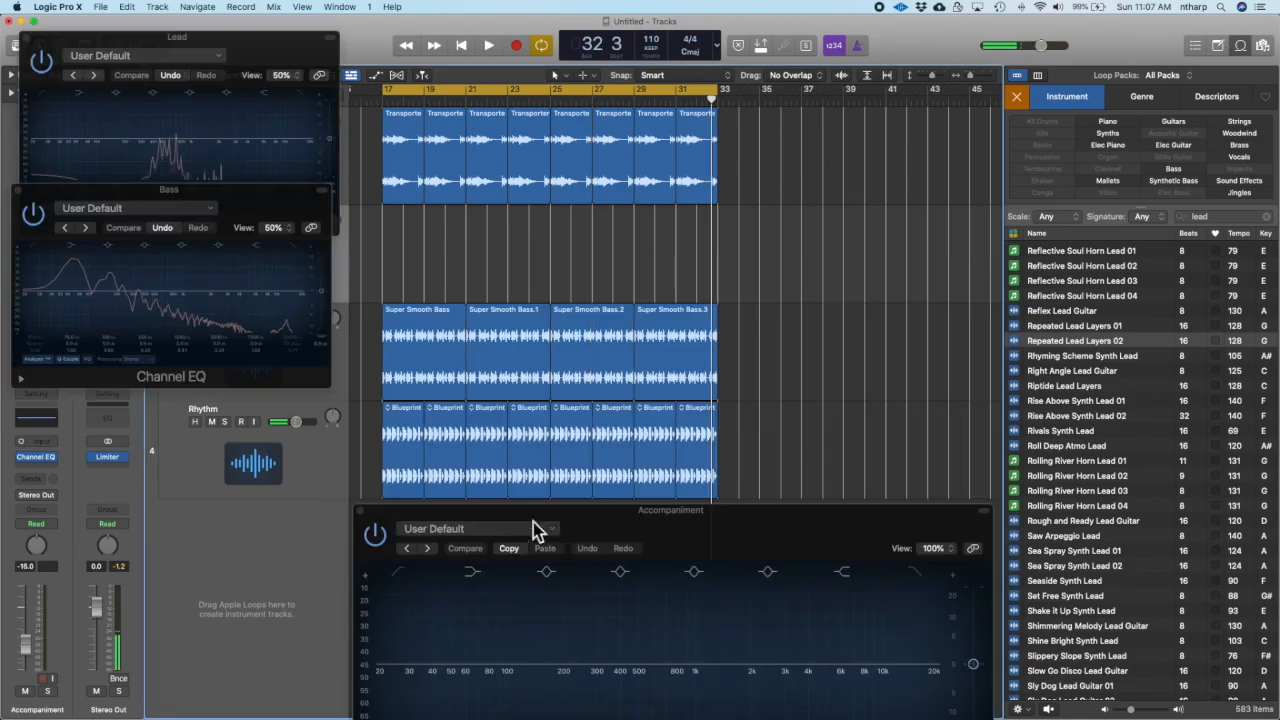
- Set the Accompaniment Channel EQ to 50% view and stack it between the Lead and Bass EQ windows
{"action": "left_click_drag", "start_coordinate": [616, 511], "coordinate": [600, 449]}
{"action": "left_click", "coordinate": [914, 486]}
{"action": "left_click", "coordinate": [908, 463]}
{"action": "left_click_drag", "start_coordinate": [912, 468], "coordinate": [288, 149]}
{"action": "left_click", "coordinate": [238, 360]}
{"action": "left_click_drag", "start_coordinate": [214, 187], "coordinate": [229, 301]}
{"action": "left_click_drag", "start_coordinate": [216, 143], "coordinate": [207, 164]}
{"action": "left_click", "coordinate": [262, 345]}
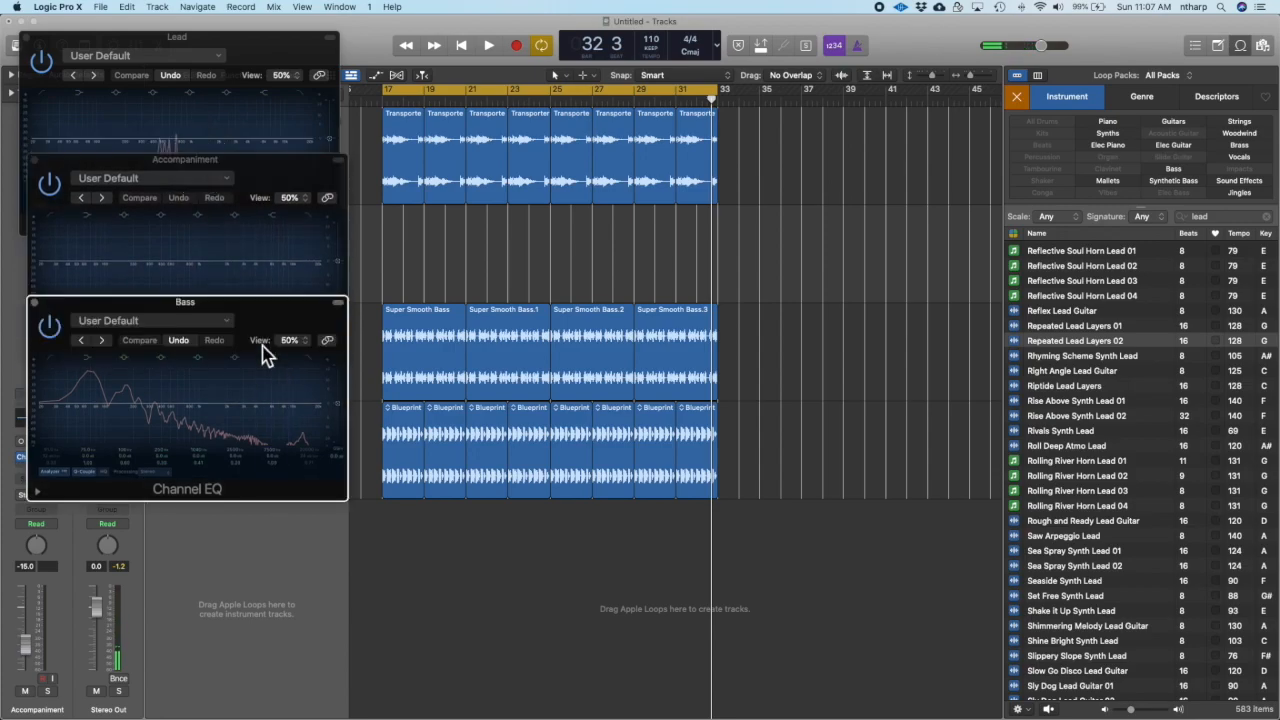
- Play the arrangement to compare the Lead and Bass spectra, and bring the Accompaniment EQ window in front
{"action": "key", "text": "space"}
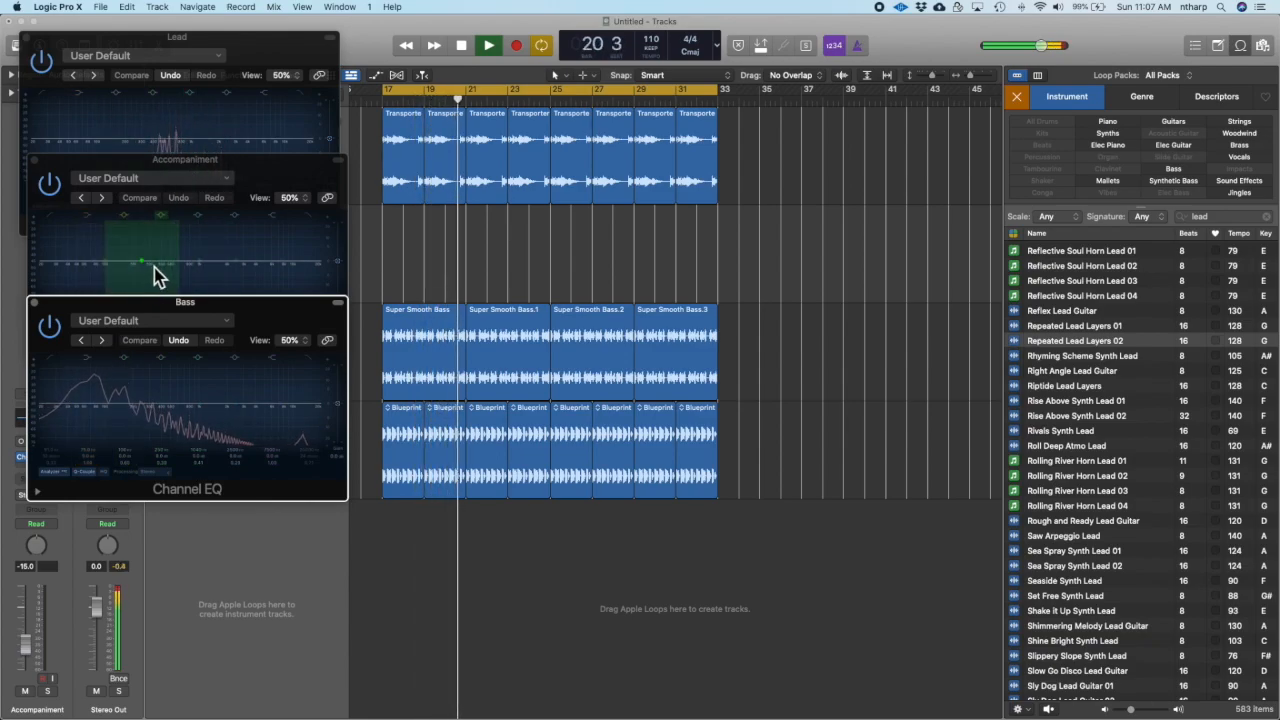
{"action": "mouse_move", "coordinate": [155, 278]}
{"action": "left_mouse_down"}
{"action": "mouse_move", "coordinate": [109, 266]}
{"action": "mouse_move", "coordinate": [166, 277]}
{"action": "mouse_move", "coordinate": [127, 280]}
{"action": "mouse_move", "coordinate": [171, 276]}
{"action": "left_mouse_up"}
{"action": "left_click_drag", "start_coordinate": [177, 158], "coordinate": [169, 162]}
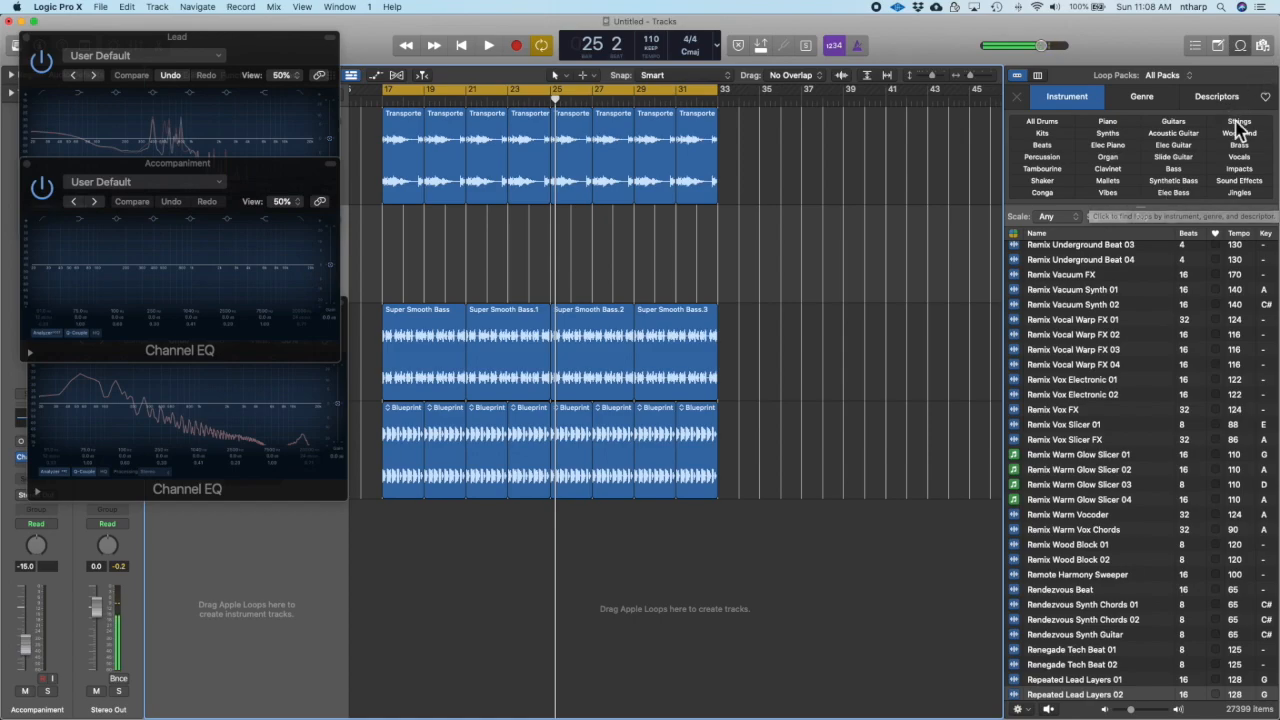
- Search the loops for "pad" and audition Transporter Synth Pad over the arrangement with the preview volume slightly lowered
{"action": "left_click", "coordinate": [1218, 218]}
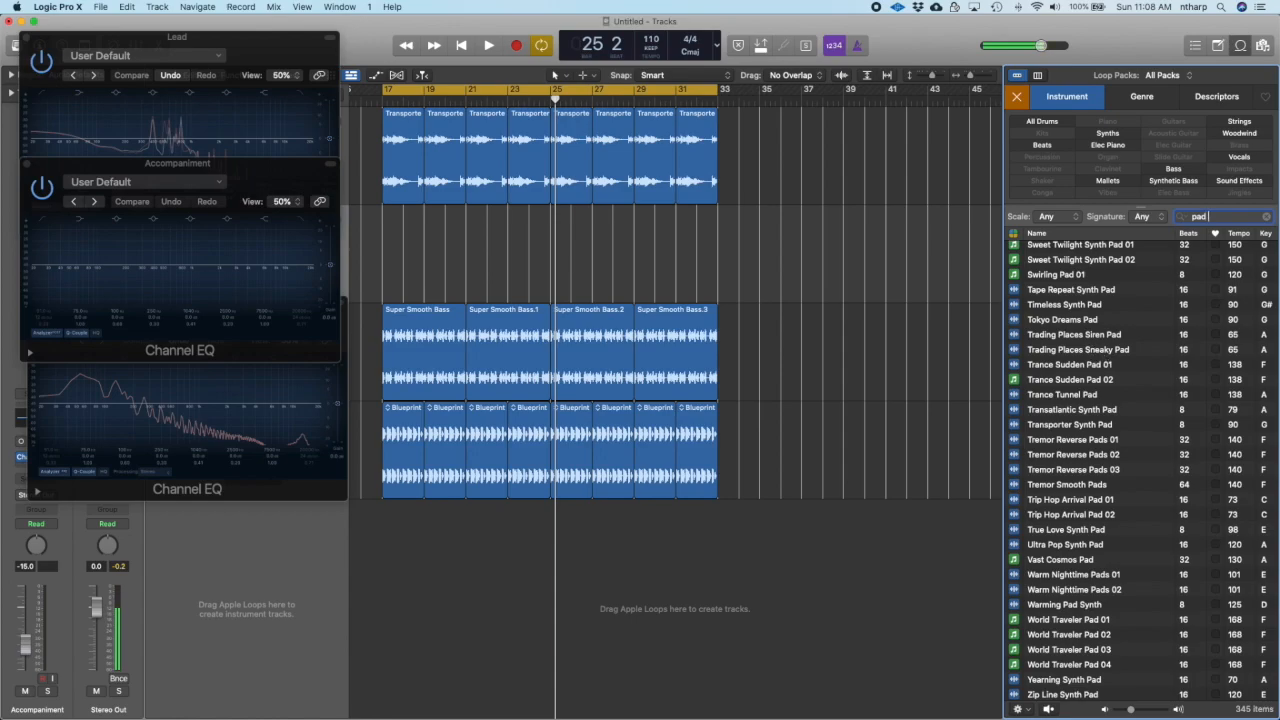
{"action": "left_click", "coordinate": [871, 608]}
{"action": "key", "text": "space"}
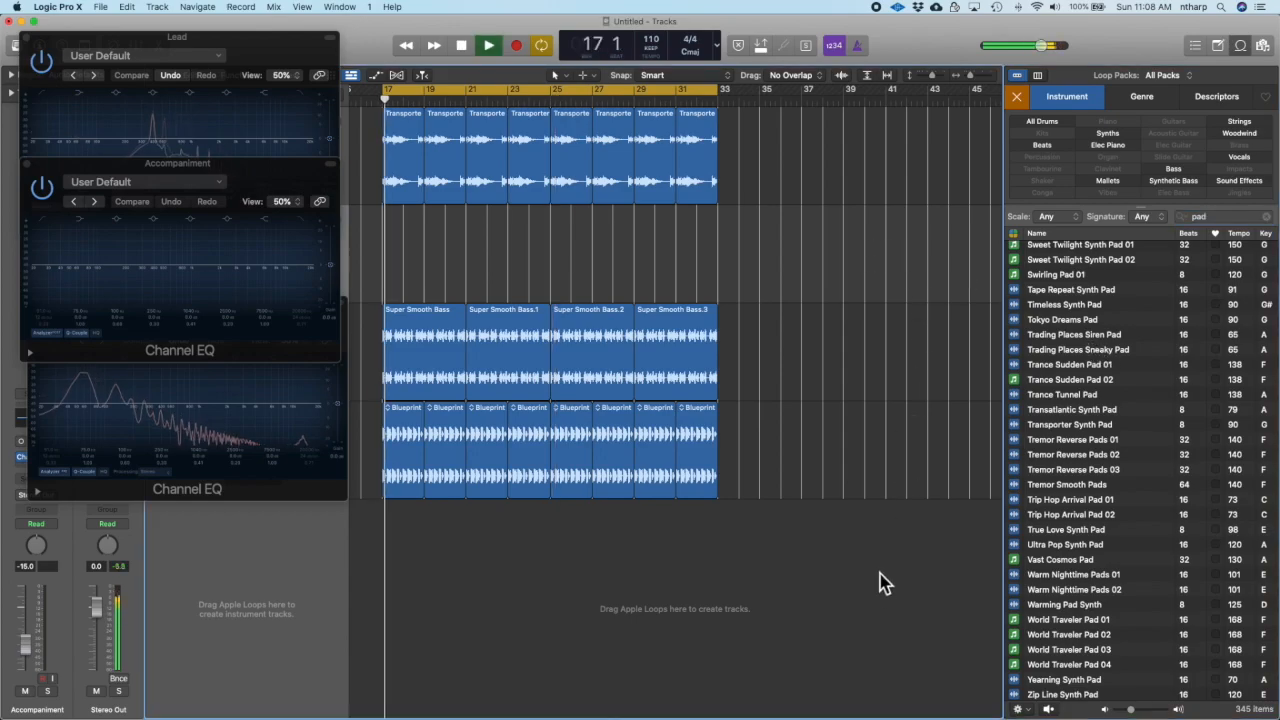
{"action": "left_click", "coordinate": [1073, 423]}
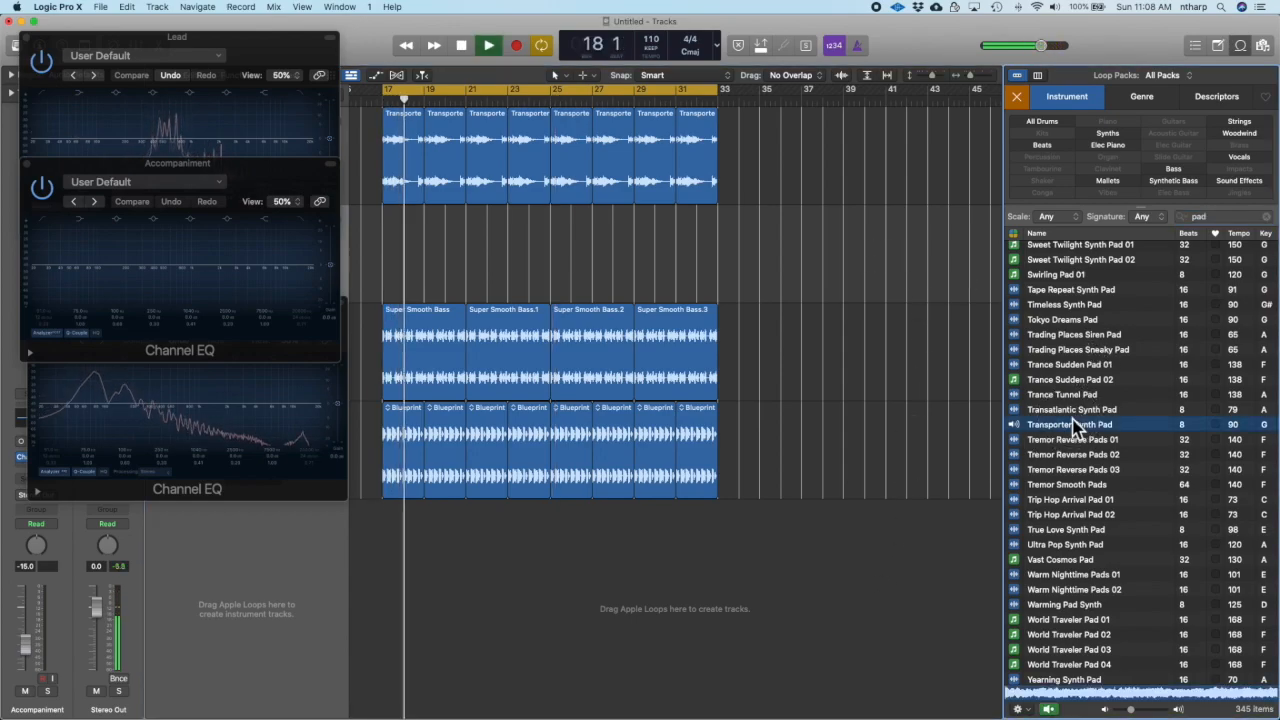
{"action": "left_click", "coordinate": [1130, 709]}
{"action": "left_click_drag", "start_coordinate": [1129, 710], "coordinate": [1126, 710]}
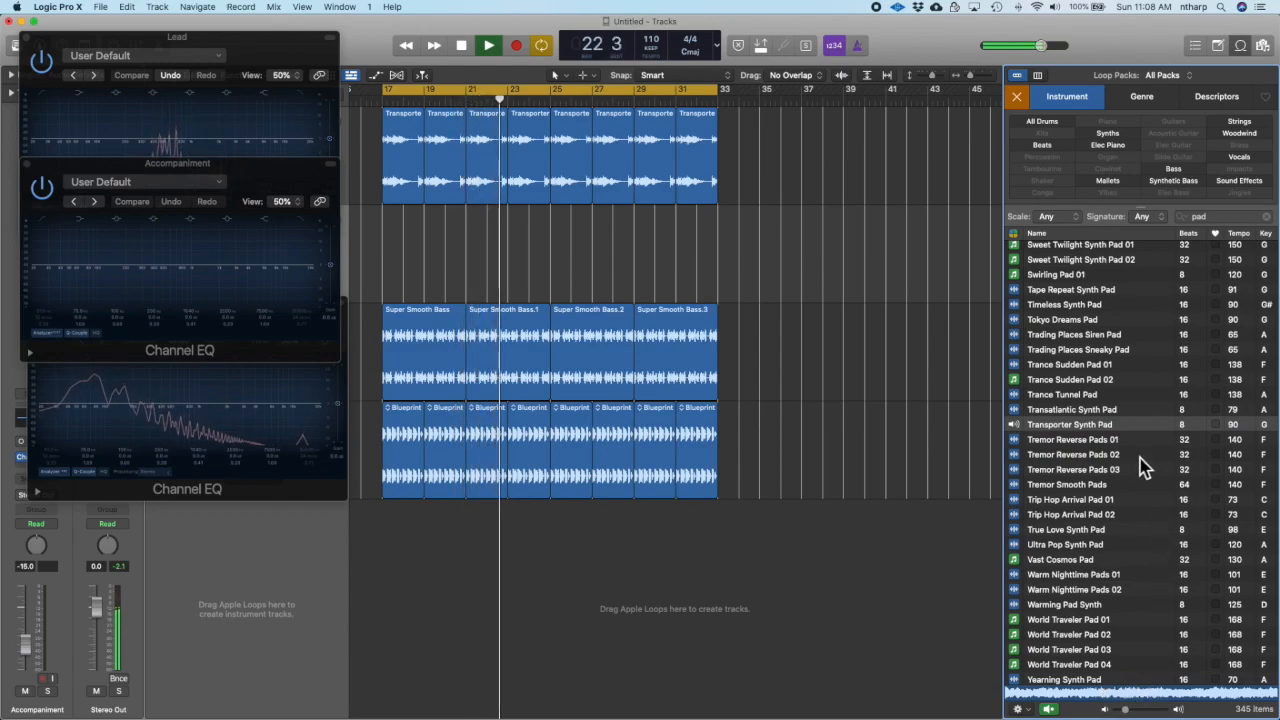
- Place the Transporter Synth Pad loop at bar 17 on the Accompaniment track and play it to examine its spectrum
{"action": "left_click_drag", "start_coordinate": [1105, 426], "coordinate": [389, 281]}
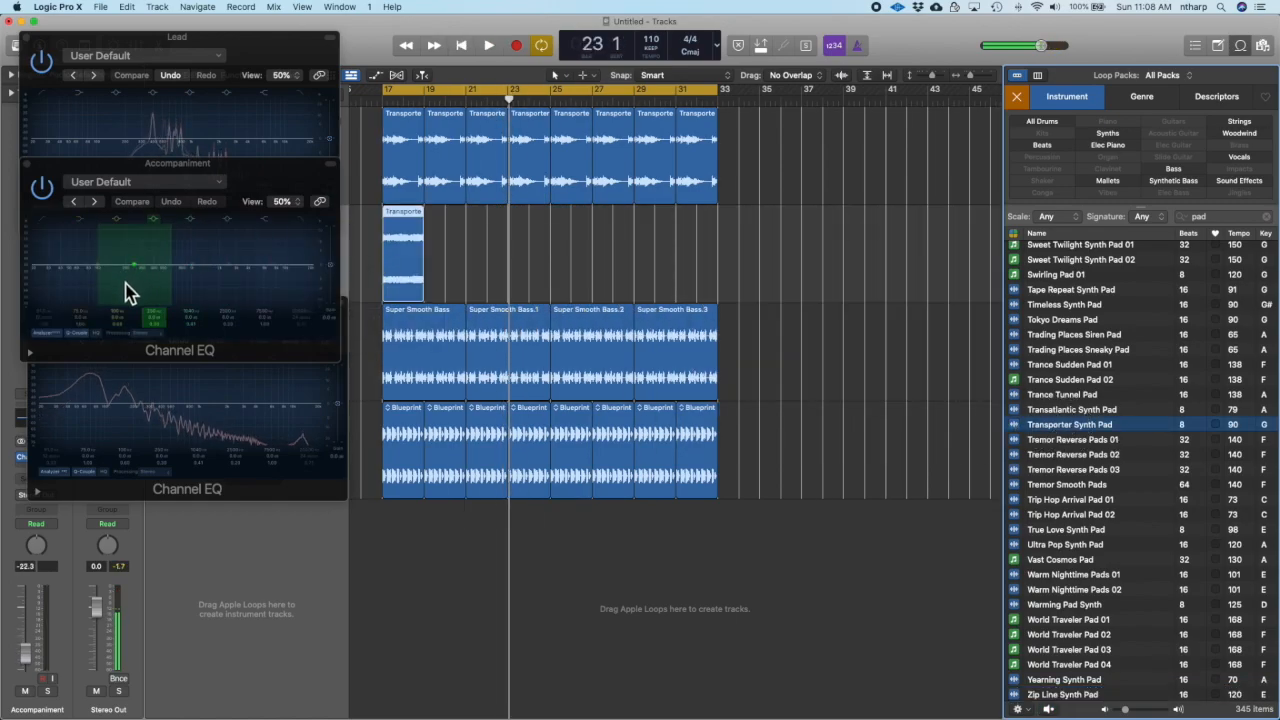
{"action": "key", "text": "space"}
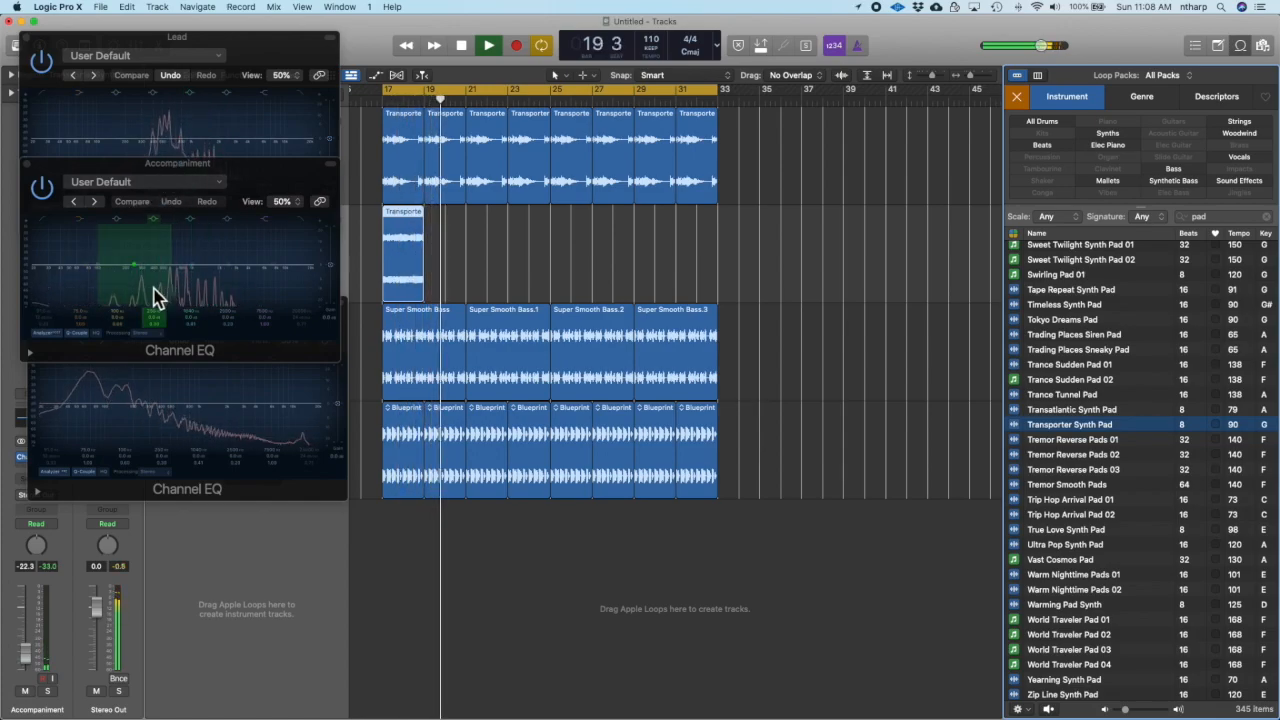
{"action": "key", "text": "space"}
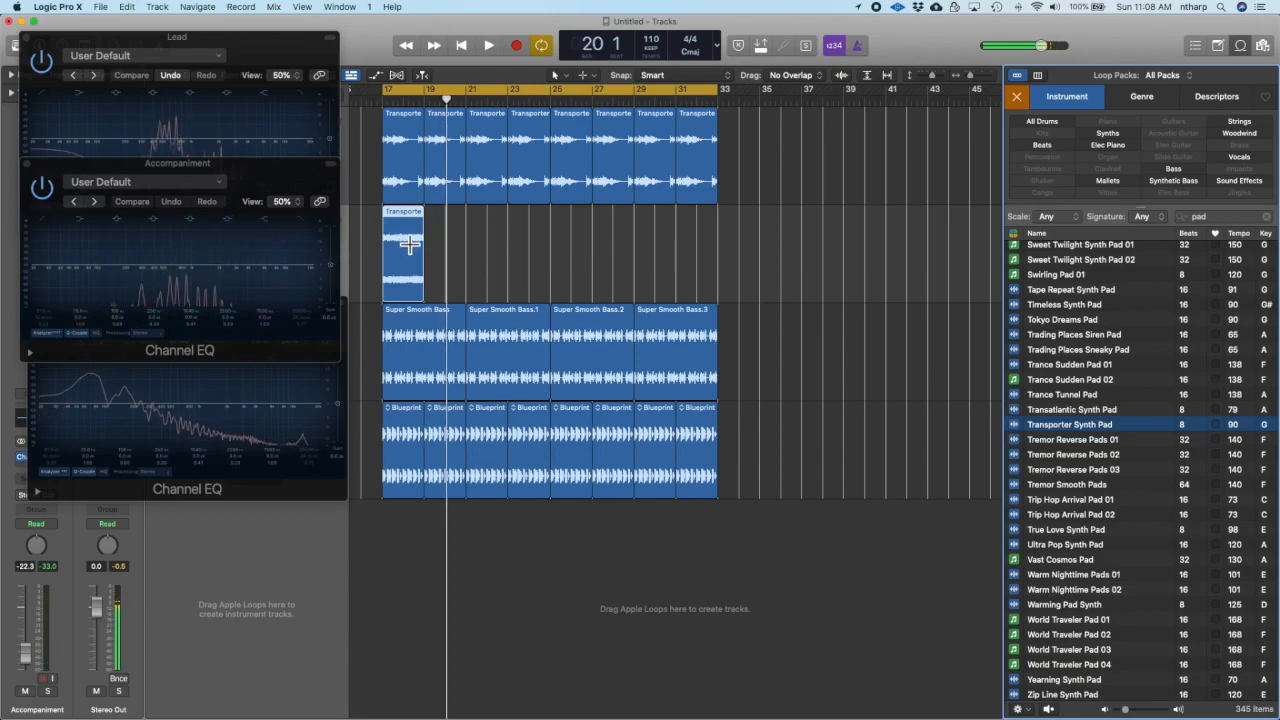
- Repeat the Transporter Synth Pad region up to bar 33 on the Accompaniment track and play it against the Lead
{"action": "key", "text": "super+r"}
{"action": "key", "text": "super+r"}
{"action": "key", "text": "super+r"}
{"action": "key", "text": "super+r"}
{"action": "key", "text": "super+r"}
{"action": "key", "text": "super+r"}
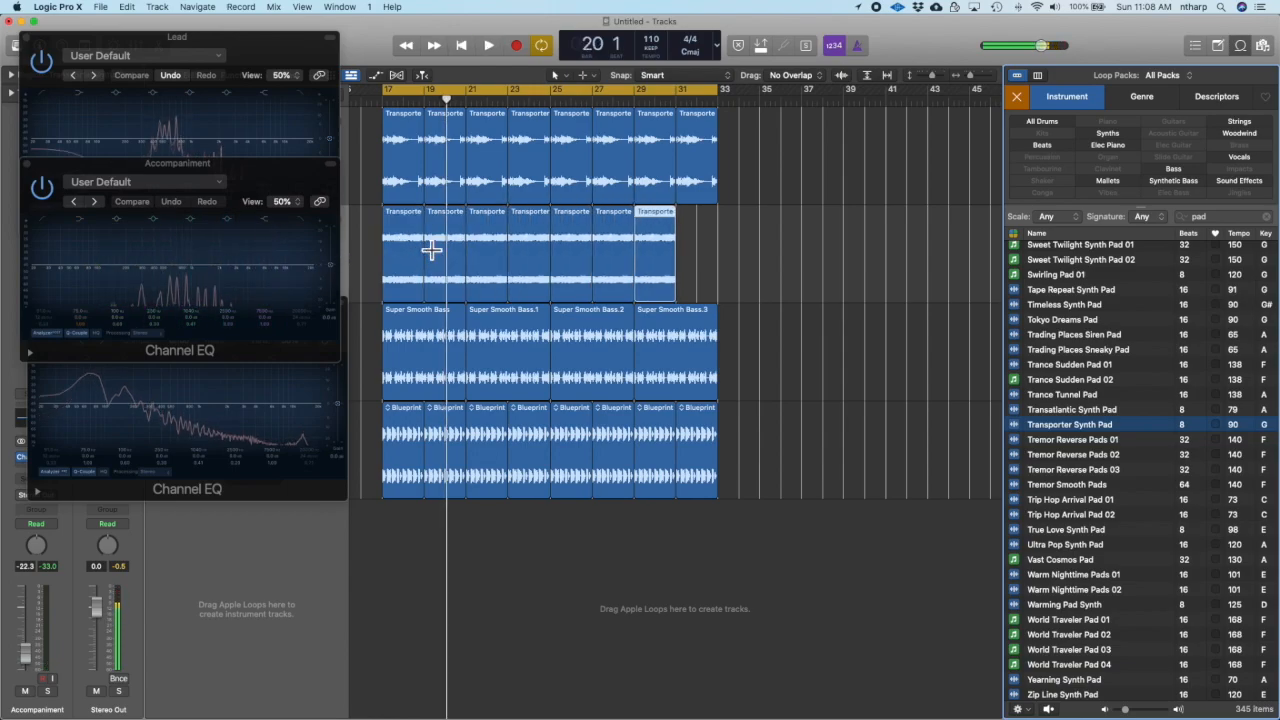
{"action": "key", "text": "super+r"}
{"action": "key", "text": "space"}
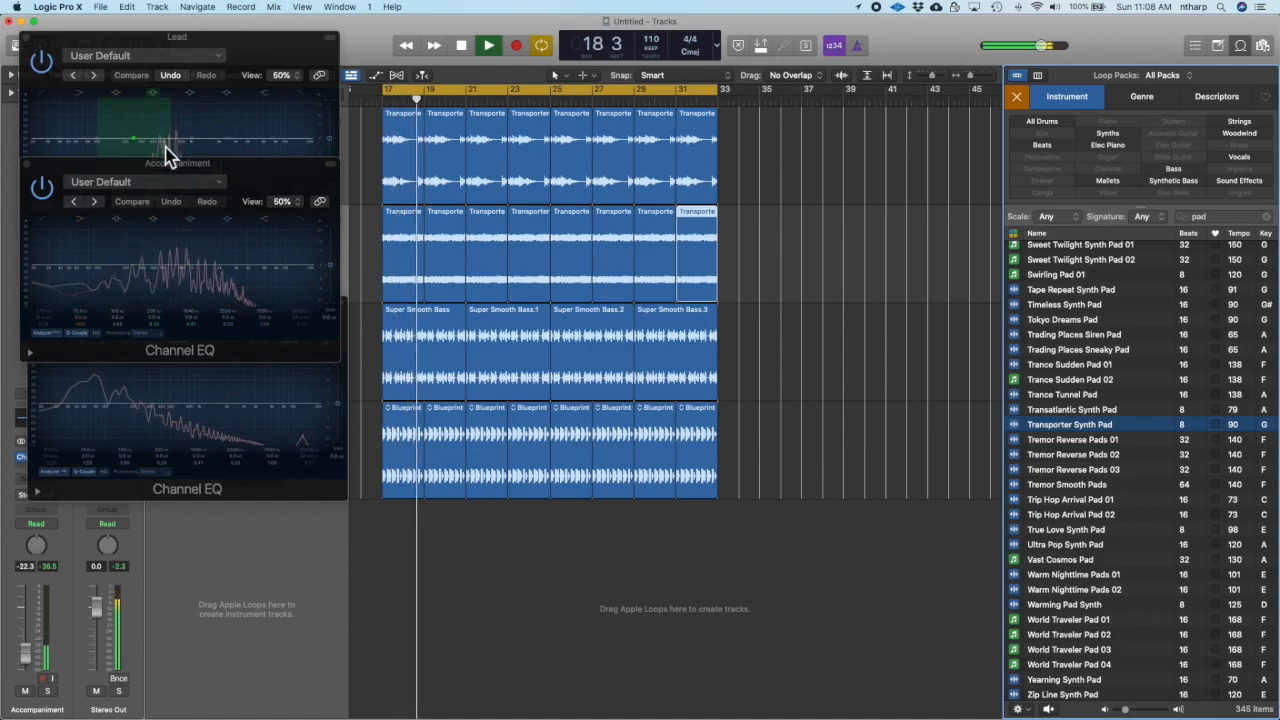
{"action": "key", "text": "space"}
- Replace the Transporter Synth Pad regions with the Seaside Synth Pad loop at bar 17 on Accompaniment and repeat it three times
{"action": "left_click_drag", "start_coordinate": [743, 251], "coordinate": [427, 270]}
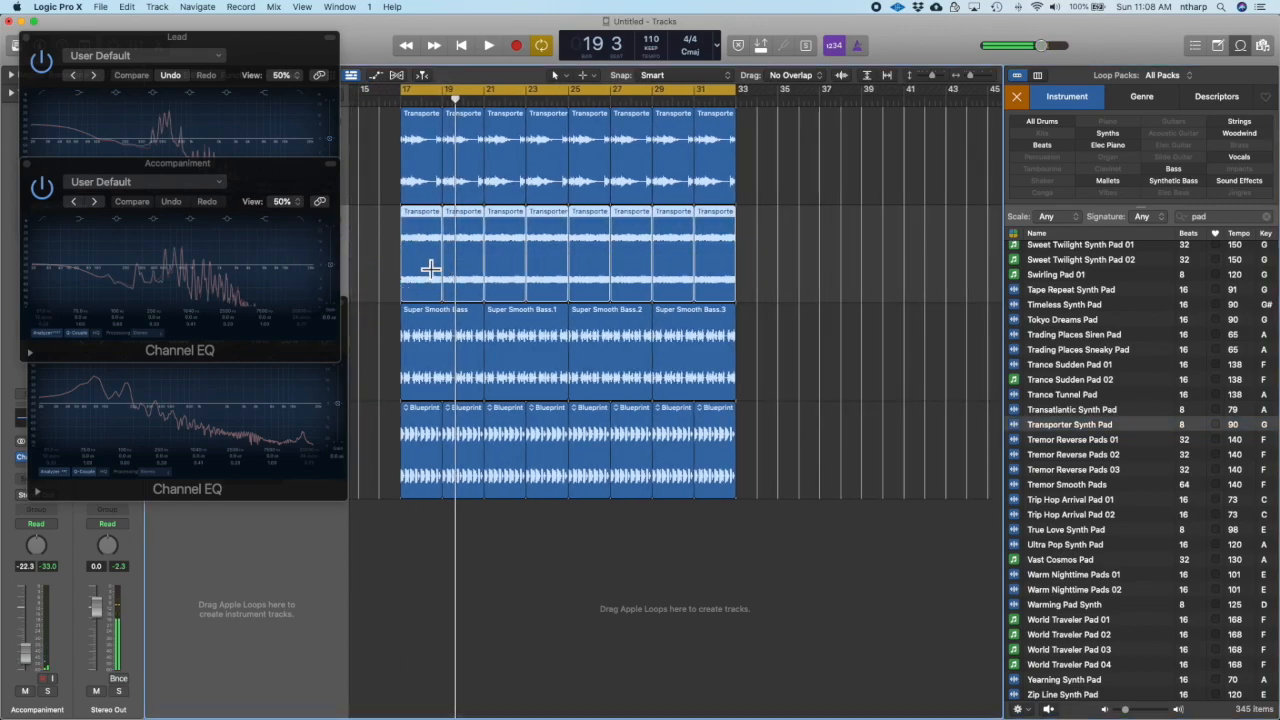
{"action": "key", "text": "Delete"}
{"action": "scroll", "coordinate": [1050, 510], "scroll_direction": "up", "scroll_amount": 10}
{"action": "left_click", "coordinate": [1077, 512]}
{"action": "left_click_drag", "start_coordinate": [1065, 520], "coordinate": [415, 248]}
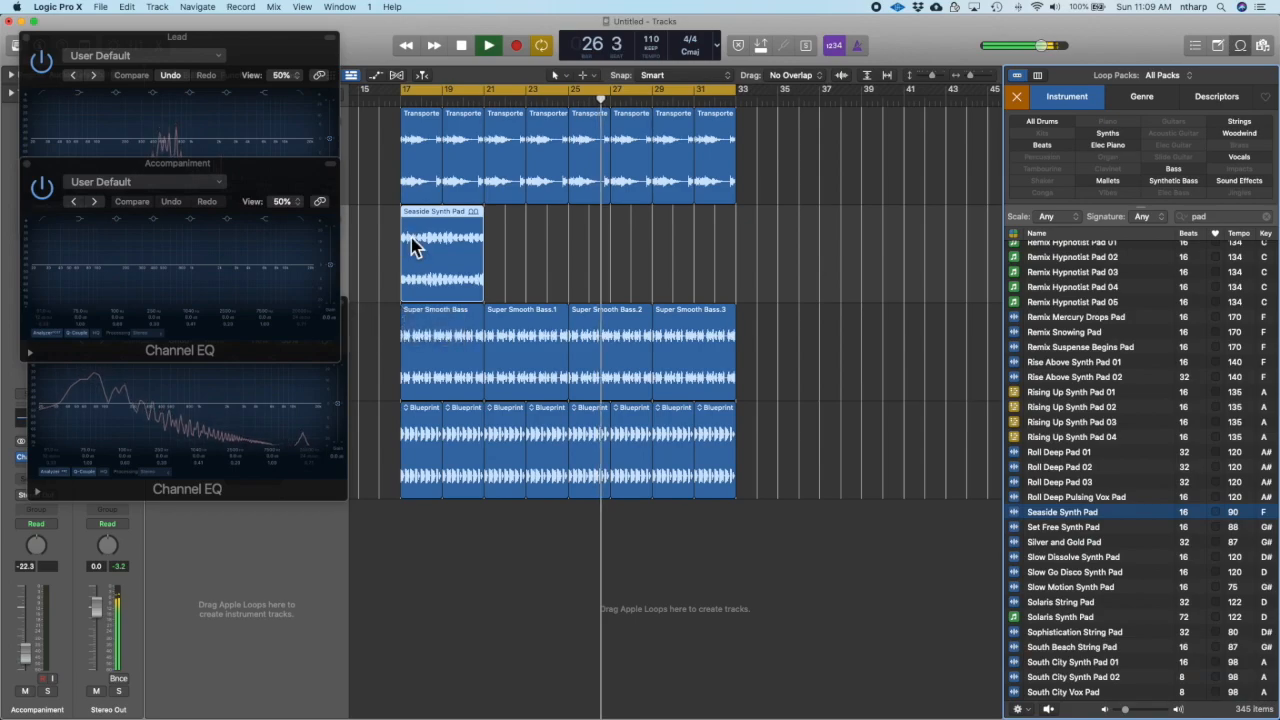
{"action": "key", "text": "super+r"}
{"action": "key", "text": "super+r"}
{"action": "key", "text": "super+r"}
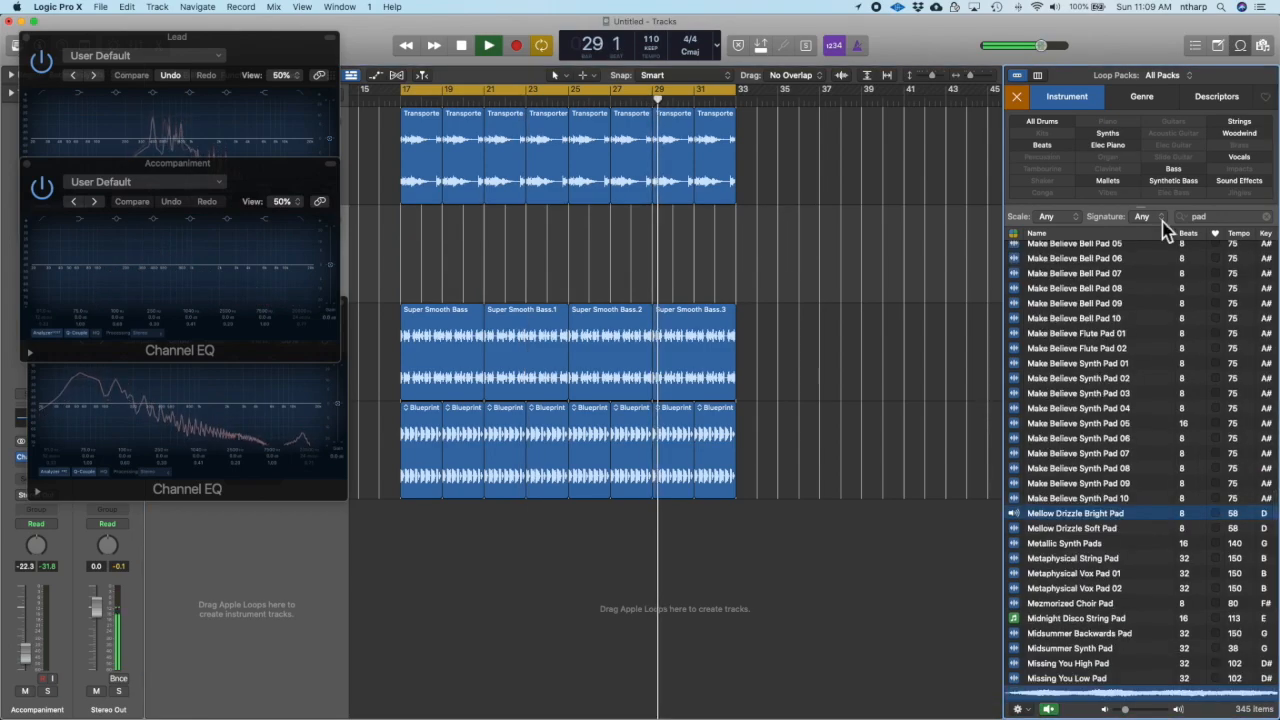
- Search the loops for "pluck" and audition South City Synth Plucks 01 over the arrangement
{"action": "double_click", "coordinate": [1201, 217]}
{"action": "type", "text": "plu"}
{"action": "type", "text": "ck"}
{"action": "left_click", "coordinate": [1091, 396]}
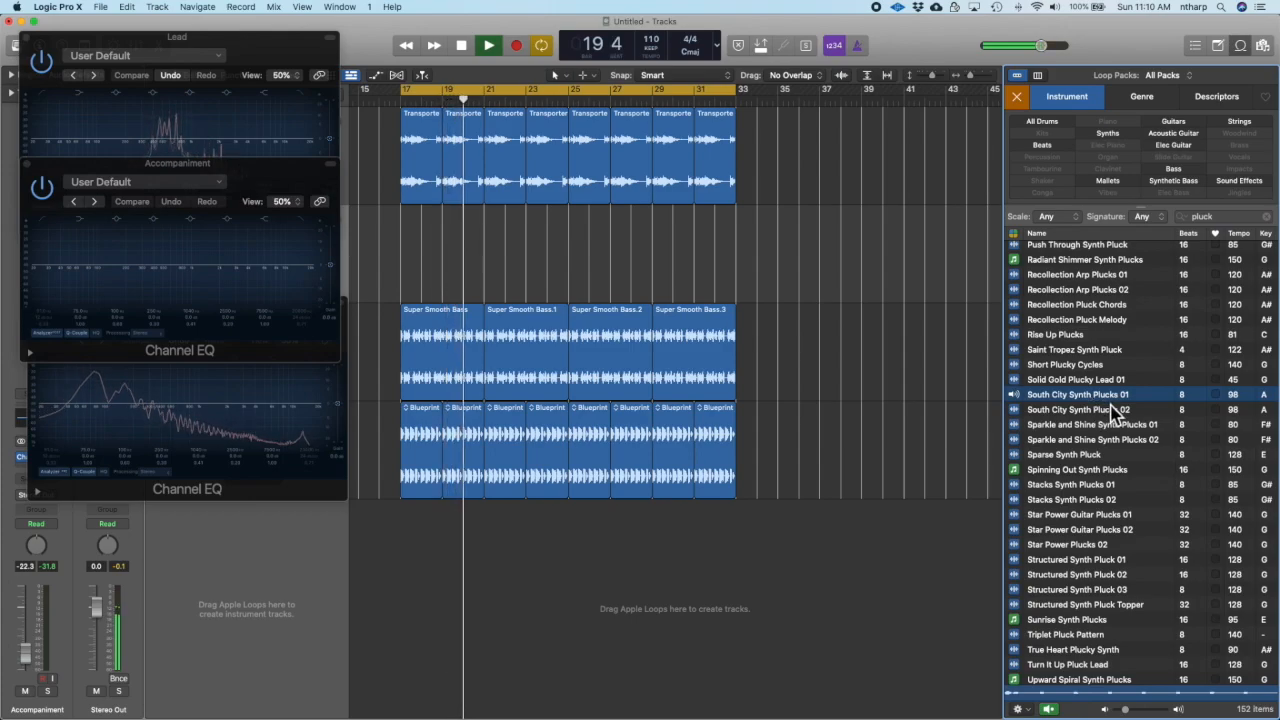
{"action": "left_click", "coordinate": [1097, 400]}
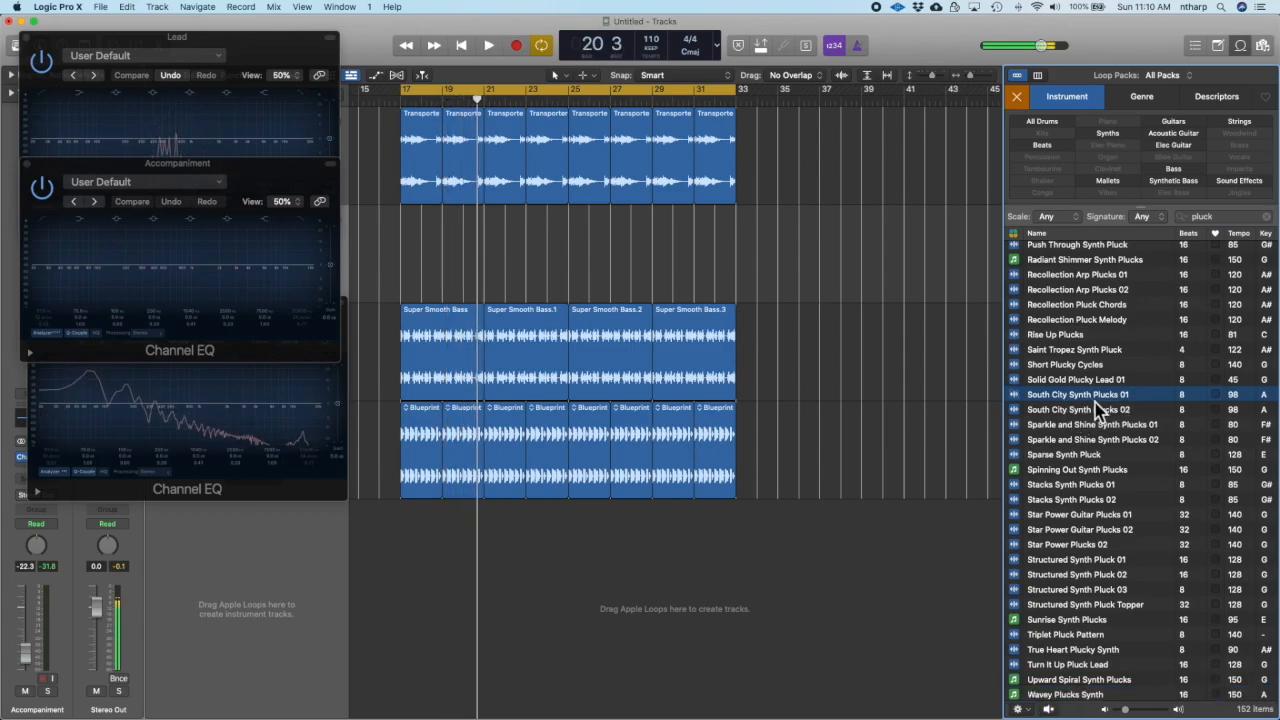
- Place the South City Synth Plucks 01 loop at bar 17 on Accompaniment, repeat it six times and play the arrangement
{"action": "left_click_drag", "start_coordinate": [1012, 398], "coordinate": [409, 266]}
{"action": "key", "text": "super+r"}
{"action": "key", "text": "super+r"}
{"action": "key", "text": "super+r"}
{"action": "key", "text": "super+r"}
{"action": "key", "text": "super+r"}
{"action": "key", "text": "super+r"}
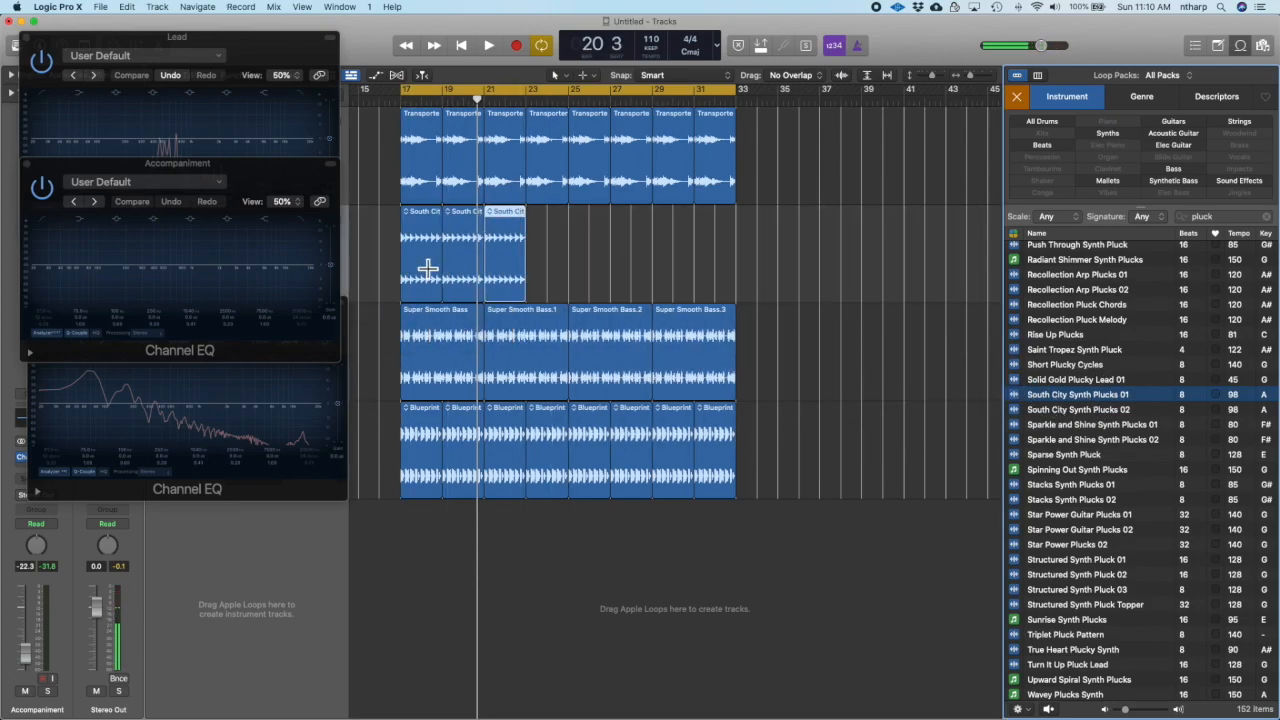
{"action": "key", "text": "space"}
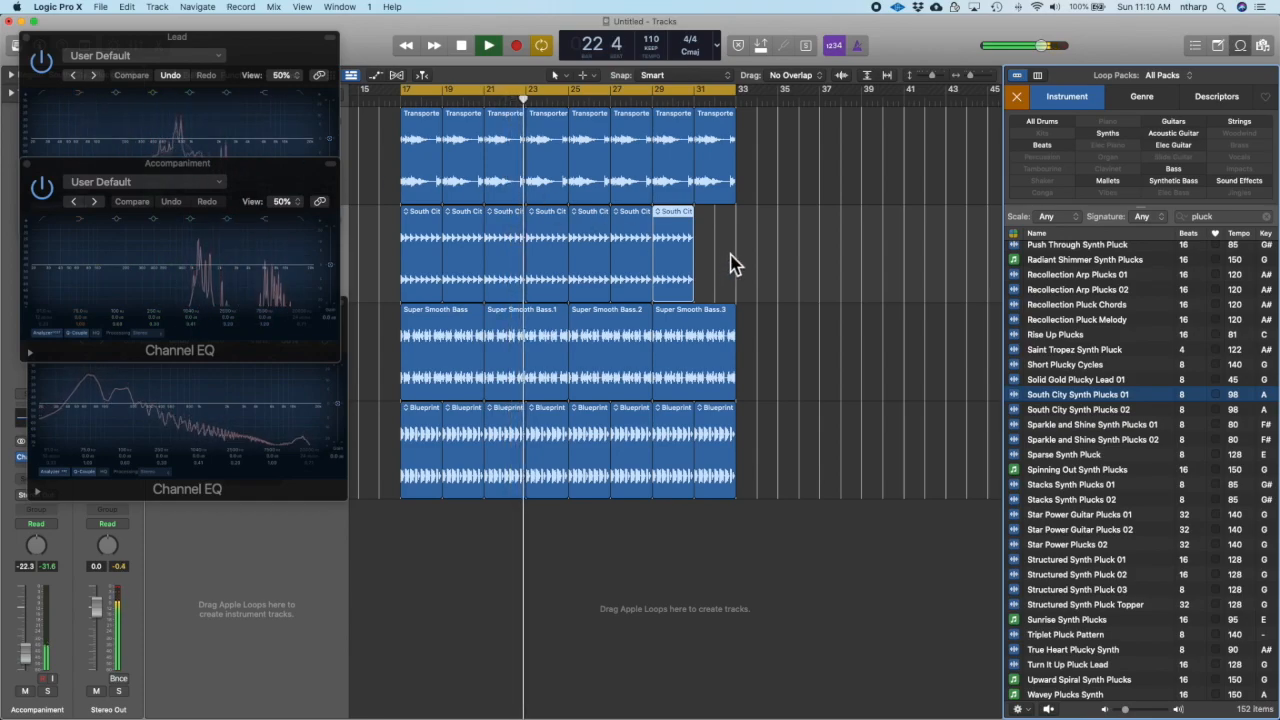
- Delete the South City Synth Plucks 01 regions, and replace the "pluck" loop search with the Synths instrument filter
{"action": "left_click", "coordinate": [420, 258]}
{"action": "key", "text": "Delete"}
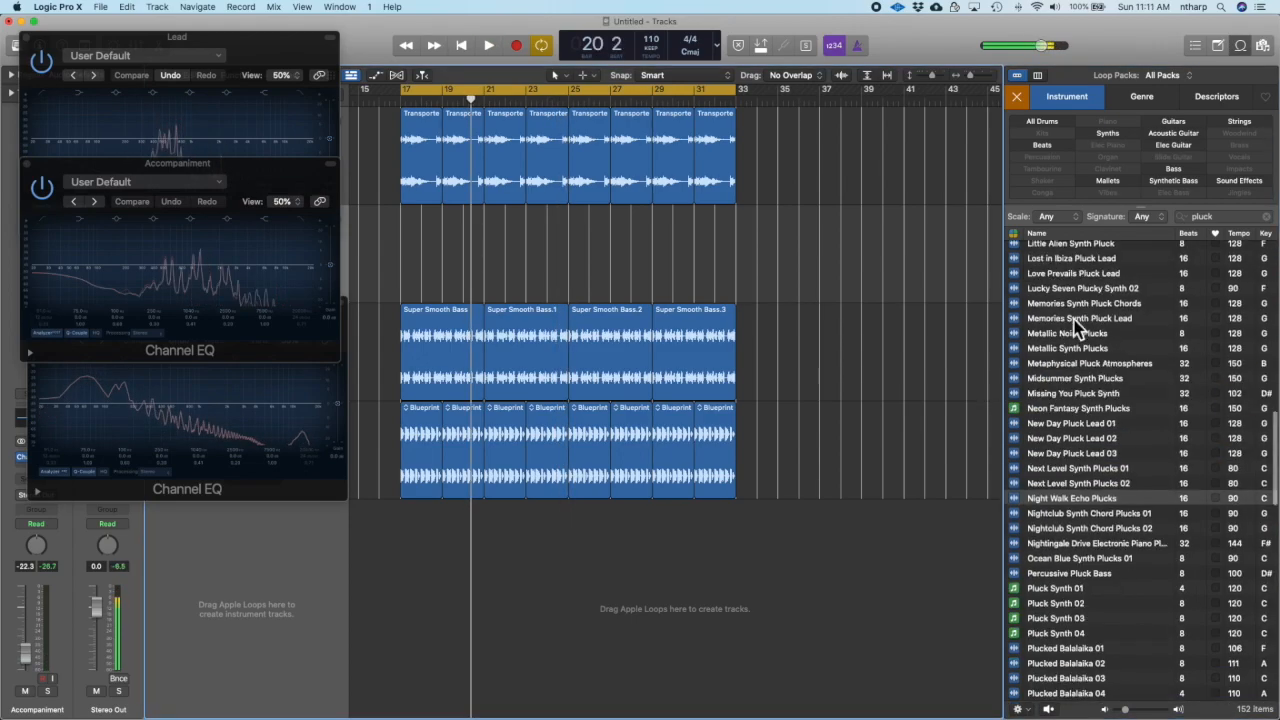
{"action": "scroll", "coordinate": [1075, 328], "scroll_direction": "up", "scroll_amount": 15}
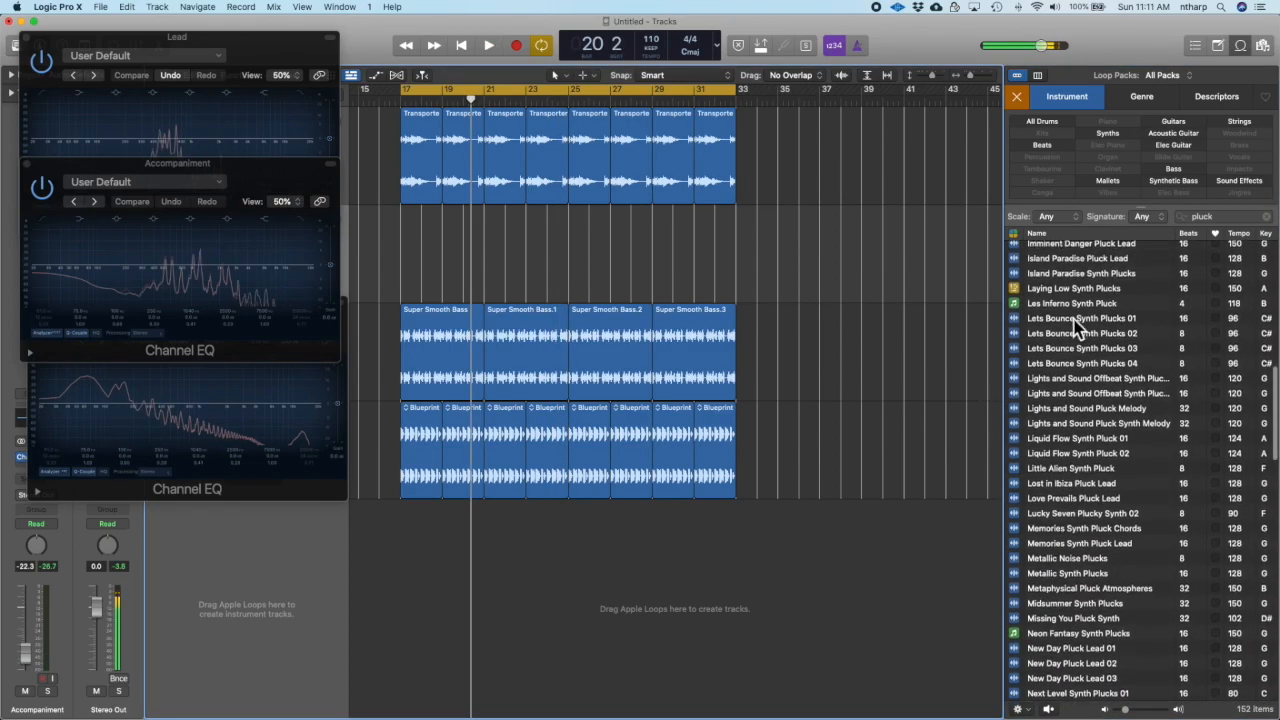
{"action": "double_click", "coordinate": [1207, 217]}
{"action": "key", "text": "BackSpace"}
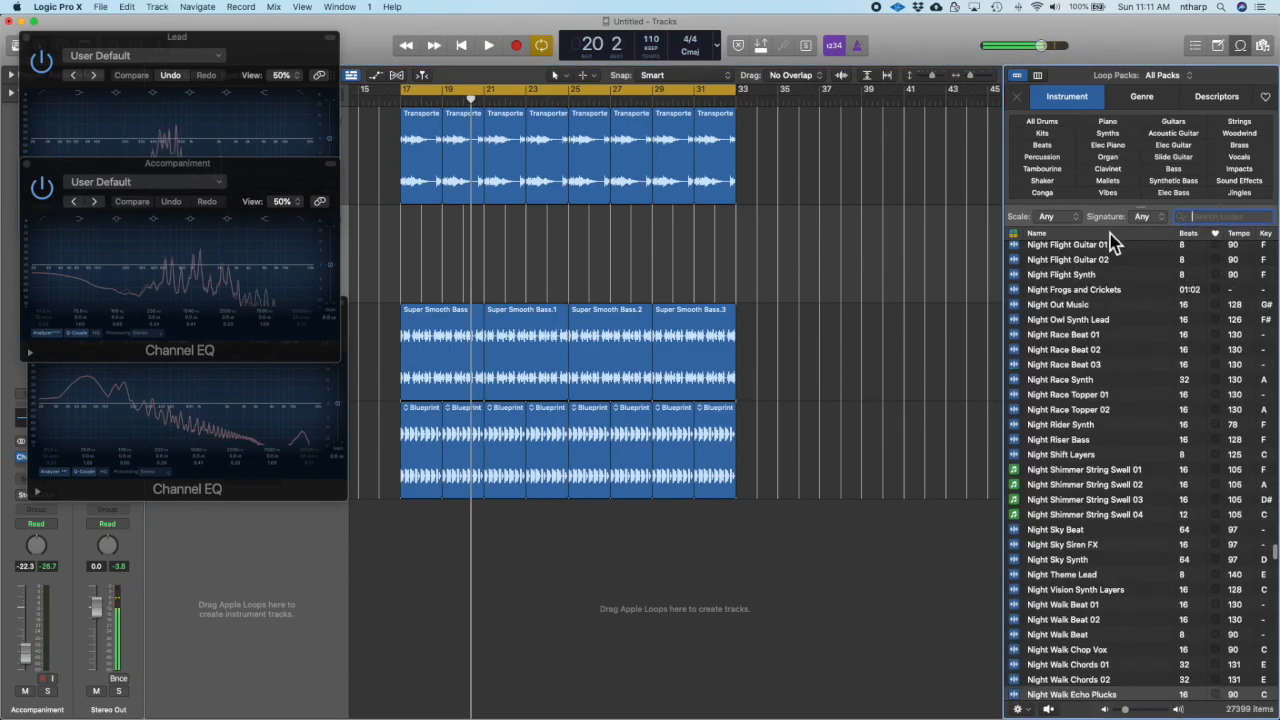
{"action": "left_click", "coordinate": [1108, 134]}
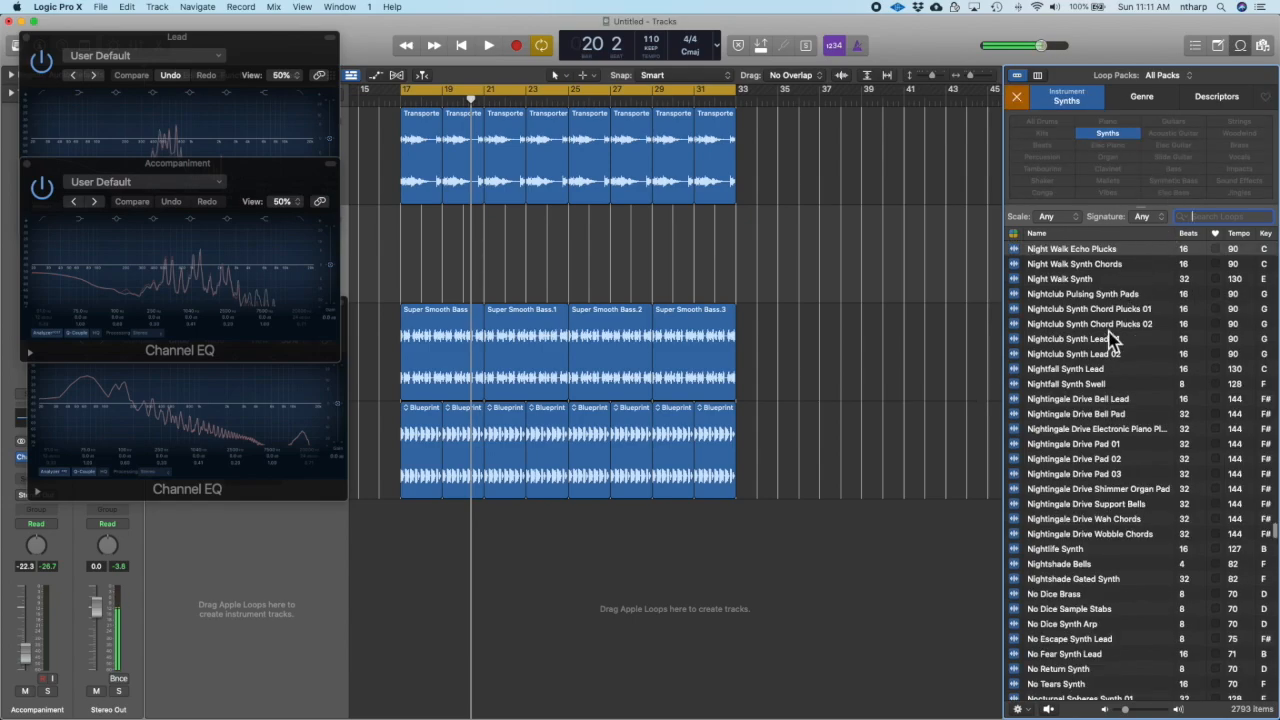
- Try the Nightingale Drive Bell Lead loop at bar 17 on Accompaniment, compare its spectrum and remove it
{"action": "left_click", "coordinate": [1105, 398]}
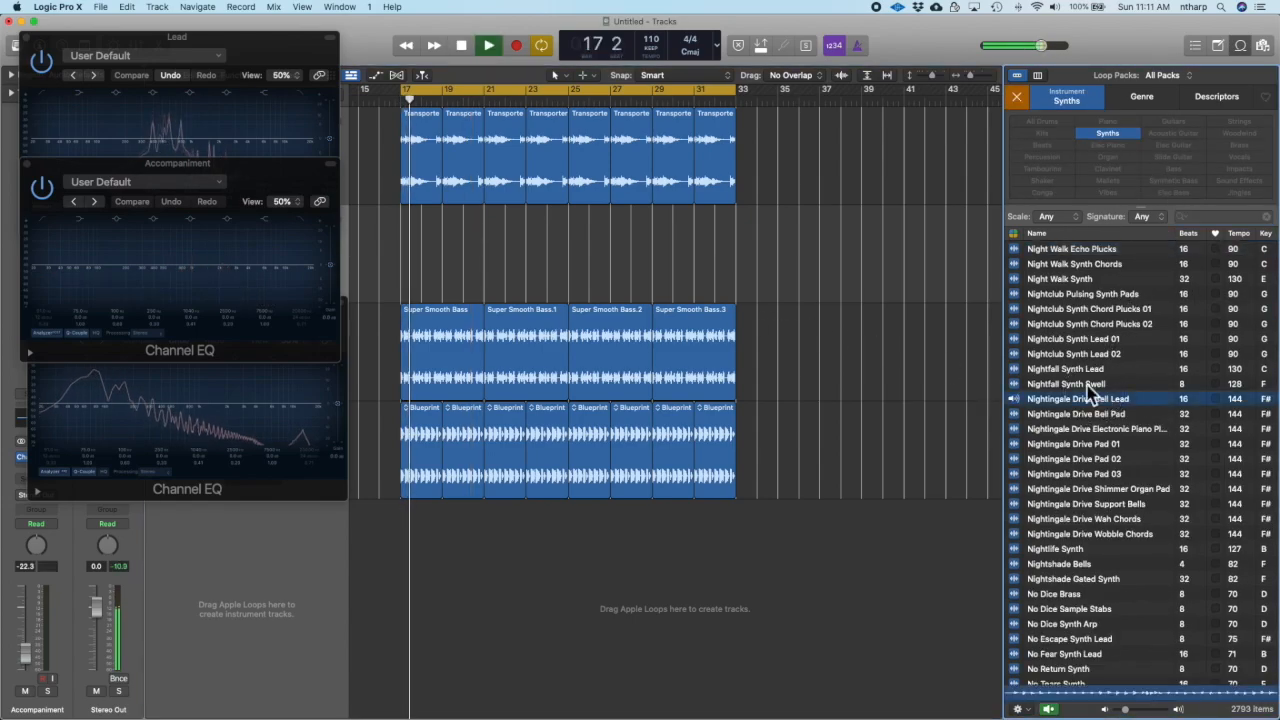
{"action": "scroll", "coordinate": [1130, 424], "scroll_direction": "down", "scroll_amount": 5}
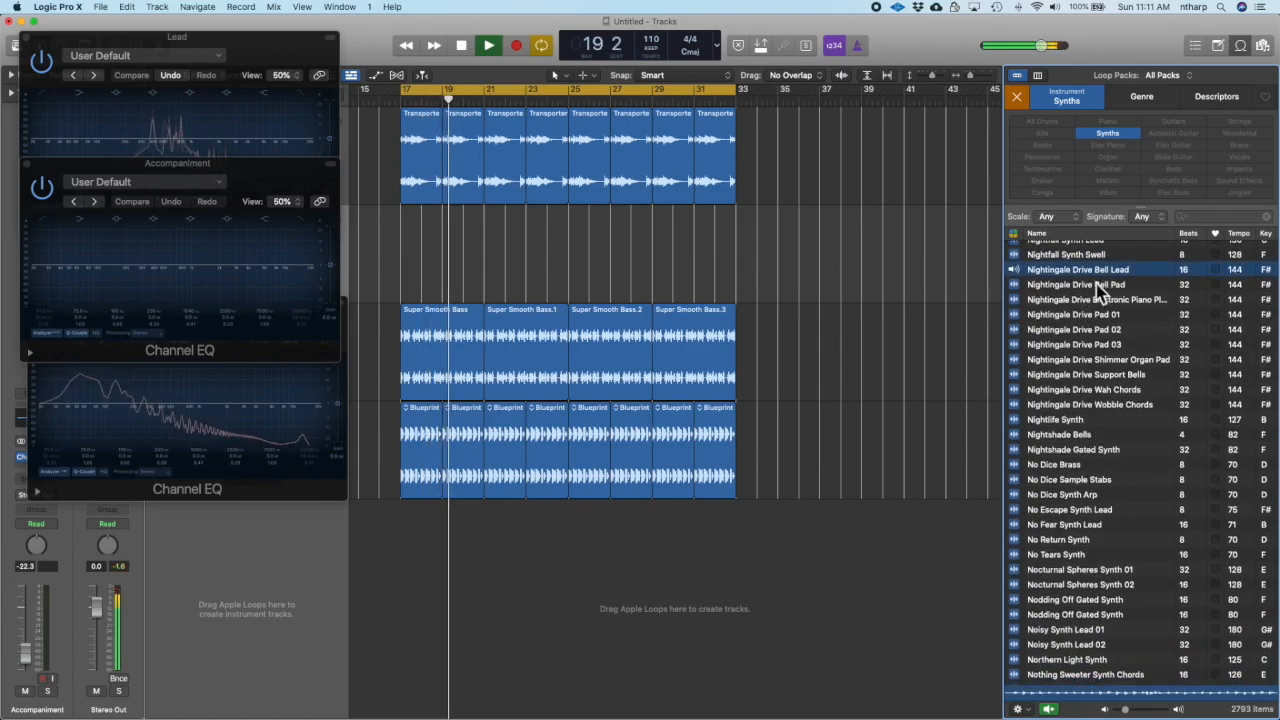
{"action": "left_click_drag", "start_coordinate": [1100, 272], "coordinate": [408, 271]}
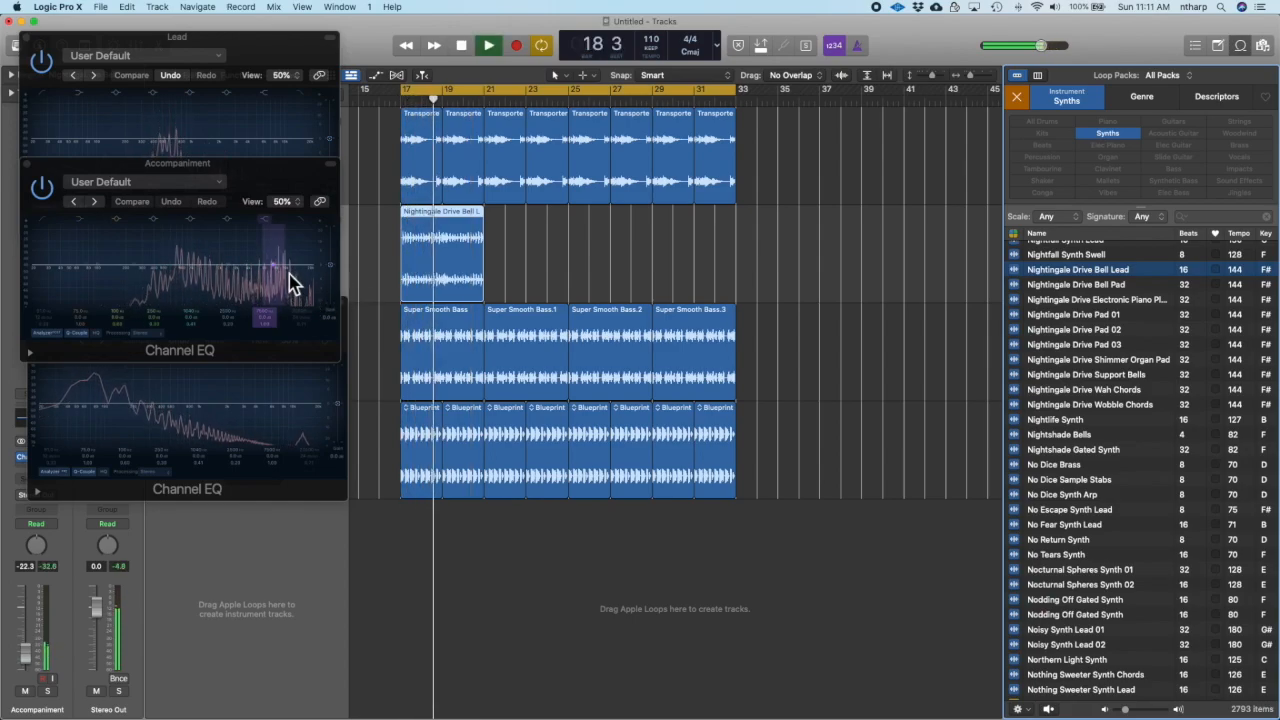
{"action": "left_click", "coordinate": [530, 263]}
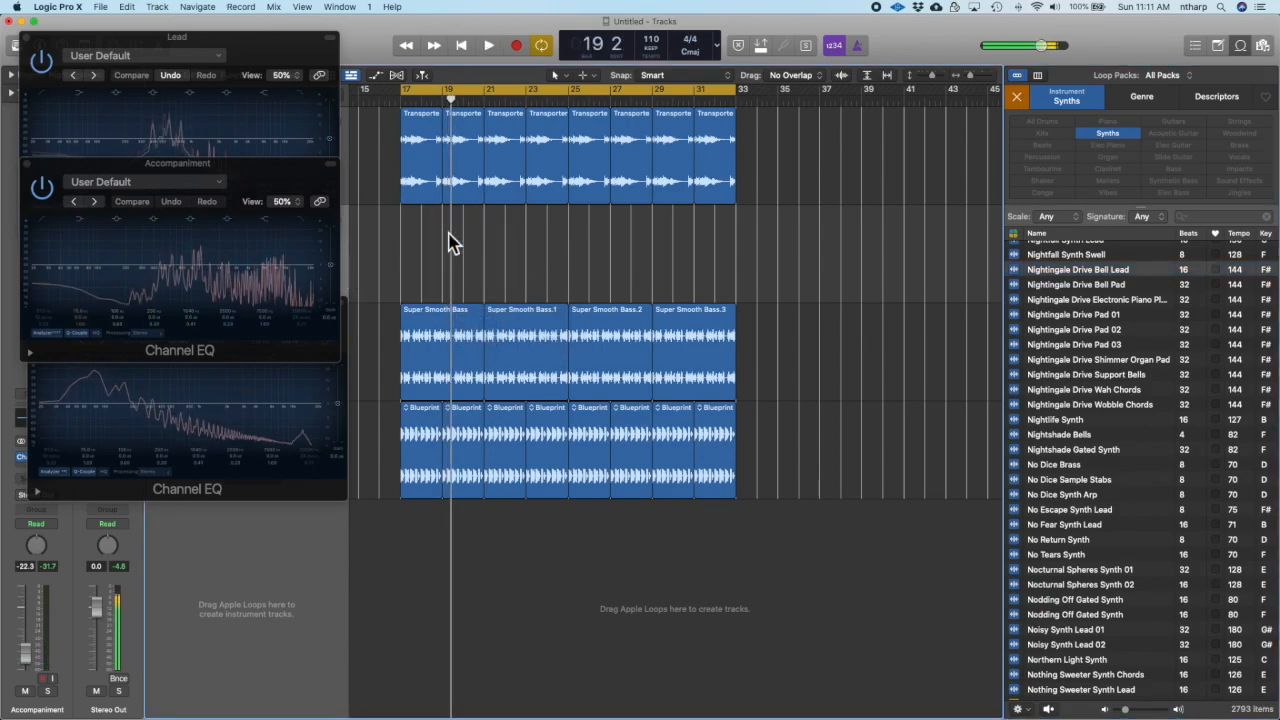
{"action": "key", "text": "space"}
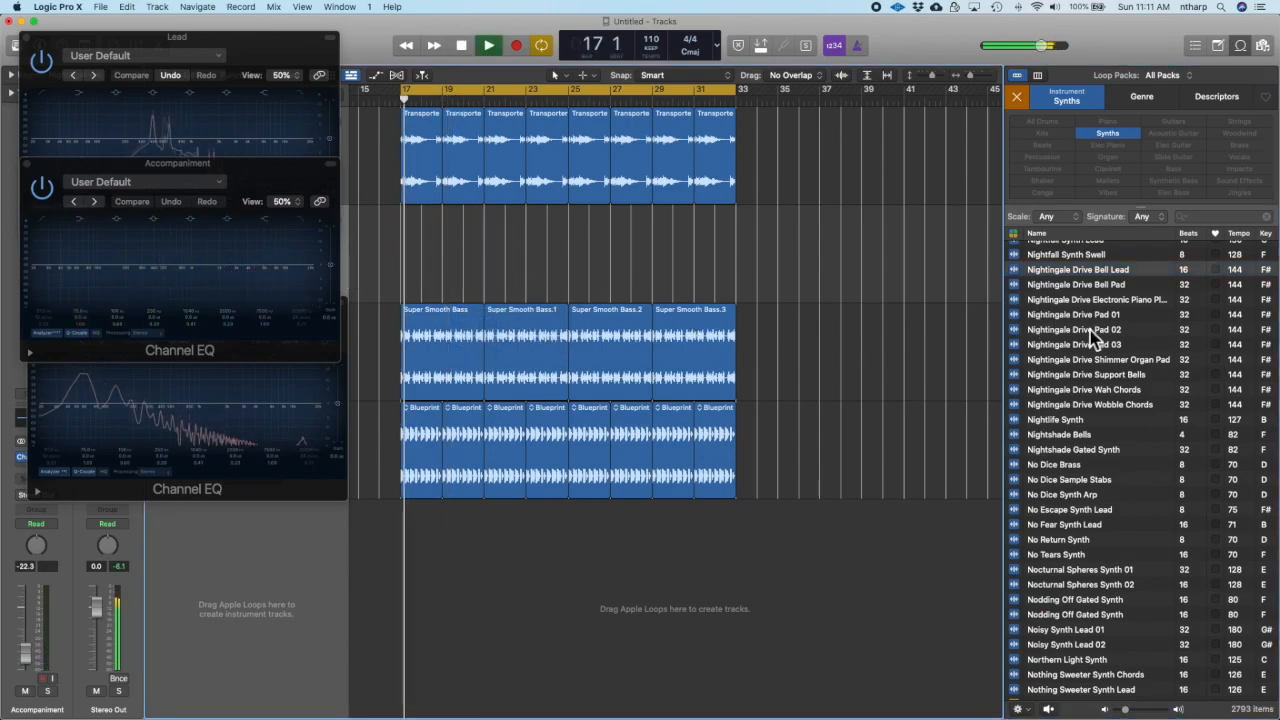
- Audition the Nightshade Bells and Ocean Deep Chord Stabs loops over the arrangement
{"action": "left_click", "coordinate": [1060, 434]}
{"action": "scroll", "coordinate": [1060, 440], "scroll_direction": "down", "scroll_amount": 5}
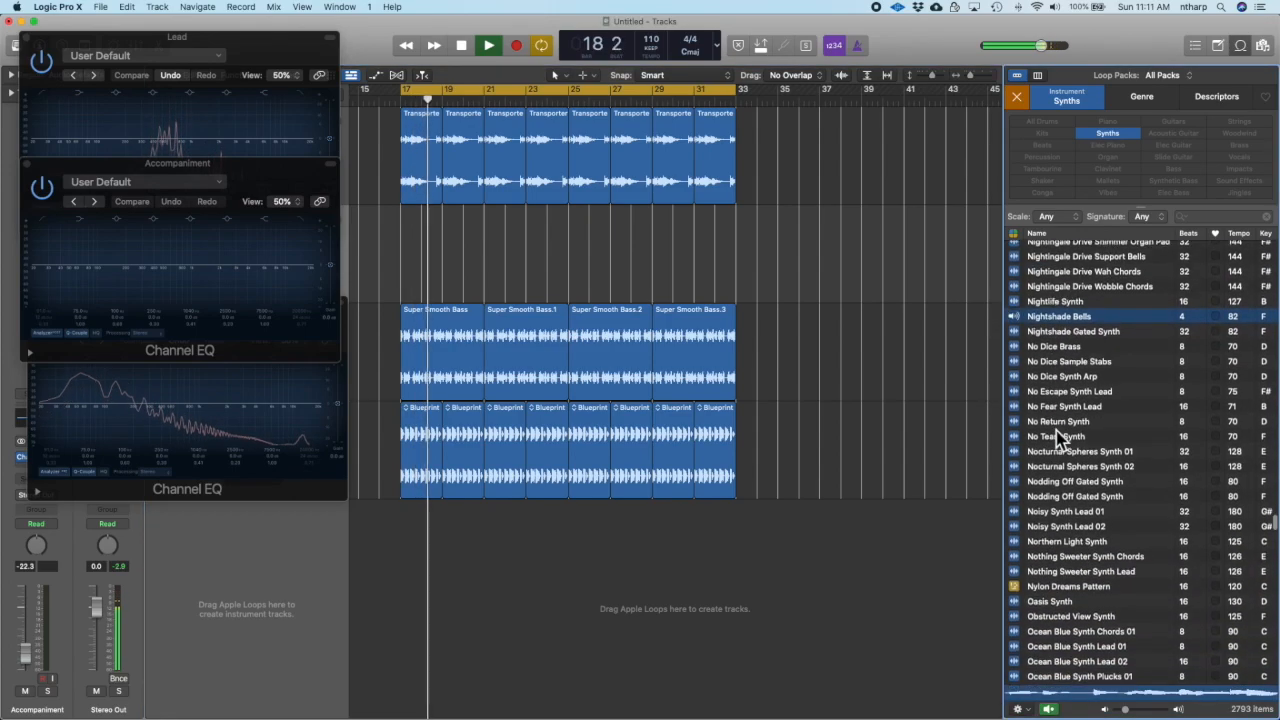
{"action": "scroll", "coordinate": [1070, 400], "scroll_direction": "down", "scroll_amount": 8}
{"action": "left_click", "coordinate": [1063, 341]}
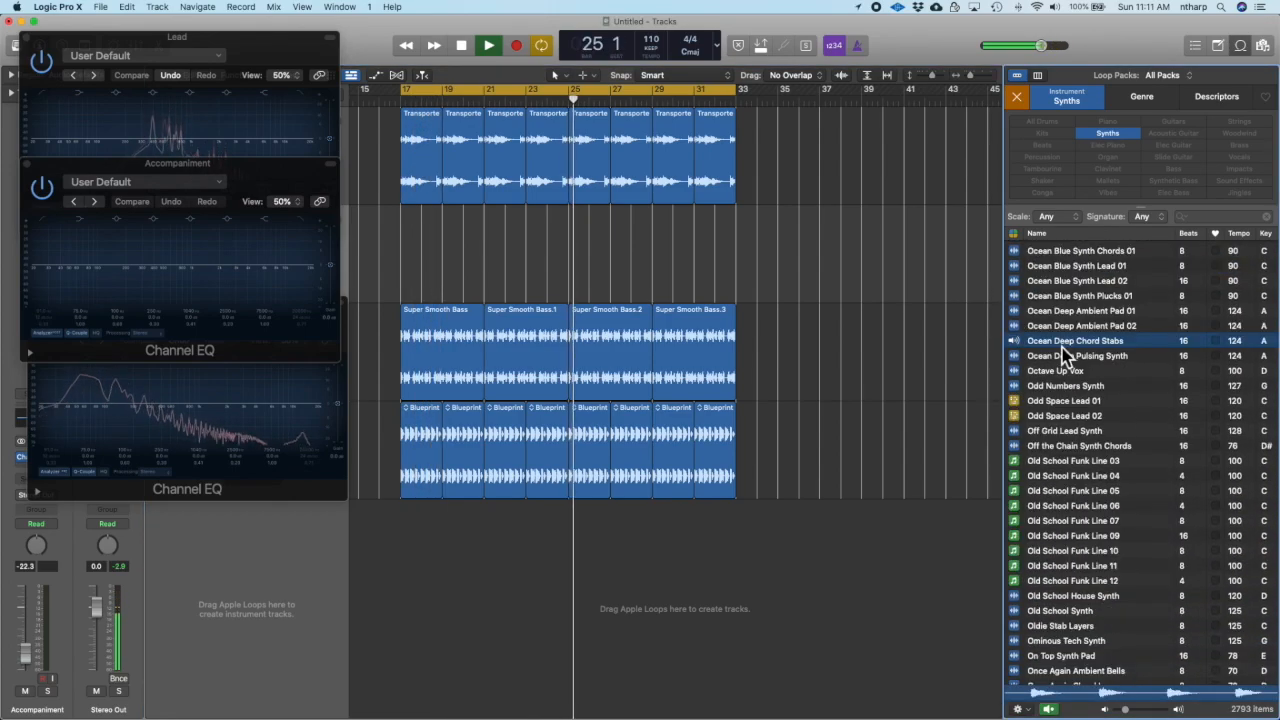
- Place the Ocean Deep Chord Stabs loop at bar 17 on Accompaniment, play it and move the region to bar 29
{"action": "left_click_drag", "start_coordinate": [963, 335], "coordinate": [402, 262]}
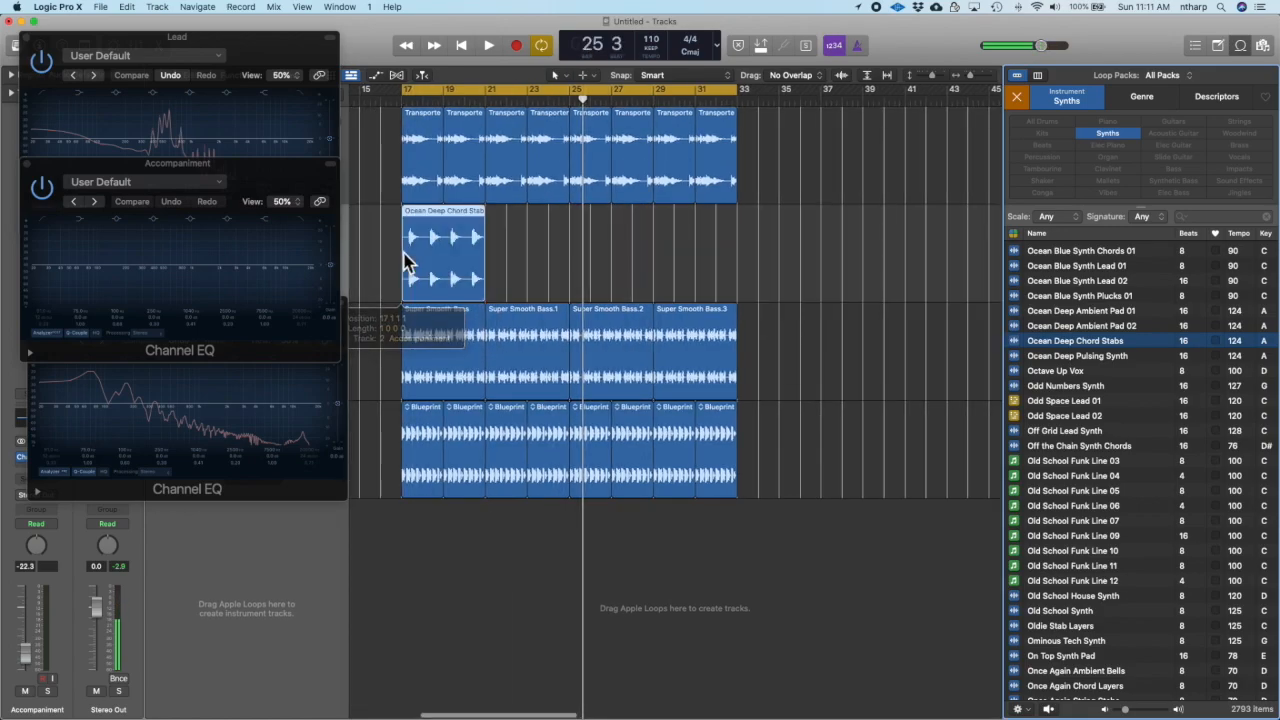
{"action": "key", "text": "space"}
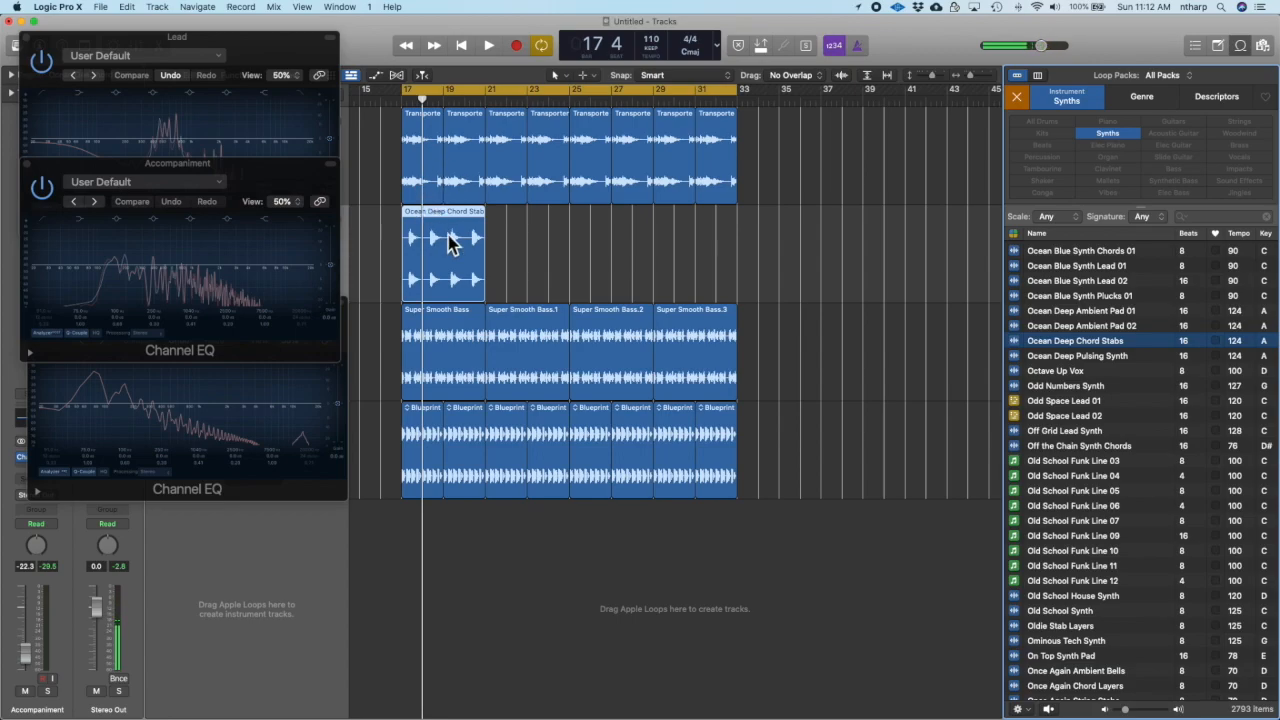
{"action": "key", "text": "space"}
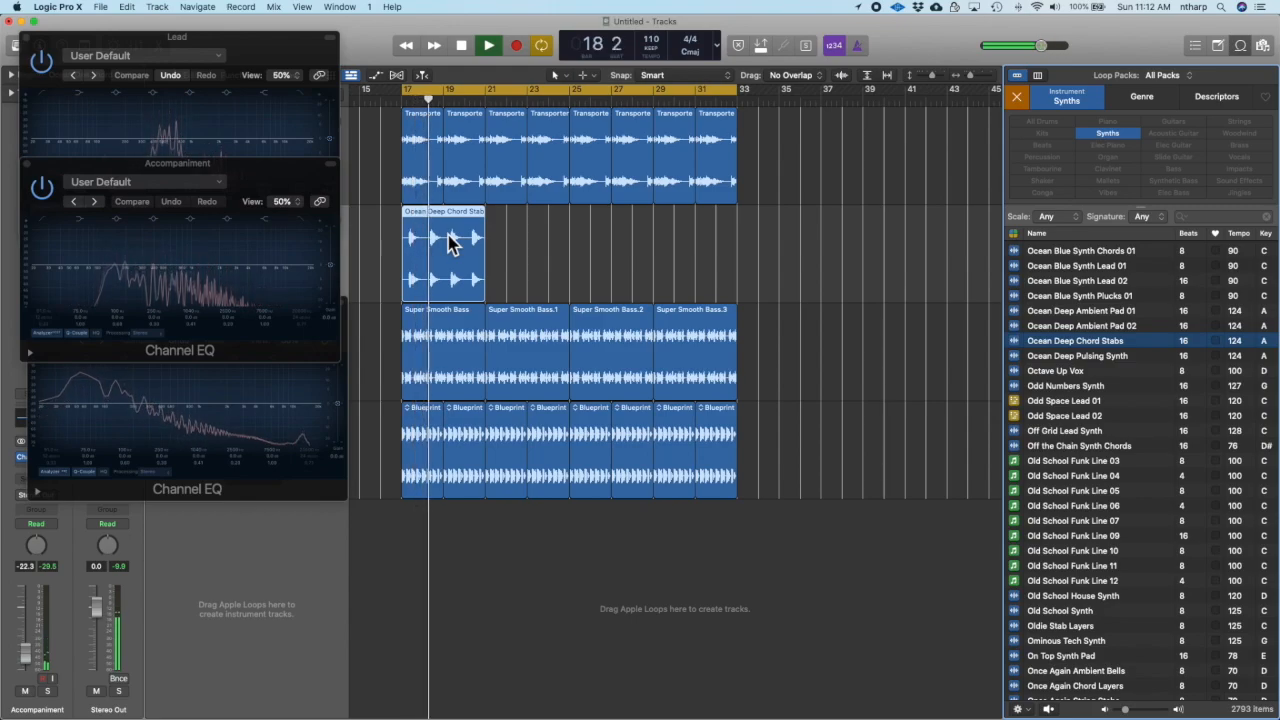
{"action": "key", "text": "space"}
{"action": "left_click_drag", "start_coordinate": [449, 243], "coordinate": [698, 225]}
- Audition Off Grid Lead Synth, On Top Synth Pad, Optimal Speed Layers and Orbital Decay Chords against the playing arrangement
{"action": "key", "text": "space"}
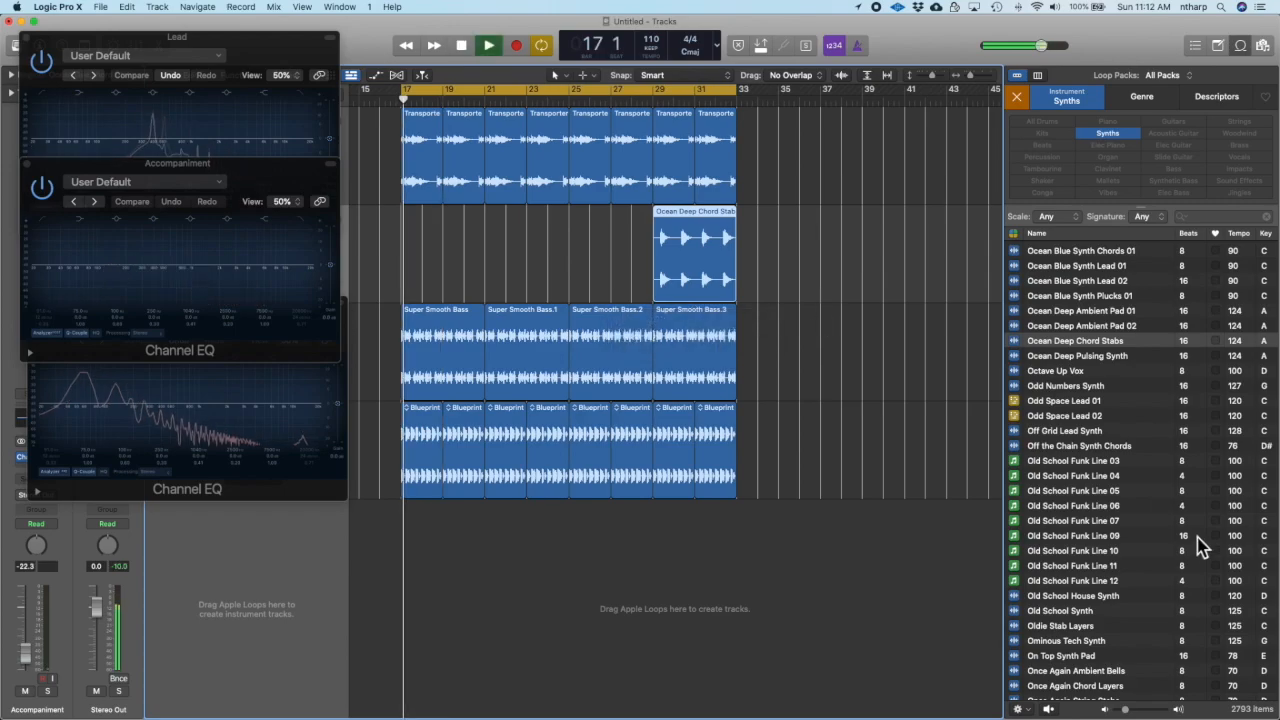
{"action": "left_click", "coordinate": [1068, 431]}
{"action": "scroll", "coordinate": [1105, 475], "scroll_direction": "down", "scroll_amount": 5}
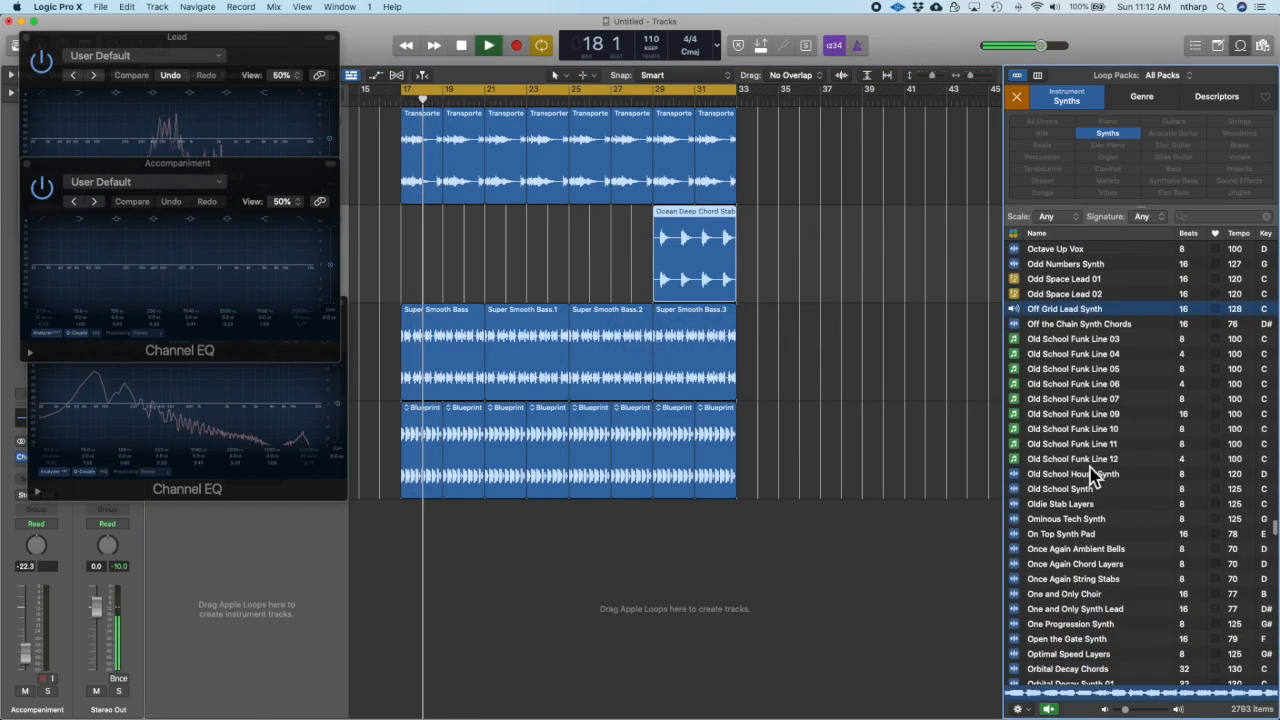
{"action": "scroll", "coordinate": [1093, 475], "scroll_direction": "up", "scroll_amount": 1}
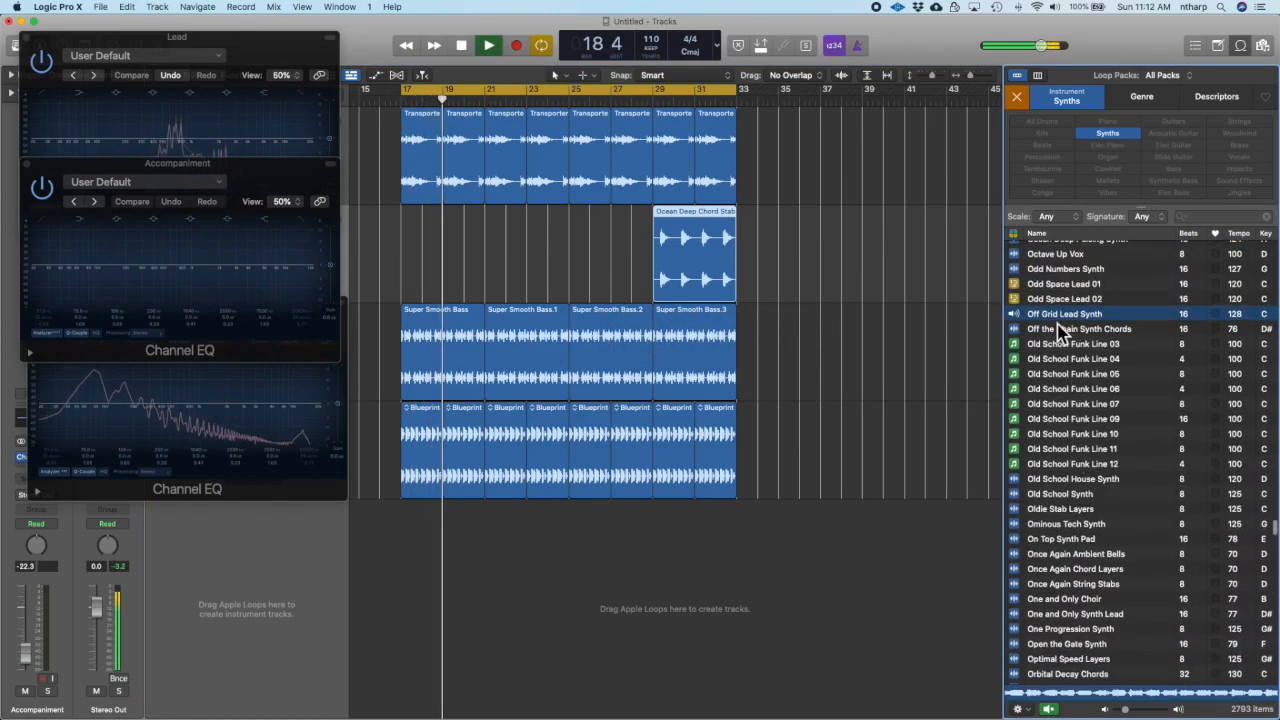
{"action": "left_click", "coordinate": [1056, 538]}
{"action": "scroll", "coordinate": [1053, 597], "scroll_direction": "down", "scroll_amount": 2}
{"action": "scroll", "coordinate": [1055, 597], "scroll_direction": "down", "scroll_amount": 3}
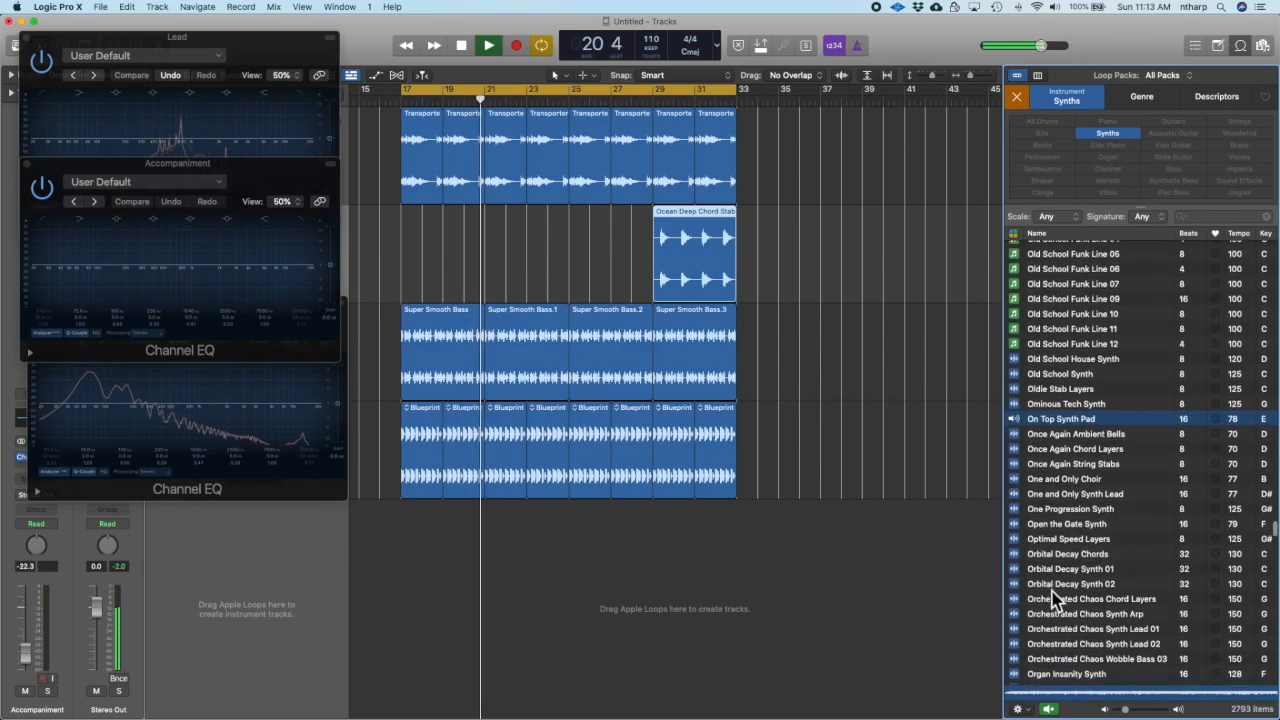
{"action": "left_click", "coordinate": [1058, 534]}
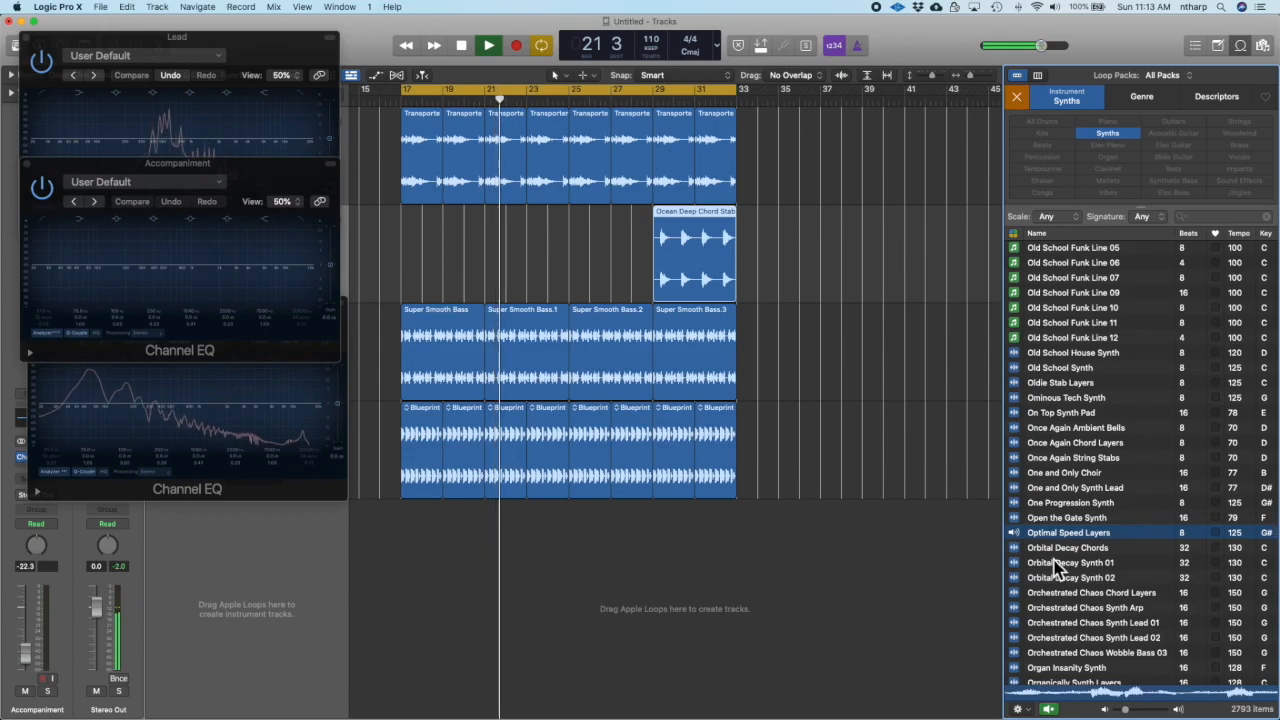
{"action": "scroll", "coordinate": [1056, 566], "scroll_direction": "down", "scroll_amount": 3}
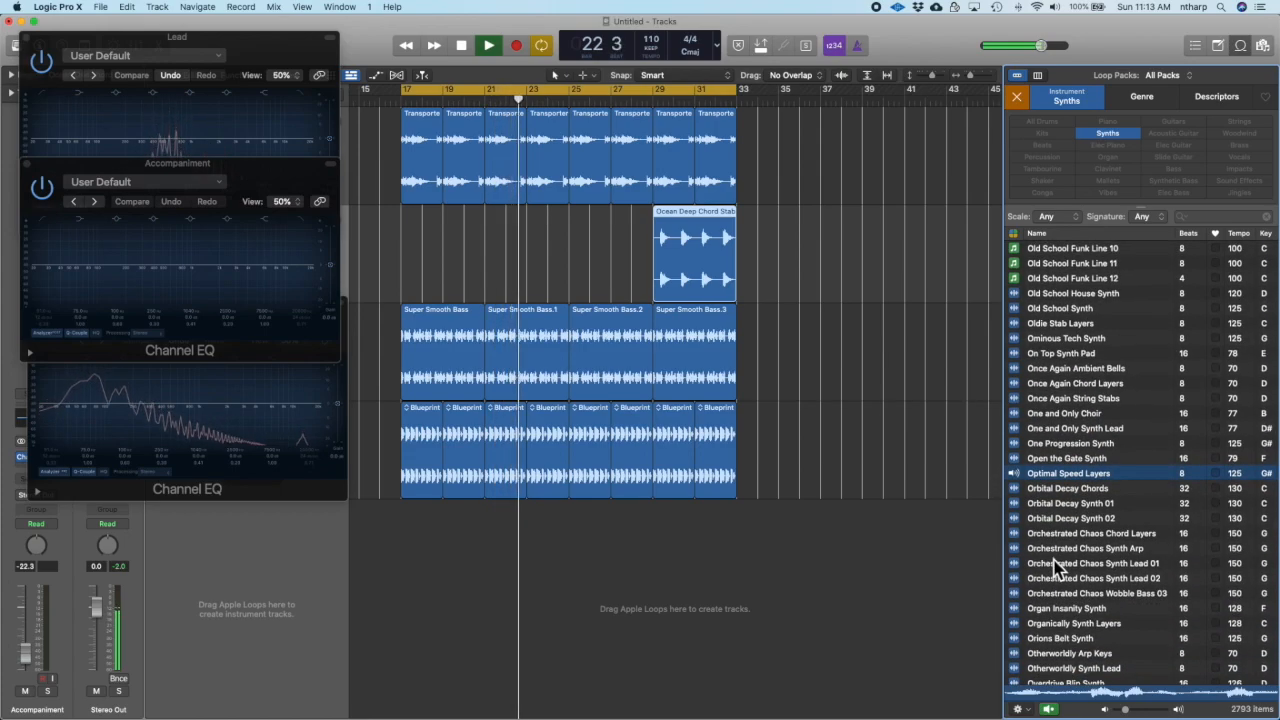
{"action": "scroll", "coordinate": [1055, 567], "scroll_direction": "down", "scroll_amount": 2}
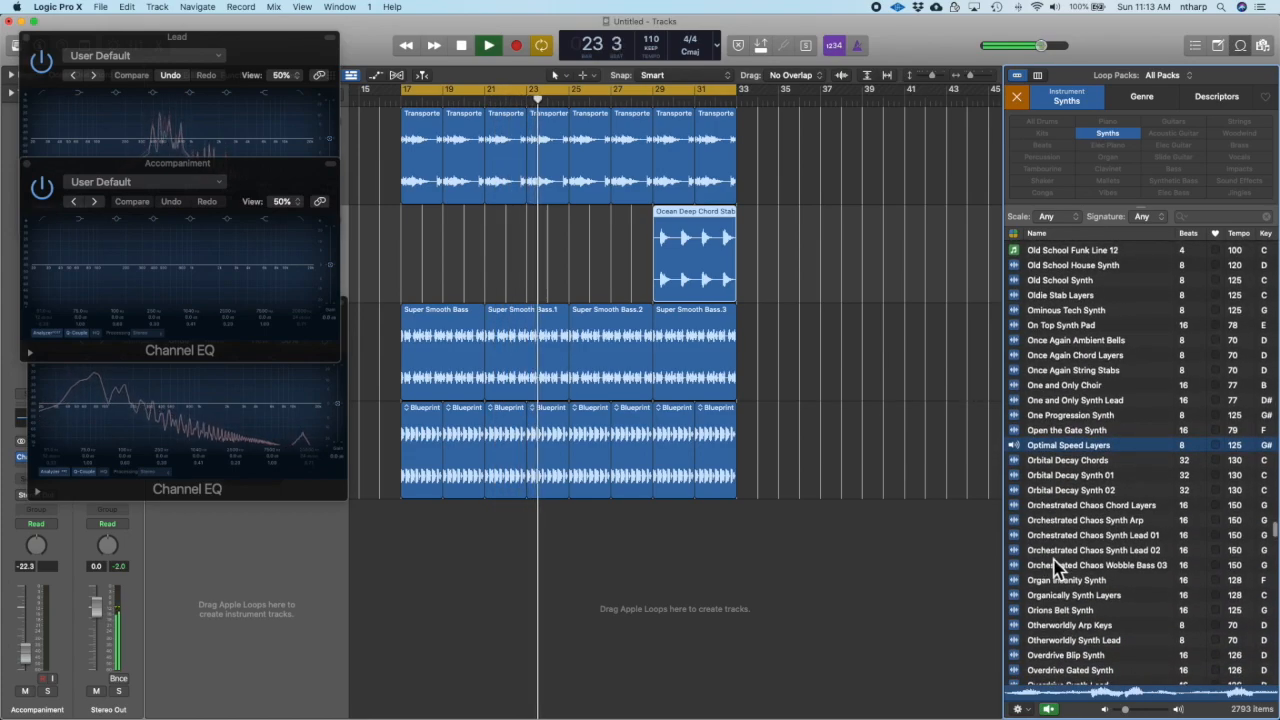
{"action": "left_click", "coordinate": [1068, 460]}
- Place the Pecking Order Layers loop at bar 17 on the Accompaniment track and play it with the other tracks
{"action": "scroll", "coordinate": [1068, 487], "scroll_direction": "down", "scroll_amount": 10}
{"action": "left_click_drag", "start_coordinate": [1067, 398], "coordinate": [408, 257]}
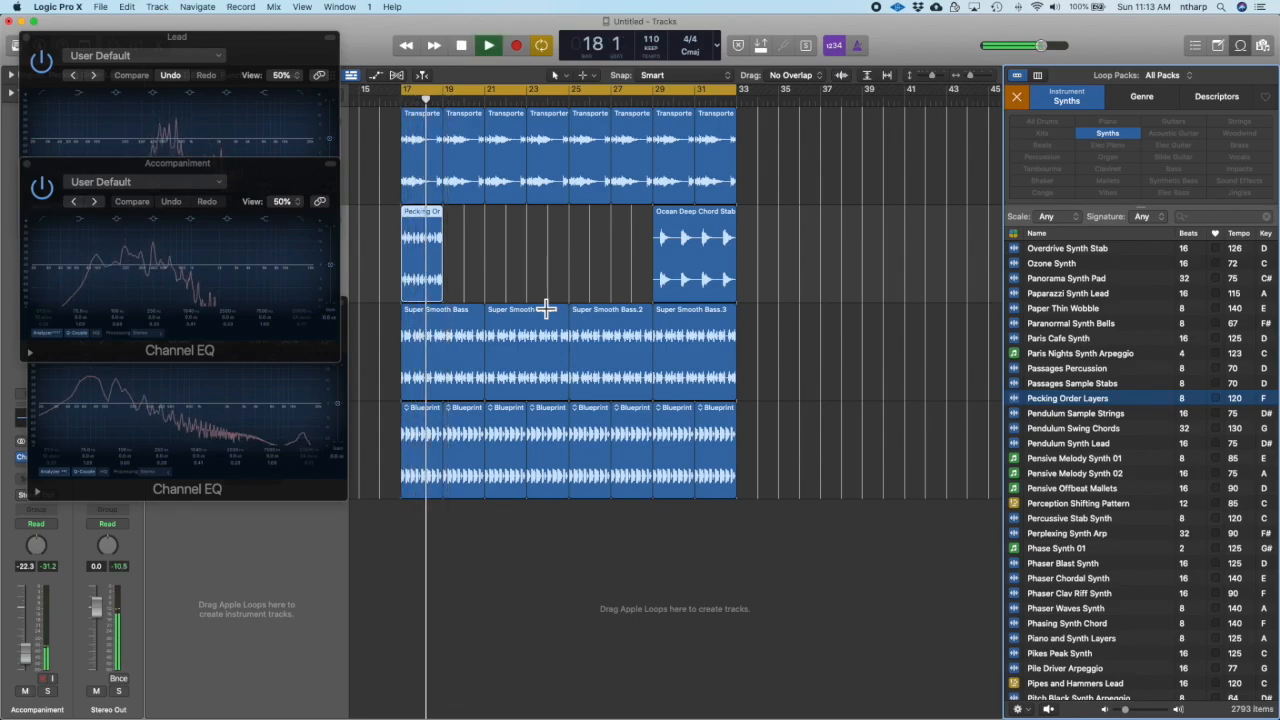
{"action": "left_click_drag", "start_coordinate": [632, 238], "coordinate": [762, 245]}
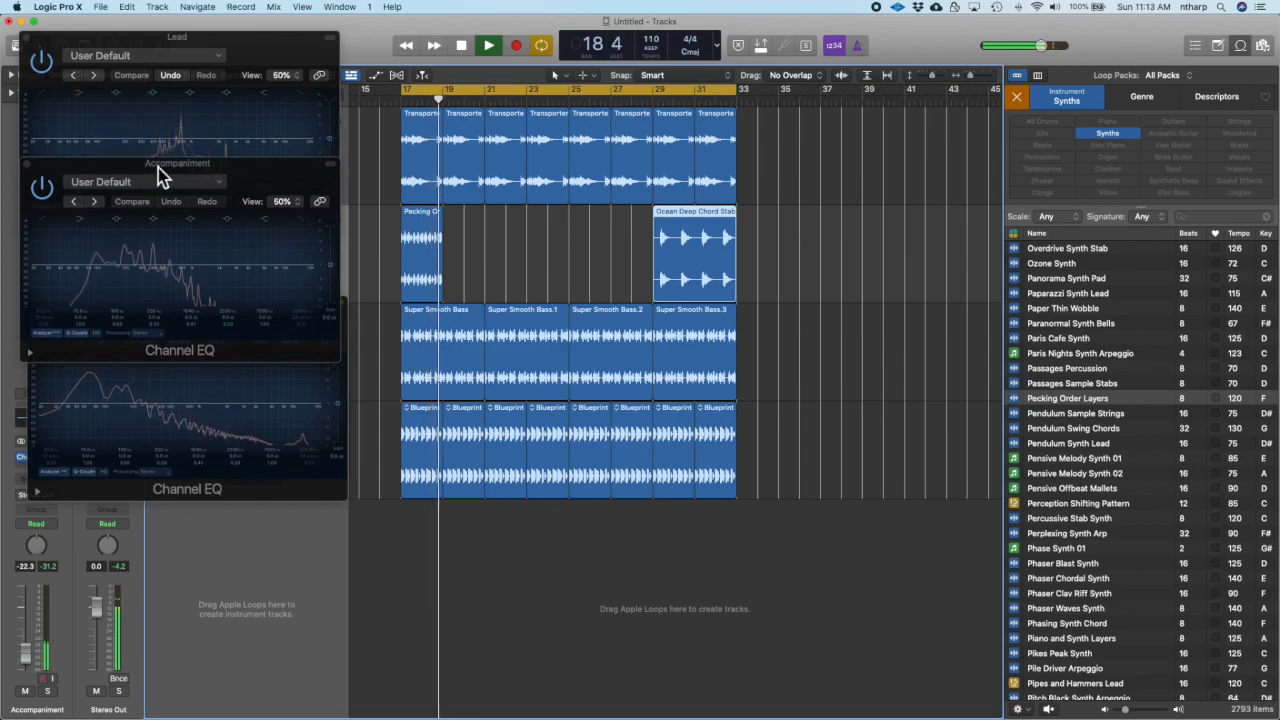
- Space out the Accompaniment and Bass Channel EQ windows to reveal more of each overlapping spectrum display
{"action": "left_click_drag", "start_coordinate": [157, 168], "coordinate": [158, 182]}
{"action": "left_click", "coordinate": [289, 409]}
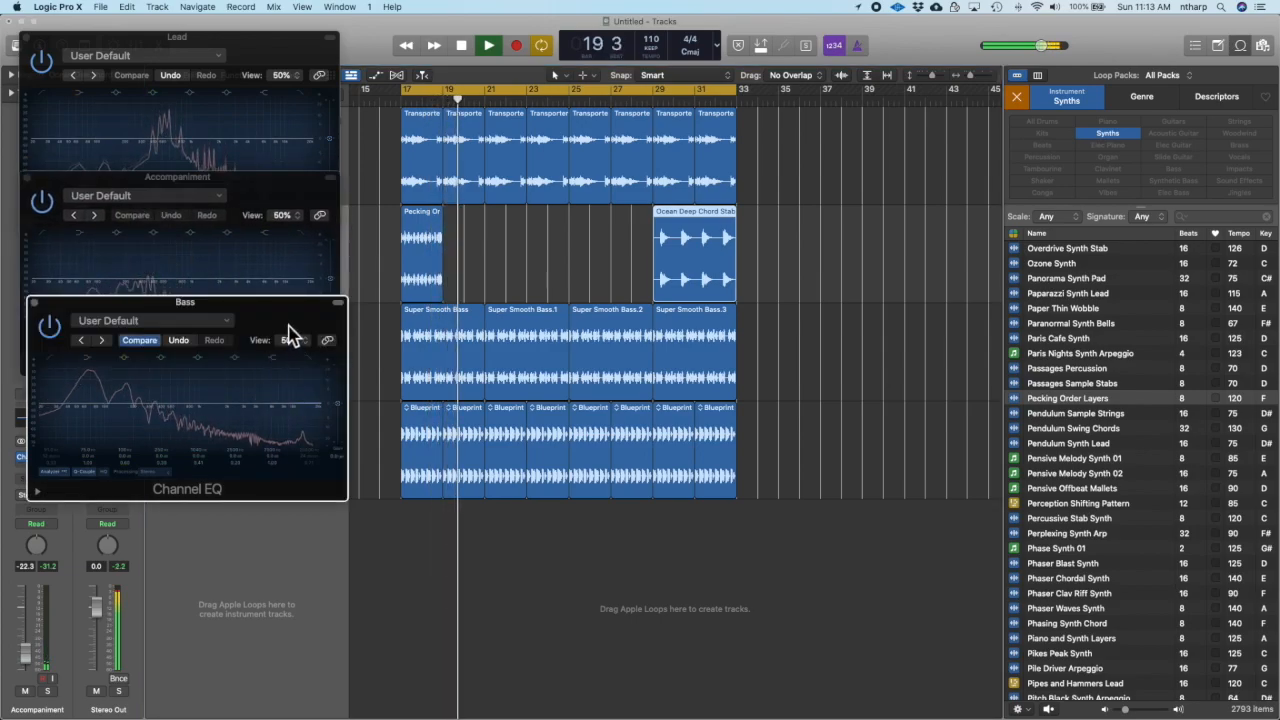
{"action": "left_click_drag", "start_coordinate": [286, 302], "coordinate": [277, 322]}
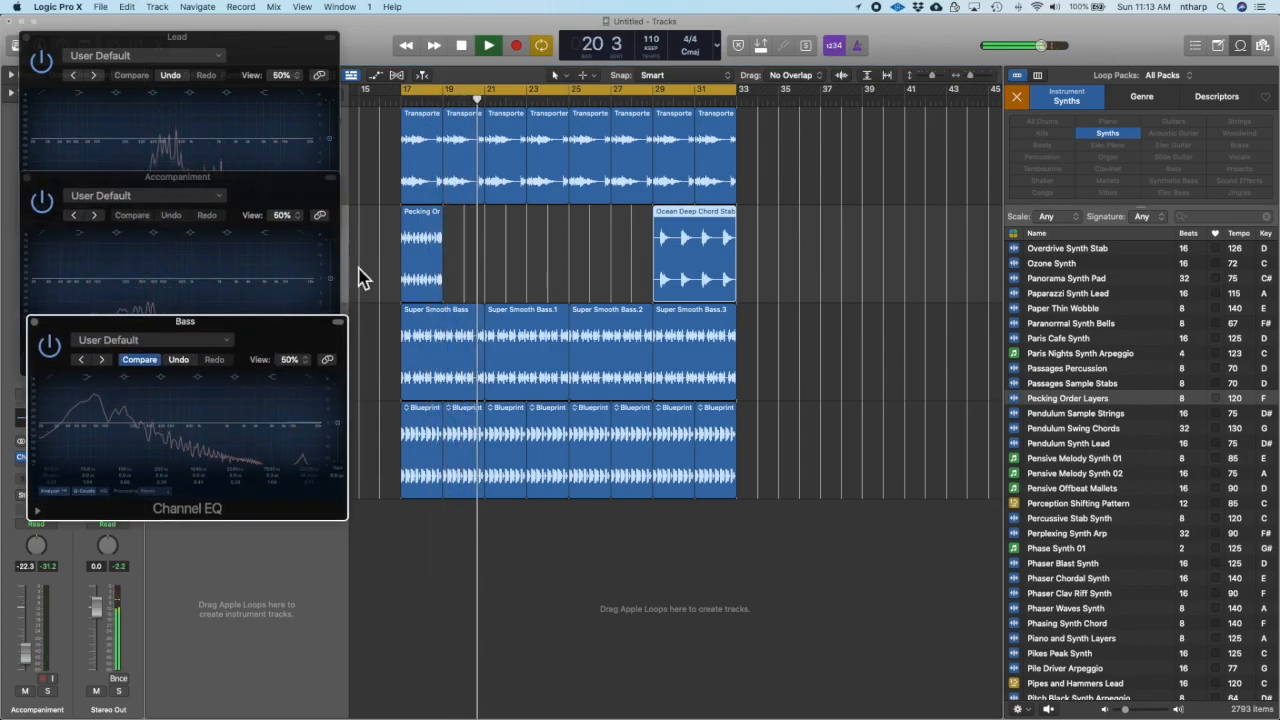
- Repeat the Pecking Order Layers region up to bar 33, move Ocean Deep Chord Stabs to bar 65 and play the arrangement
{"action": "left_click", "coordinate": [438, 229]}
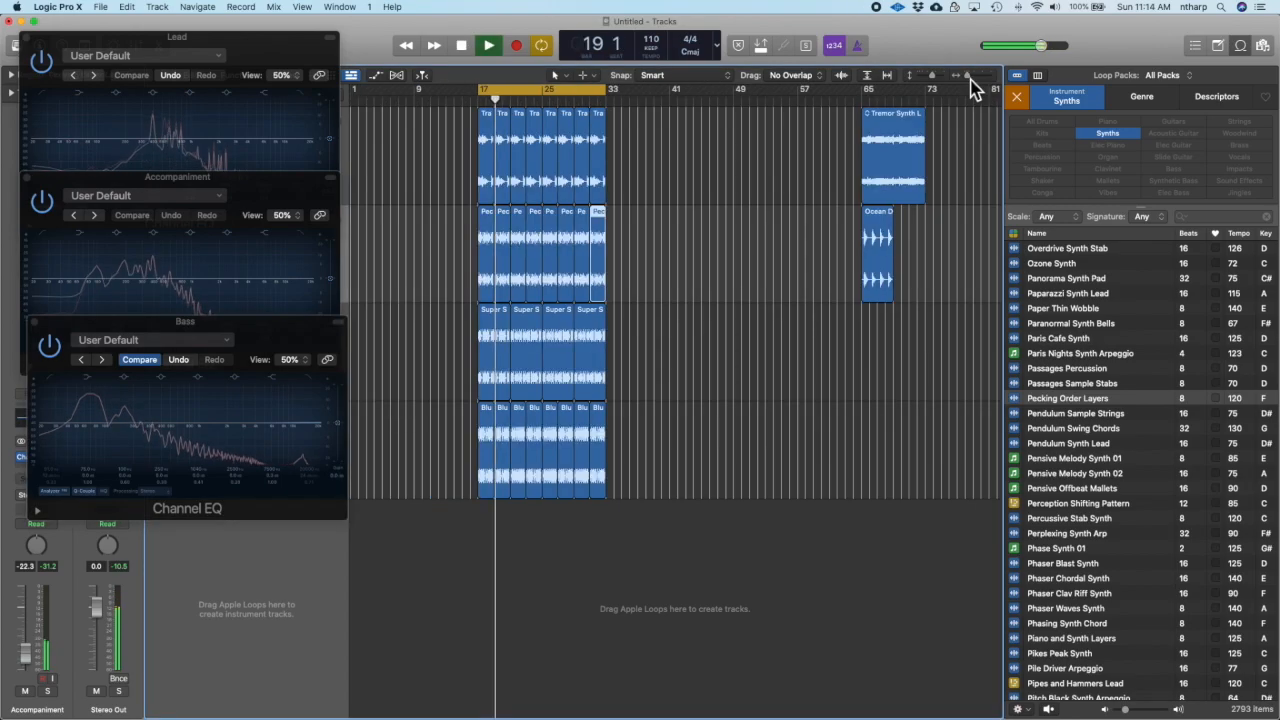
{"action": "scroll", "coordinate": [645, 180], "scroll_direction": "left", "scroll_amount": 5}
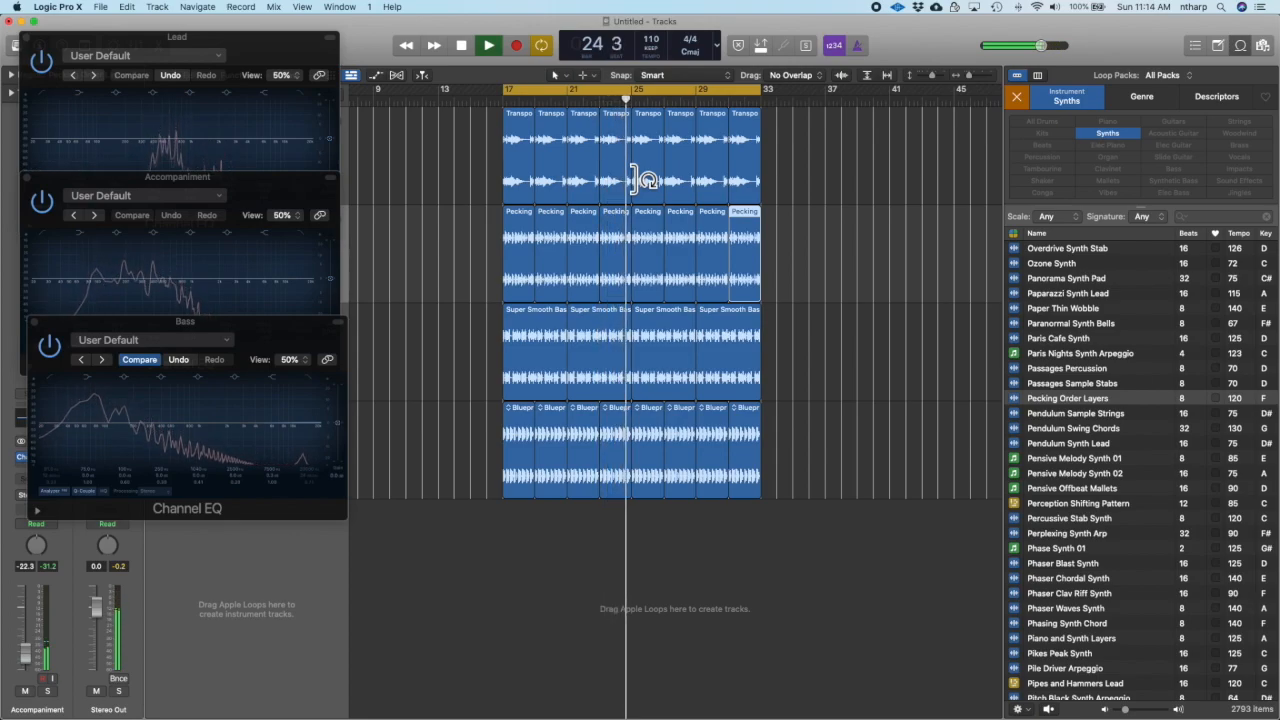
{"action": "key", "text": "space"}
- Save the project as MUSA120 Song1
{"action": "left_click", "coordinate": [100, 7]}
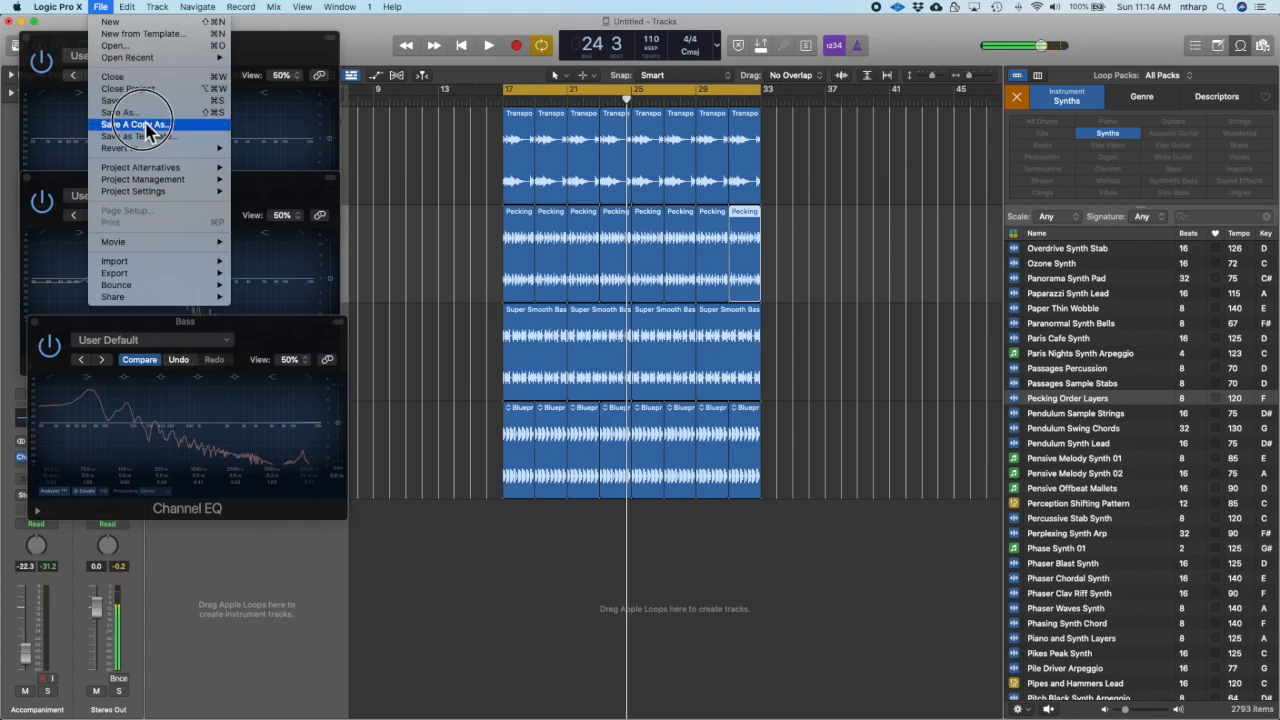
{"action": "left_click", "coordinate": [147, 126]}
{"action": "scroll", "coordinate": [551, 272], "scroll_direction": "down", "scroll_amount": 5}
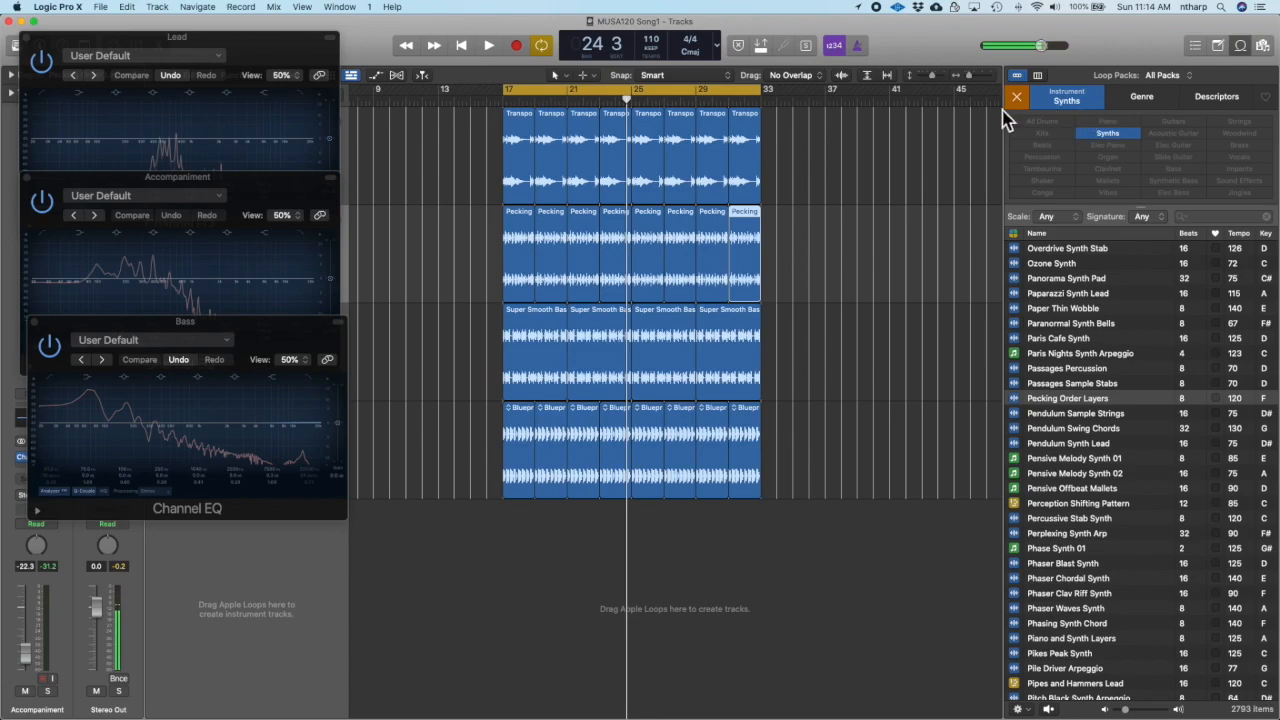
- Close the Channel EQ windows and fit all four tracks from bar 17 to bar 33 in view
{"action": "left_click", "coordinate": [27, 39]}
{"action": "left_click", "coordinate": [28, 178]}
{"action": "scroll", "coordinate": [780, 179], "scroll_direction": "left", "scroll_amount": 5}
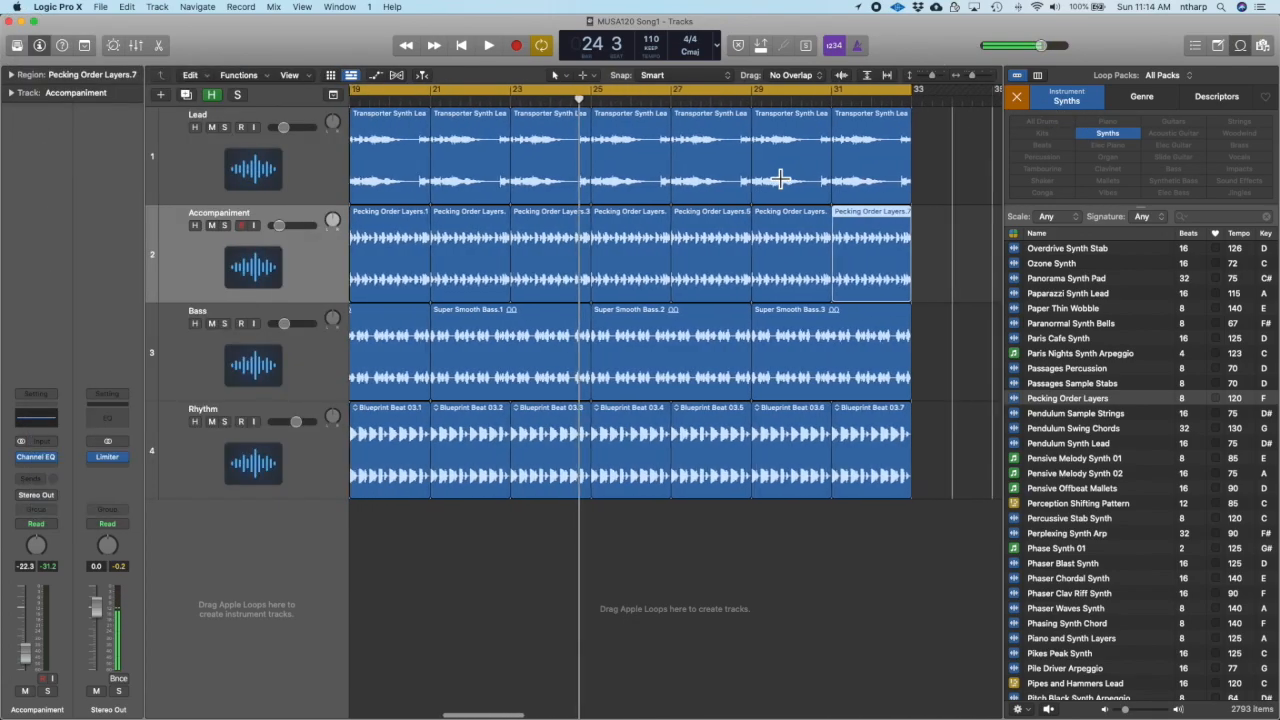
{"action": "scroll", "coordinate": [780, 179], "scroll_direction": "left", "scroll_amount": 3}
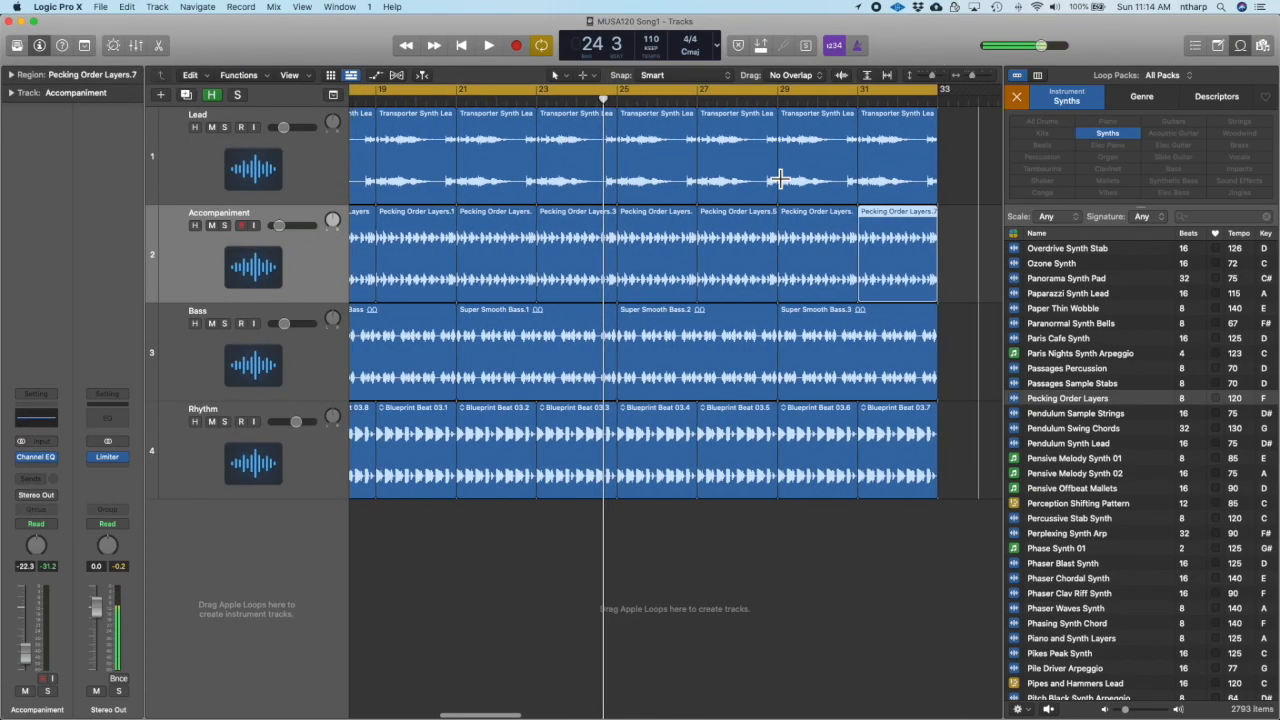
{"action": "scroll", "coordinate": [780, 179], "scroll_direction": "left", "scroll_amount": 1}
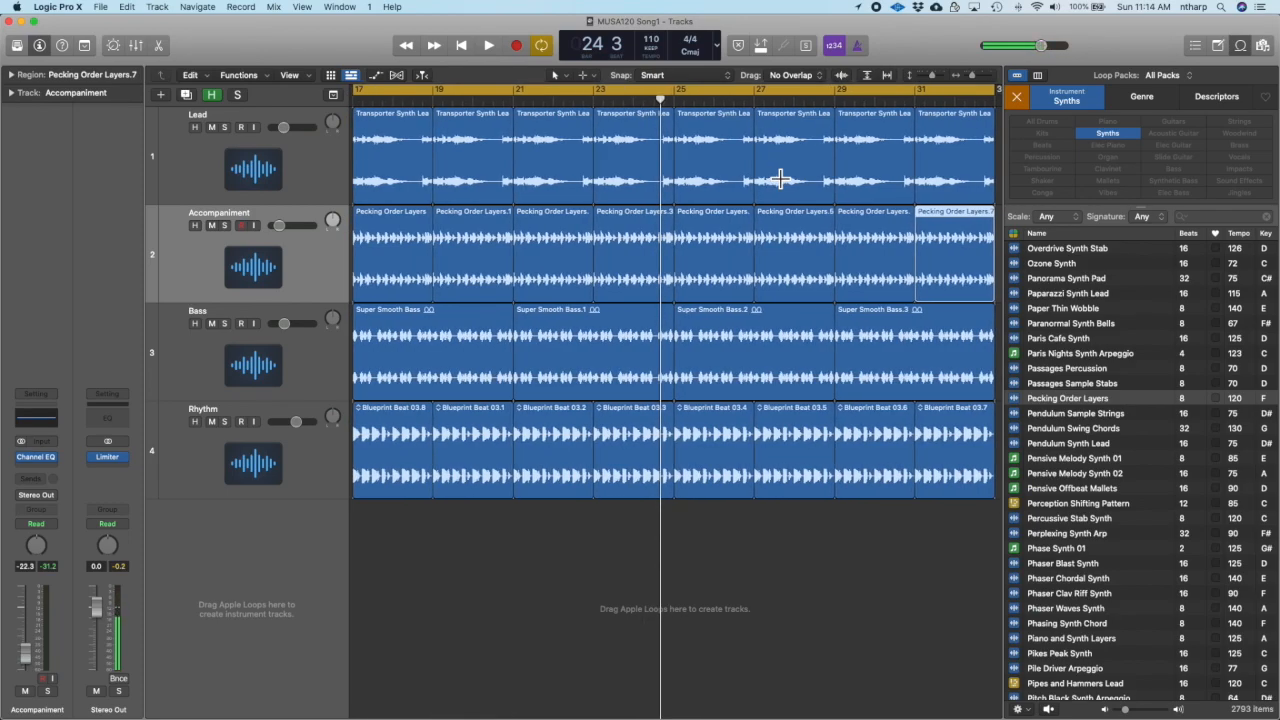
- Capture a screenshot of the project window, review the captured image and return to the arrangement
{"action": "key", "text": "space"}
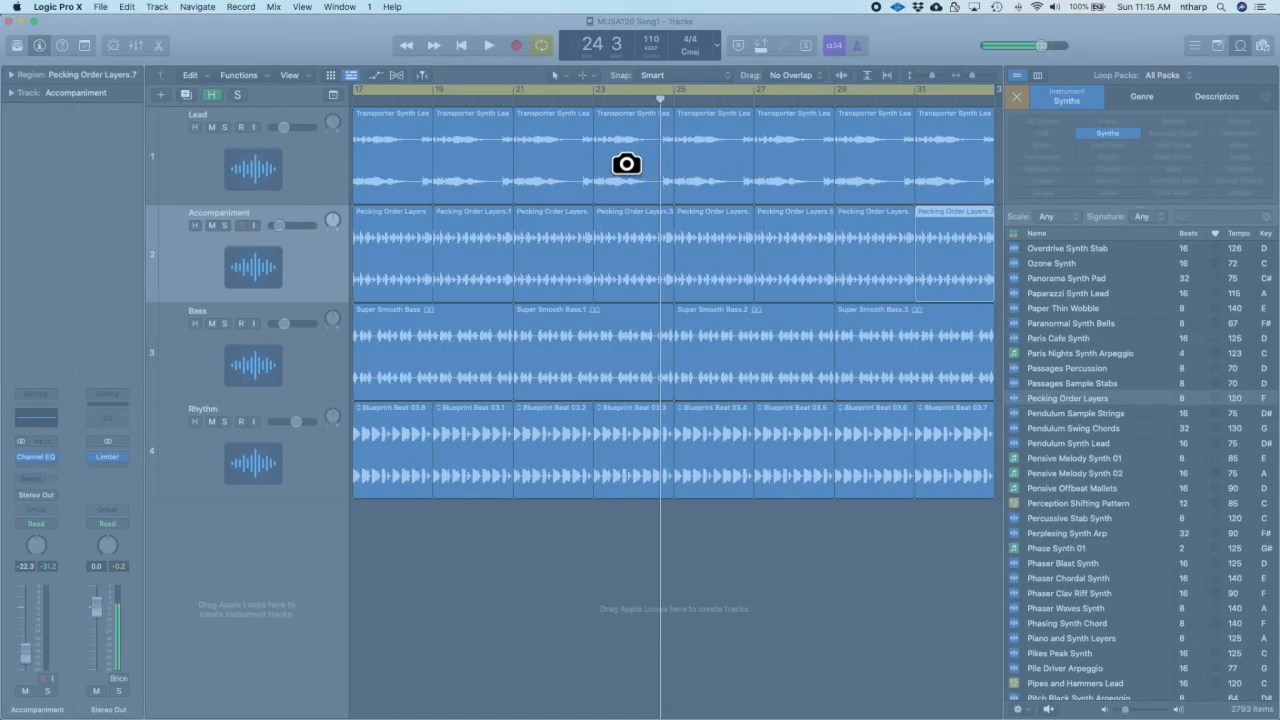
{"action": "left_click", "coordinate": [626, 163]}
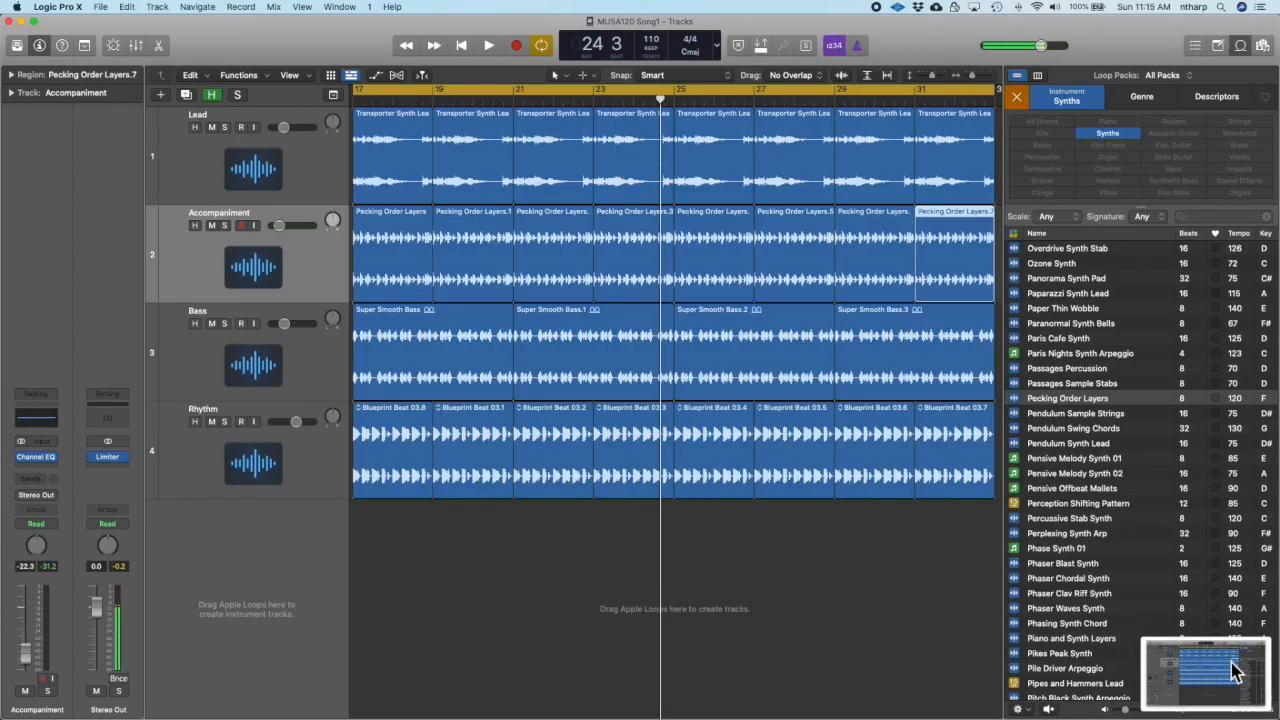
{"action": "left_click", "coordinate": [1235, 672]}
{"action": "left_click_drag", "start_coordinate": [482, 64], "coordinate": [652, 302]}
{"action": "left_click", "coordinate": [248, 299]}
{"action": "left_click", "coordinate": [768, 342]}
{"action": "left_click", "coordinate": [650, 543]}
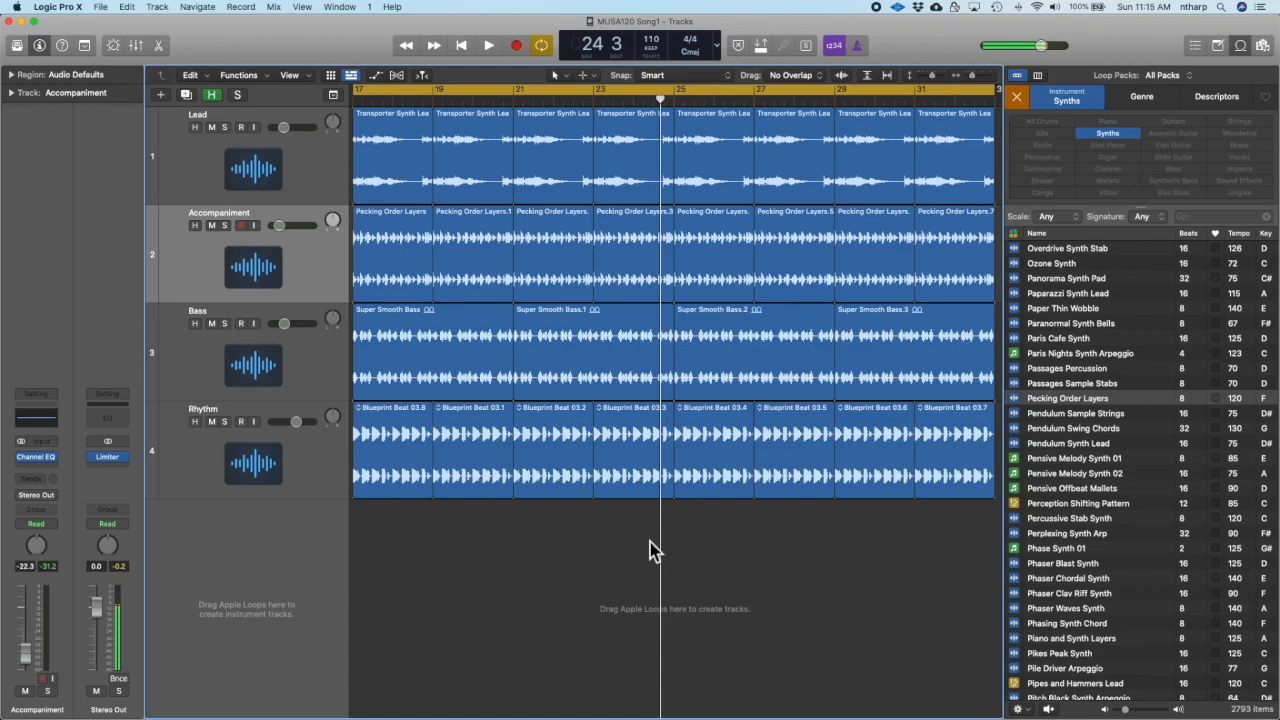
- Set up a bounce of the project section with M4A: AAC as the only destination
{"action": "left_click", "coordinate": [101, 8]}
{"action": "mouse_move", "coordinate": [163, 290]}
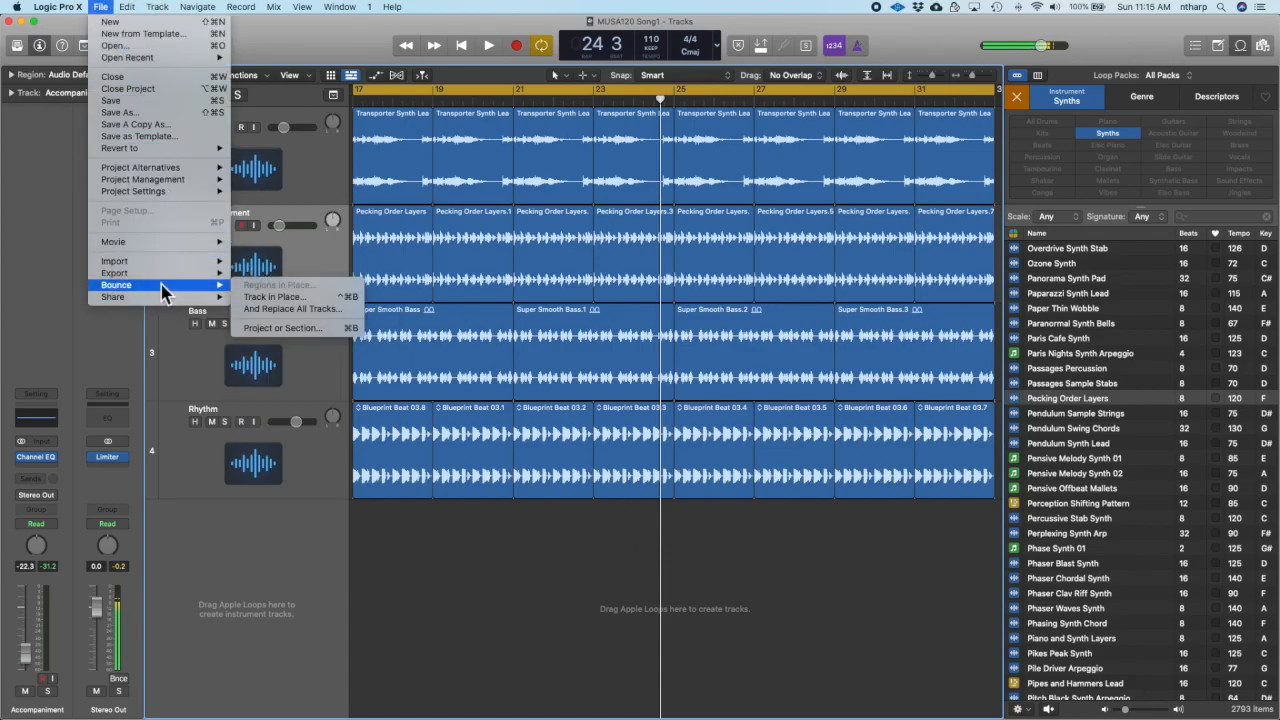
{"action": "left_click", "coordinate": [276, 330]}
{"action": "left_click", "coordinate": [447, 167]}
{"action": "left_click", "coordinate": [447, 196]}
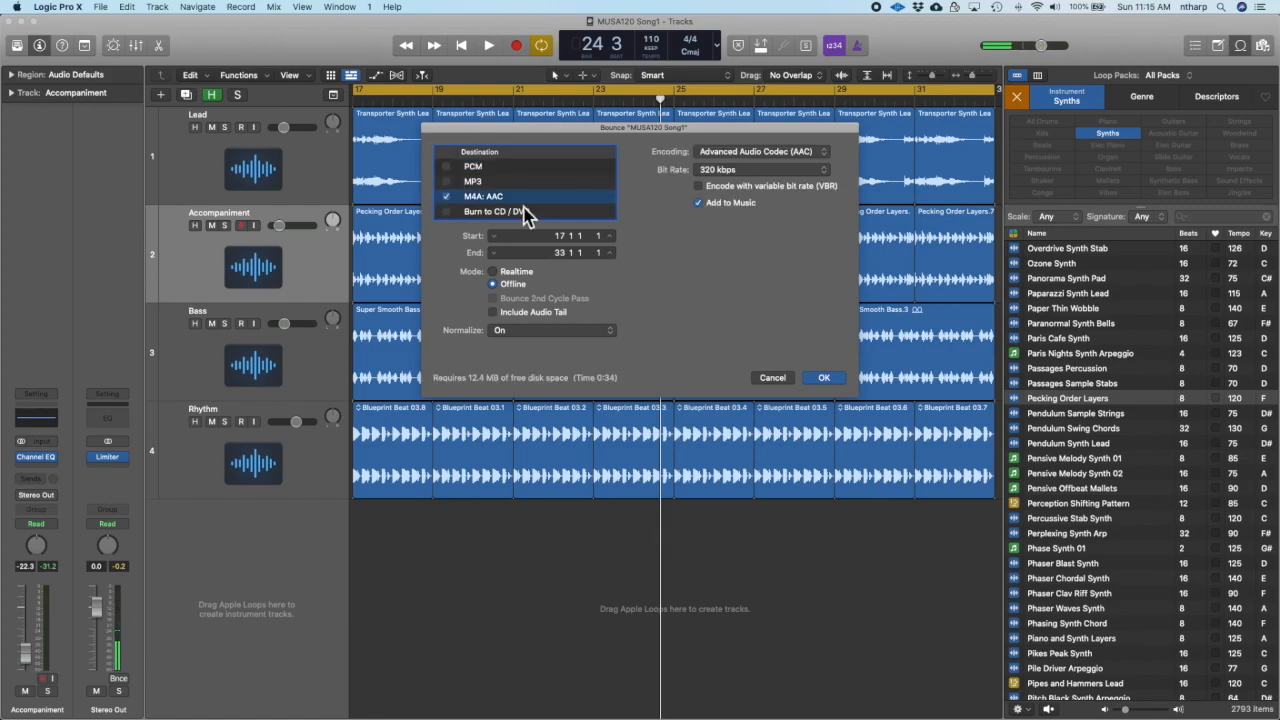
{"action": "left_click", "coordinate": [447, 181]}
{"action": "left_click", "coordinate": [448, 183]}
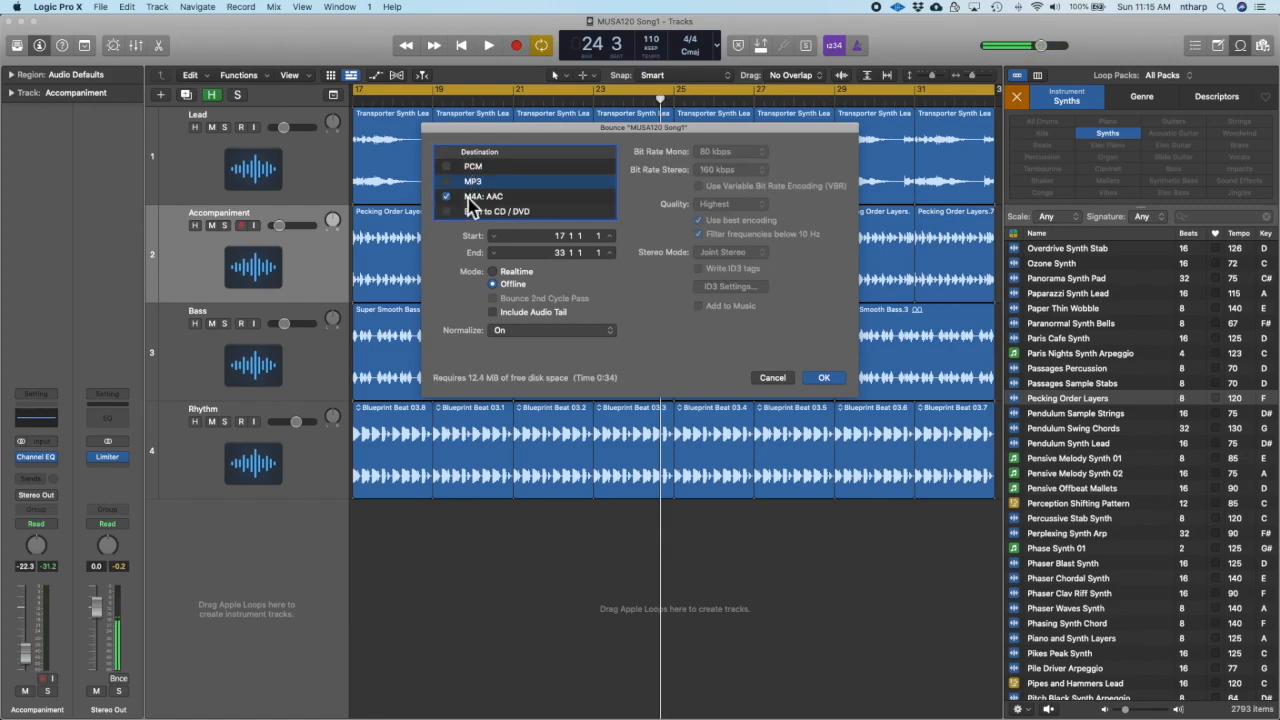
{"action": "left_click", "coordinate": [450, 196]}
{"action": "left_click", "coordinate": [447, 197]}
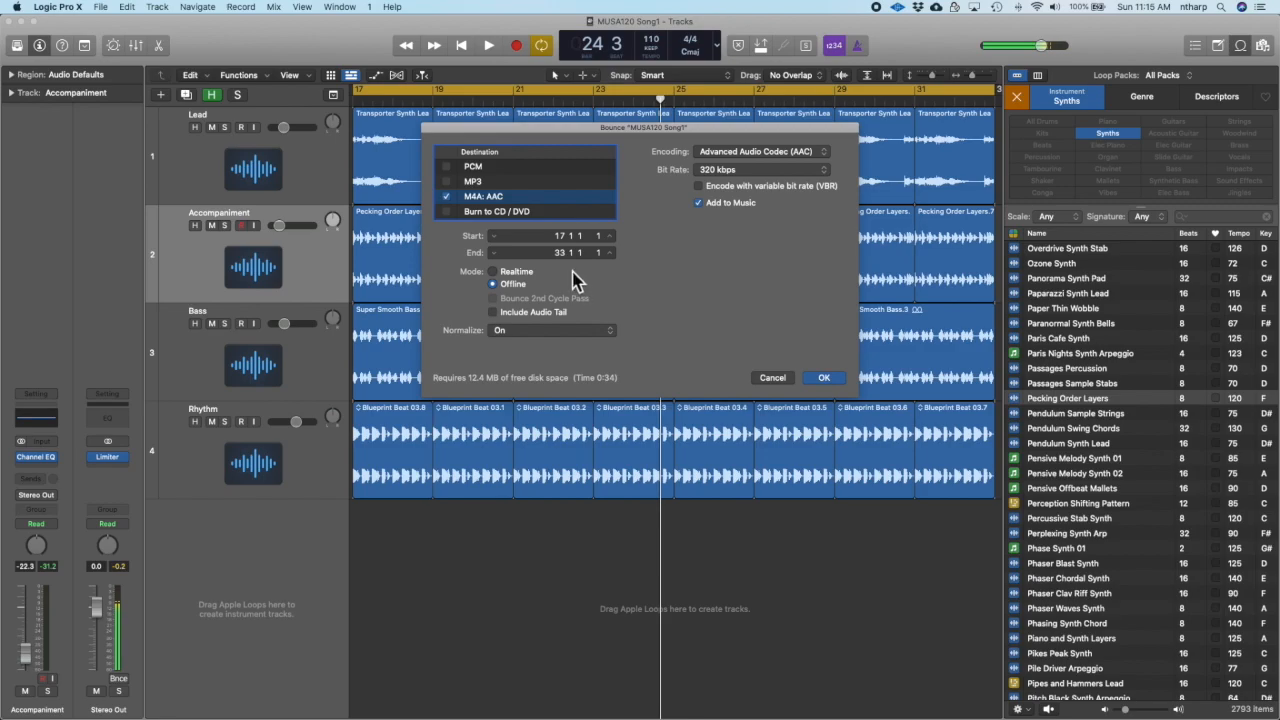
- Accept the bounce settings and choose the Bounces folder as the save location
{"action": "left_click", "coordinate": [822, 380]}
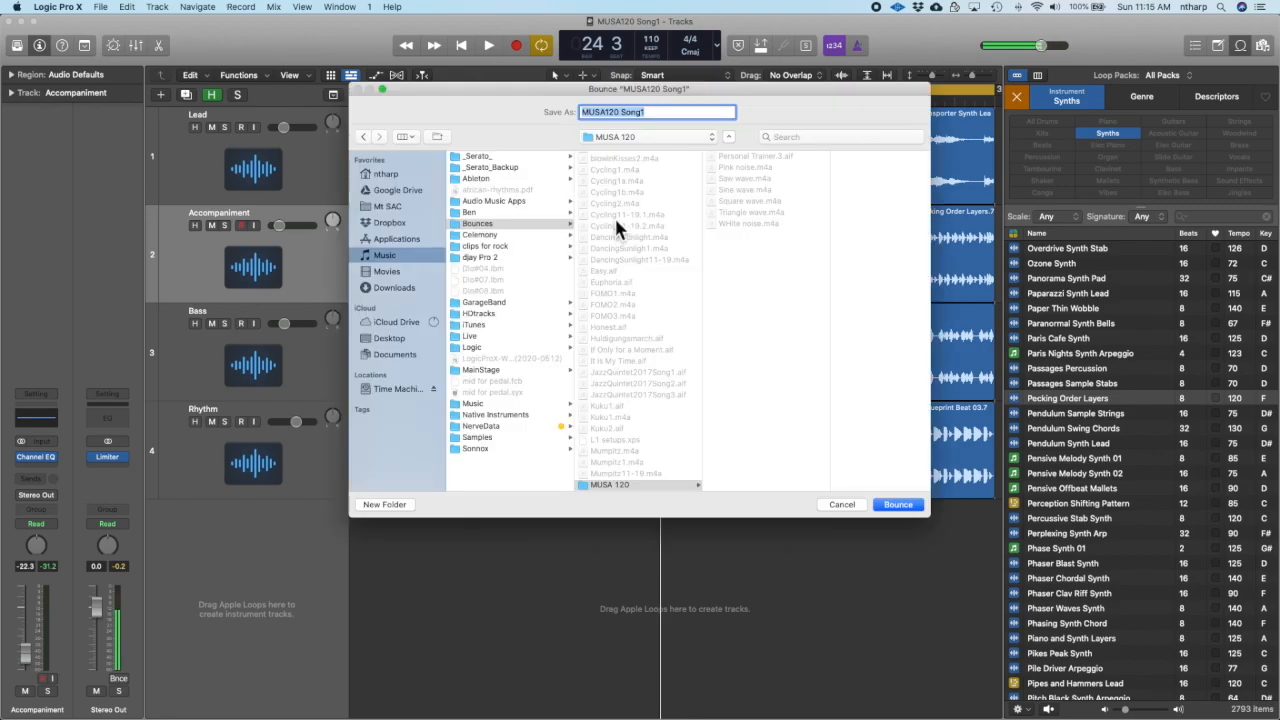
{"action": "left_click", "coordinate": [479, 226]}
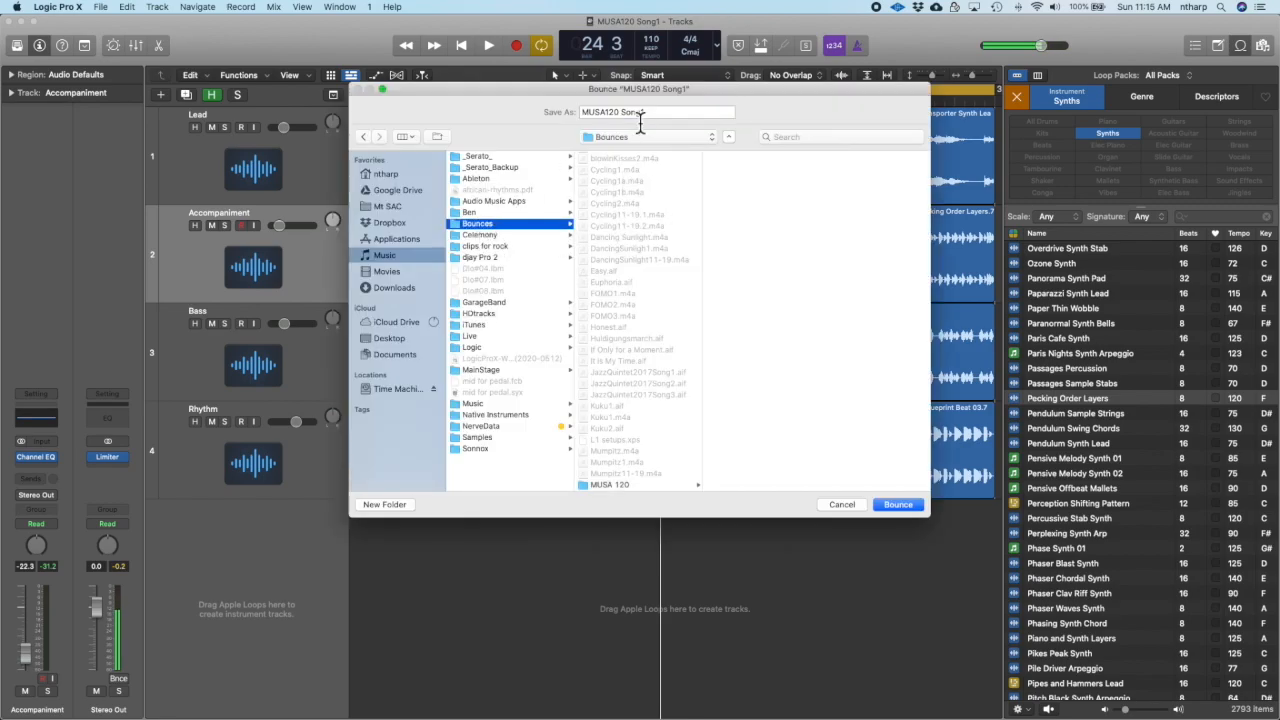